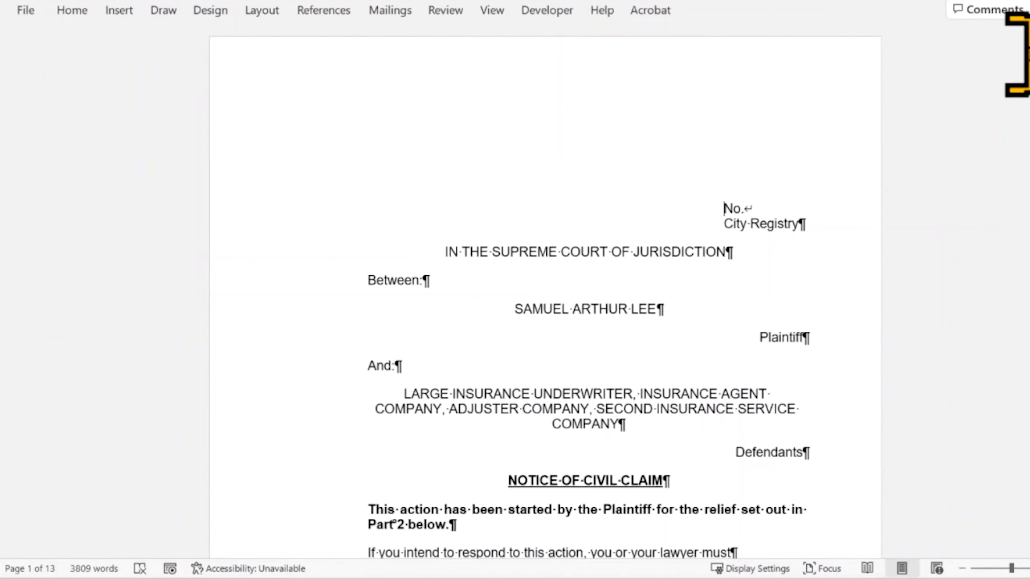
# - Keep the ribbon always displayed and show the ruler above the document
pyautogui.click(83, 17)
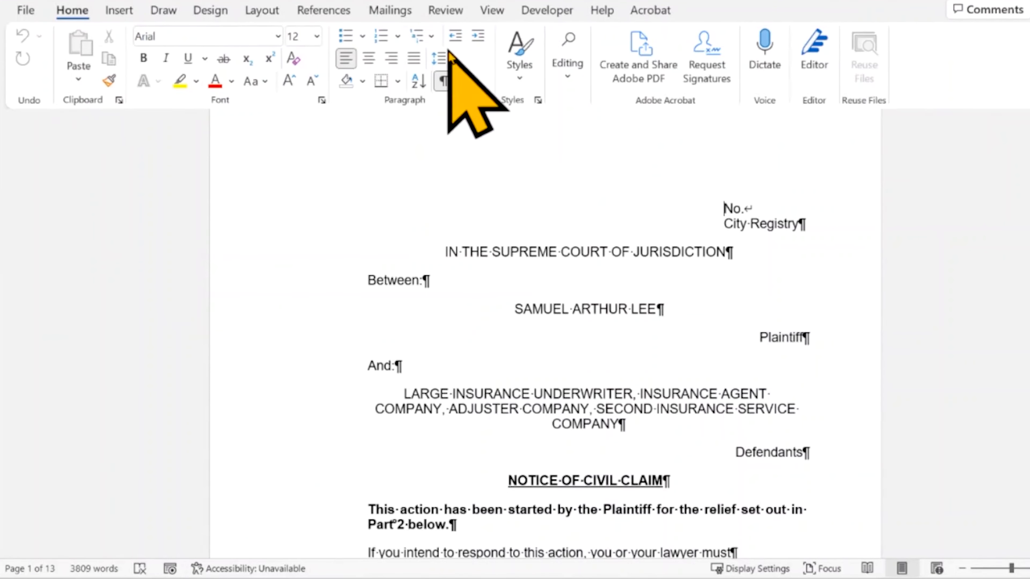
pyautogui.click(1028, 100)
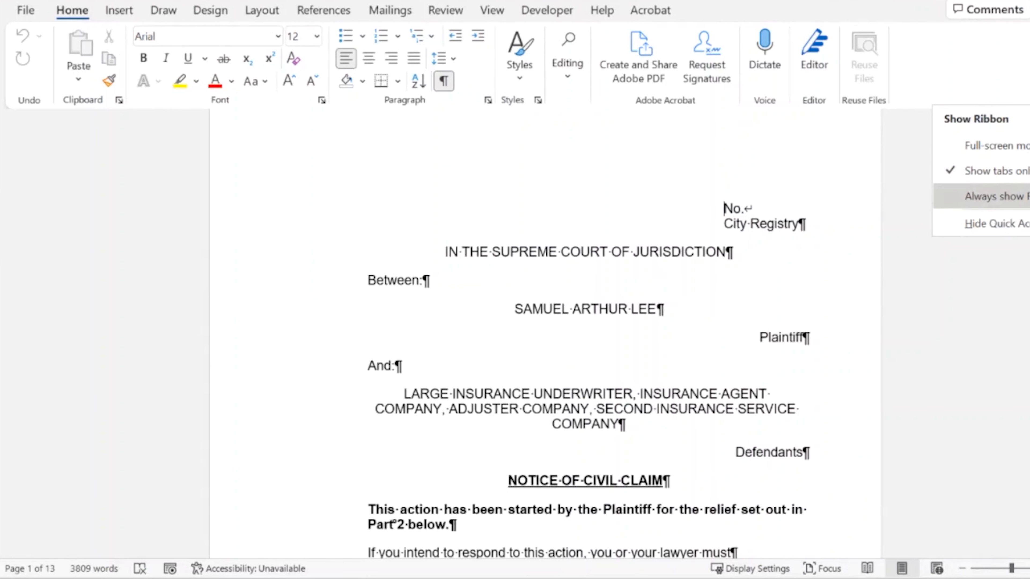
pyautogui.click(1027, 199)
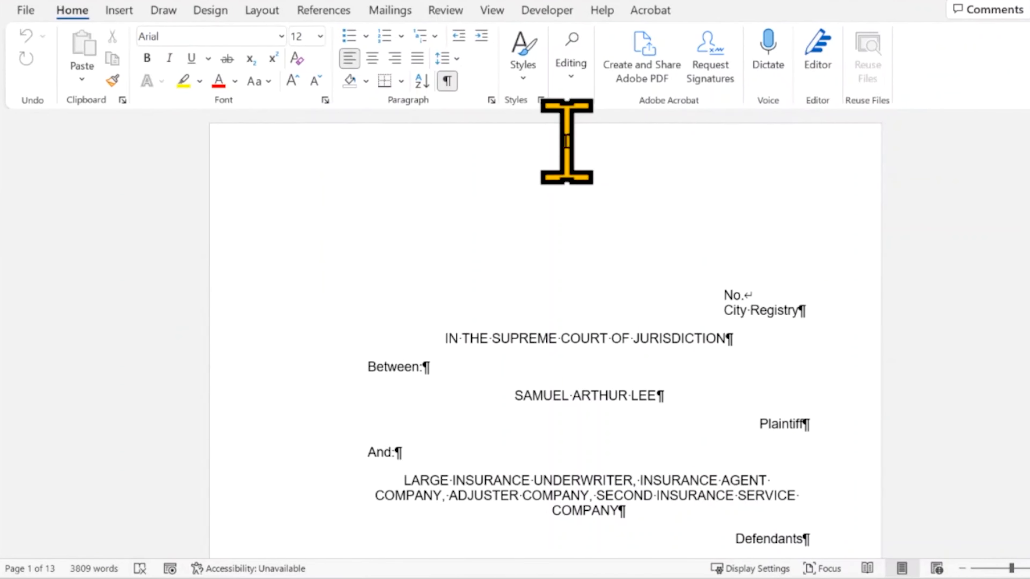
pyautogui.click(491, 12)
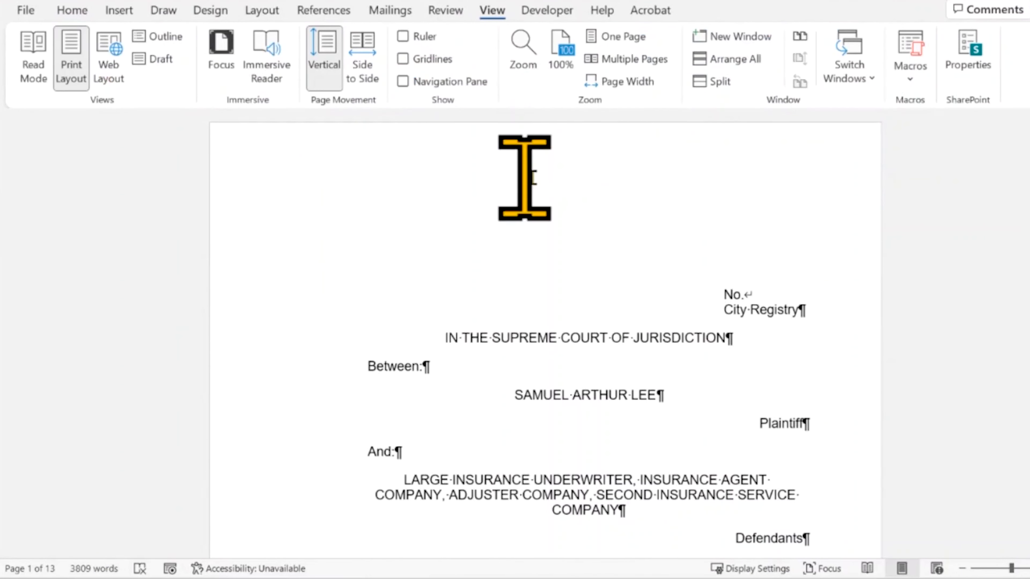
pyautogui.click(420, 36)
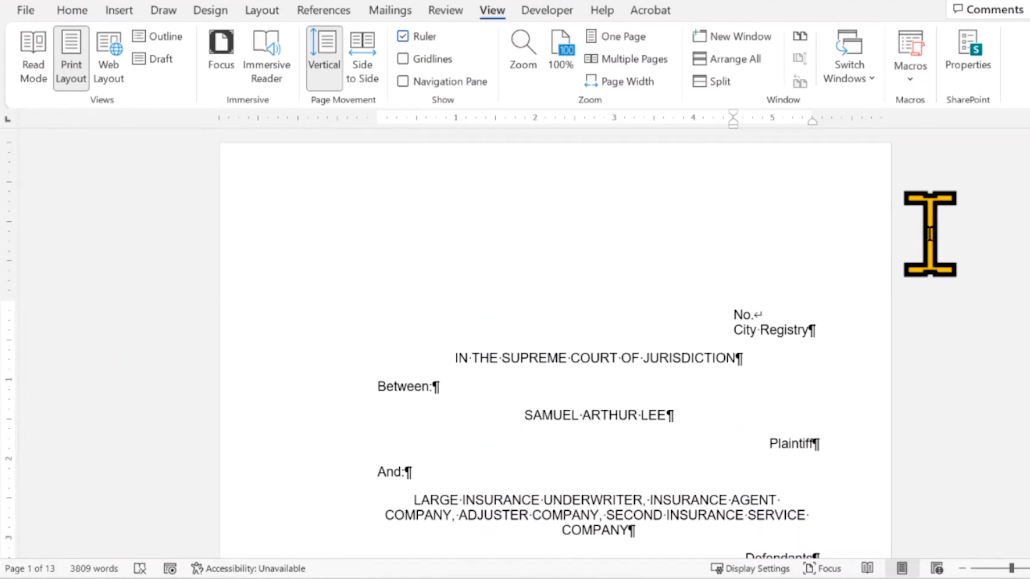
# - Try widening the text area with the page's left margin and reducing the "No." paragraph's left indent on the ruler, undoing each change
pyautogui.scroll(3, 894, 214)
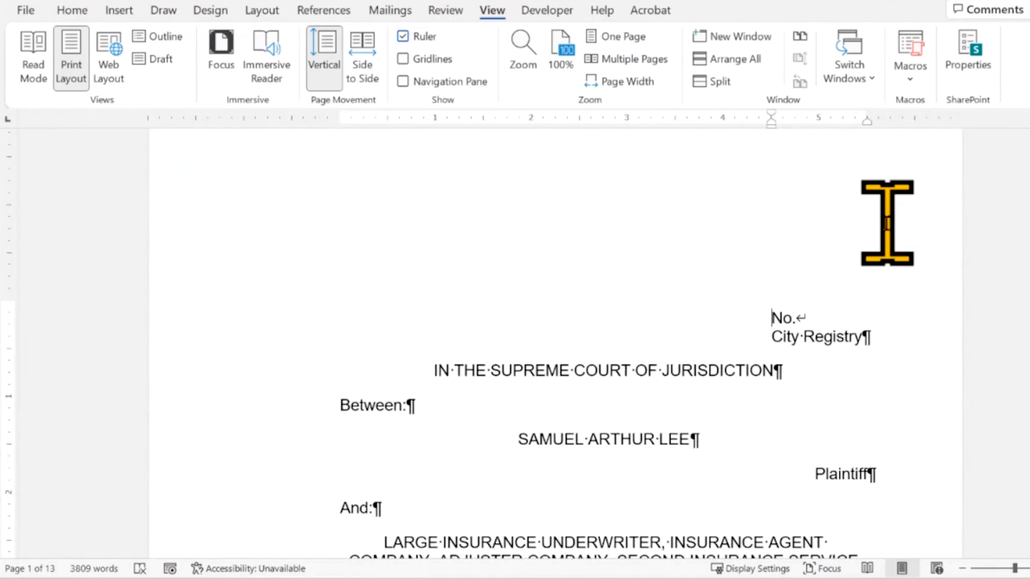
pyautogui.scroll(-1, 917, 239)
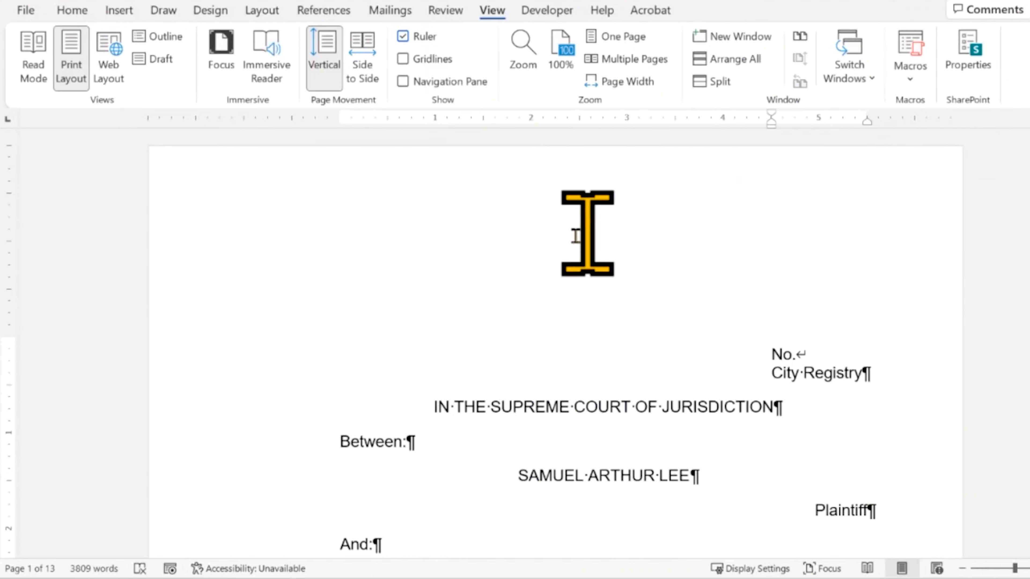
pyautogui.moveTo(337, 119)
pyautogui.mouseDown()
pyautogui.moveTo(262, 138)
pyautogui.moveTo(475, 155)
pyautogui.moveTo(483, 140)
pyautogui.moveTo(184, 145)
pyautogui.moveTo(395, 152)
pyautogui.moveTo(252, 116)
pyautogui.mouseUp()
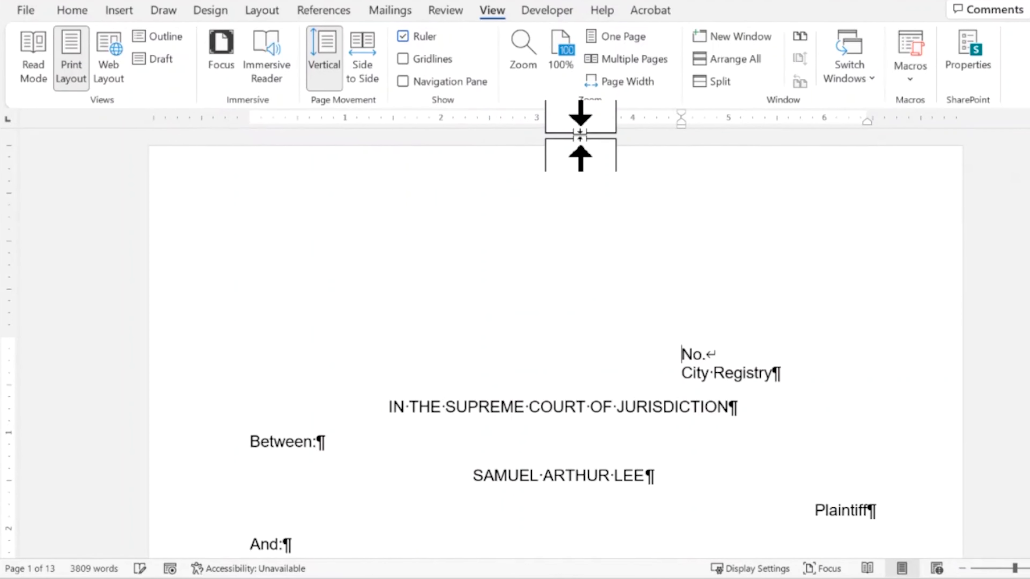
pyautogui.hotkey('ctrl', 'z')
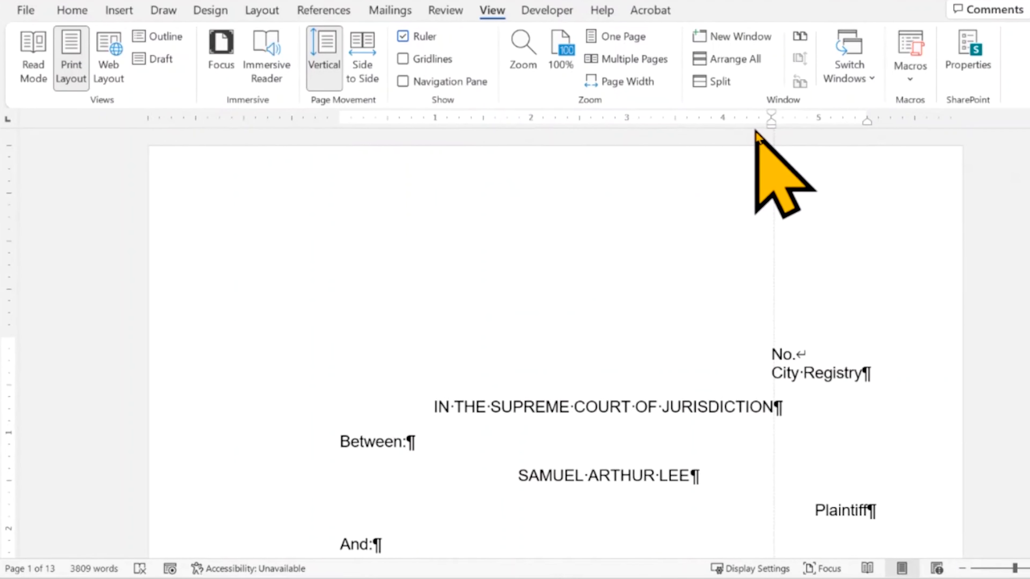
pyautogui.moveTo(772, 124)
pyautogui.mouseDown()
pyautogui.moveTo(729, 127)
pyautogui.moveTo(719, 168)
pyautogui.moveTo(697, 126)
pyautogui.moveTo(673, 122)
pyautogui.mouseUp()
pyautogui.hotkey('ctrl', 'z')
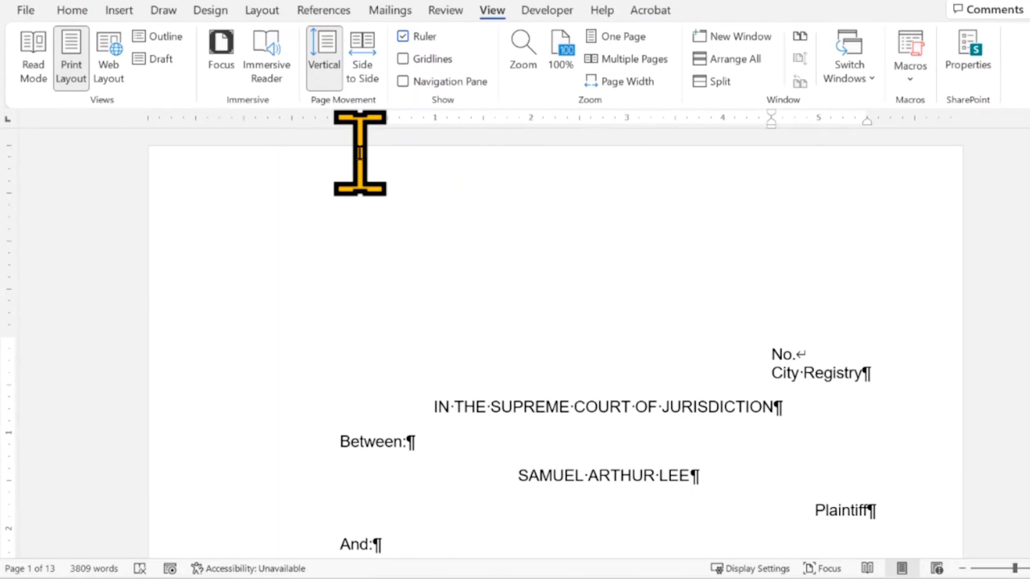
# - Set custom page margins for this section with the top at 1" and the left at 1"
pyautogui.click(263, 11)
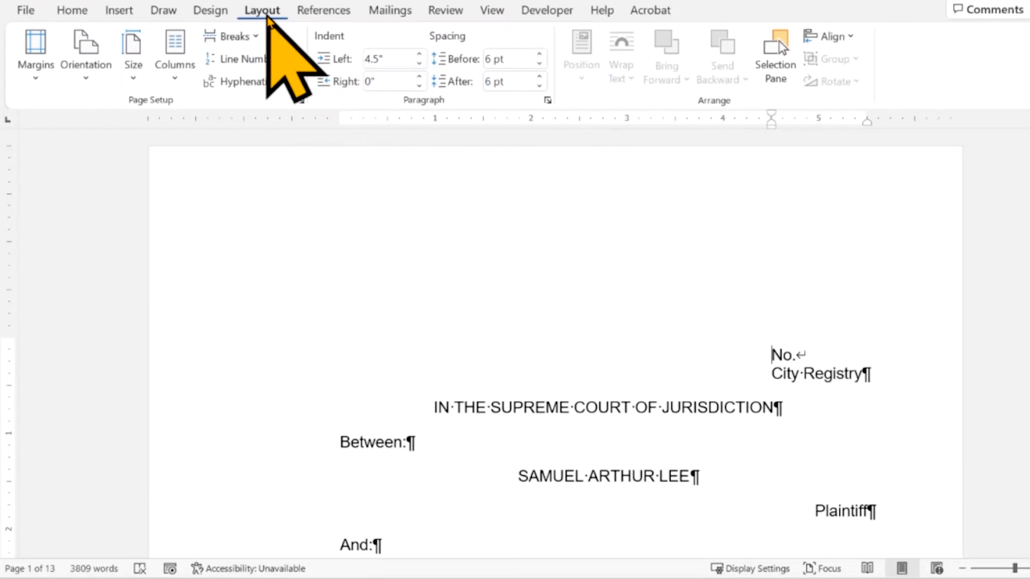
pyautogui.click(33, 77)
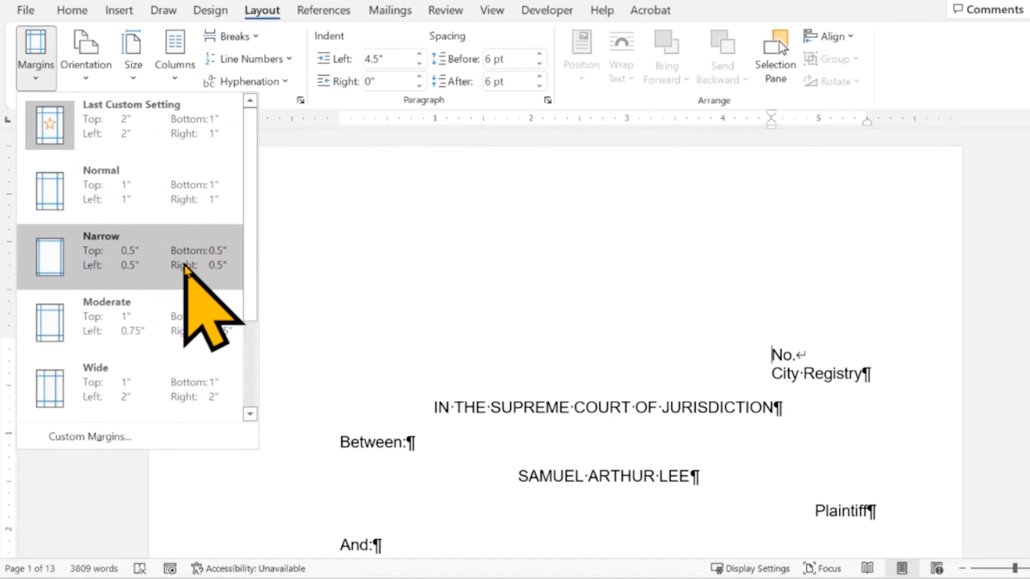
pyautogui.scroll(-2, 211, 325)
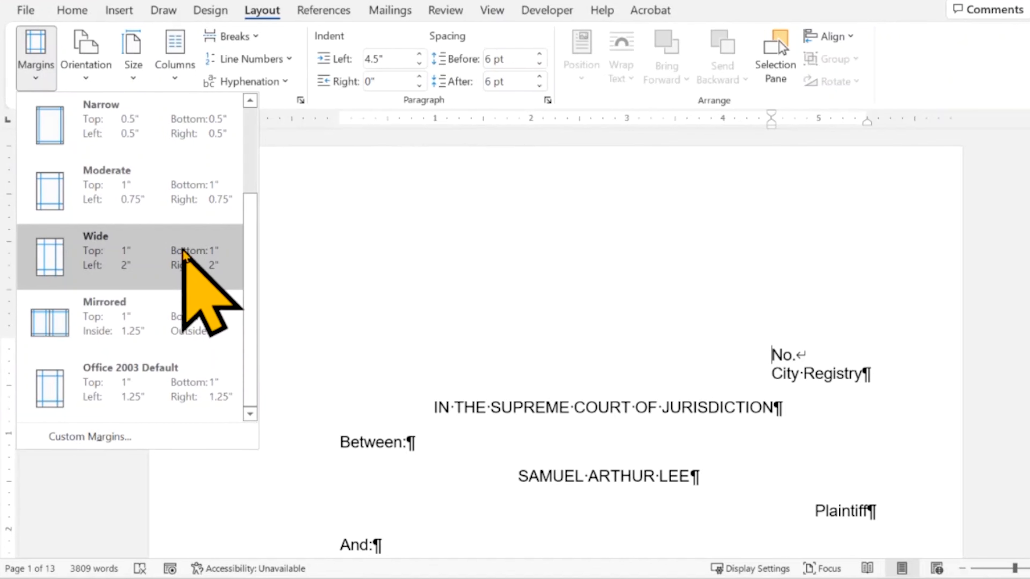
pyautogui.click(186, 441)
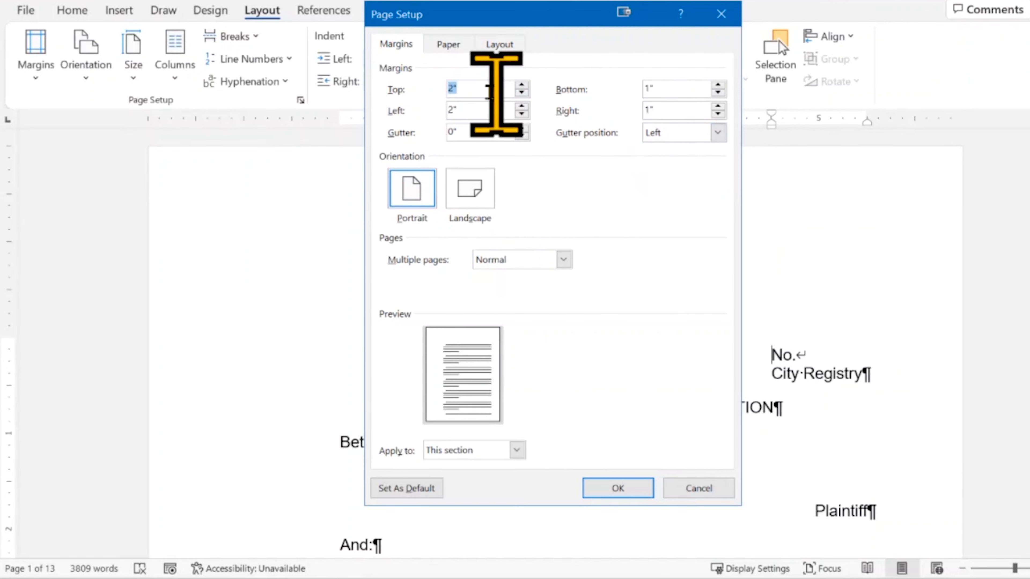
pyautogui.click(471, 88)
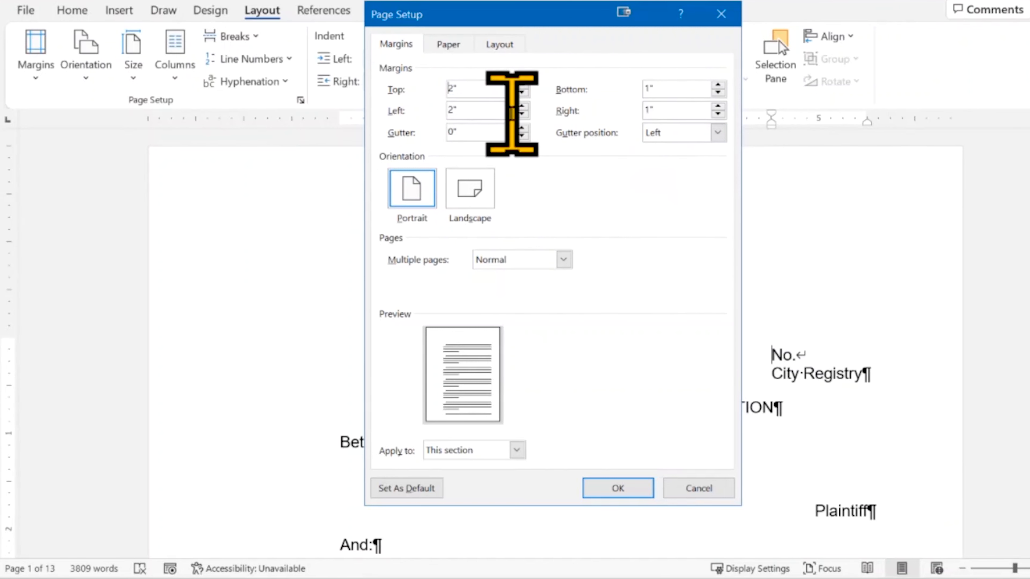
pyautogui.press('Delete')
pyautogui.write('1')
pyautogui.press('Tab')
pyautogui.press('Tab')
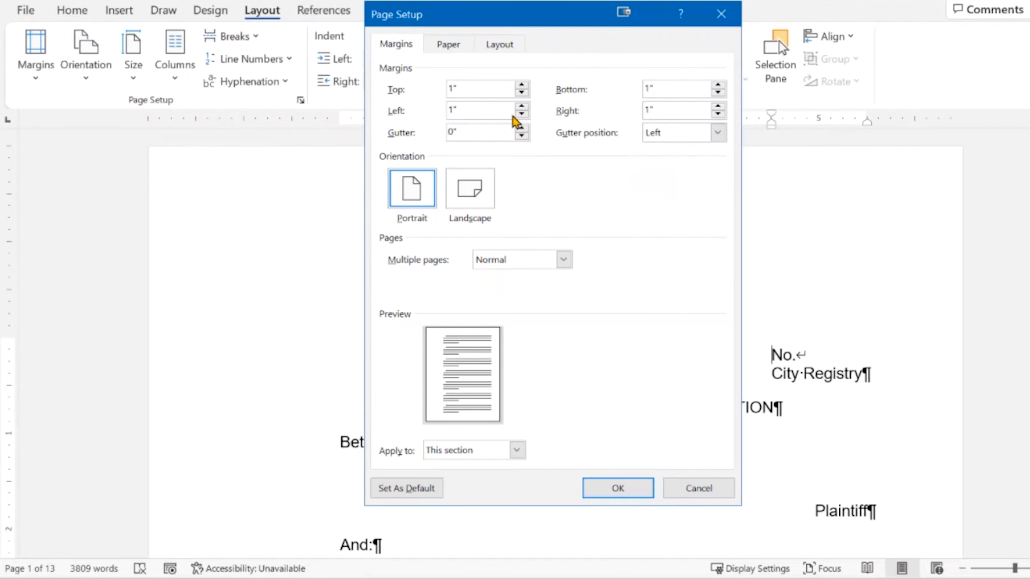
pyautogui.write('1')
pyautogui.press('Return')
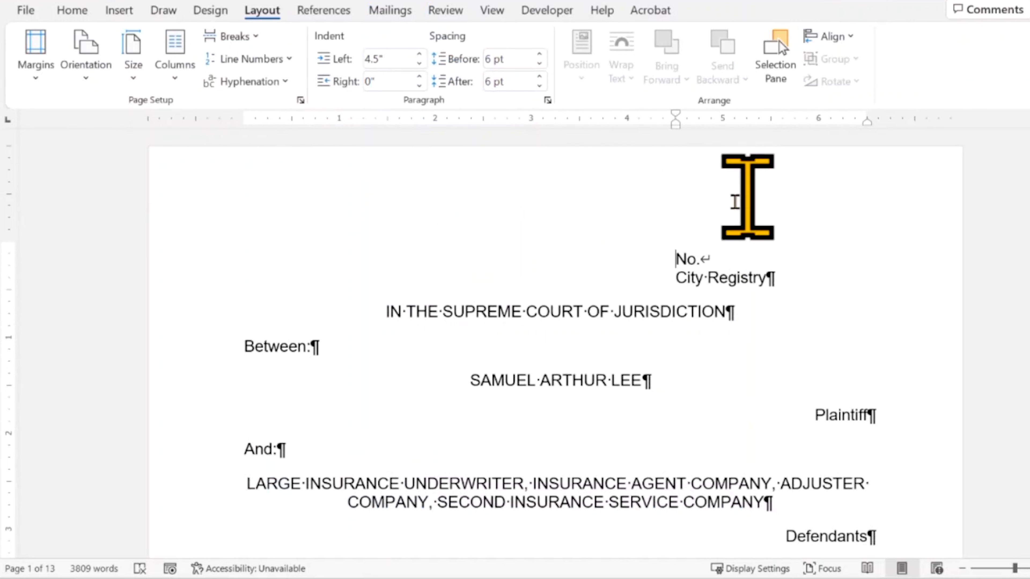
# - Set this section's custom page margins to 2" at the top and 2" on the left
pyautogui.keyDown('ctrl'); pyautogui.scroll(-3, 708, 299); pyautogui.keyUp('ctrl')
pyautogui.keyDown('ctrl'); pyautogui.scroll(-3, 711, 315); pyautogui.keyUp('ctrl')
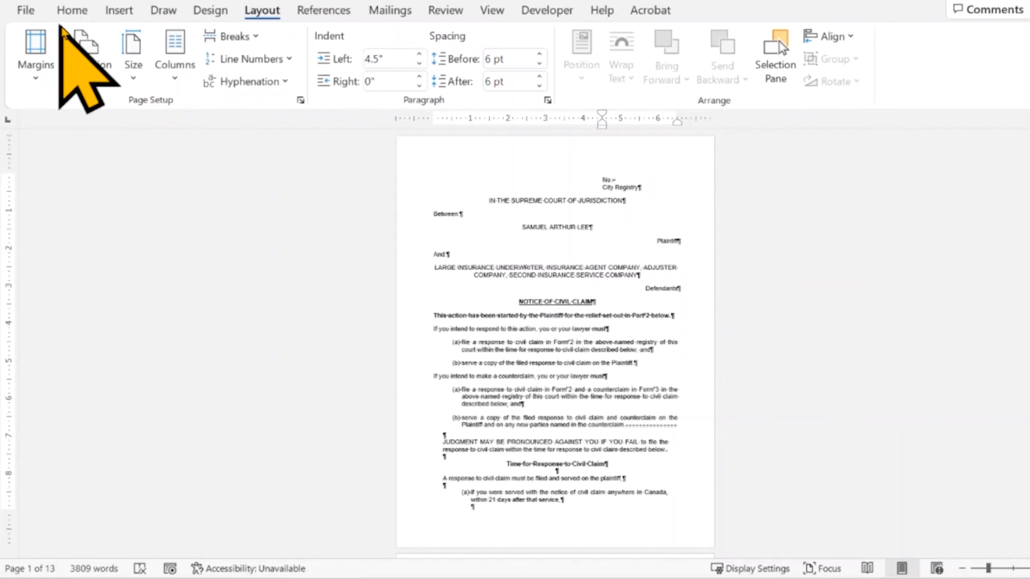
pyautogui.click(39, 49)
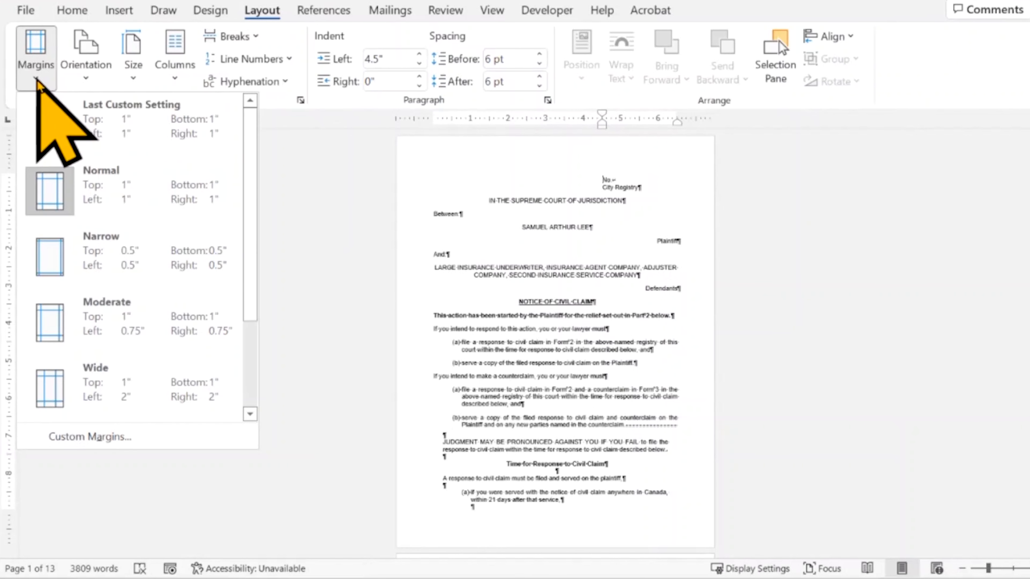
pyautogui.click(87, 437)
pyautogui.write('2')
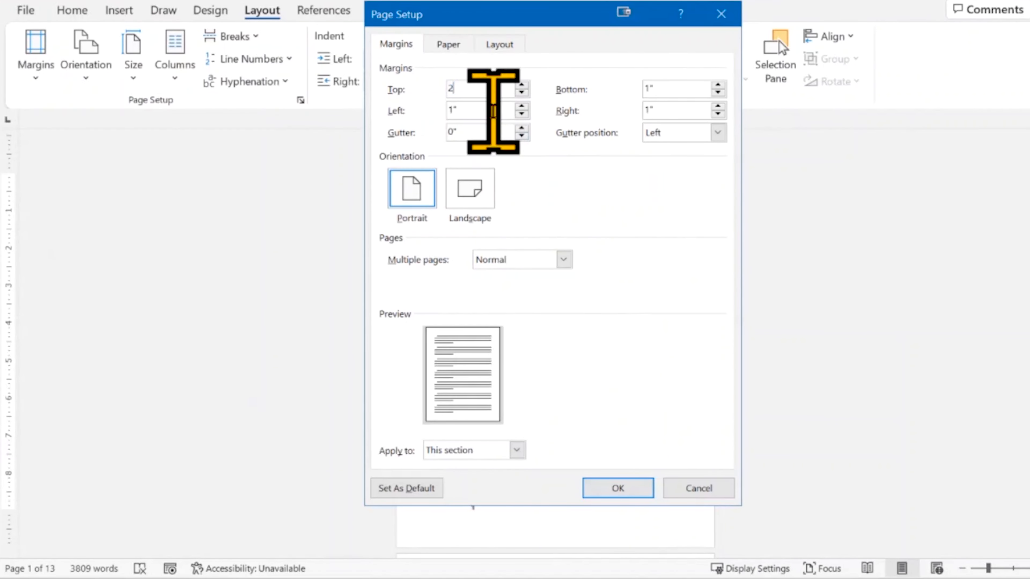
pyautogui.doubleClick(467, 110)
pyautogui.write('2')
pyautogui.click(604, 490)
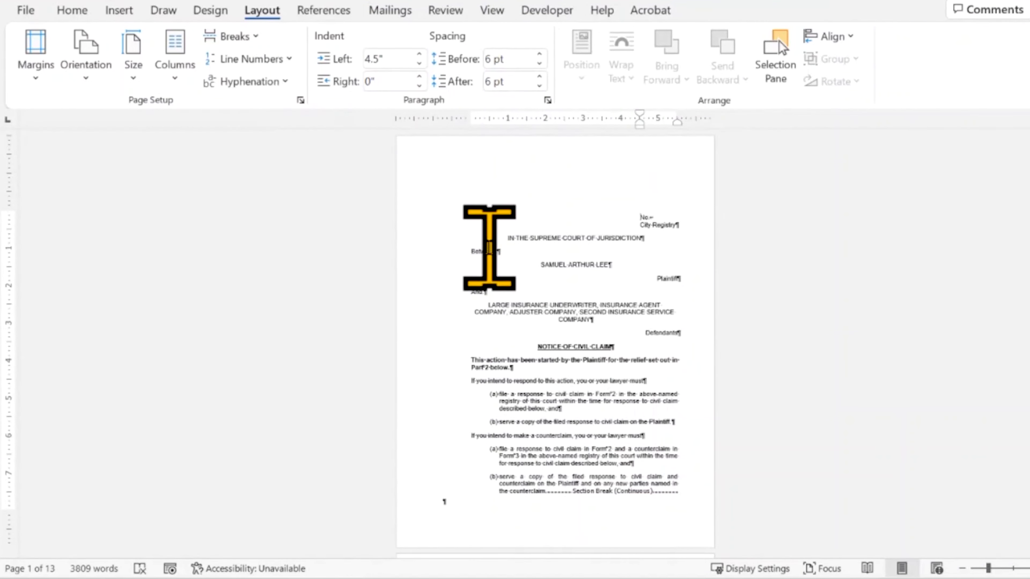
# - Examine the page margins and the section break across the first pages of the document
pyautogui.scroll(-3, 488, 248)
pyautogui.scroll(-6, 494, 250)
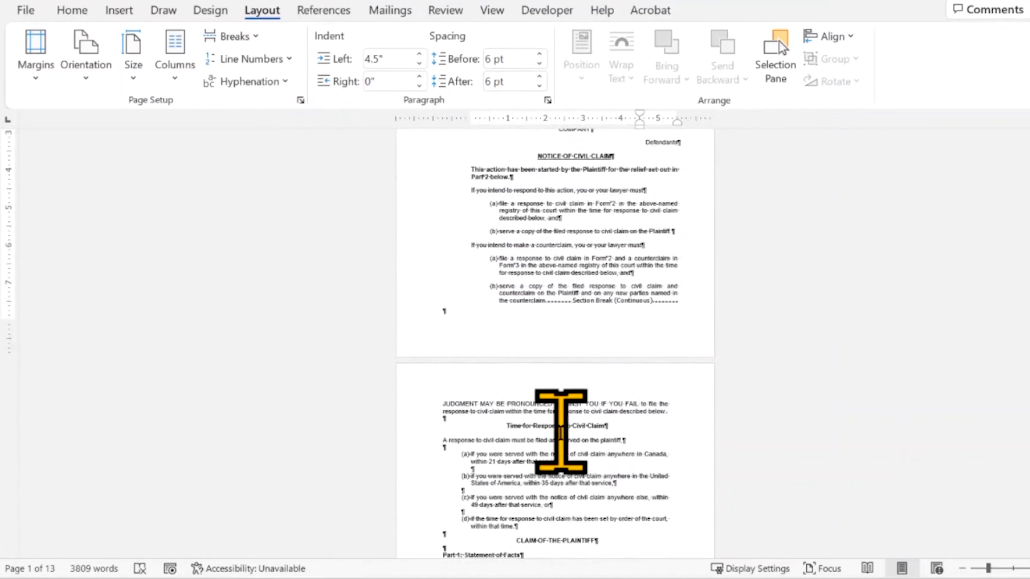
pyautogui.scroll(-7, 560, 404)
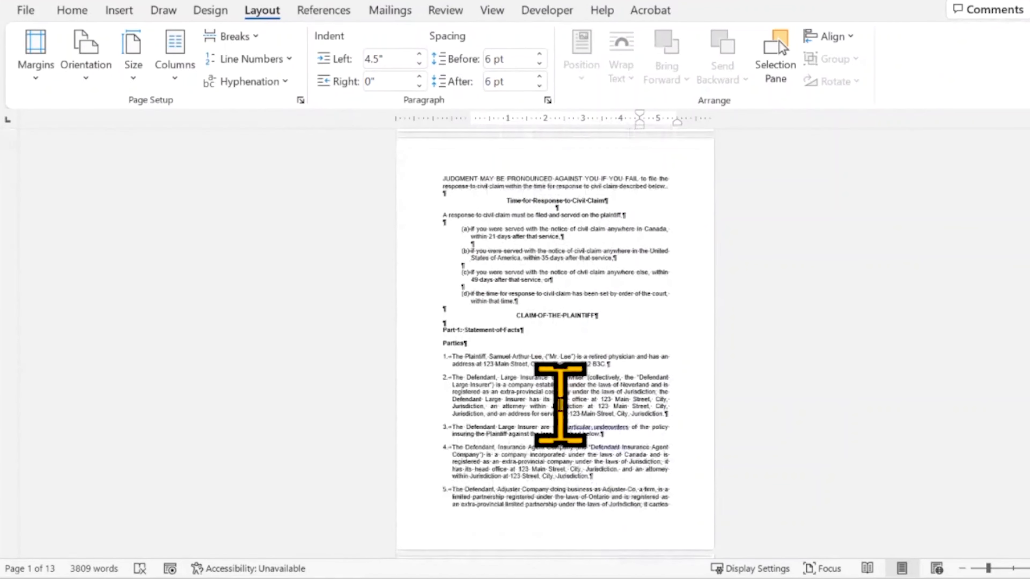
pyautogui.scroll(-1, 582, 381)
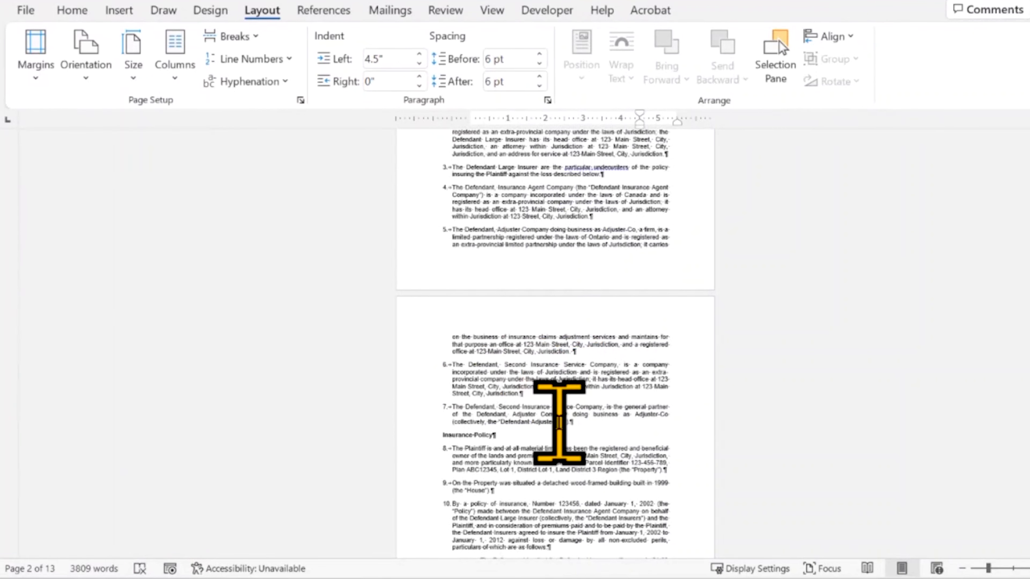
pyautogui.scroll(9, 558, 422)
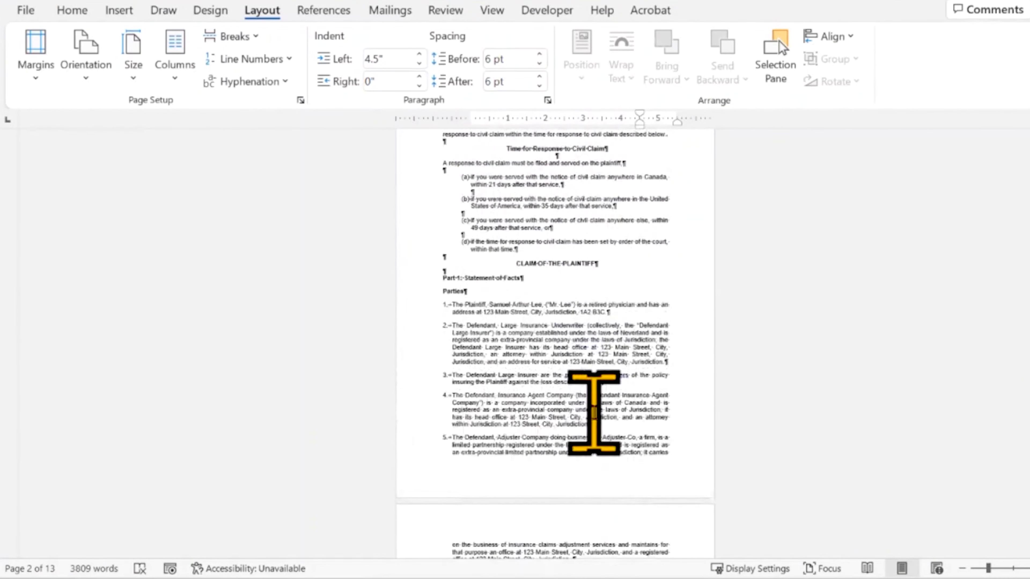
pyautogui.scroll(8, 602, 393)
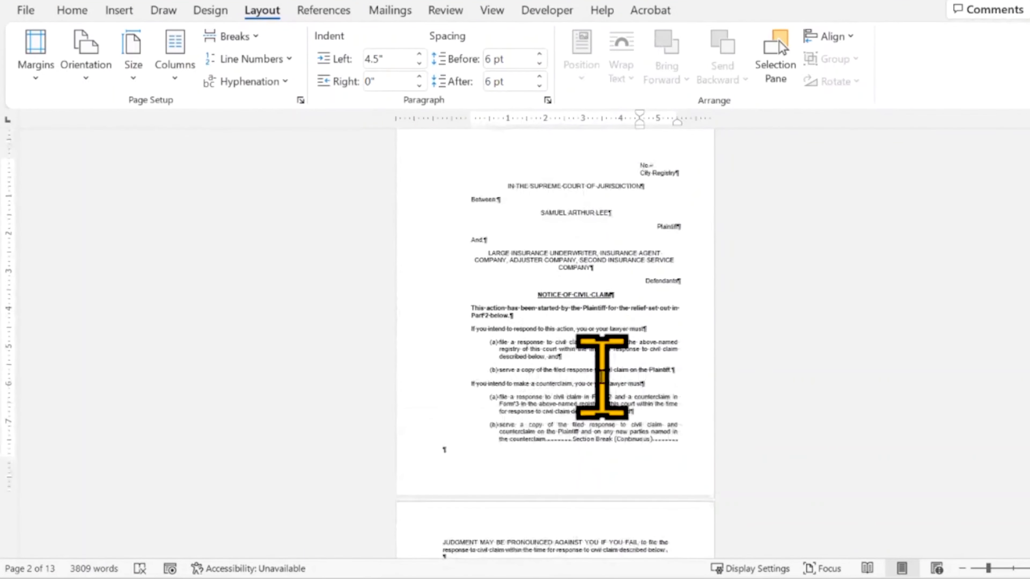
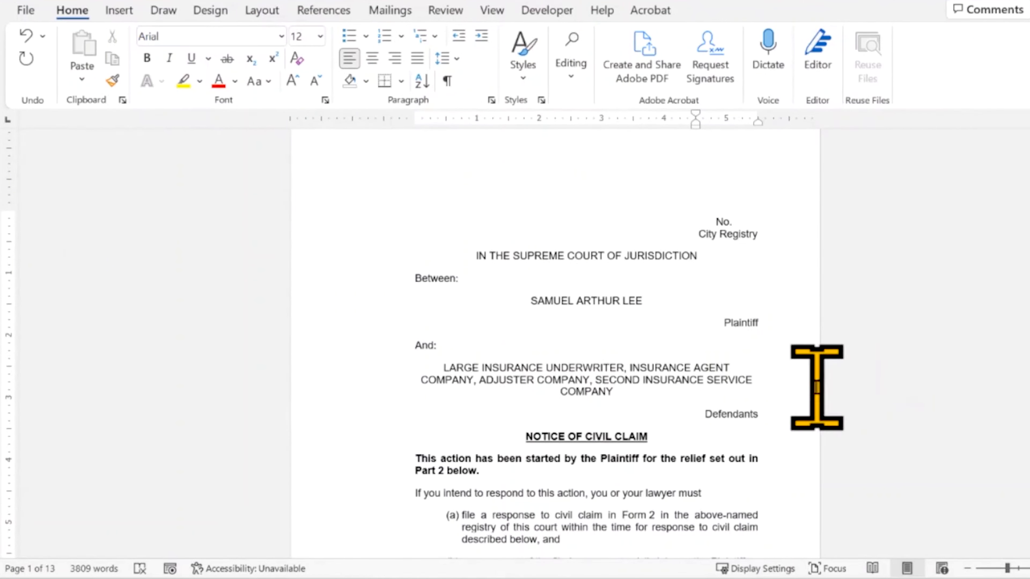
# - Undo the last two alignment changes to the "No. / City Registry" paragraph
pyautogui.hotkey('ctrl', 'z')
pyautogui.hotkey('ctrl', 'z')
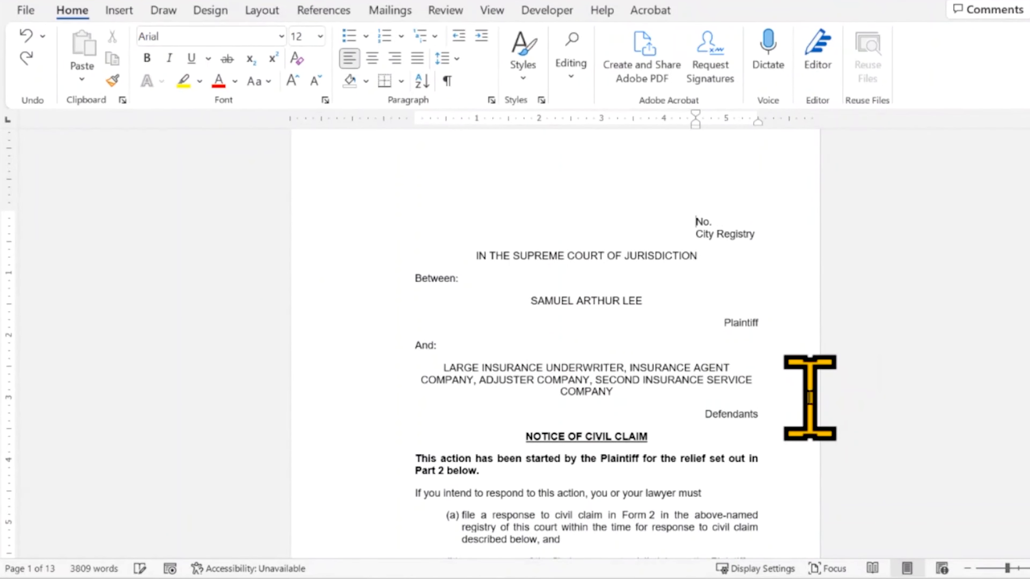
# - Try replacing "City" with "Victoria" in the registry line and undo the replacement
pyautogui.keyDown('ctrl'); pyautogui.scroll(3, 690, 213); pyautogui.keyUp('ctrl')
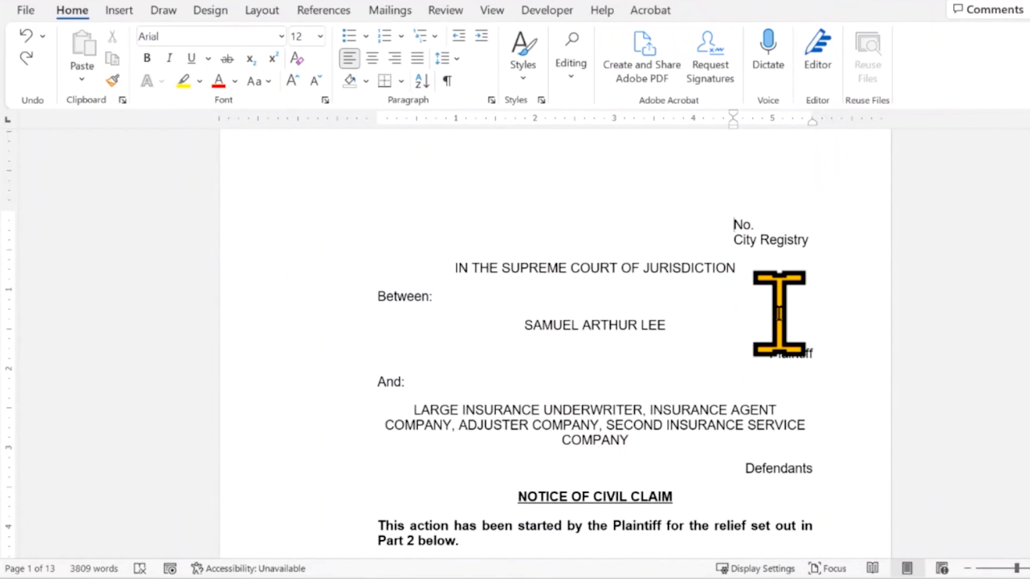
pyautogui.press('Down')
pyautogui.hotkey('ctrl', 'shift', 'Right')
pyautogui.write('Victoria')
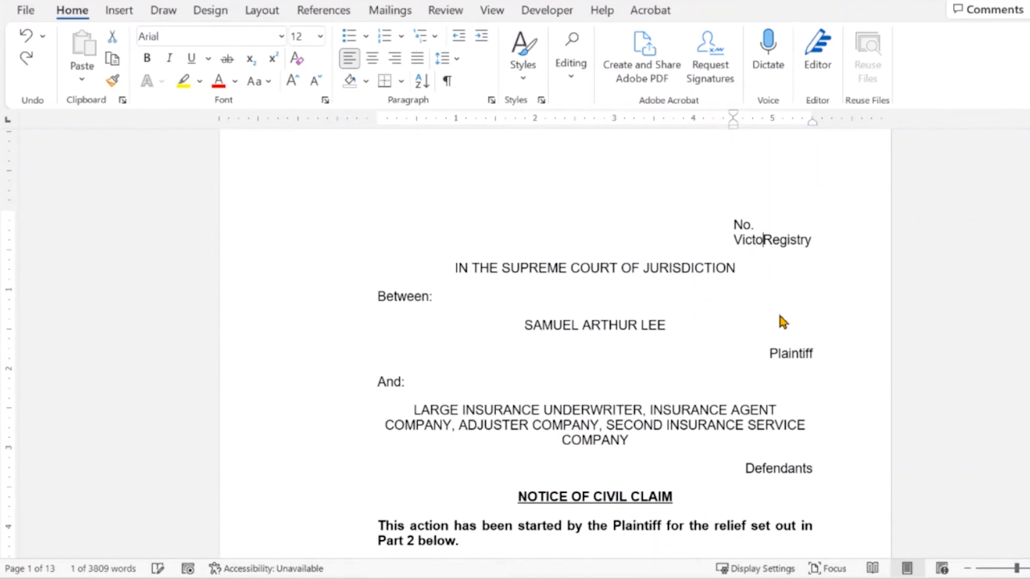
pyautogui.press('Home')
pyautogui.press('Up')
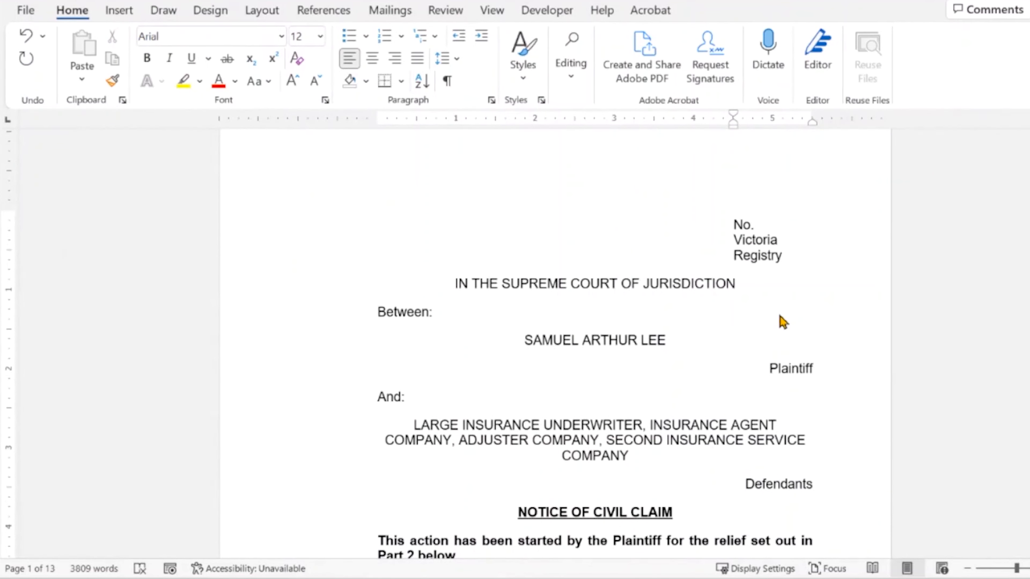
pyautogui.scroll(2, 782, 321)
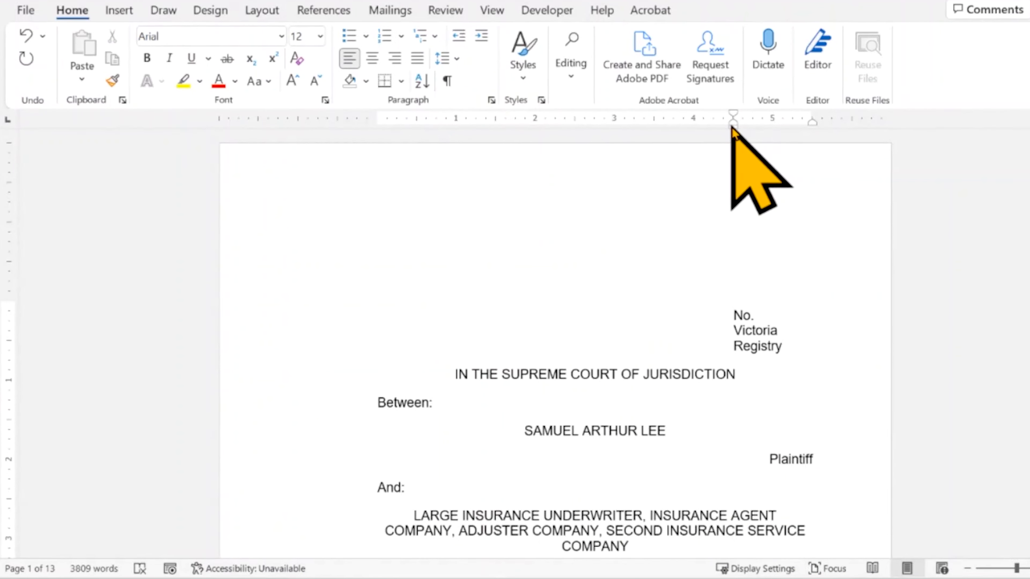
pyautogui.hotkey('ctrl', 'z')
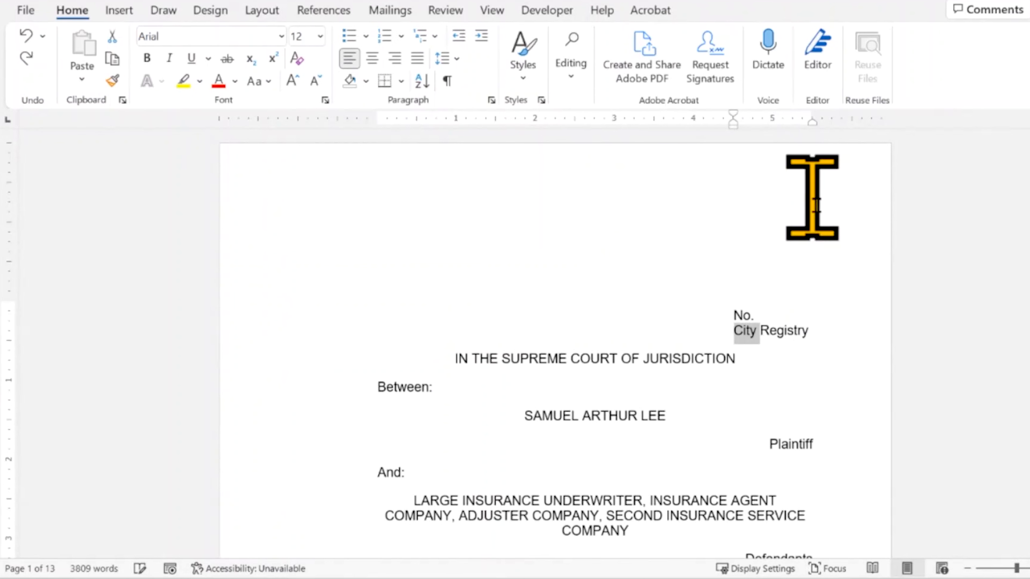
# - Move the left indent of the "No. / City Registry" paragraph to about 3.6" on the ruler
pyautogui.click(692, 276)
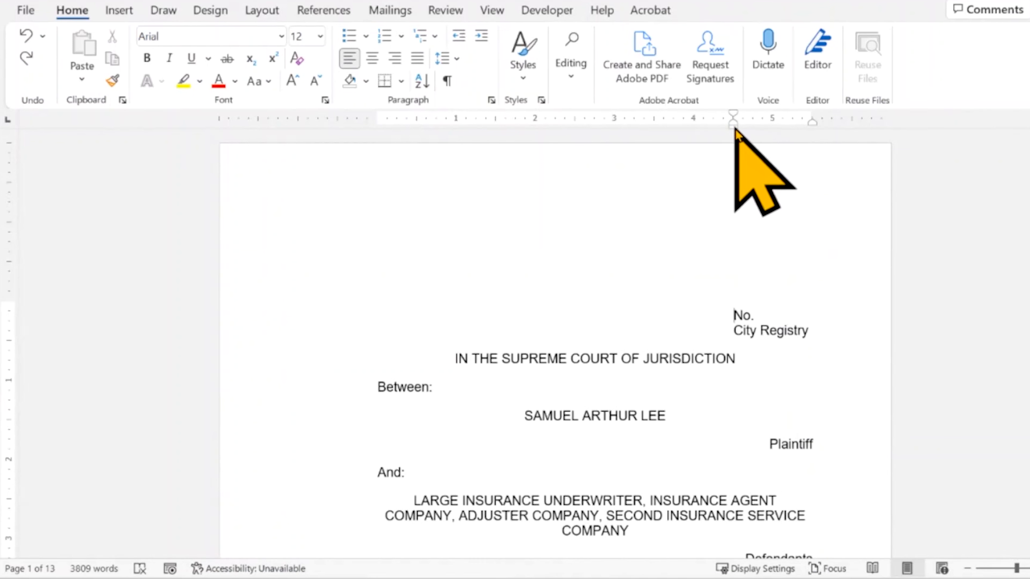
pyautogui.moveTo(732, 124)
pyautogui.mouseDown()
pyautogui.moveTo(643, 129)
pyautogui.moveTo(623, 152)
pyautogui.moveTo(687, 161)
pyautogui.moveTo(616, 151)
pyautogui.moveTo(538, 162)
pyautogui.moveTo(660, 164)
pyautogui.mouseUp()
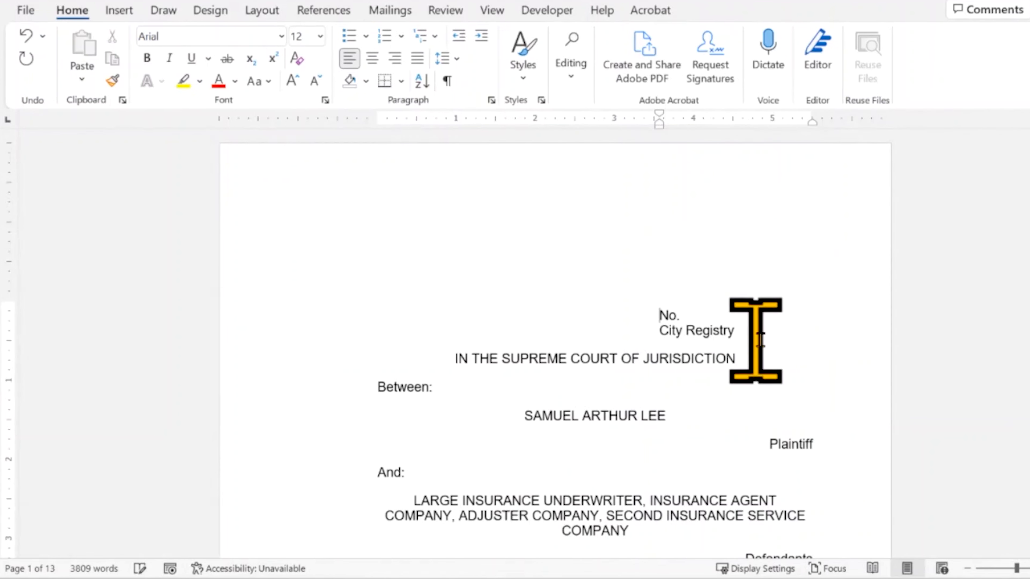
# - Undo the last left-indent move of the "No. / City Registry" paragraph and review its indentation in the paragraph settings without changing them
pyautogui.hotkey('ctrl', 'z')
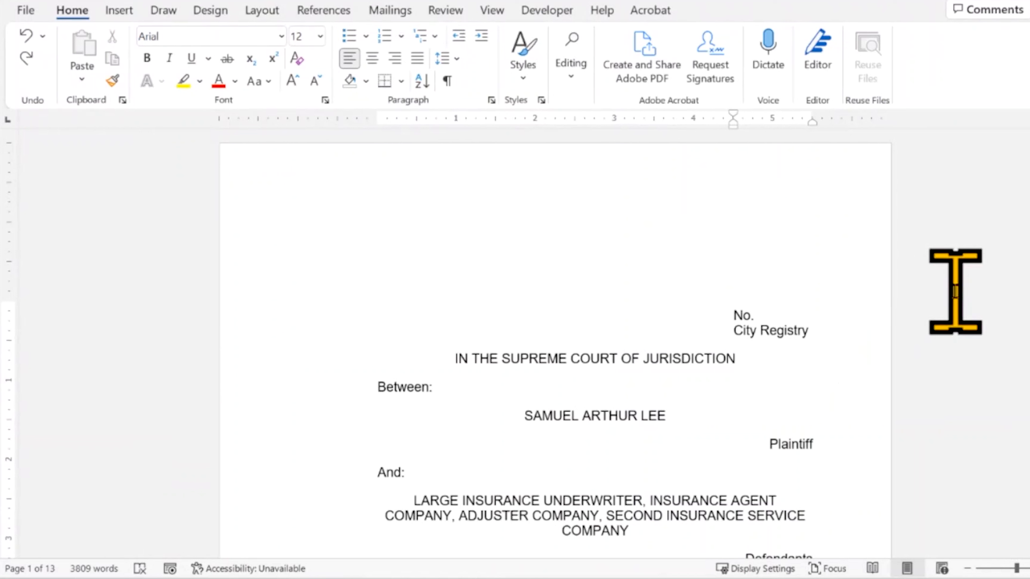
pyautogui.hotkey('ctrl', 'shift', 'Right')
pyautogui.hotkey('ctrl', 'shift', 'Right')
pyautogui.hotkey('ctrl', 'shift', 'Right')
pyautogui.hotkey('ctrl', 'shift', 'Right')
pyautogui.hotkey('ctrl', 'shift', 'Right')
pyautogui.hotkey('ctrl', 'shift', 'Right')
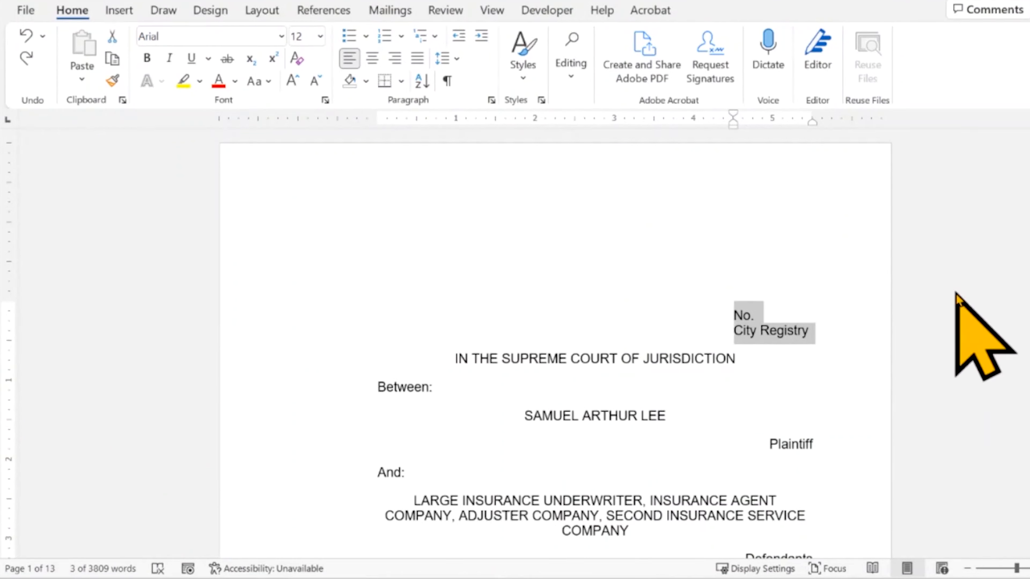
pyautogui.hotkey('shift', 'Left')
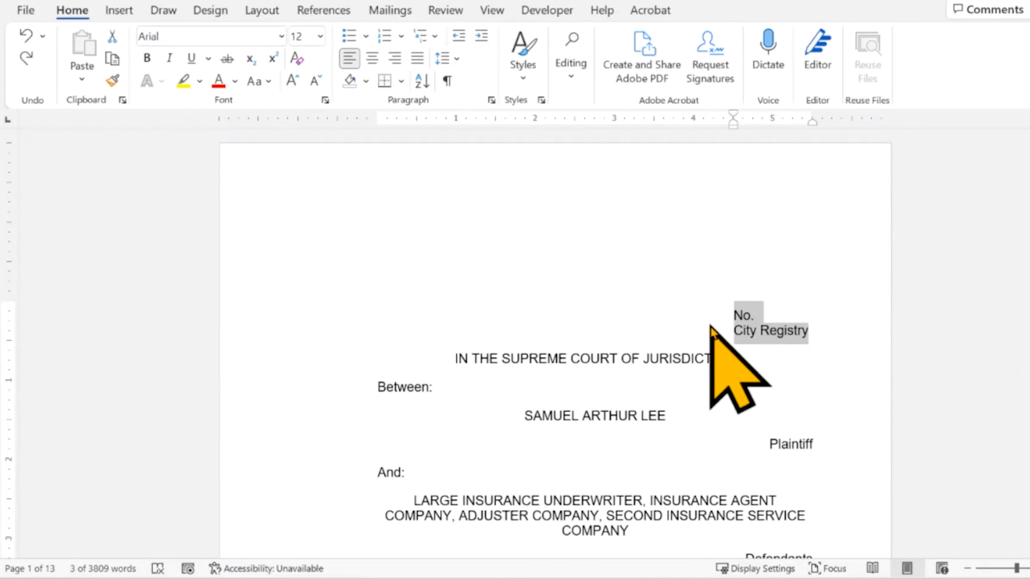
pyautogui.rightClick(754, 333)
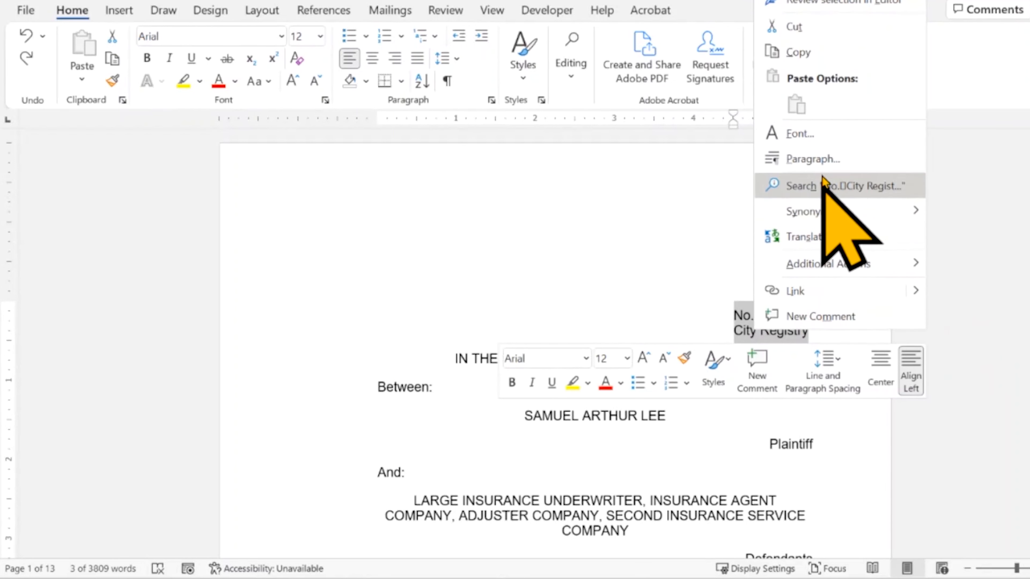
pyautogui.click(820, 160)
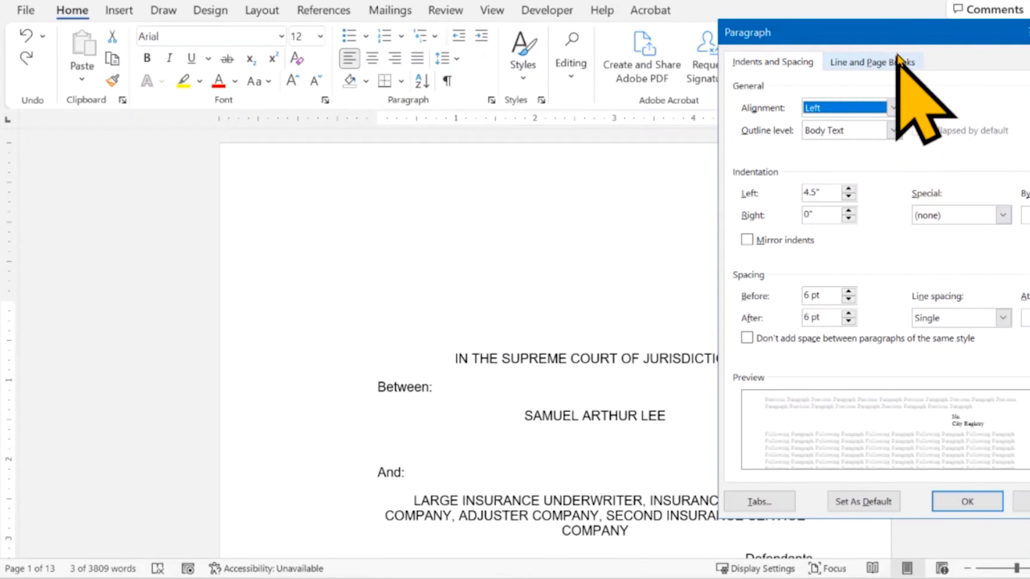
pyautogui.moveTo(893, 44); pyautogui.dragTo(455, 79)
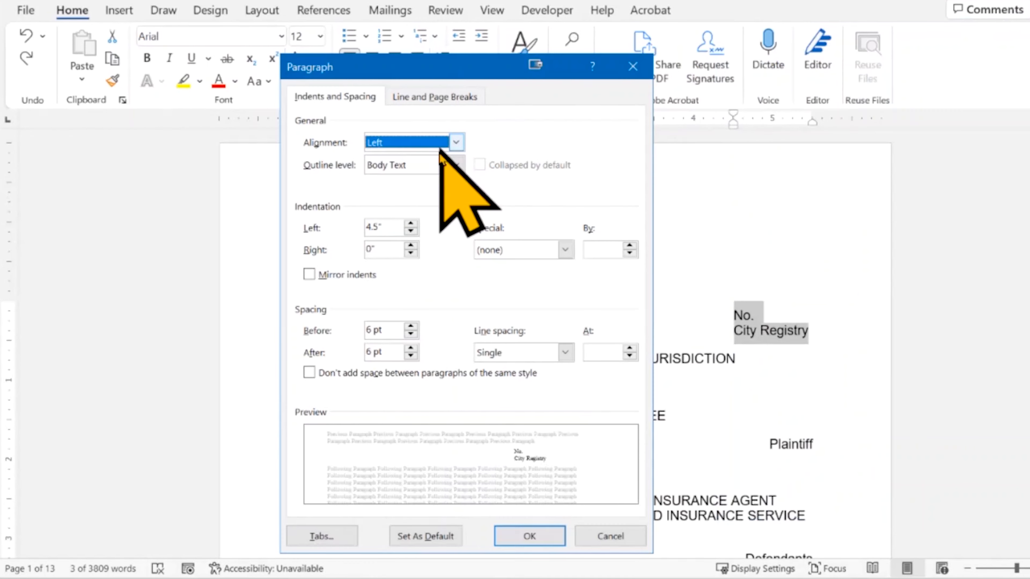
pyautogui.click(384, 228)
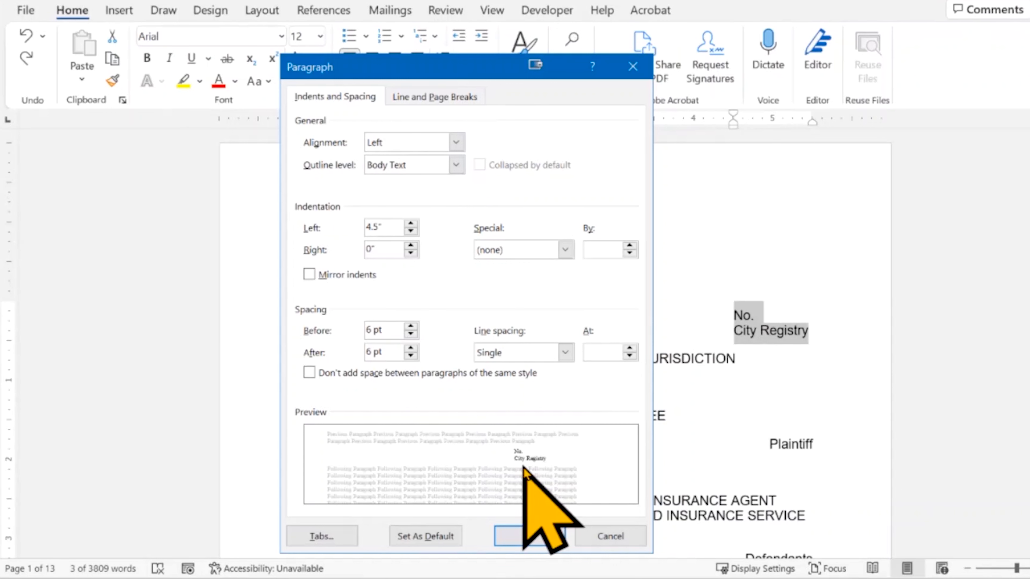
pyautogui.moveTo(395, 61); pyautogui.dragTo(750, 40)
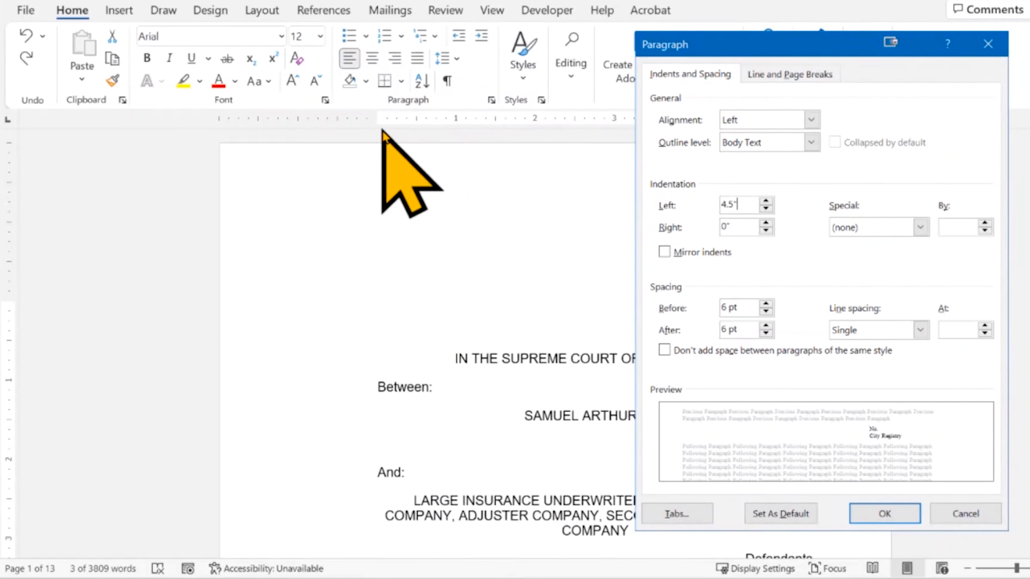
pyautogui.moveTo(716, 49); pyautogui.dragTo(294, 61)
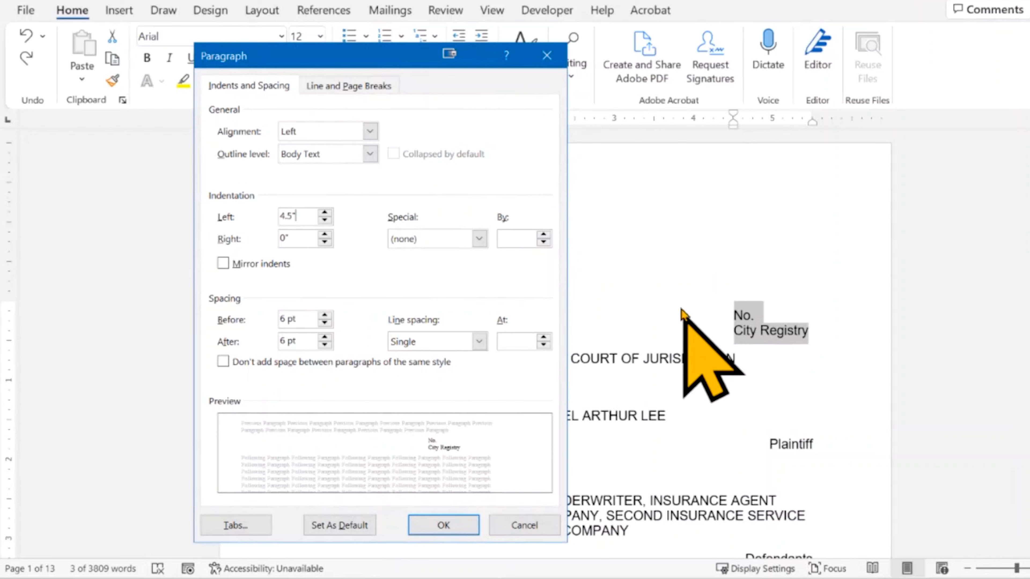
pyautogui.click(546, 56)
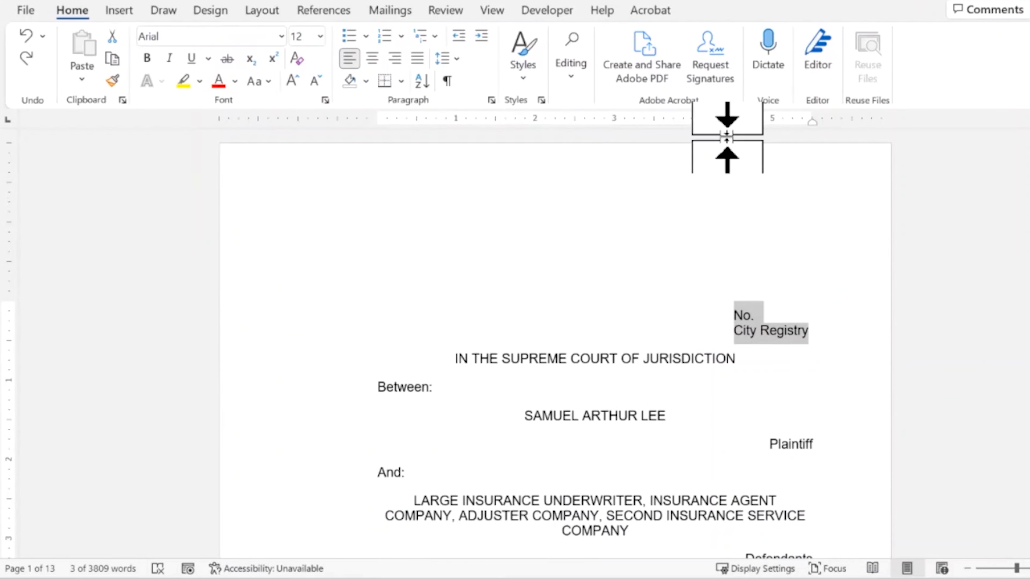
# - Insert three empty paragraphs with cleared paragraph formatting above the indented "No. / City Registry" block
pyautogui.scroll(-1, 750, 268)
pyautogui.click(750, 280)
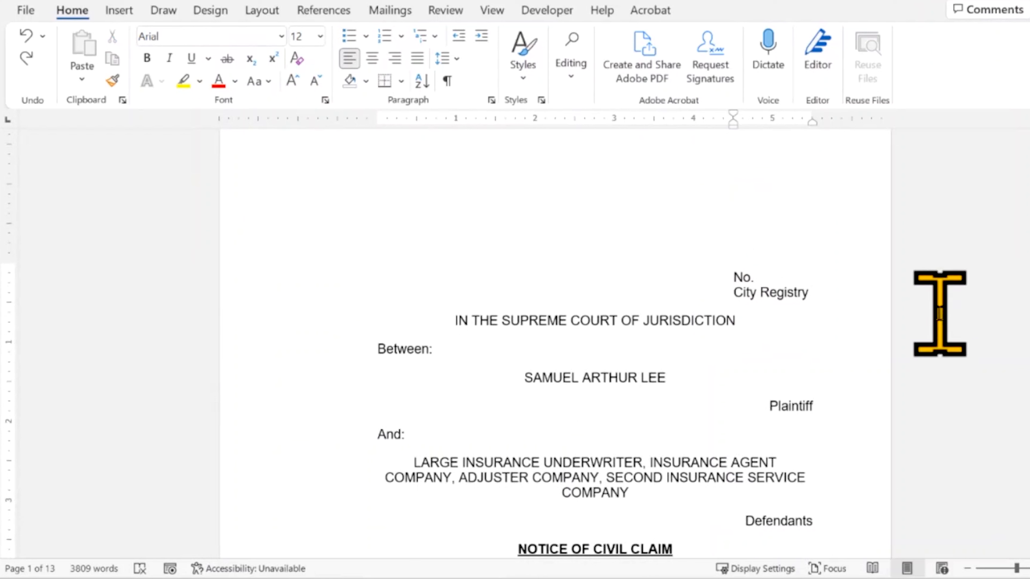
pyautogui.press('Return')
pyautogui.press('Up')
pyautogui.hotkey('ctrl', 'q')
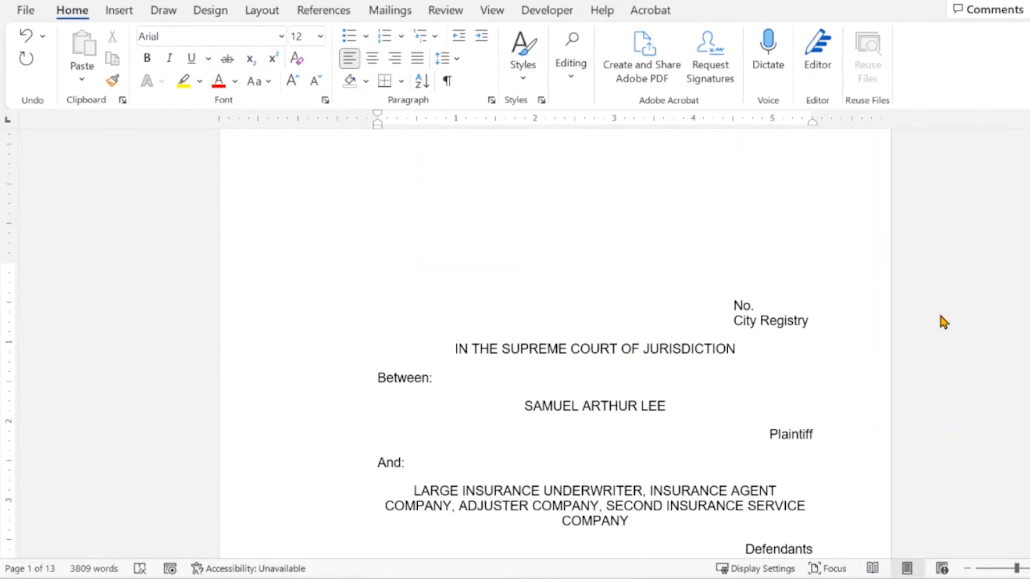
pyautogui.press('Return')
pyautogui.press('Return')
pyautogui.press('Up')
pyautogui.press('Up')
# - Enter "No." and "City Registry" as a second, unindented block above the original, separated by a line break within one paragraph
pyautogui.write('M')
pyautogui.press('BackSpace')
pyautogui.write('No.')
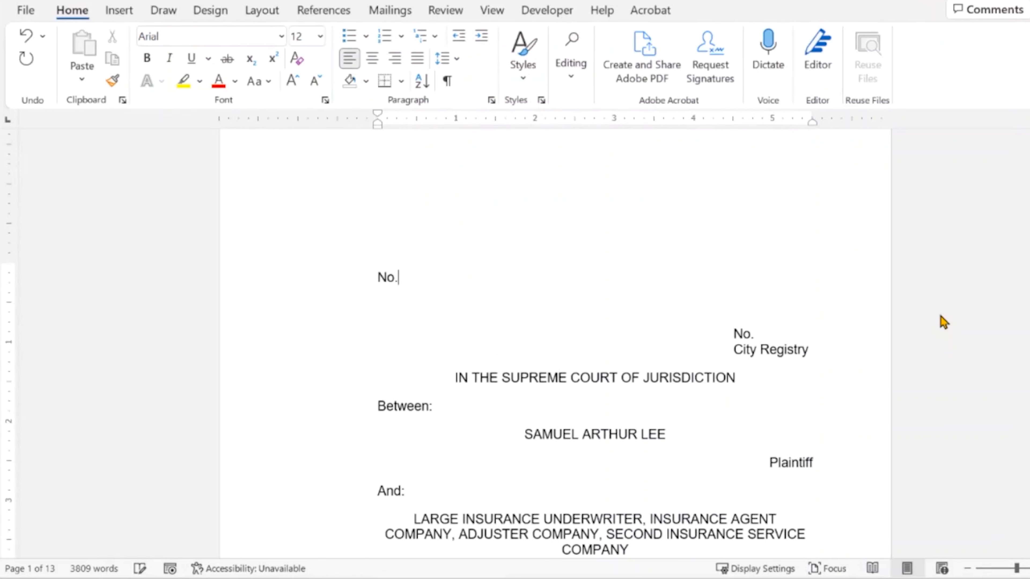
pyautogui.press('Return')
pyautogui.write('City Registry')
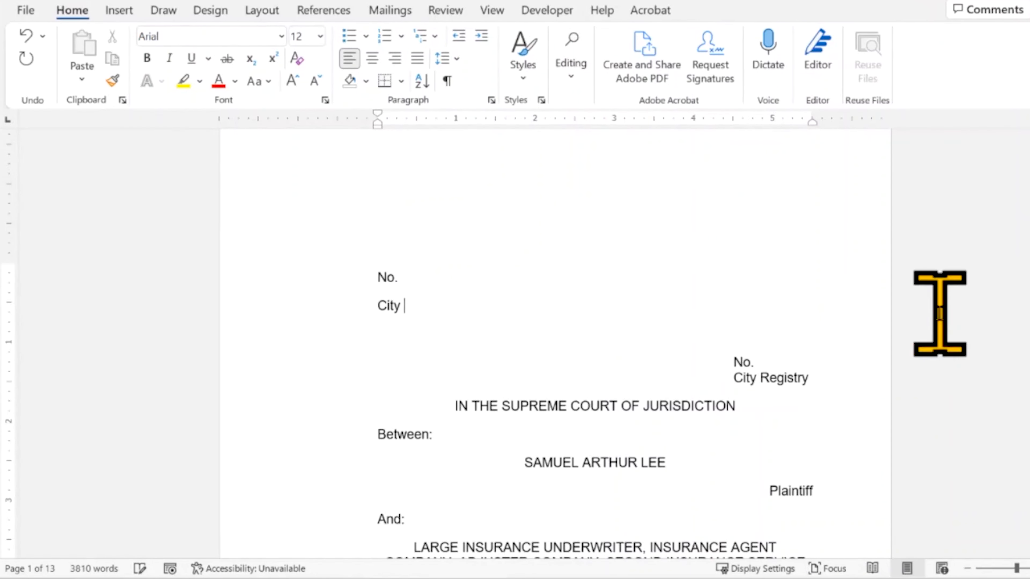
pyautogui.press('Home')
pyautogui.press('BackSpace')
pyautogui.hotkey('shift', 'Return')
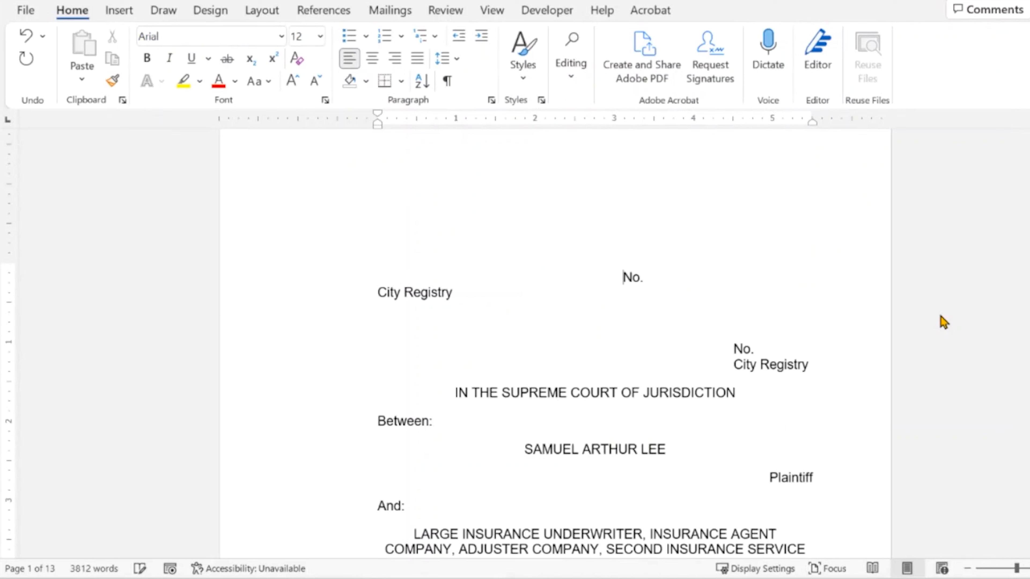
# - Pad the new "No." and "City Registry" lines with spaces until they line up with the indented block below
pyautogui.press('Down')
pyautogui.press('Down')
pyautogui.press('Up')
pyautogui.press('Home')
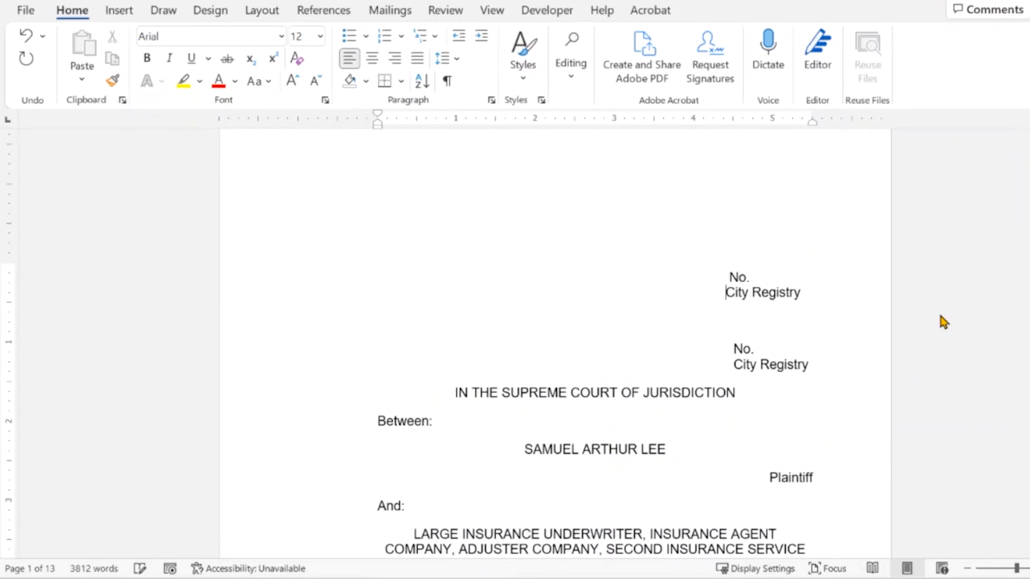
pyautogui.press('Up')
pyautogui.press('Down')
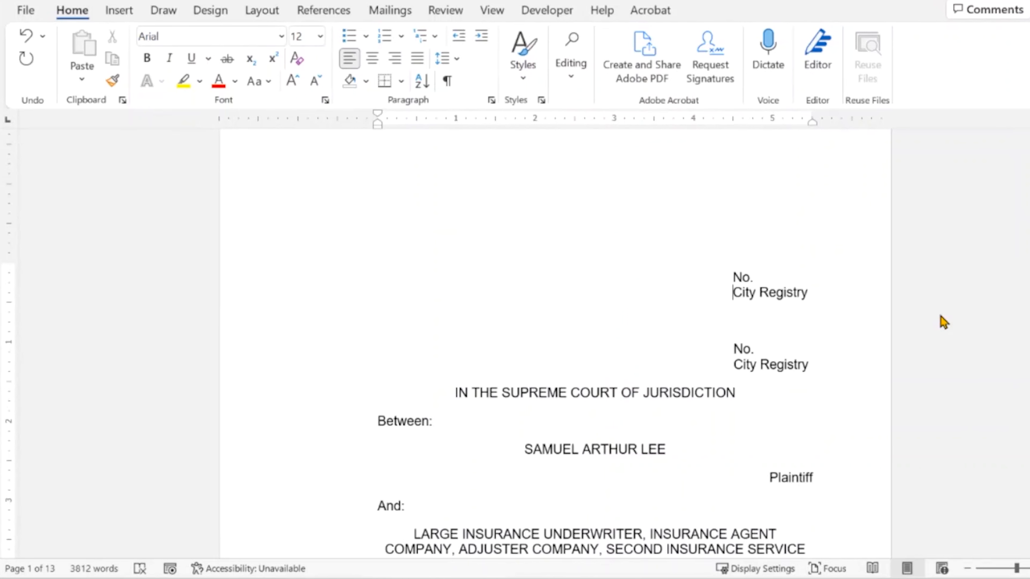
# - Delete the empty paragraph between the two registry blocks, keeping the "No." of the original block intact
pyautogui.press('Down')
pyautogui.press('Delete')
pyautogui.press('Delete')
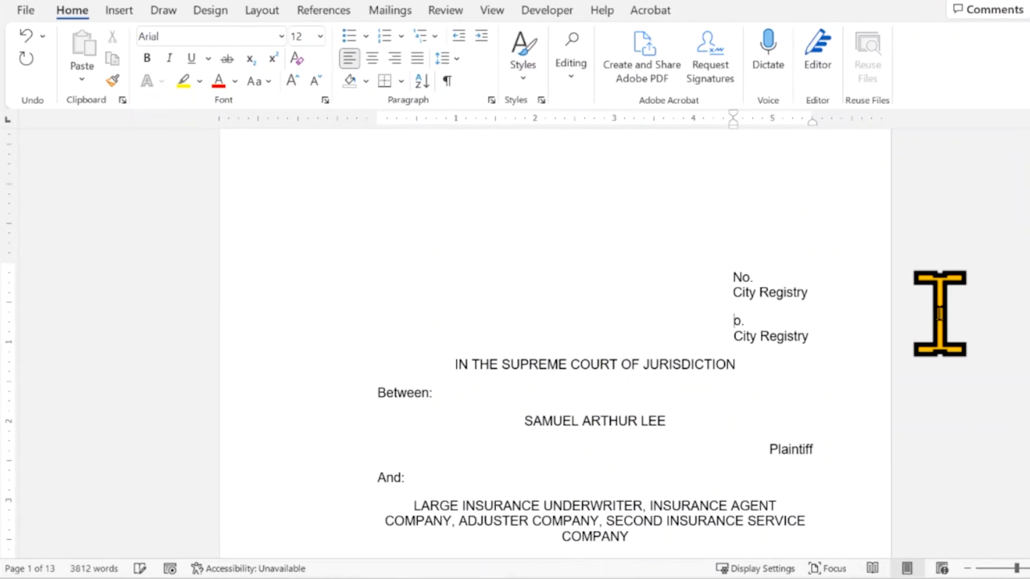
pyautogui.hotkey('ctrl', 'z')
# - Compare the alignment of the space-padded registry lines with the indented registry block and the court heading lines below
pyautogui.press('Up')
pyautogui.press('Up')
pyautogui.hotkey('shift', 'Down')
pyautogui.hotkey('shift', 'Down')
pyautogui.hotkey('shift', 'Down')
pyautogui.hotkey('shift', 'Down')
pyautogui.hotkey('shift', 'Down')
pyautogui.hotkey('shift', 'Up')
pyautogui.hotkey('shift', 'Up')
pyautogui.hotkey('shift', 'Up')
pyautogui.hotkey('shift', 'Up')
pyautogui.hotkey('shift', 'Up')
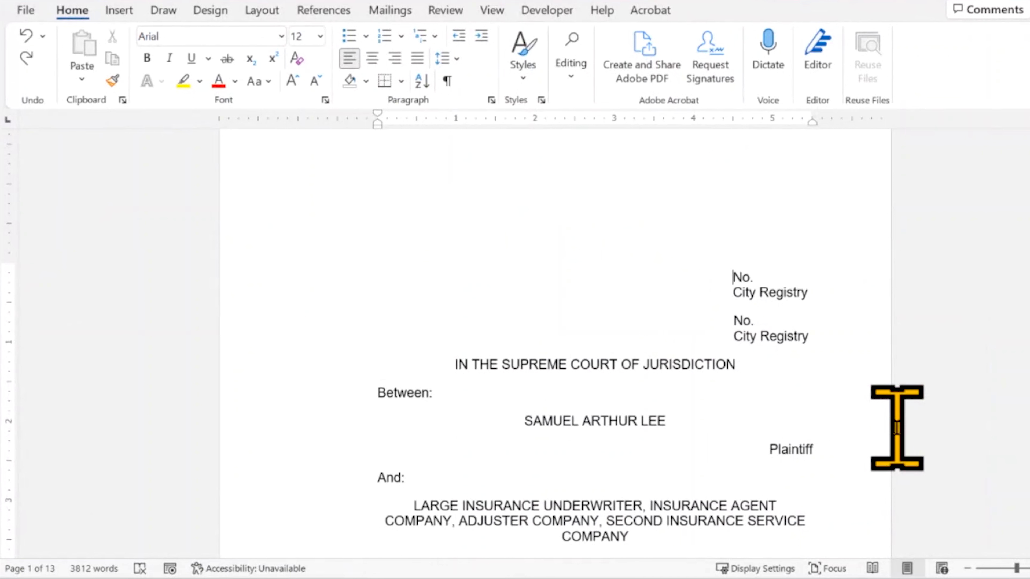
# - Show the formatting marks and examine the spaces and line breaks in the two registry blocks
pyautogui.hotkey('ctrl', 'shift', '8')
pyautogui.hotkey('ctrl', 'shift', '8')
pyautogui.hotkey('ctrl', 'shift', '8')
pyautogui.hotkey('ctrl', 'shift', '8')
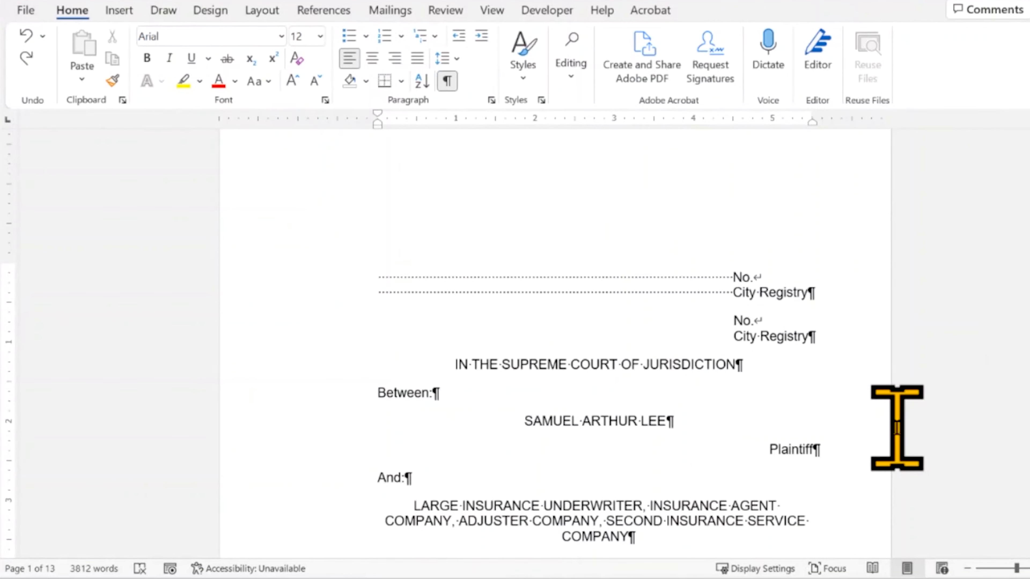
pyautogui.hotkey('ctrl', 'shift', '8')
pyautogui.hotkey('ctrl', 'shift', '8')
pyautogui.hotkey('ctrl', 'shift', '8')
pyautogui.scroll(4, 887, 408)
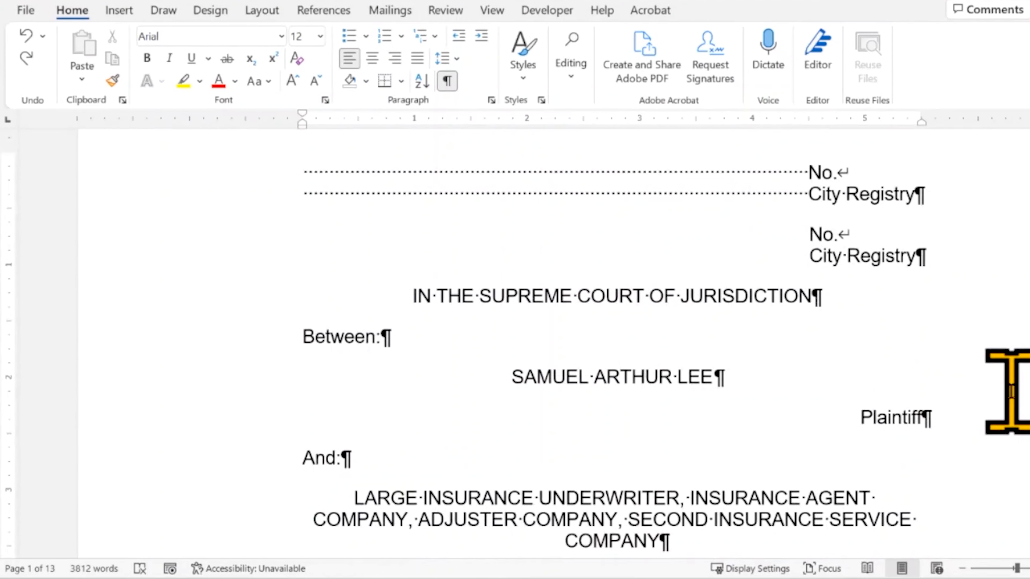
# - Compare the two registry blocks with the formatting marks hidden and shown
pyautogui.hotkey('ctrl', 'shift', '8')
pyautogui.hotkey('ctrl', 'shift', '8')
pyautogui.hotkey('ctrl', 'shift', '8')
pyautogui.hotkey('ctrl', 'shift', '8')
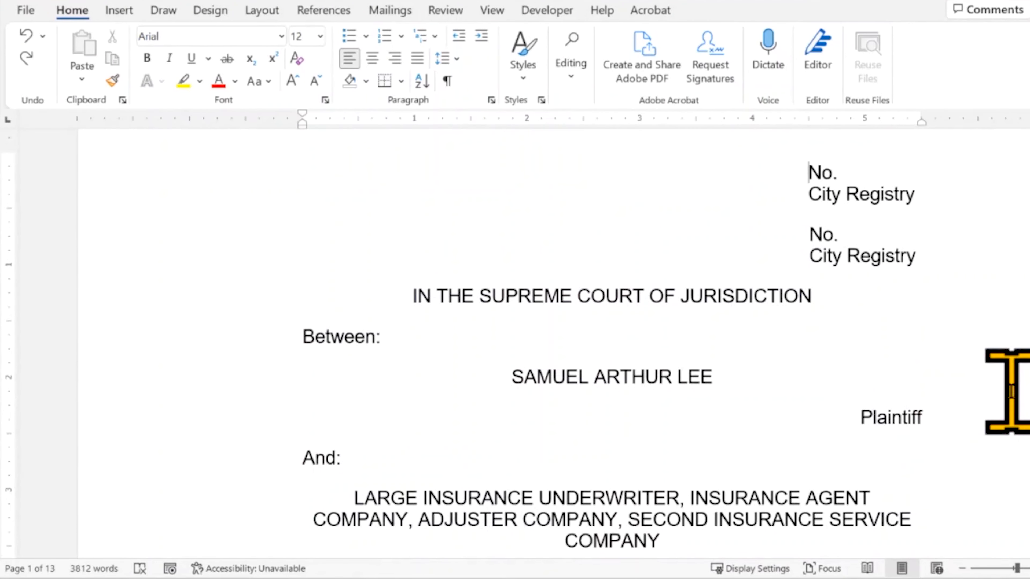
pyautogui.hotkey('ctrl', 'shift', '8')
pyautogui.hotkey('ctrl', 'shift', '8')
pyautogui.hotkey('ctrl', 'shift', '8')
pyautogui.click(446, 80)
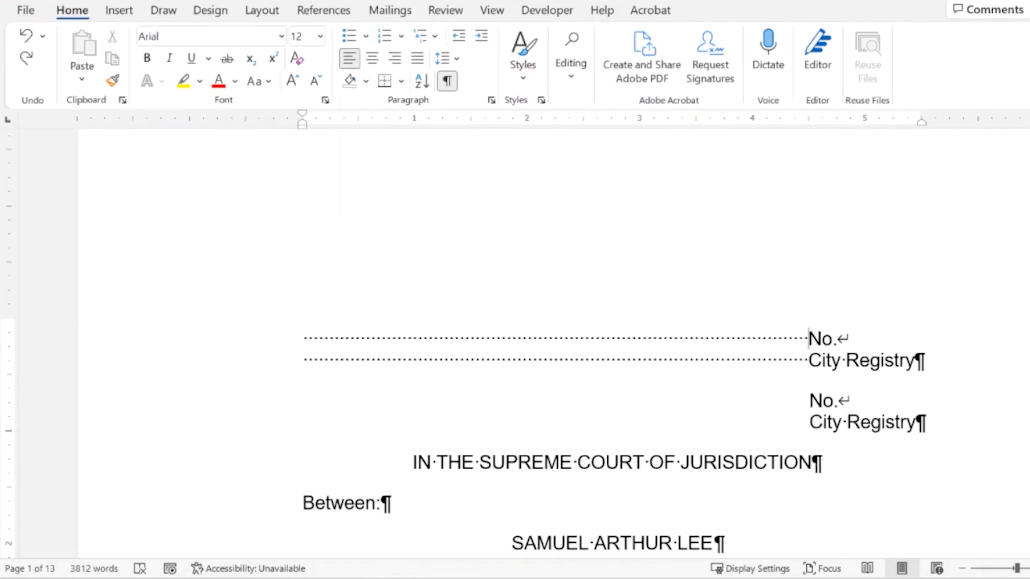
# - Toggle the formatting marks off and on once more, and select both space-padded registry lines
pyautogui.scroll(-1, 554, 345)
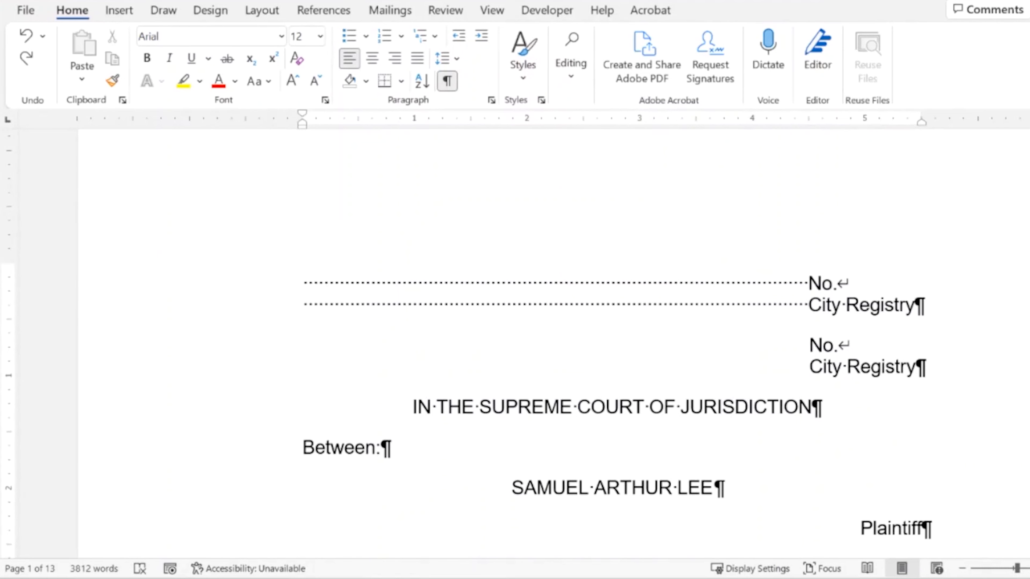
pyautogui.hotkey('shift', 'Home')
pyautogui.press('Left')
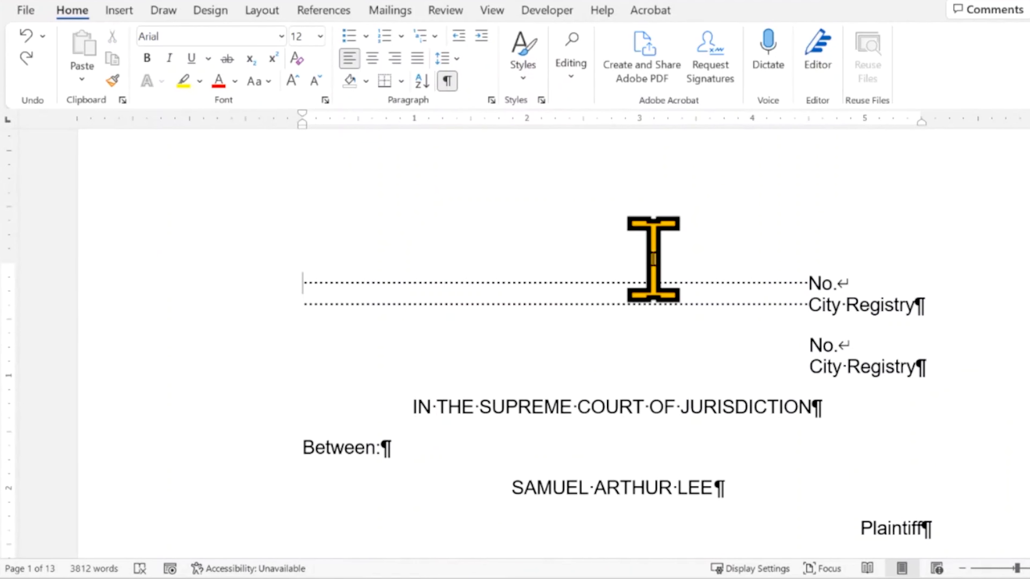
pyautogui.click(446, 83)
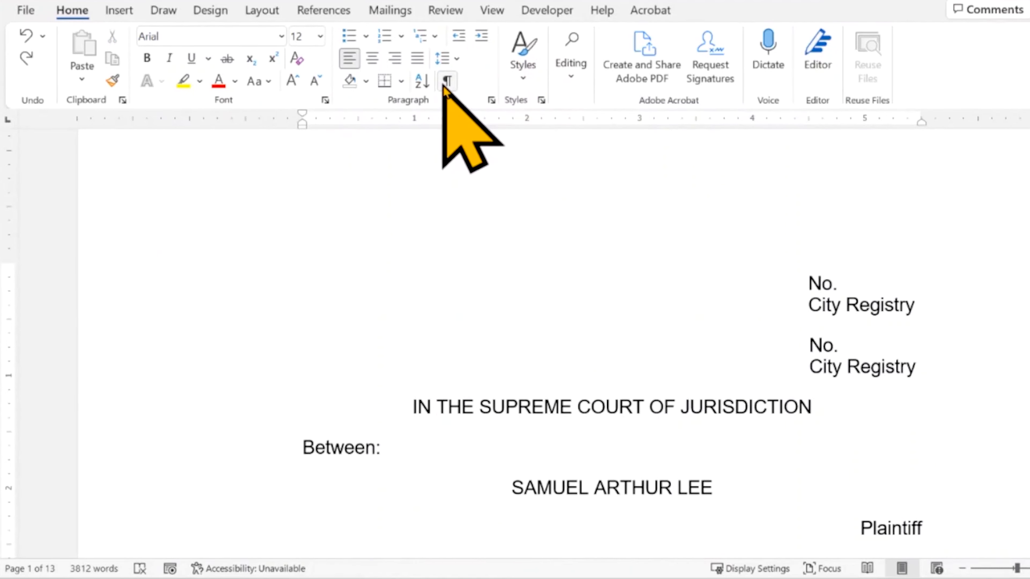
pyautogui.click(447, 82)
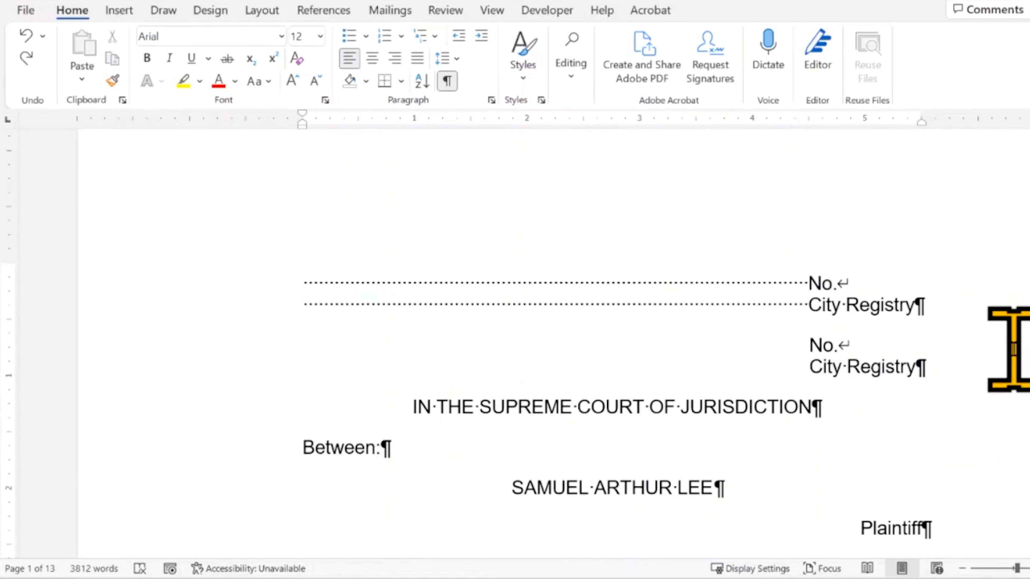
pyautogui.hotkey('shift', 'Down')
pyautogui.hotkey('shift', 'Down')
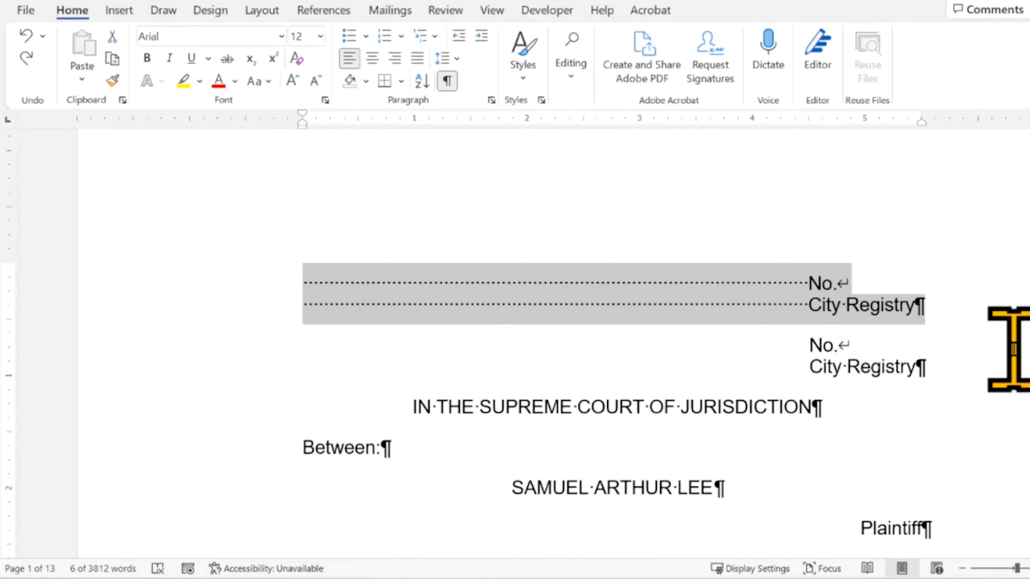
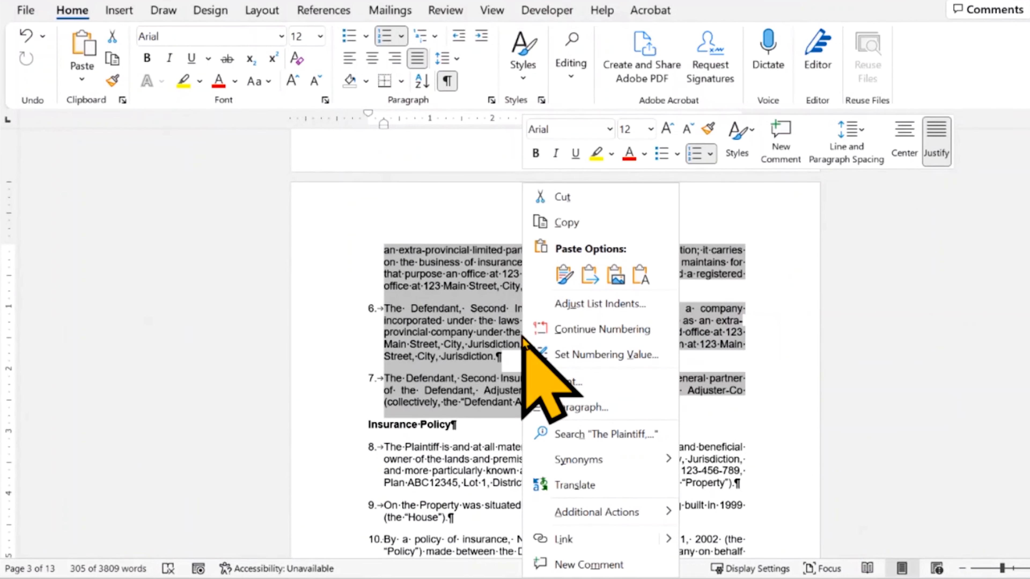
# - Set the spacing after the selected numbered paragraphs 1 to 7 under "Parties" to 24 pt
pyautogui.click(665, 402)
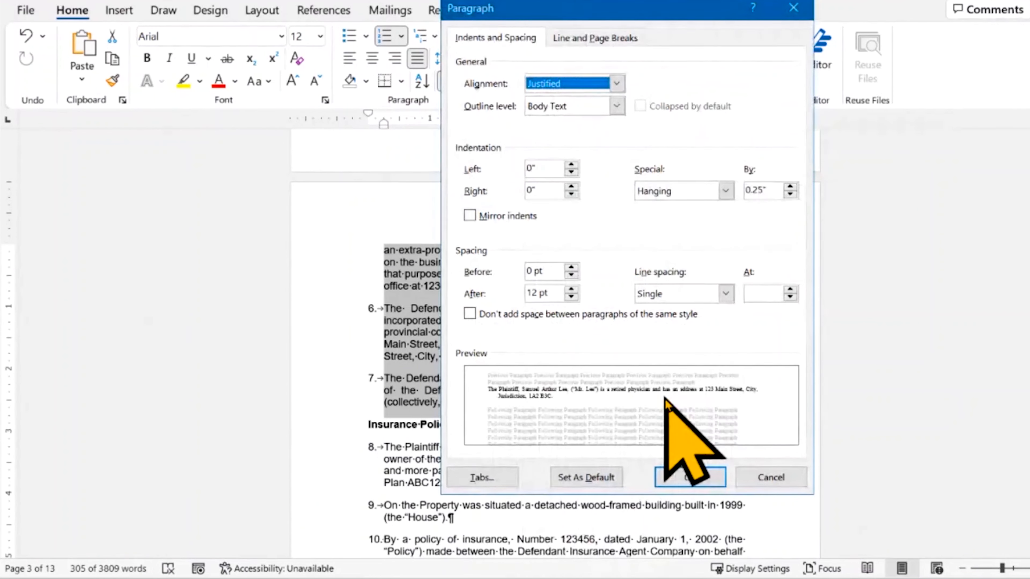
pyautogui.click(542, 292)
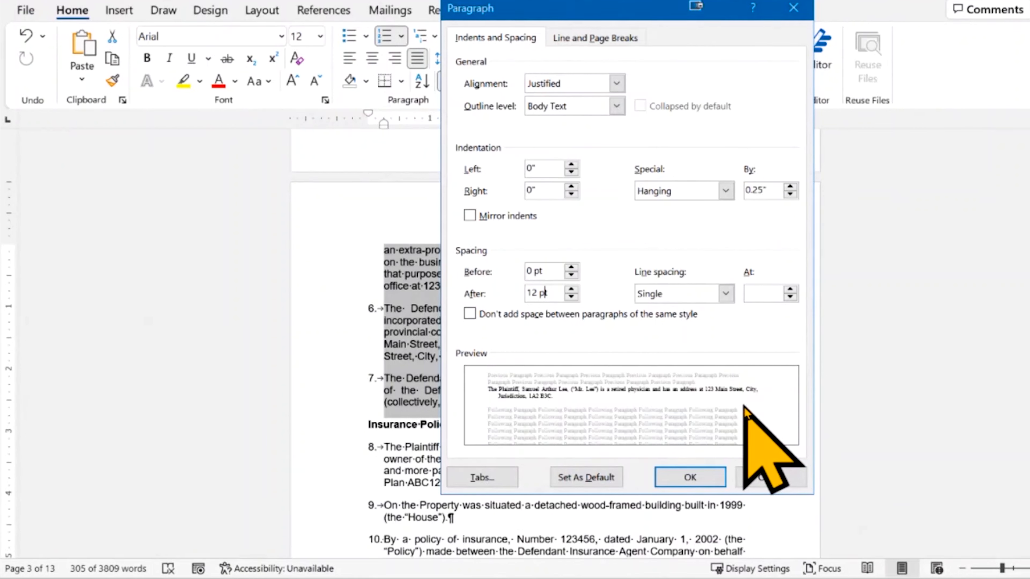
pyautogui.press('Up')
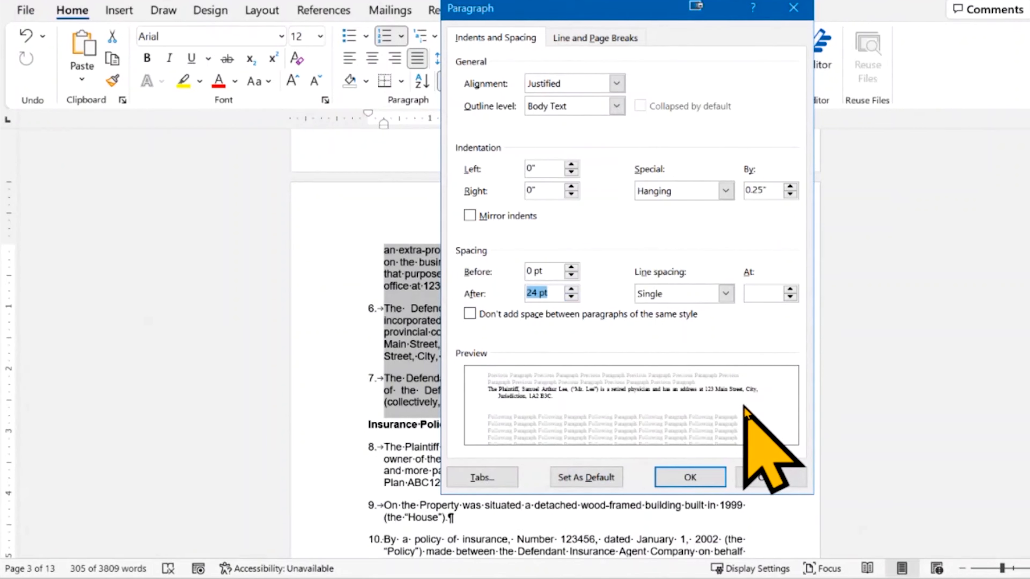
pyautogui.press('Return')
pyautogui.scroll(2, 620, 512)
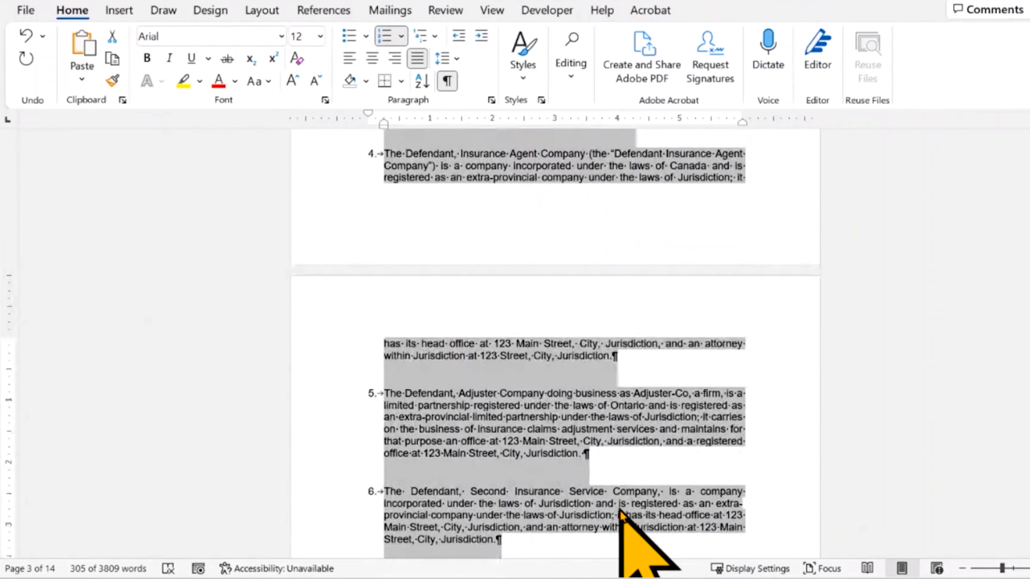
pyautogui.scroll(10, 620, 467)
pyautogui.click(621, 346)
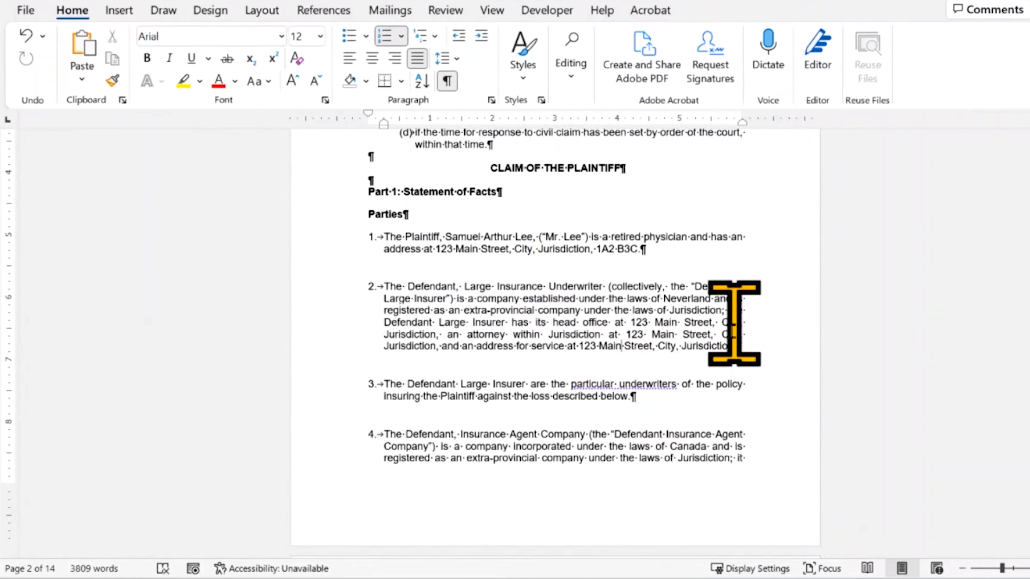
pyautogui.scroll(4, 708, 343)
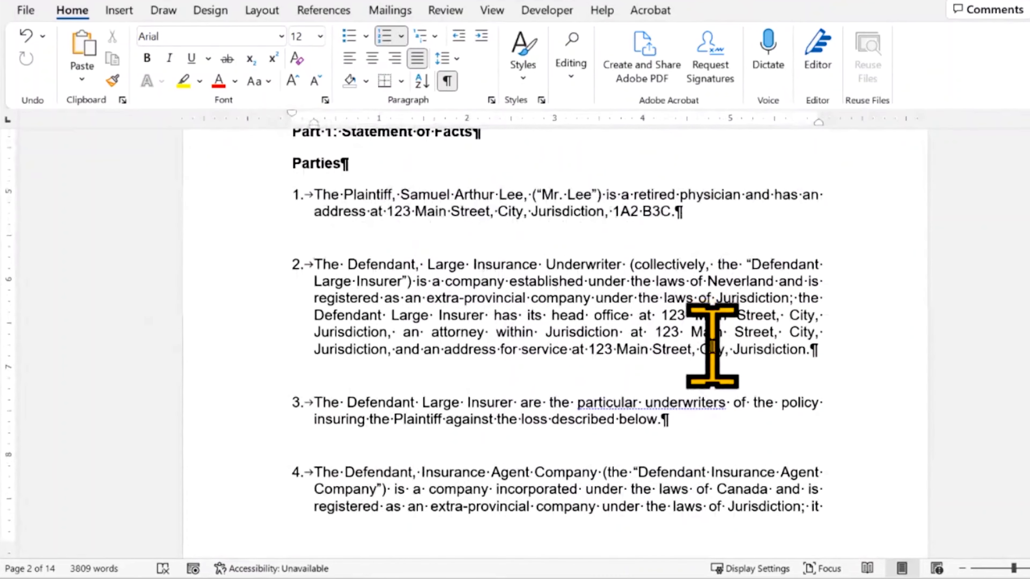
# - Undo the last spacing change on the numbered paragraphs under "Parties"
pyautogui.scroll(1, 701, 410)
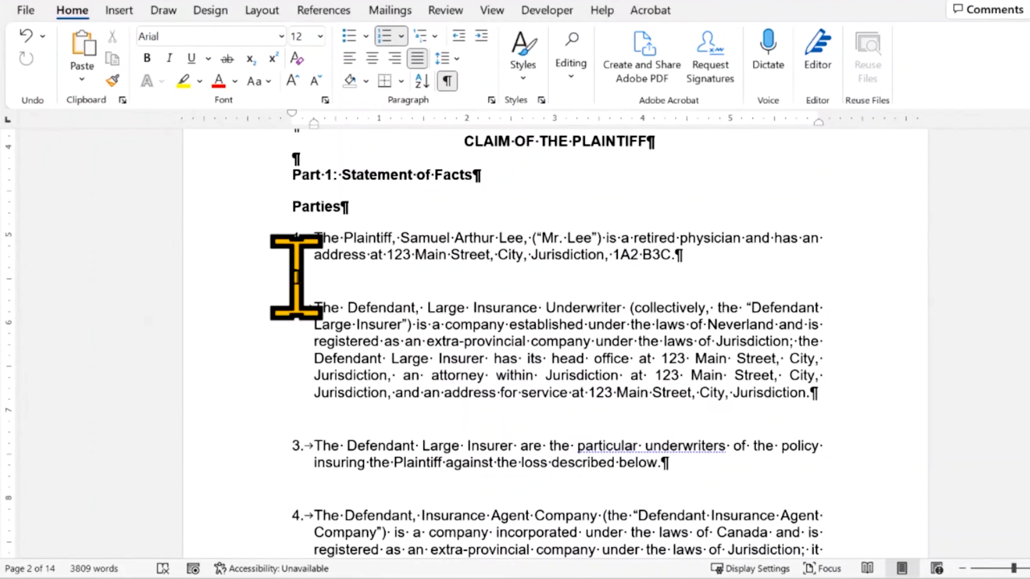
pyautogui.hotkey('shift', 'Right')
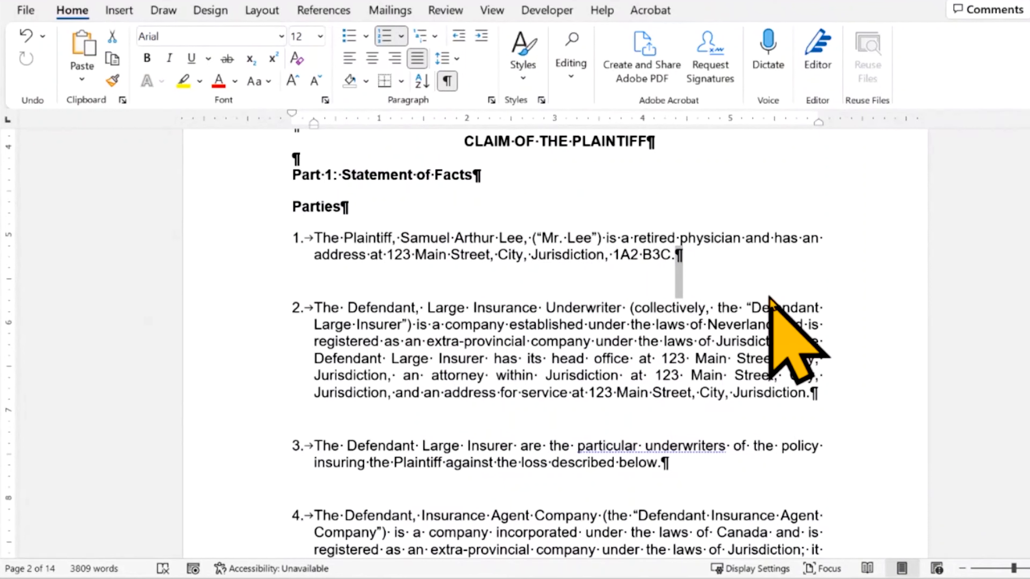
pyautogui.hotkey('ctrl', 'z')
# - Insert an unnumbered blank paragraph after each of numbered paragraphs 1, 2 and 3, first trying a manual line break after paragraph 1
pyautogui.click(750, 270)
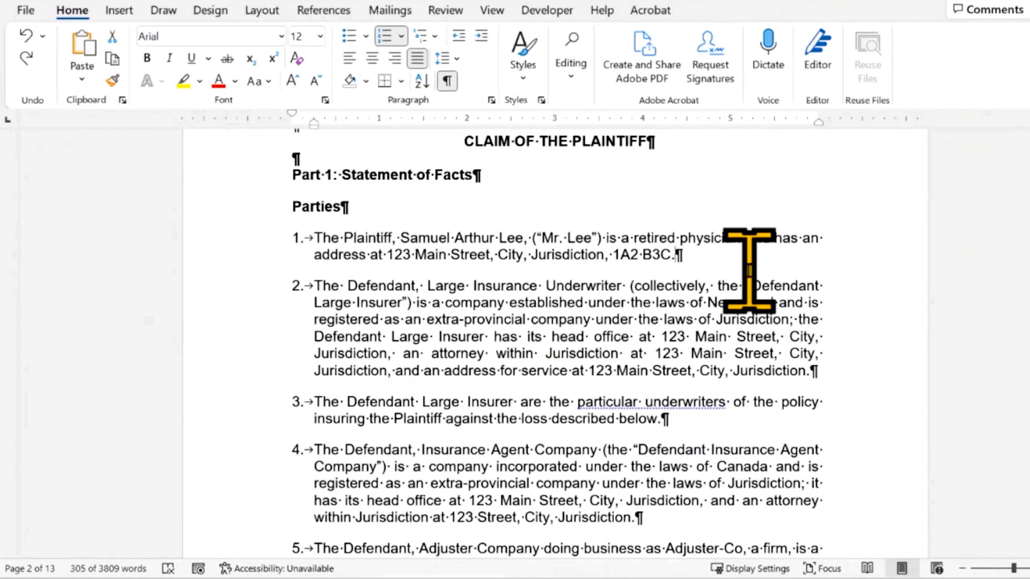
pyautogui.hotkey('shift', 'Return')
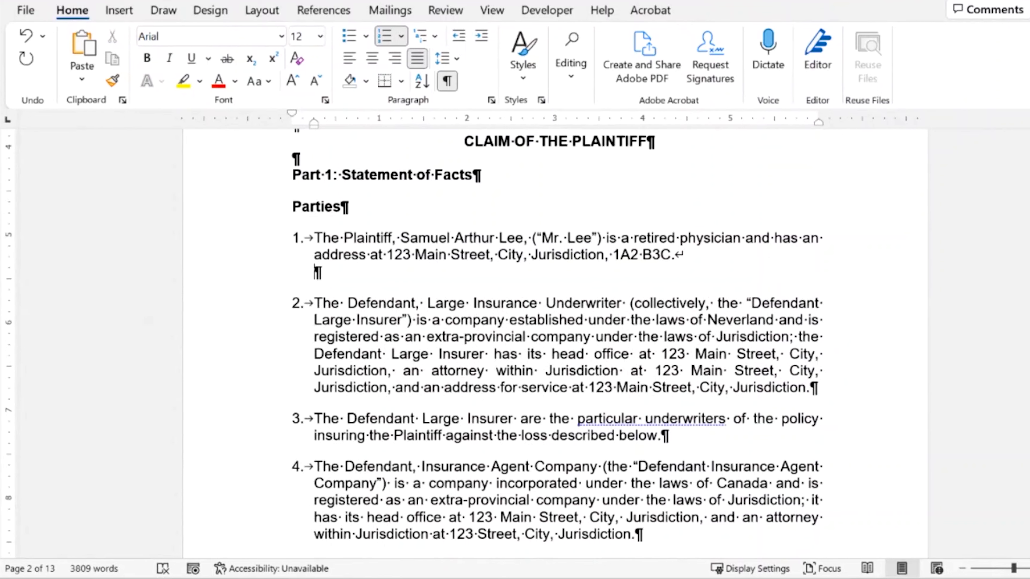
pyautogui.press('BackSpace')
pyautogui.press('Return')
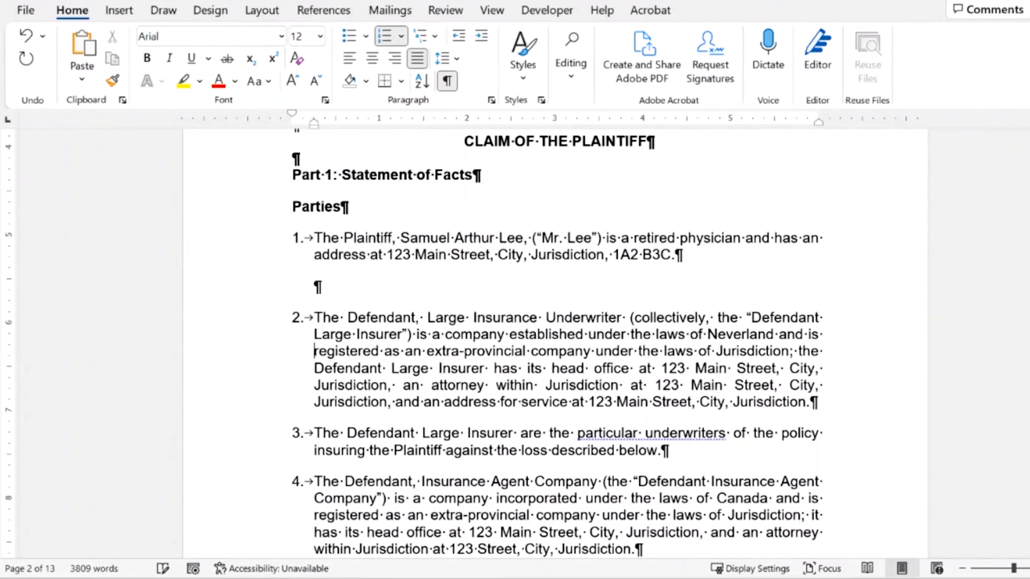
pyautogui.press('Return')
pyautogui.press('BackSpace')
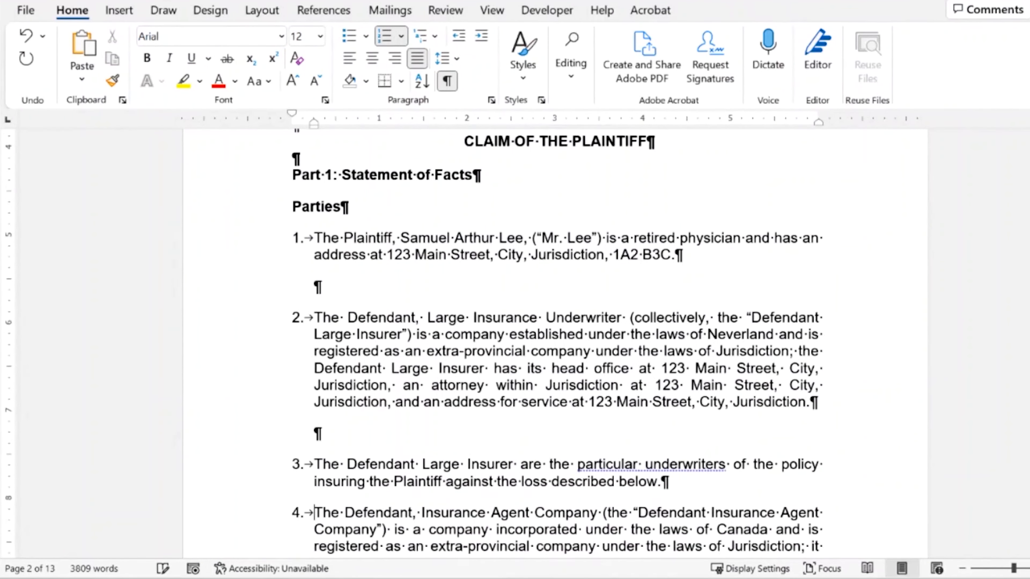
pyautogui.press('Return')
# - Insert an unnumbered blank paragraph after each of numbered paragraphs 4, 5 and 6
pyautogui.scroll(-3, 555, 344)
pyautogui.click(300, 526)
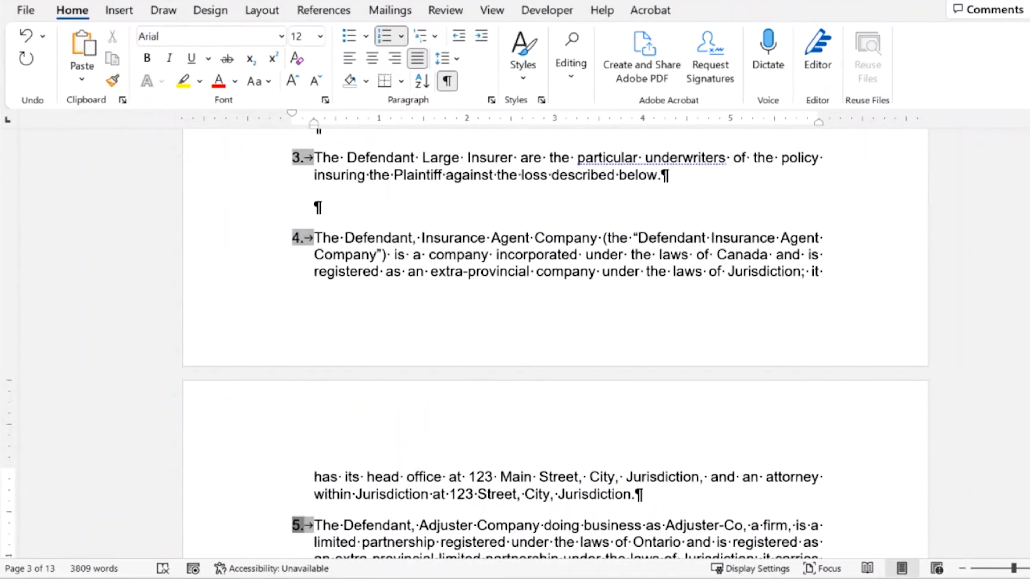
pyautogui.press('Return')
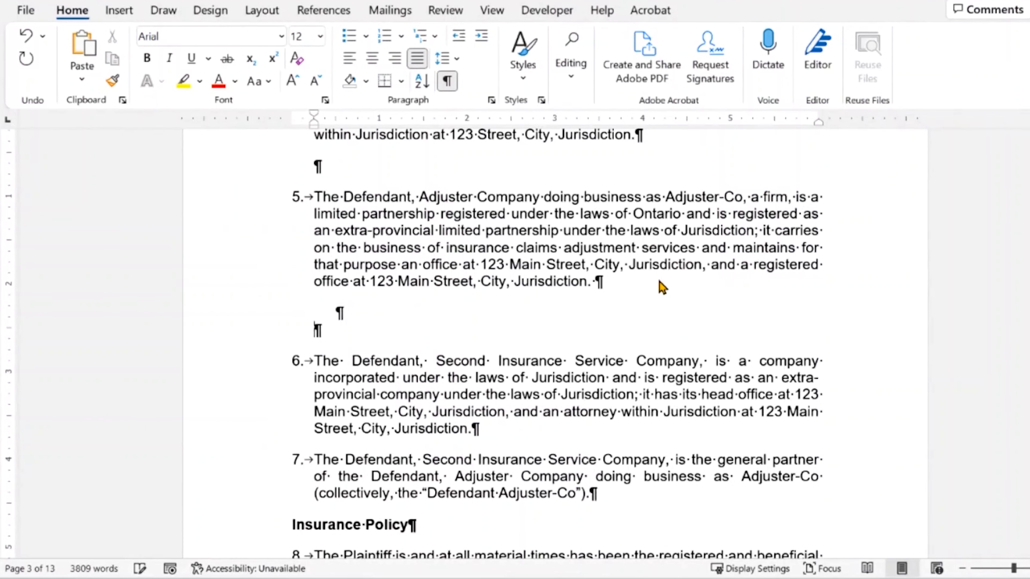
pyautogui.press('Return')
pyautogui.press('BackSpace')
pyautogui.press('BackSpace')
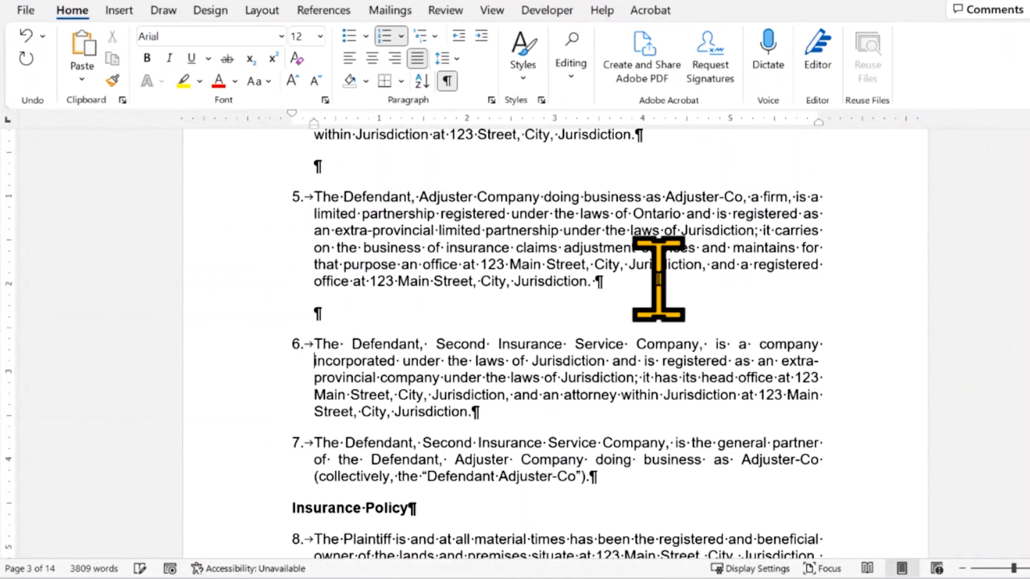
pyautogui.press('Down')
pyautogui.press('Down')
pyautogui.press('Return')
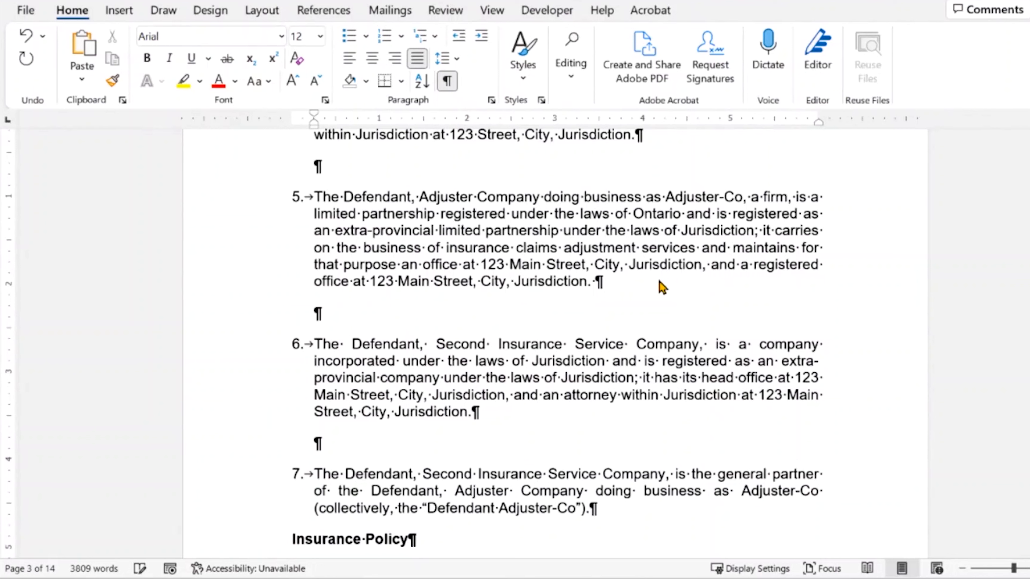
# - Hide the formatting marks and examine the gaps between numbered paragraphs 1 to 7 under "Parties"
pyautogui.scroll(1, 624, 183)
pyautogui.click(442, 62)
pyautogui.click(442, 62)
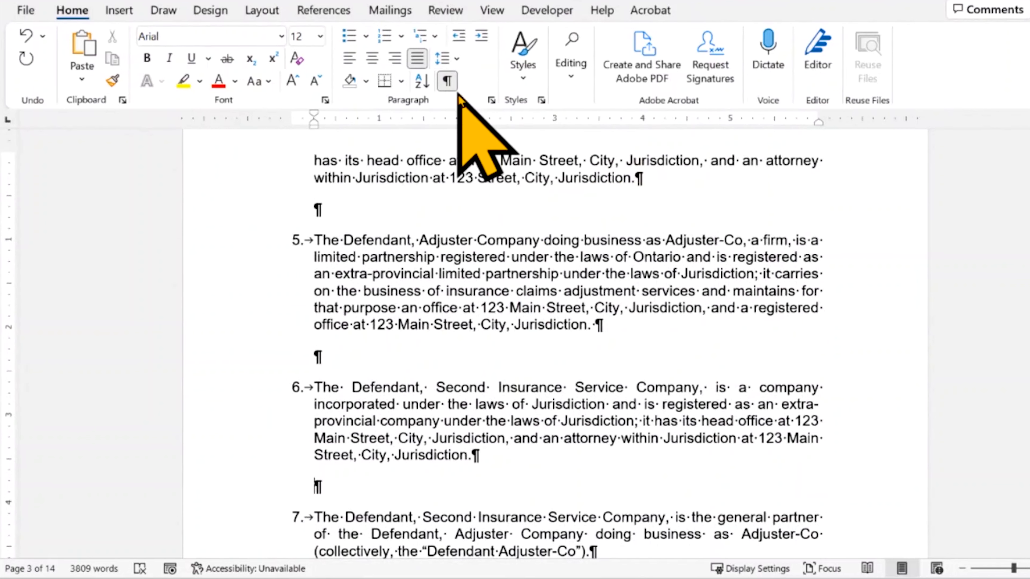
pyautogui.click(449, 85)
pyautogui.scroll(-3, 548, 295)
pyautogui.scroll(2, 568, 334)
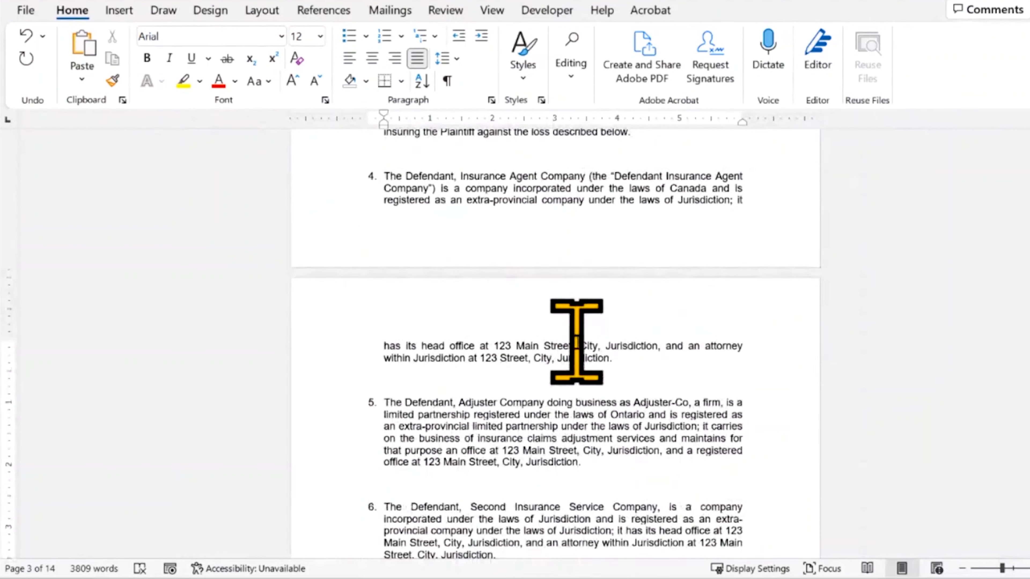
pyautogui.scroll(8, 576, 342)
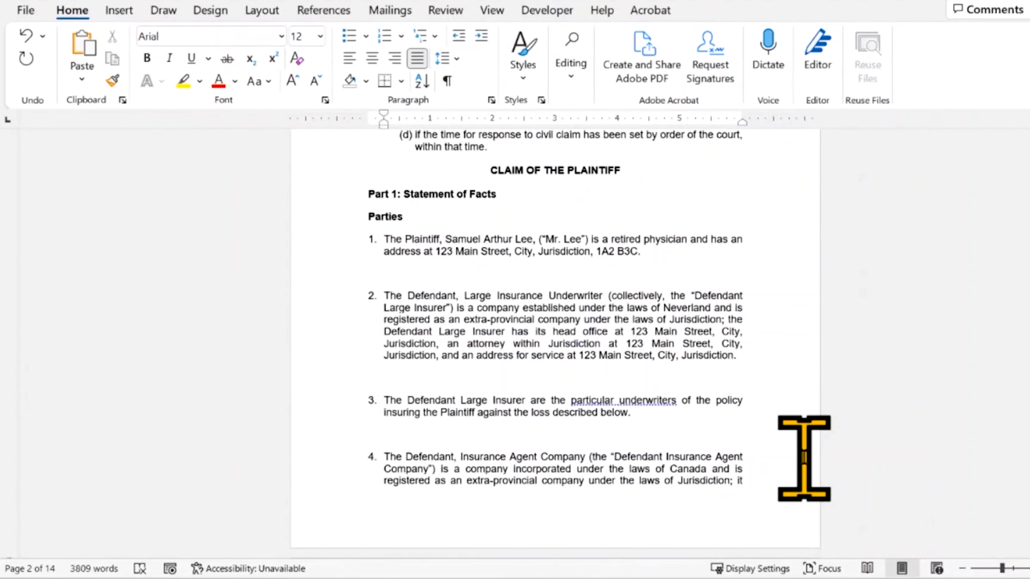
pyautogui.scroll(-1, 607, 368)
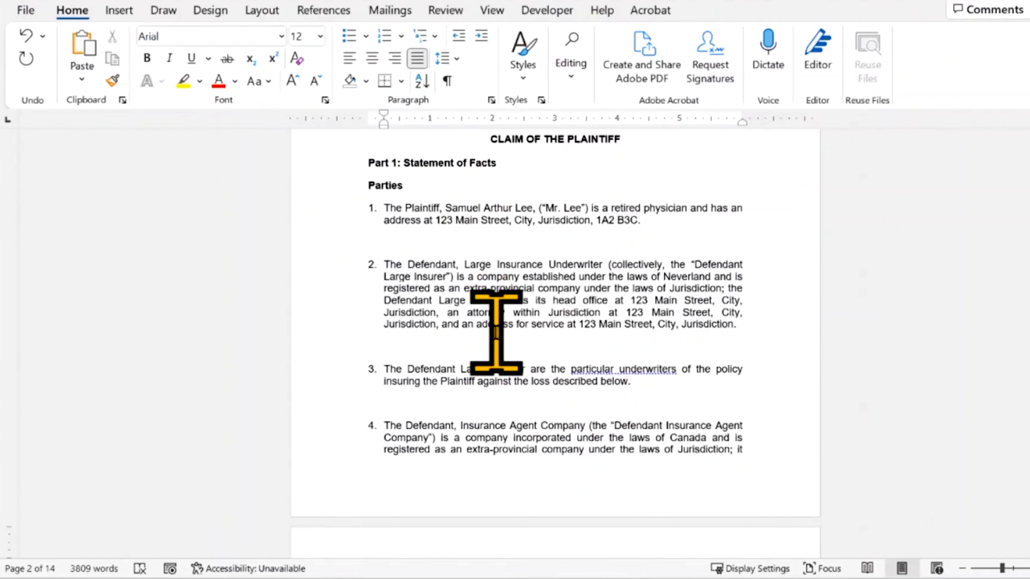
pyautogui.scroll(-1, 499, 335)
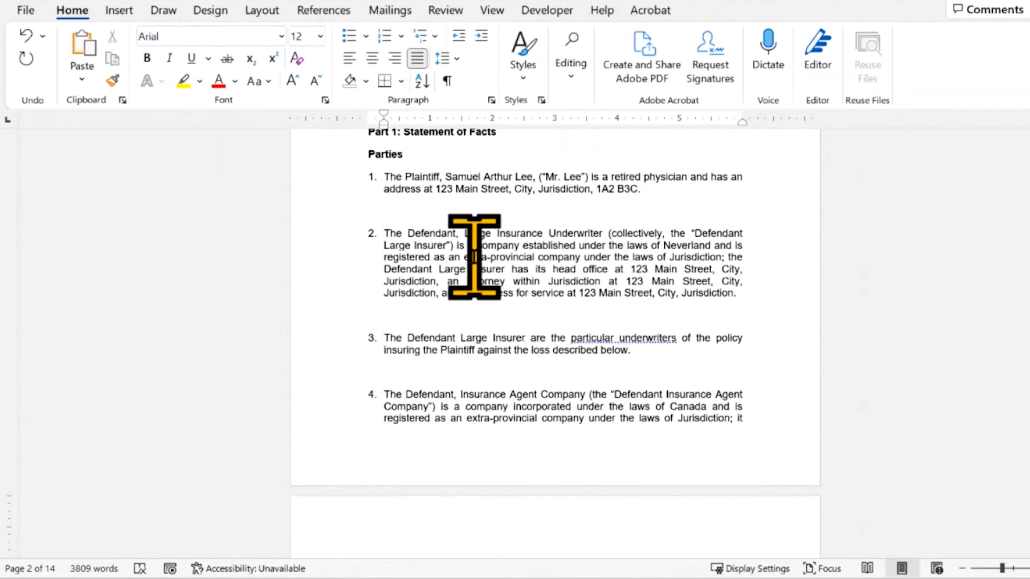
pyautogui.scroll(-3, 417, 317)
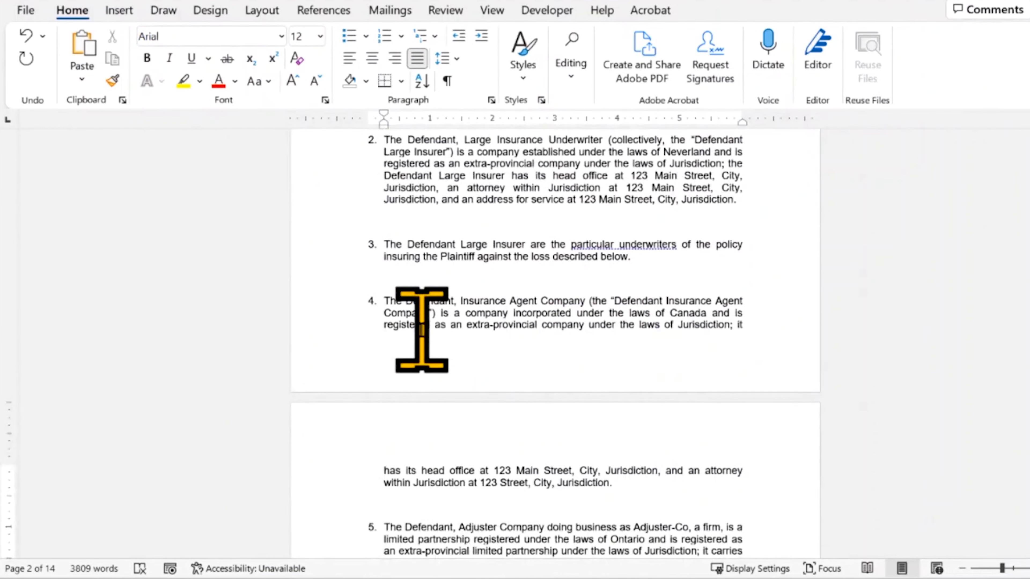
pyautogui.scroll(-6, 421, 330)
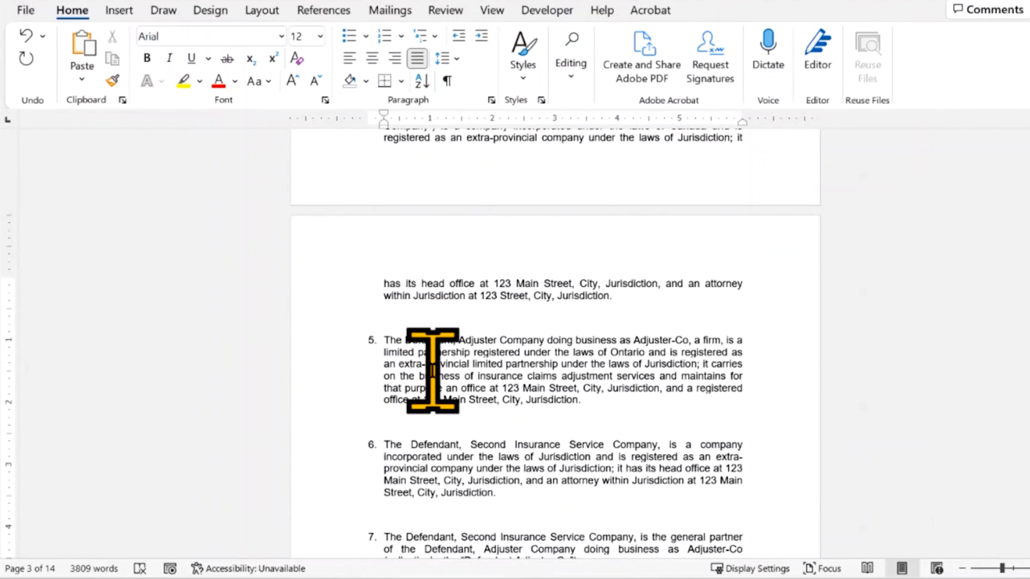
# - Show the formatting marks and delete the blank paragraphs after numbered paragraphs 6, 5 and 4
pyautogui.click(452, 82)
pyautogui.scroll(-2, 472, 349)
pyautogui.click(417, 449)
pyautogui.press('Delete')
pyautogui.click(429, 356)
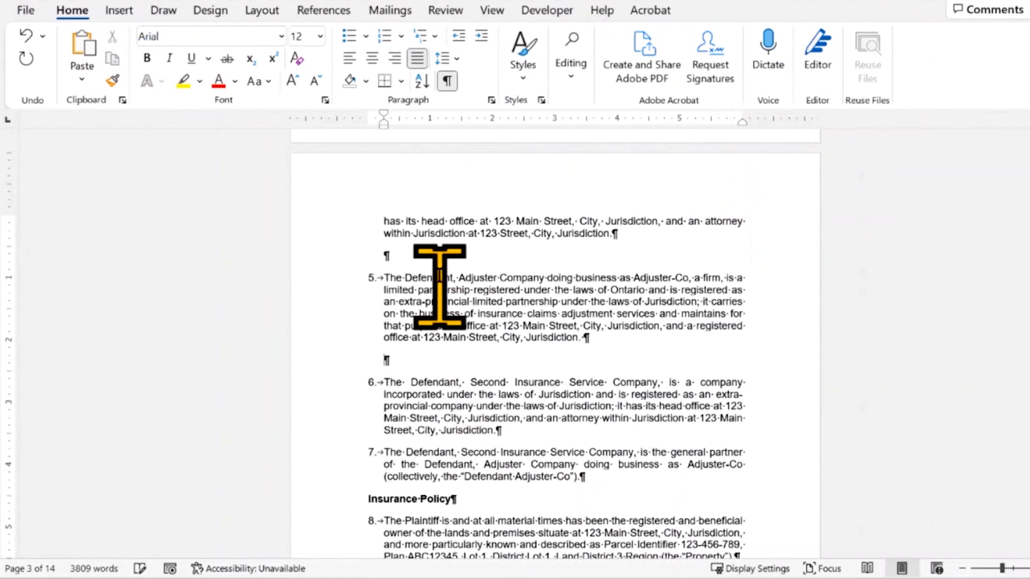
pyautogui.press('Delete')
pyautogui.scroll(9, 434, 325)
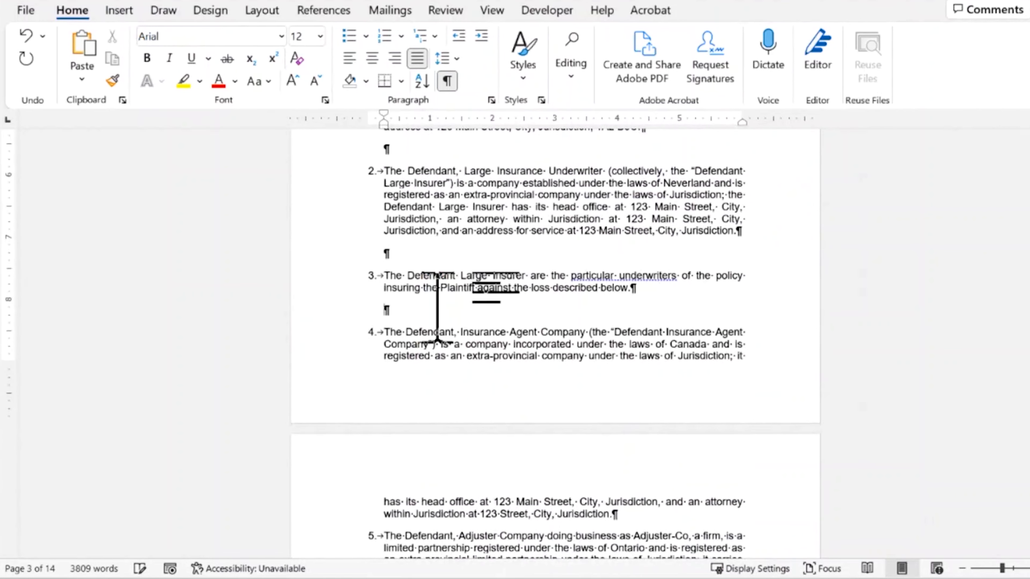
# - Delete the blank paragraphs after numbered paragraphs 3, 2 and 1
pyautogui.press('Delete')
pyautogui.click(437, 256)
pyautogui.scroll(3, 437, 284)
pyautogui.press('Delete')
pyautogui.click(437, 258)
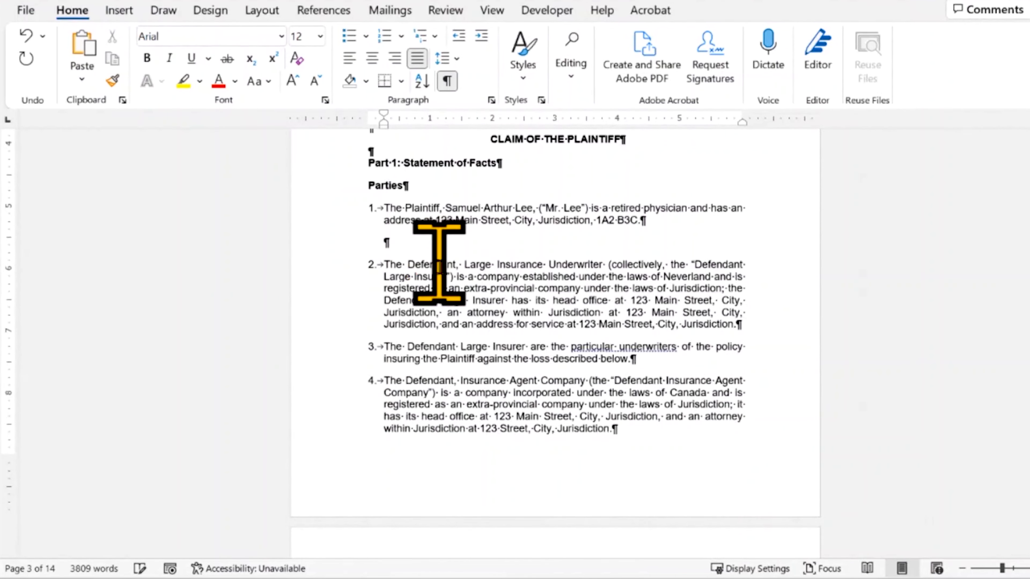
pyautogui.press('Delete')
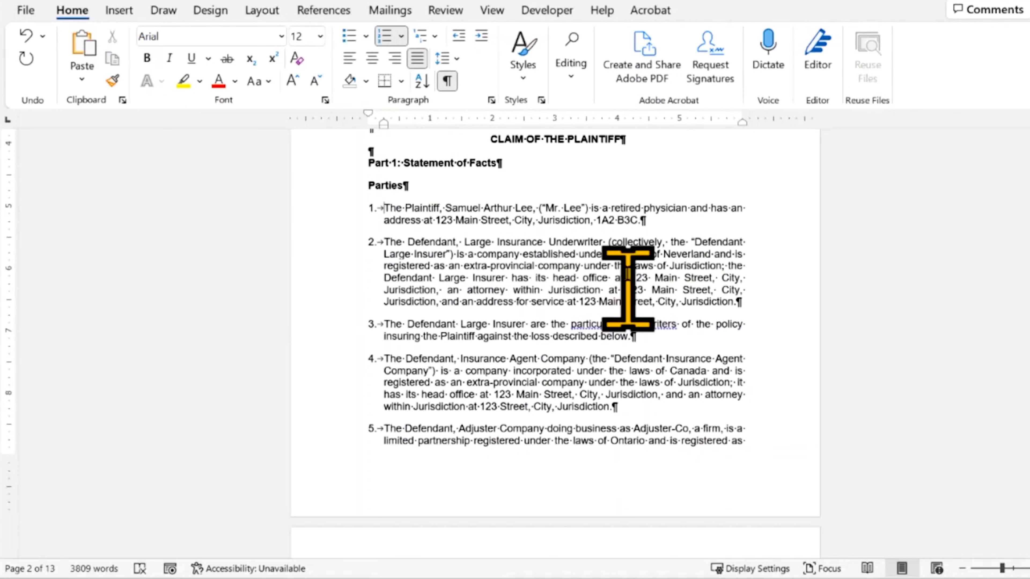
# - Check the indentation and spacing settings of numbered paragraphs 1 and 2 without changing them
pyautogui.keyDown('shift'); pyautogui.click(758, 300); pyautogui.keyUp('shift')
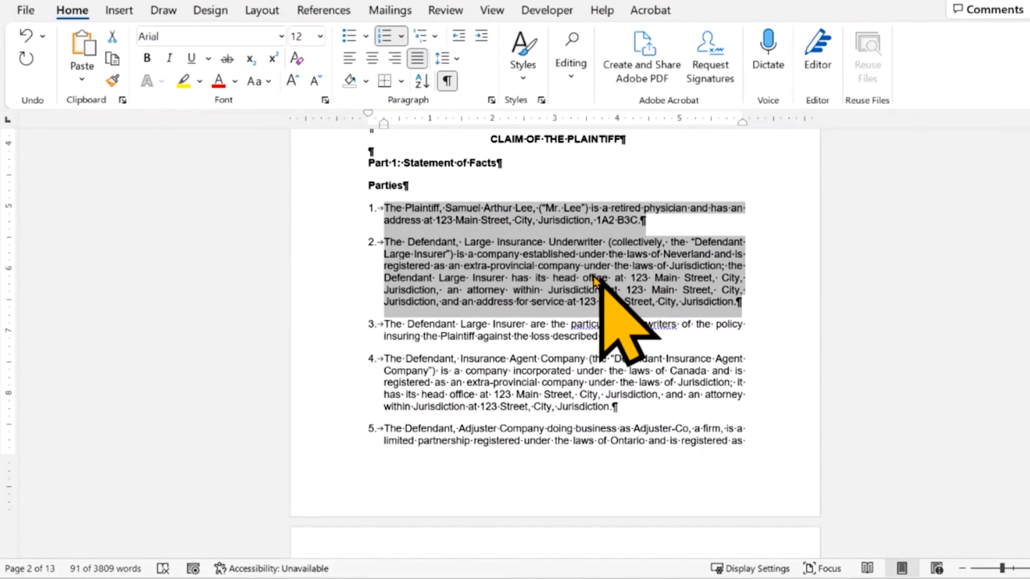
pyautogui.rightClick(587, 292)
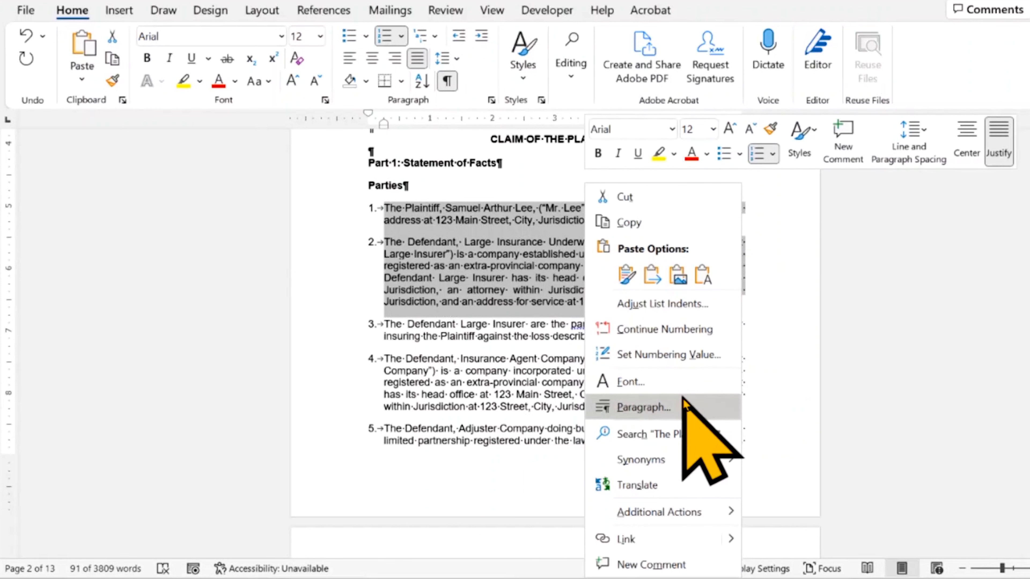
pyautogui.click(679, 406)
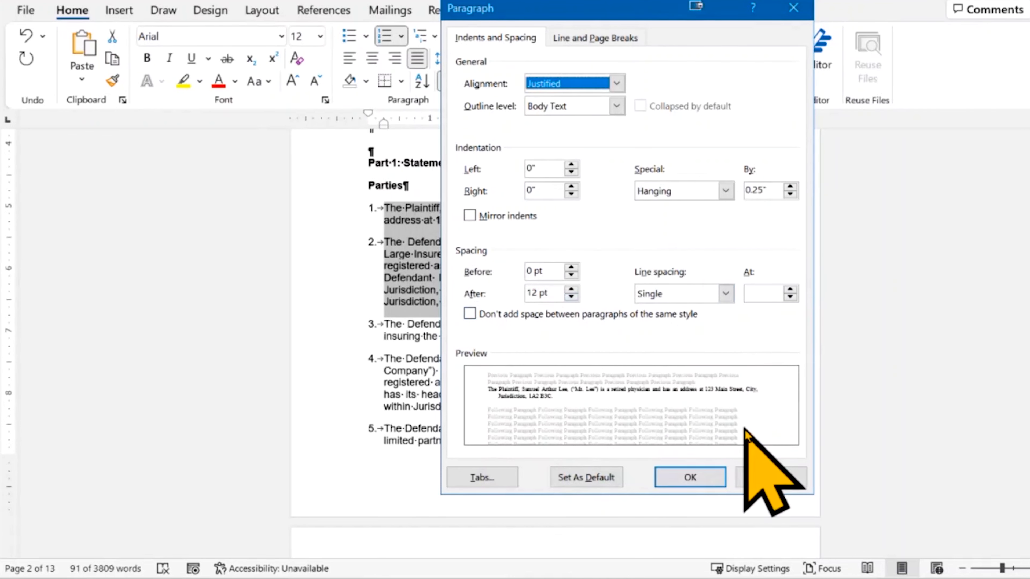
pyautogui.click(773, 477)
# - Switch to the company Articles document, look over its table of contents, and keep the full ribbon displayed
pyautogui.click(591, 266)
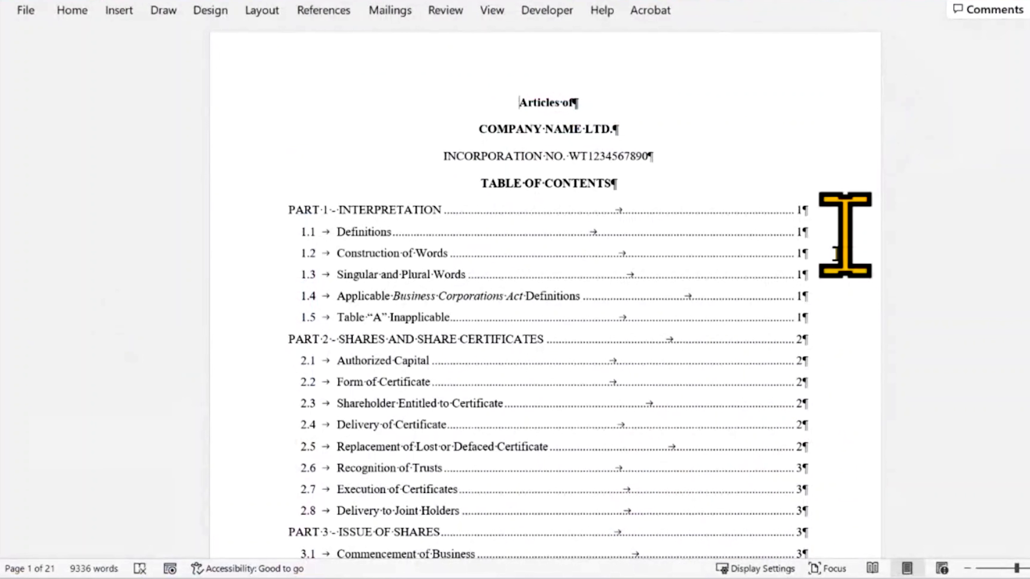
pyautogui.click(836, 254)
pyautogui.scroll(-6, 717, 471)
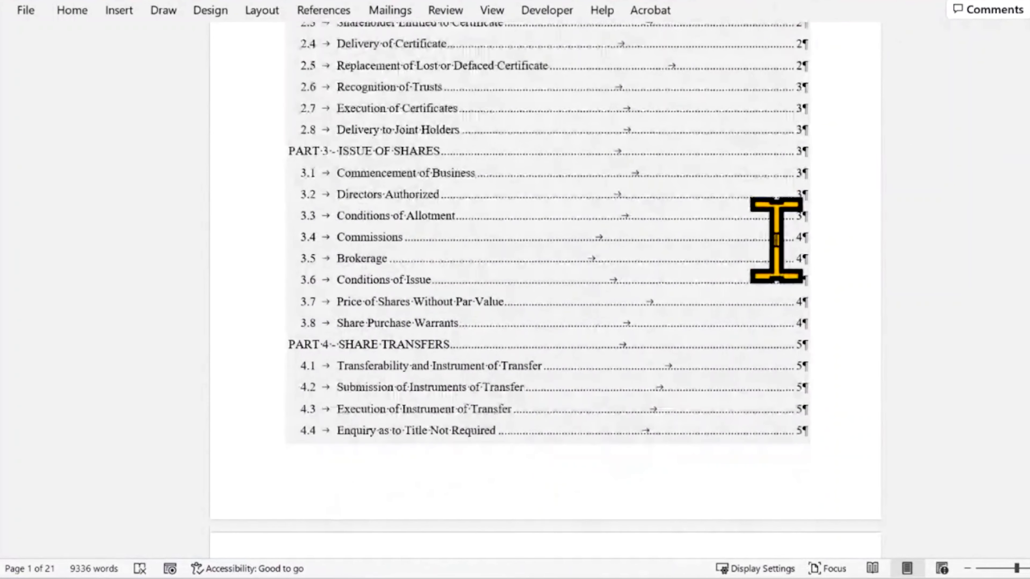
pyautogui.scroll(-2, 775, 239)
pyautogui.click(71, 11)
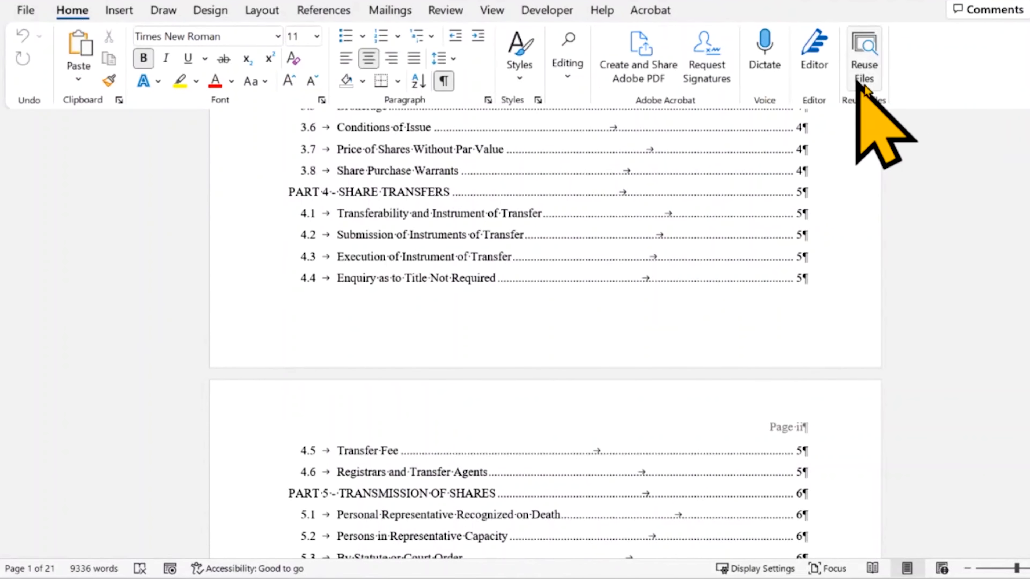
pyautogui.click(1020, 100)
pyautogui.click(973, 196)
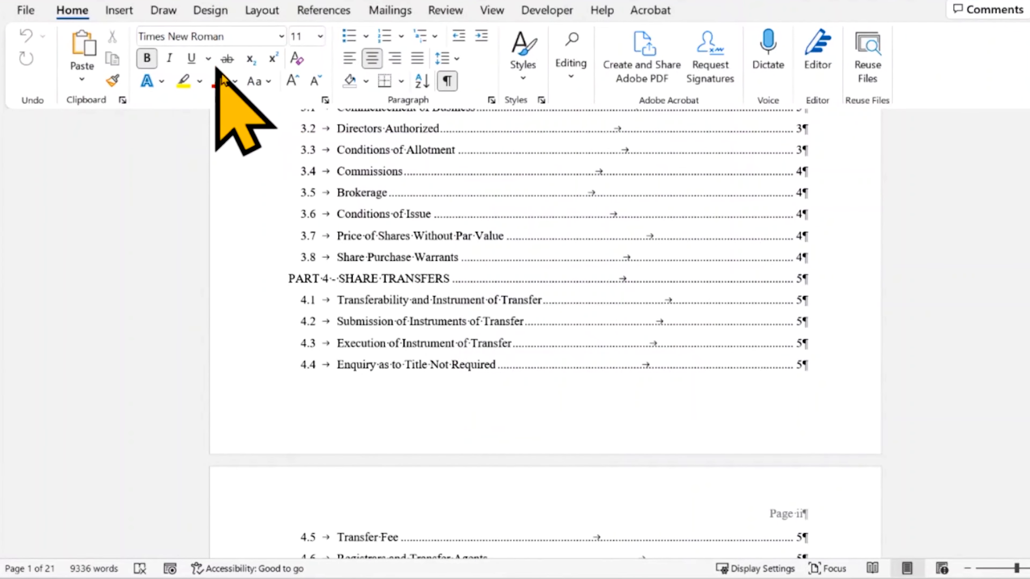
# - Go to the start of the Articles body above "PART 1 - INTERPRETATION" and hide the formatting marks
pyautogui.scroll(-18, 568, 328)
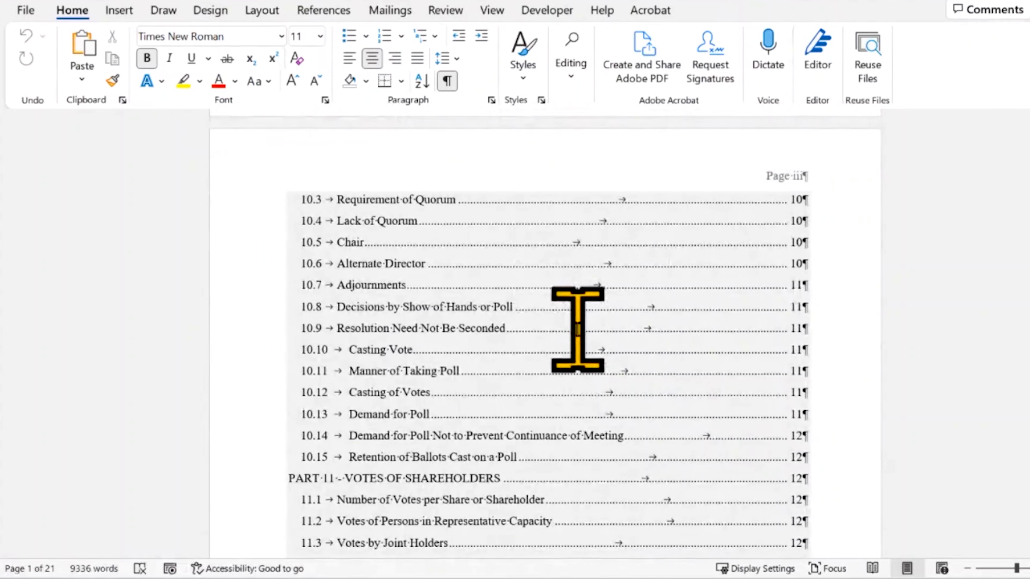
pyautogui.scroll(-15, 568, 345)
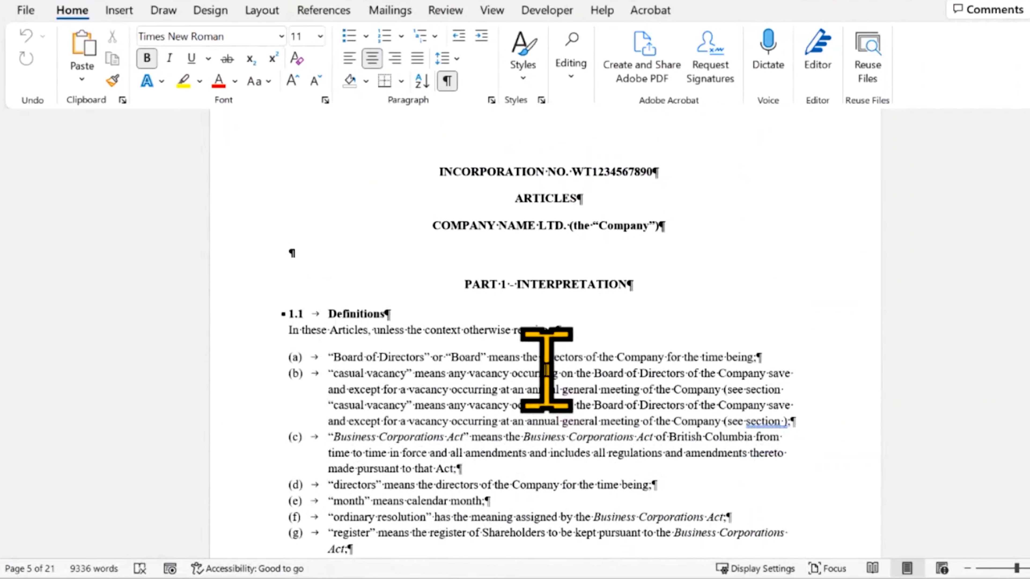
pyautogui.click(448, 80)
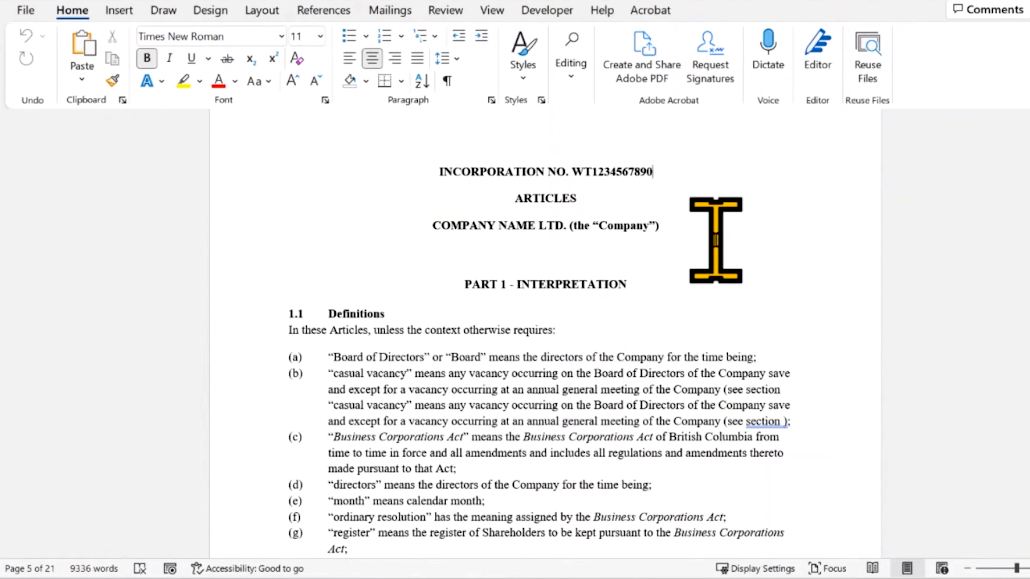
# - Select the incorporation number heading line, view the text effects without applying any, and turn strikethrough on and off again
pyautogui.hotkey('shift', 'Home')
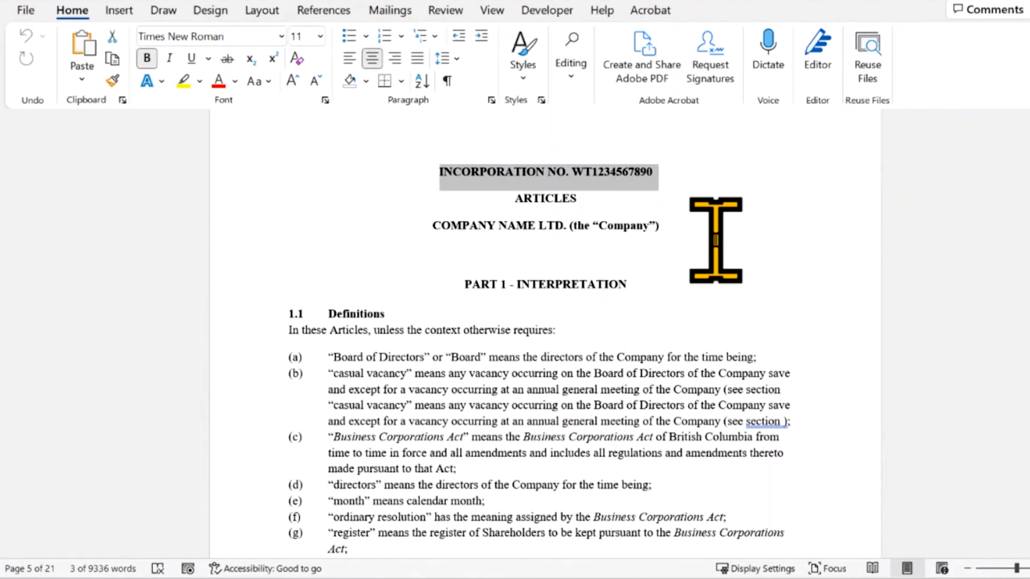
pyautogui.click(160, 90)
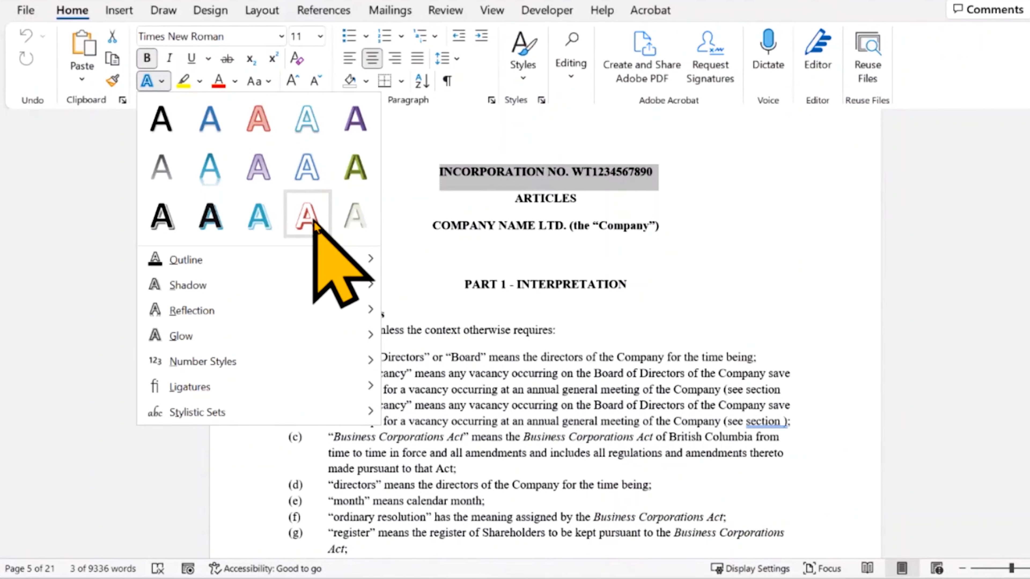
pyautogui.click(472, 266)
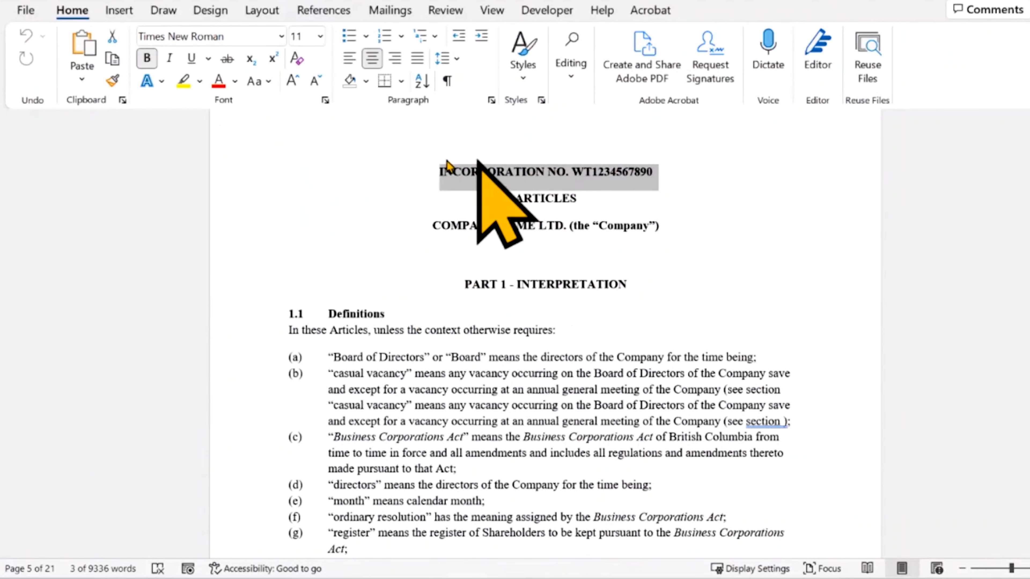
pyautogui.click(233, 60)
pyautogui.click(234, 61)
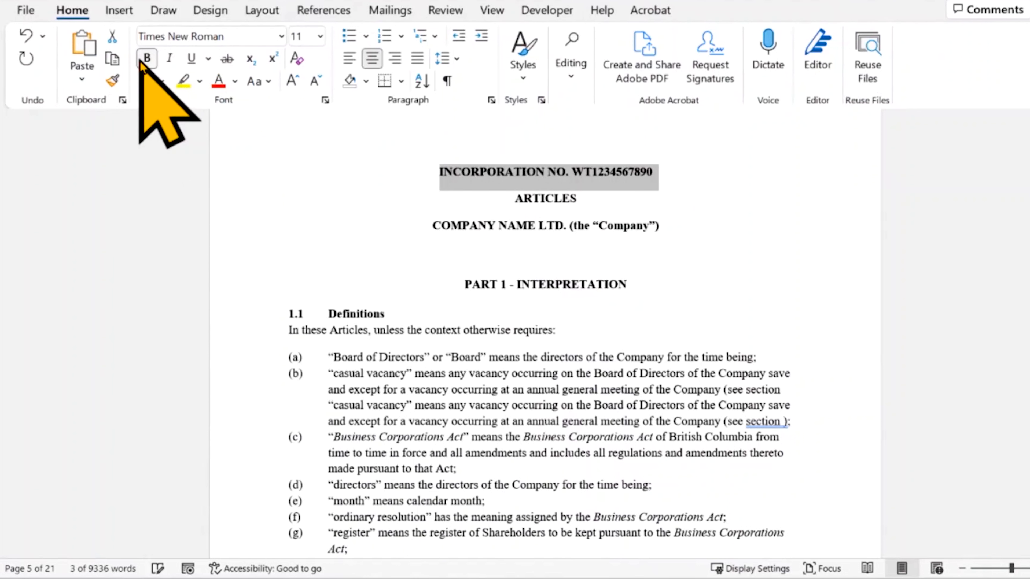
# - Turn italics on and off for the incorporation number line, and look over the underline styles without applying any
pyautogui.click(172, 60)
pyautogui.click(173, 60)
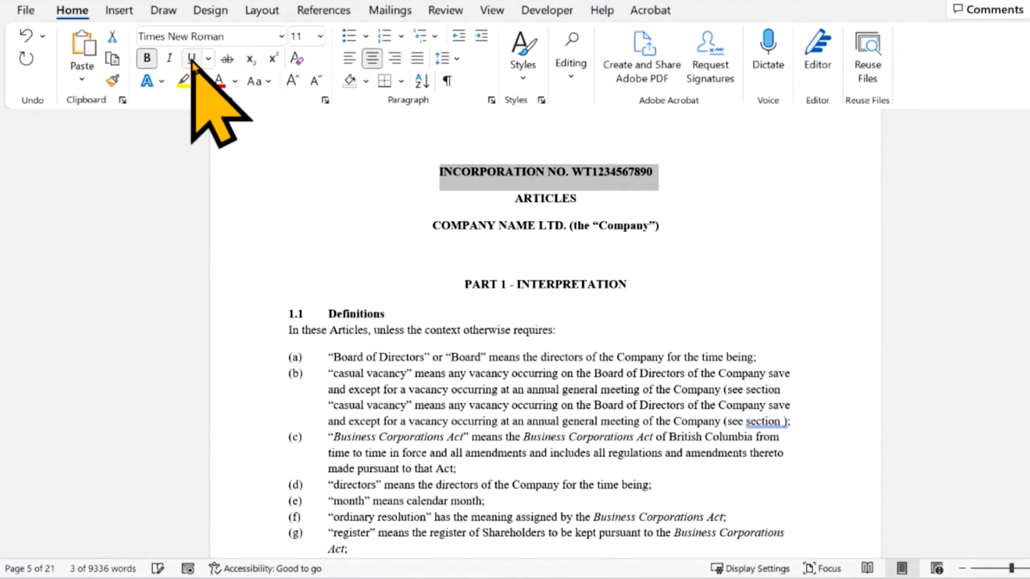
pyautogui.click(208, 59)
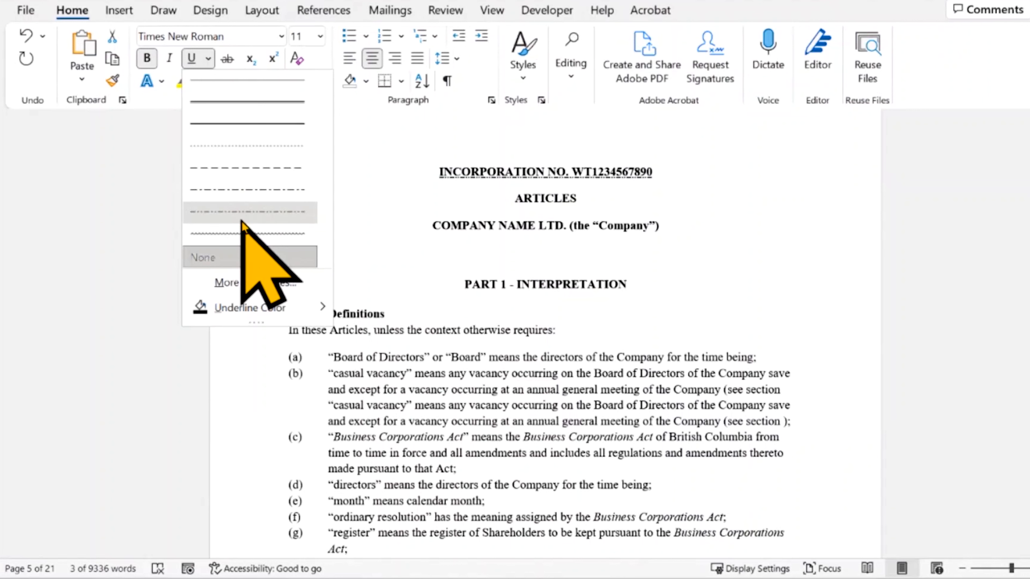
pyautogui.click(127, 135)
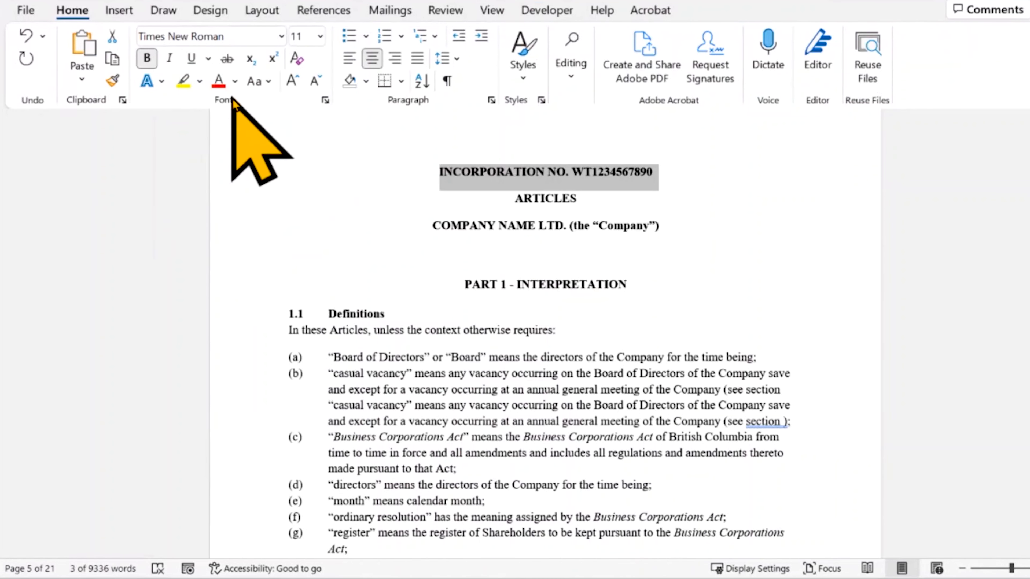
# - Highlight the incorporation number line in black, and apply black paragraph shading to the same line
pyautogui.click(203, 81)
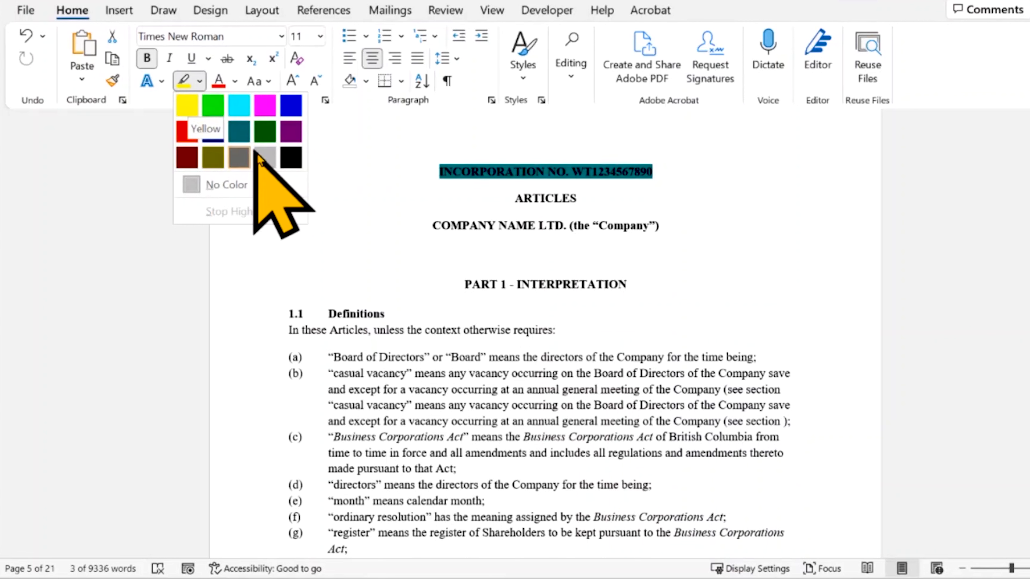
pyautogui.click(287, 158)
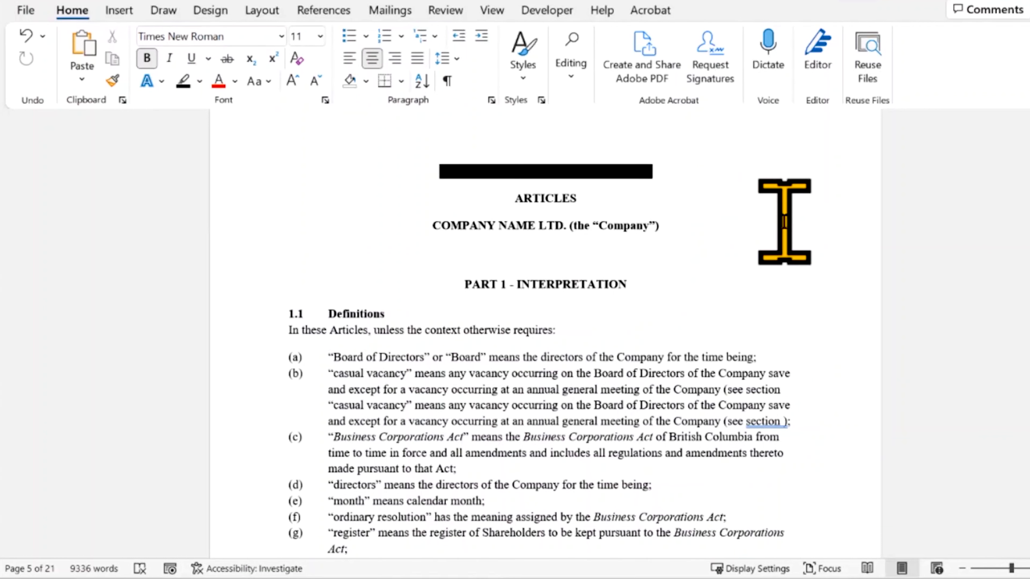
pyautogui.hotkey('shift', 'Down')
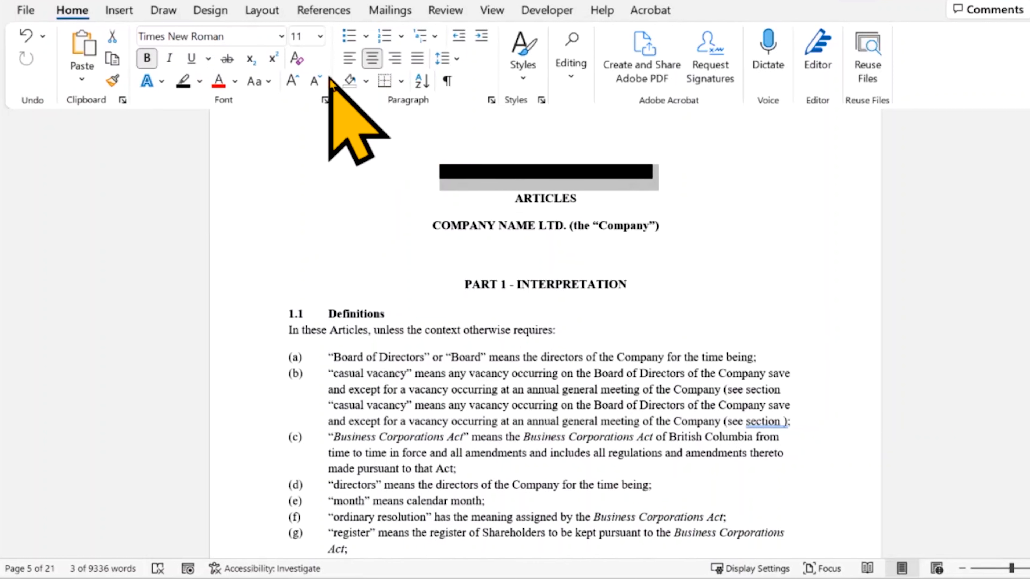
pyautogui.click(365, 81)
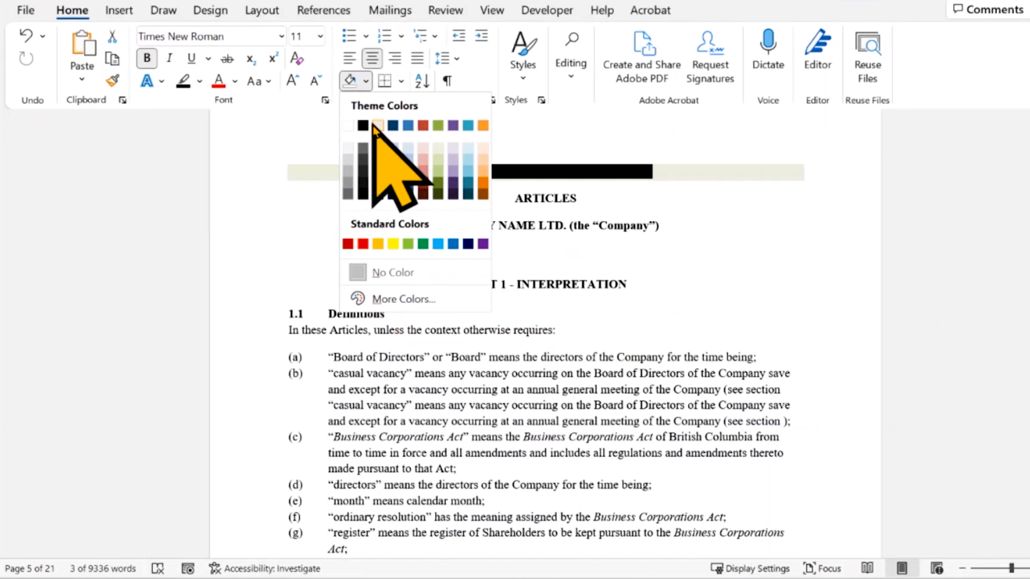
pyautogui.click(362, 125)
pyautogui.click(681, 255)
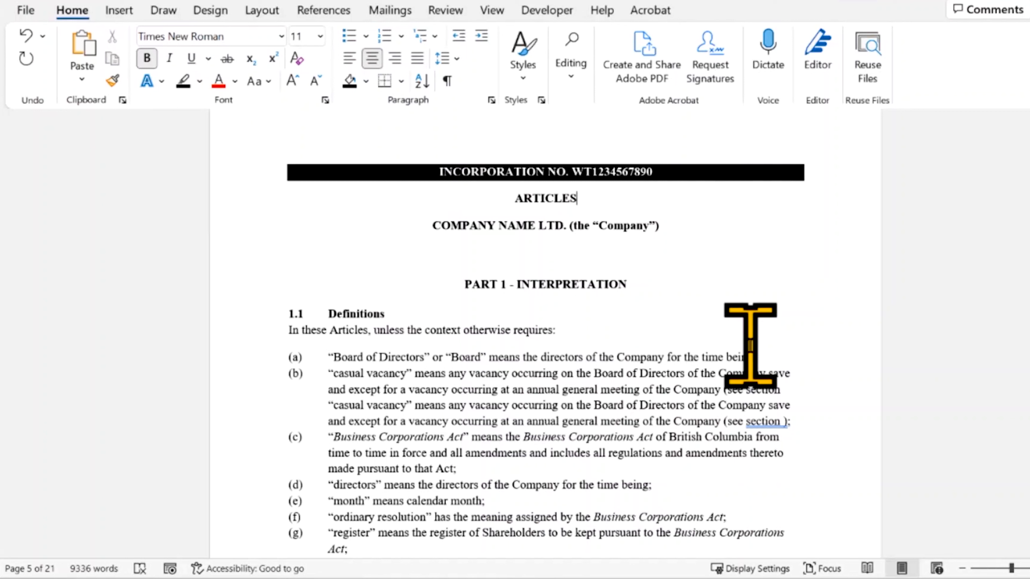
# - Undo the black shading and black highlighting on the incorporation number line
pyautogui.hotkey('ctrl', 'z')
pyautogui.hotkey('ctrl', 'z')
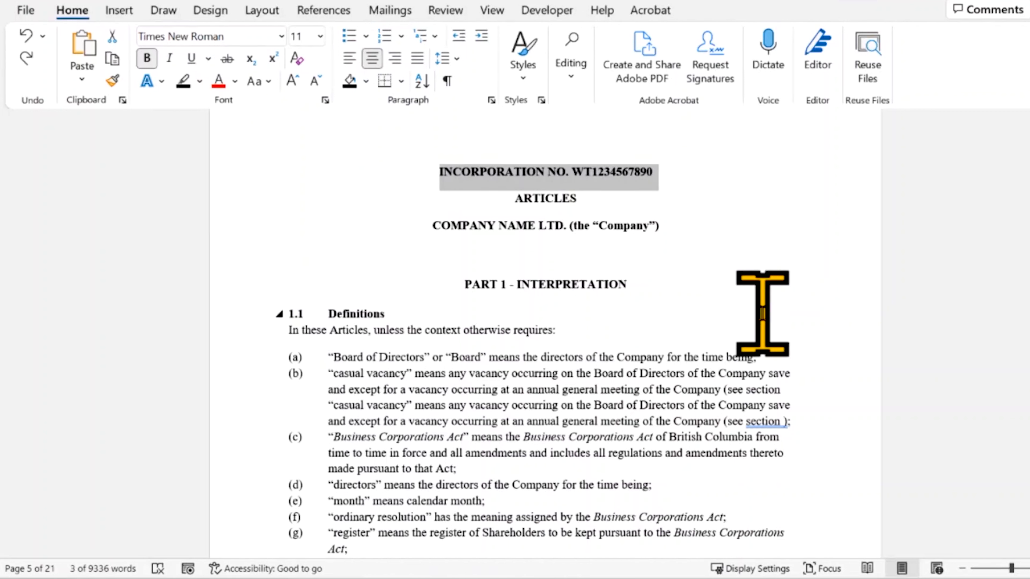
pyautogui.click(679, 338)
pyautogui.hotkey('ctrl', 'z')
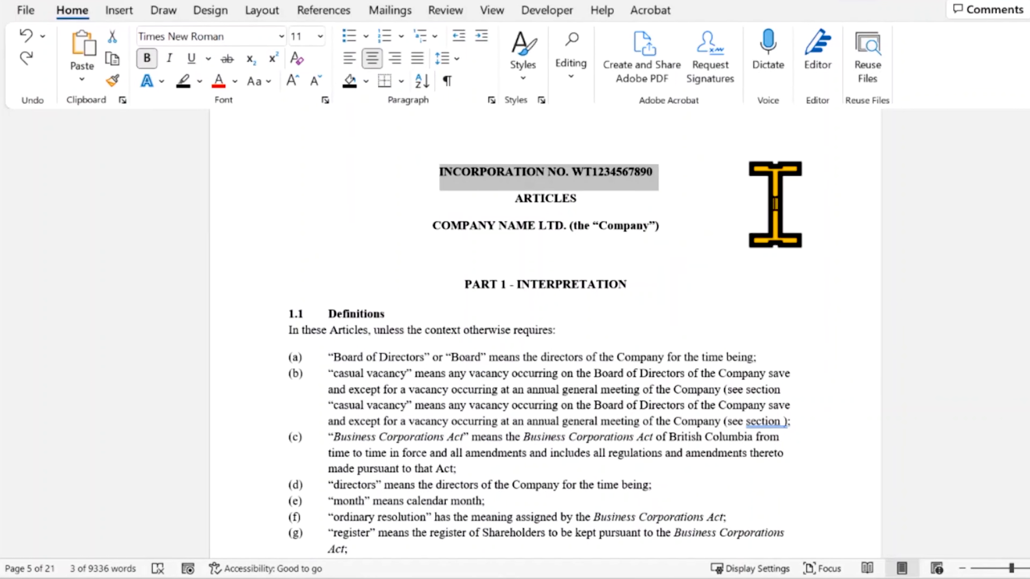
# - Open the font settings for the incorporation number line and try the Strikethrough and Double strikethrough effects
pyautogui.rightClick(523, 182)
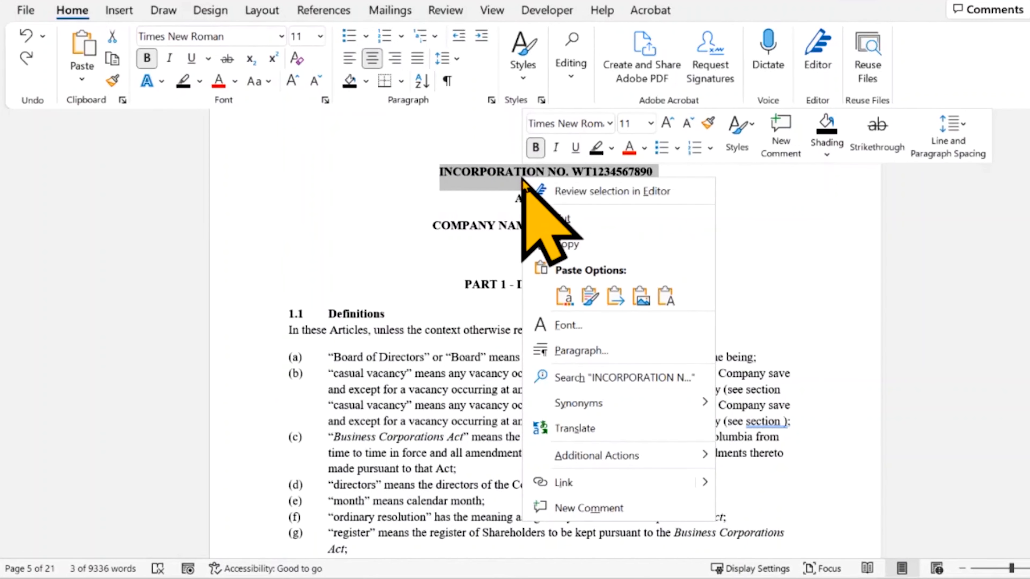
pyautogui.click(590, 296)
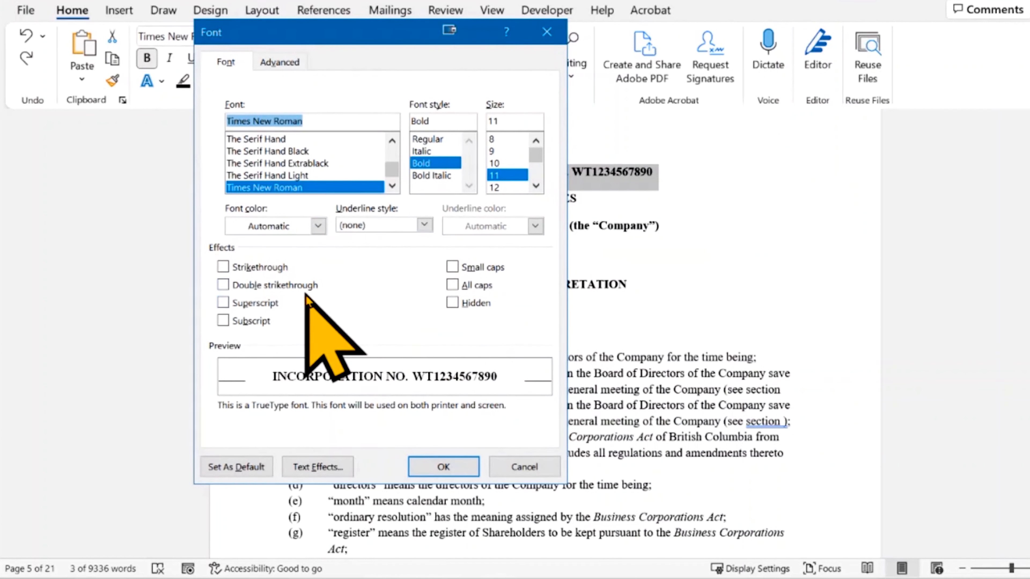
pyautogui.moveTo(293, 34); pyautogui.dragTo(417, 56)
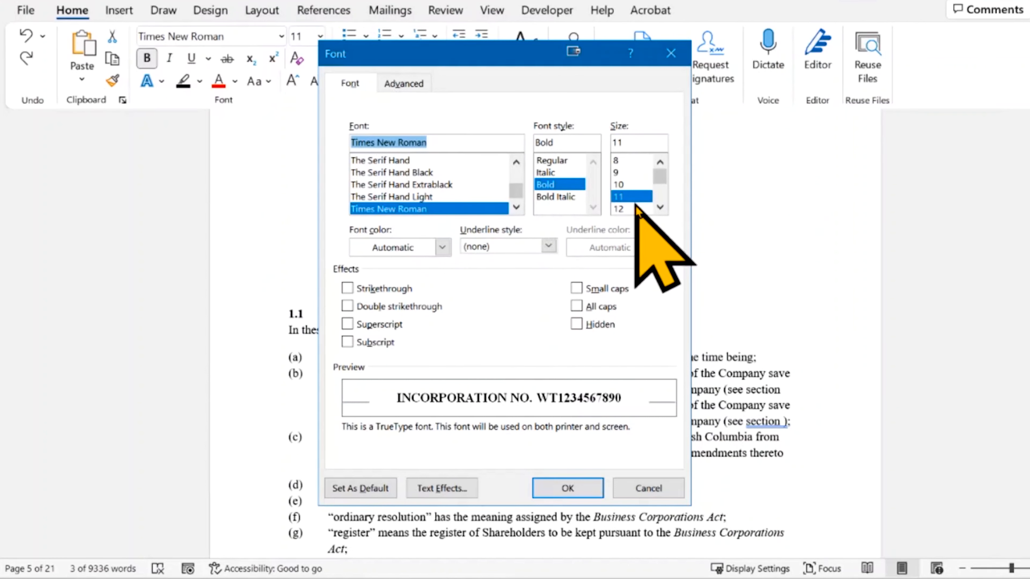
pyautogui.click(389, 289)
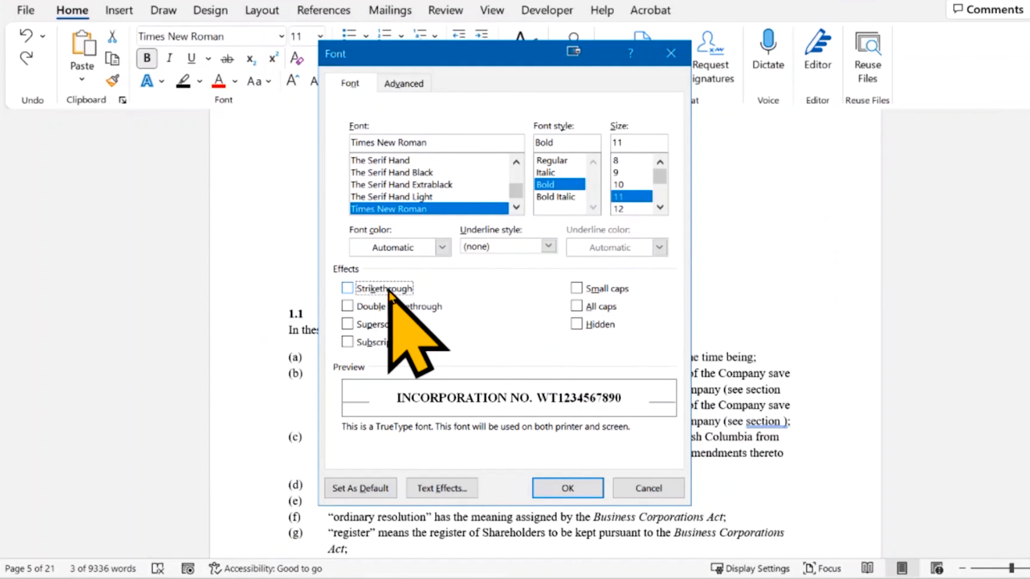
pyautogui.click(399, 307)
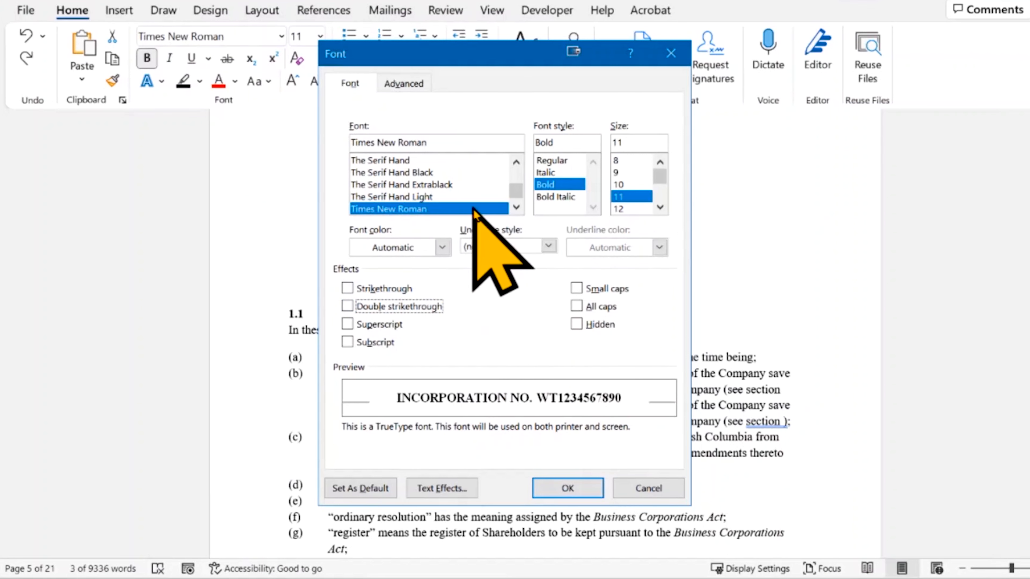
# - Preview Bold Italic at size 20 and browse fonts around The Serif Hand and Times New Roman, discarding the font settings
pyautogui.click(559, 197)
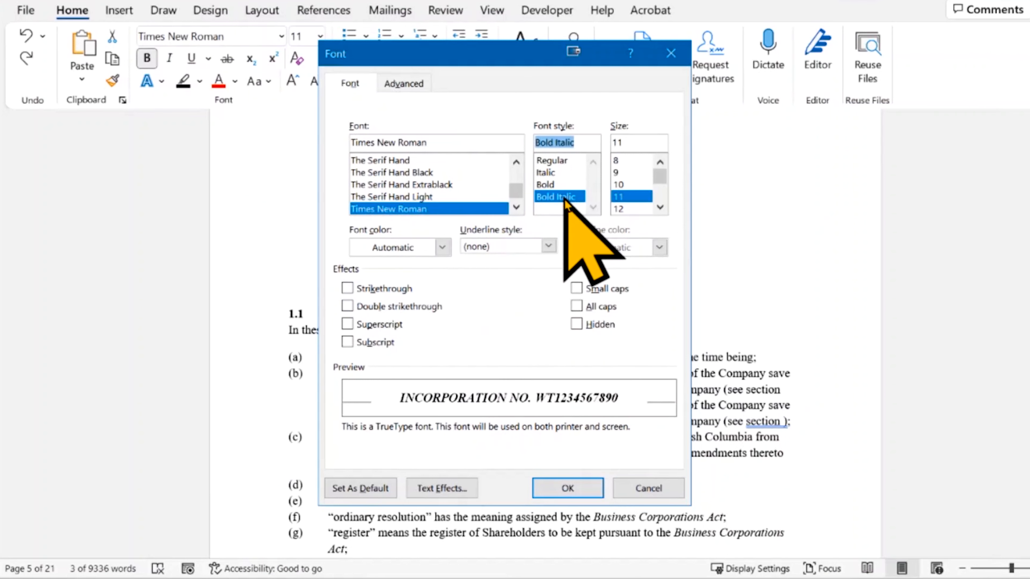
pyautogui.scroll(-2, 648, 203)
pyautogui.click(641, 209)
pyautogui.click(398, 177)
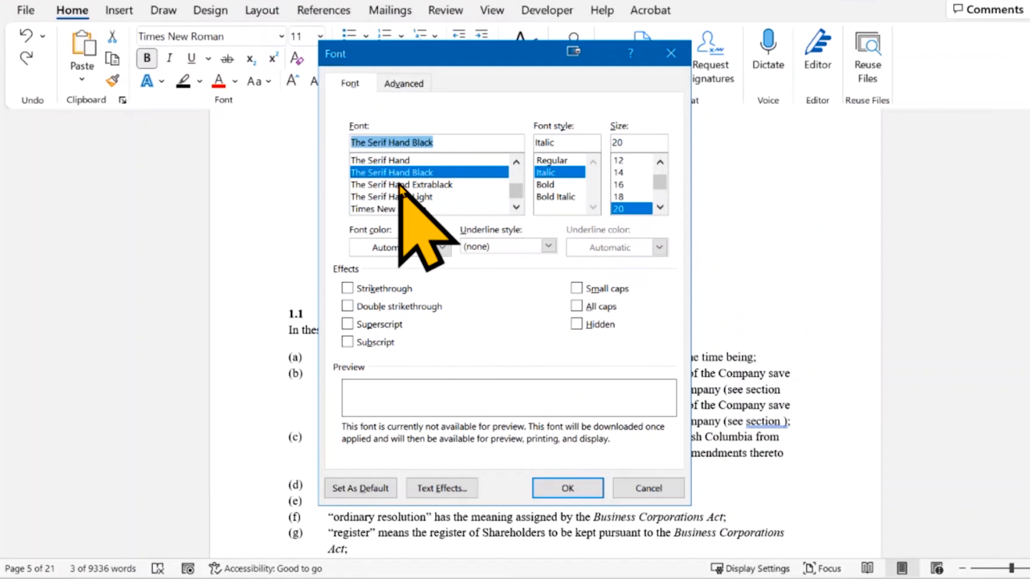
pyautogui.press('Up')
pyautogui.press('Up')
pyautogui.press('Up')
pyautogui.press('Up')
pyautogui.press('Up')
pyautogui.press('Down')
pyautogui.press('Down')
pyautogui.press('Down')
pyautogui.press('Down')
pyautogui.press('Down')
pyautogui.press('Down')
pyautogui.press('Down')
pyautogui.press('Down')
pyautogui.press('Down')
pyautogui.press('Down')
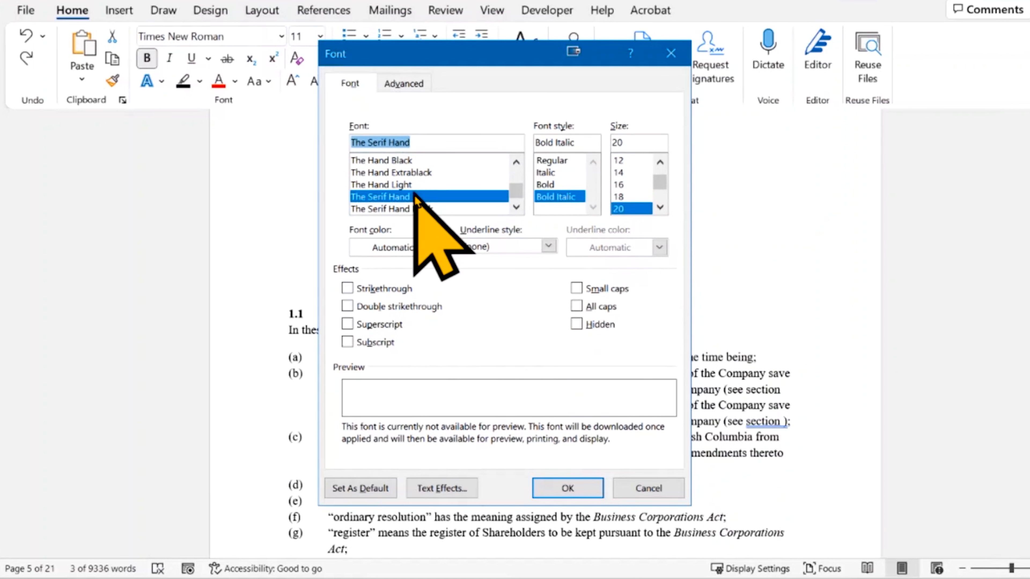
pyautogui.press('Up')
pyautogui.press('Up')
pyautogui.press('Up')
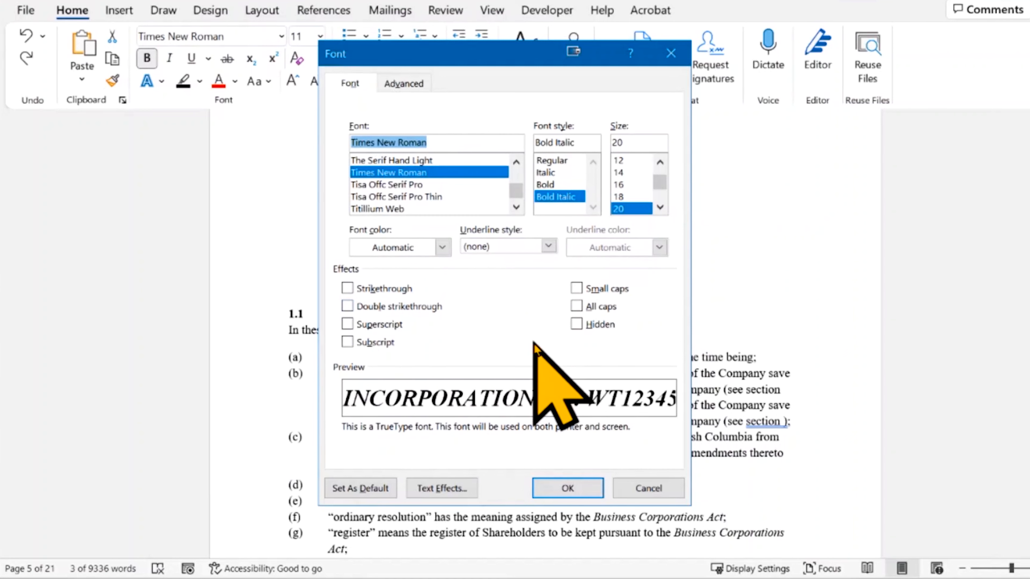
pyautogui.click(664, 487)
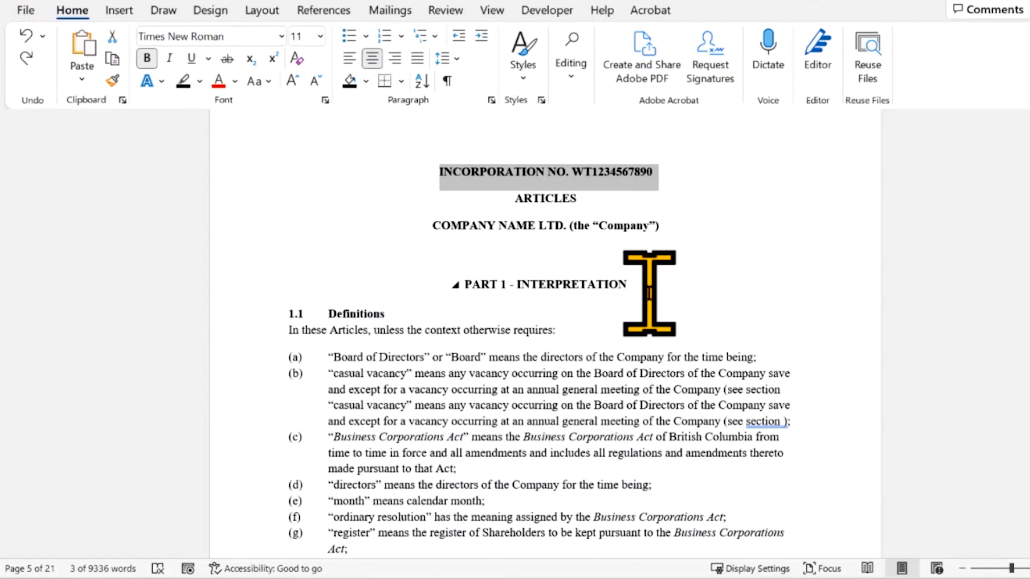
# - Shrink the incorporation number line's text in small increments down to size 2
pyautogui.hotkey('ctrl', '[')
pyautogui.hotkey('ctrl', '[')
pyautogui.hotkey('ctrl', '[')
pyautogui.hotkey('ctrl', '[')
pyautogui.hotkey('ctrl', '[')
pyautogui.hotkey('ctrl', '[')
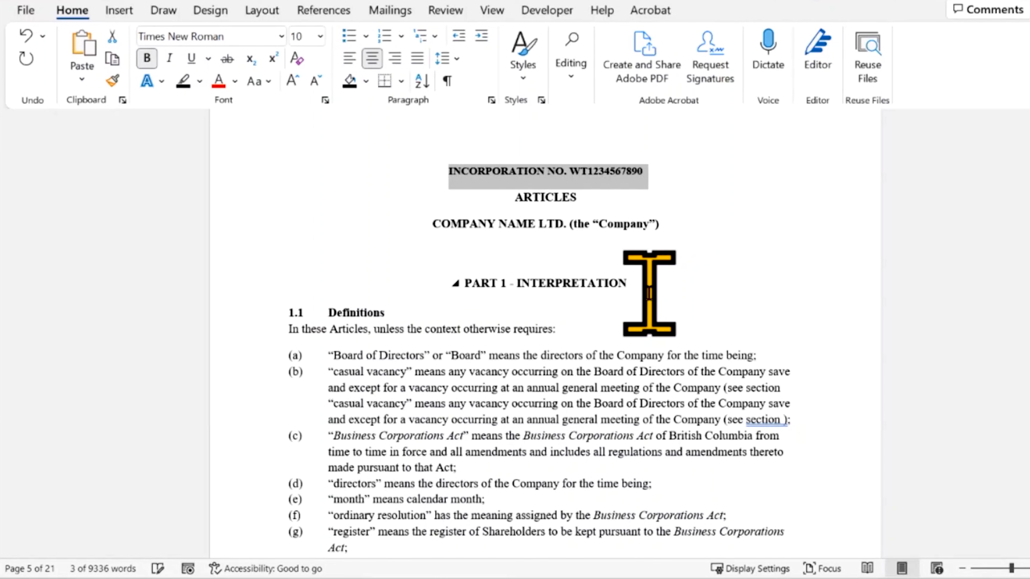
pyautogui.hotkey('ctrl', '[')
pyautogui.hotkey('ctrl', '[')
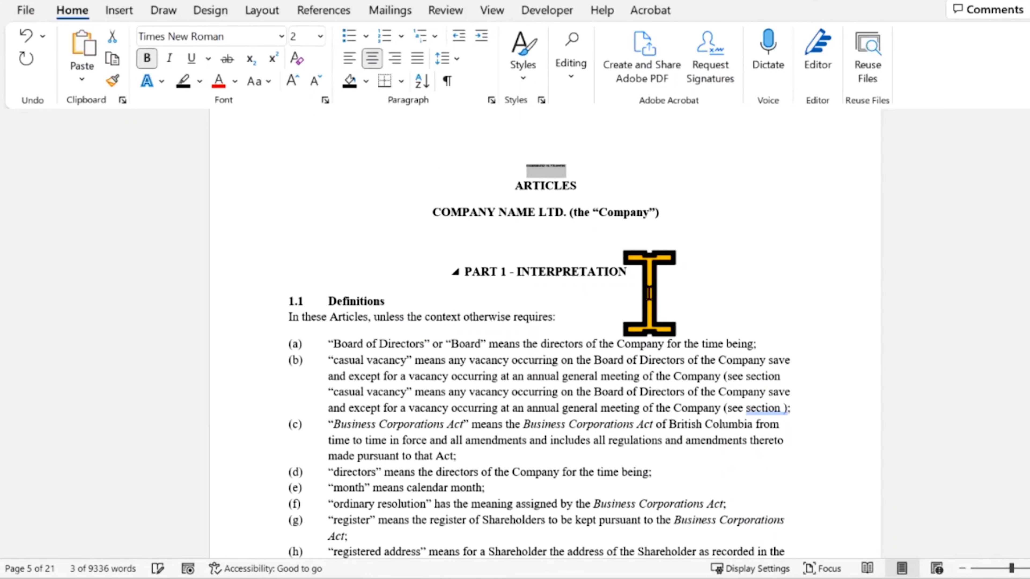
# - Enlarge the incorporation number line's text in increments up to size 48
pyautogui.hotkey('ctrl', ']')
pyautogui.hotkey('ctrl', ']')
pyautogui.hotkey('ctrl', ']')
pyautogui.hotkey('ctrl', ']')
pyautogui.hotkey('ctrl', 'shift', '.')
pyautogui.hotkey('ctrl', 'shift', '.')
pyautogui.hotkey('ctrl', 'shift', '.')
pyautogui.hotkey('ctrl', 'shift', '.')
pyautogui.hotkey('ctrl', 'shift', '.')
pyautogui.hotkey('ctrl', 'shift', '.')
pyautogui.hotkey('ctrl', 'shift', '.')
pyautogui.hotkey('ctrl', 'shift', '.')
pyautogui.hotkey('ctrl', 'shift', '.')
pyautogui.hotkey('ctrl', 'shift', '.')
pyautogui.hotkey('ctrl', 'shift', '.')
pyautogui.hotkey('ctrl', 'shift', '.')
pyautogui.hotkey('ctrl', 'shift', '.')
pyautogui.hotkey('ctrl', 'shift', '.')
pyautogui.hotkey('ctrl', 'shift', '.')
pyautogui.hotkey('ctrl', 'shift', '.')
pyautogui.hotkey('ctrl', 'shift', '.')
pyautogui.hotkey('ctrl', 'shift', '.')
pyautogui.hotkey('ctrl', 'shift', '.')
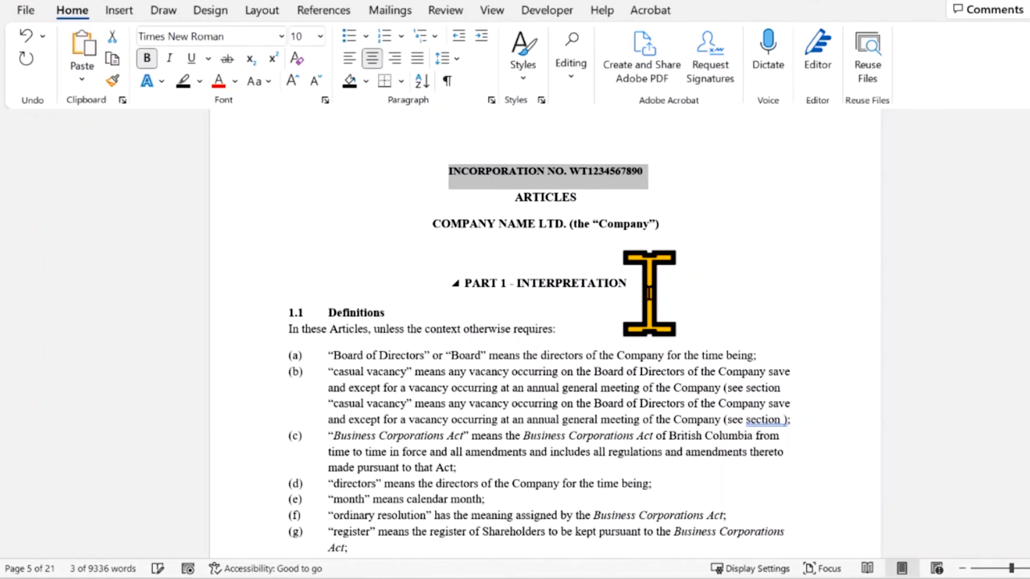
pyautogui.hotkey('ctrl', 'shift', ',')
pyautogui.hotkey('ctrl', 'shift', ',')
pyautogui.hotkey('ctrl', 'shift', ',')
pyautogui.hotkey('ctrl', 'shift', ',')
pyautogui.hotkey('ctrl', 'shift', ',')
pyautogui.hotkey('ctrl', 'shift', ',')
pyautogui.hotkey('ctrl', 'shift', ',')
pyautogui.hotkey('ctrl', 'shift', ',')
pyautogui.hotkey('ctrl', 'shift', ',')
pyautogui.hotkey('ctrl', 'shift', ',')
pyautogui.hotkey('ctrl', 'shift', ',')
pyautogui.hotkey('ctrl', 'shift', ',')
pyautogui.hotkey('ctrl', 'shift', ',')
pyautogui.hotkey('ctrl', 'shift', ',')
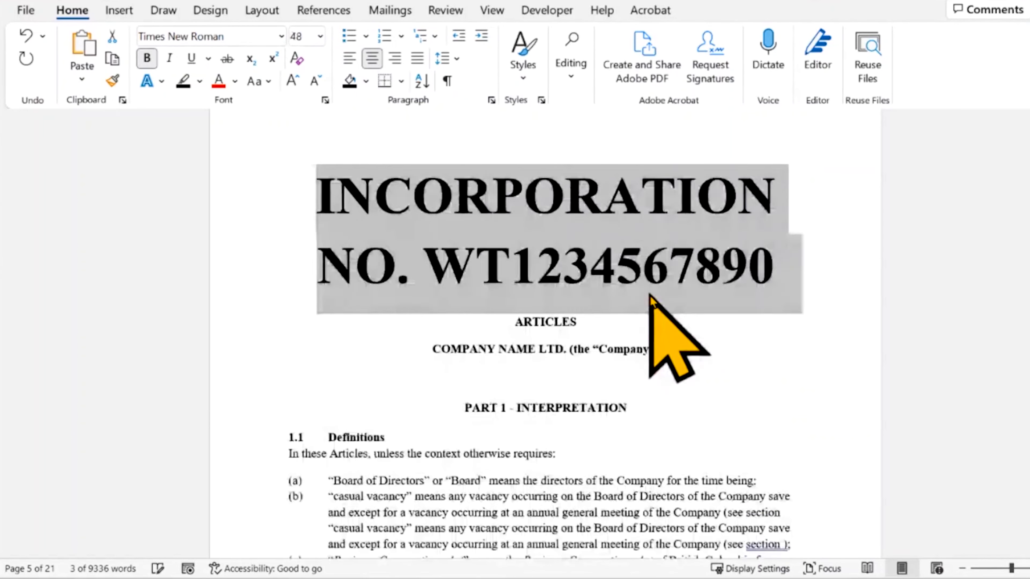
# - Bring the incorporation number line's text down to size 20 and increase it to 22
pyautogui.hotkey('ctrl', 'shift', '.')
pyautogui.hotkey('ctrl', 'shift', '.')
pyautogui.hotkey('ctrl', 'shift', '.')
pyautogui.hotkey('ctrl', 'shift', '.')
pyautogui.hotkey('ctrl', 'shift', '.')
pyautogui.hotkey('ctrl', 'shift', '.')
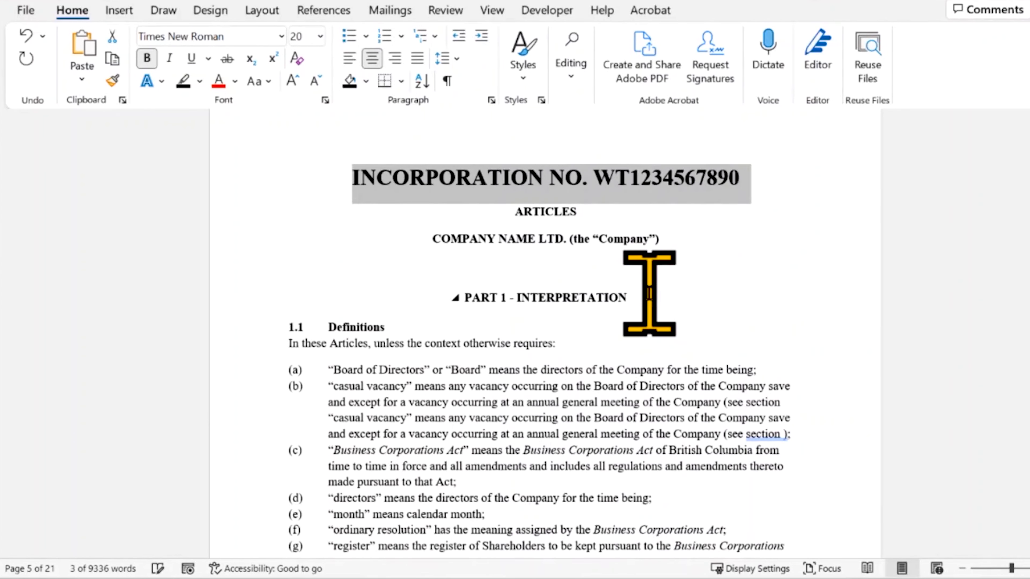
pyautogui.hotkey('ctrl', 'shift', ',')
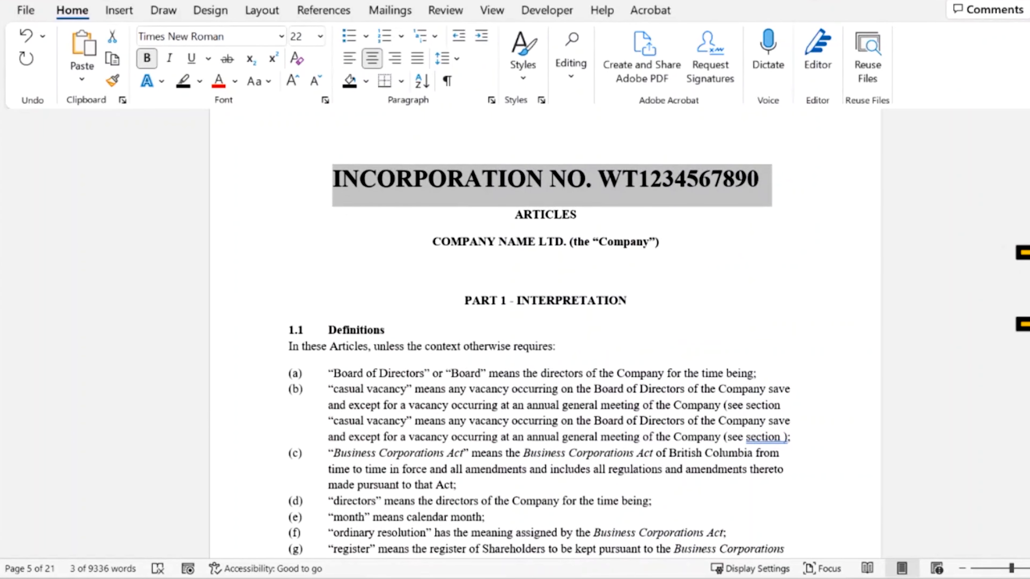
# - Set the incorporation number line's font size to 24, and bring it back down to 12
pyautogui.click(320, 36)
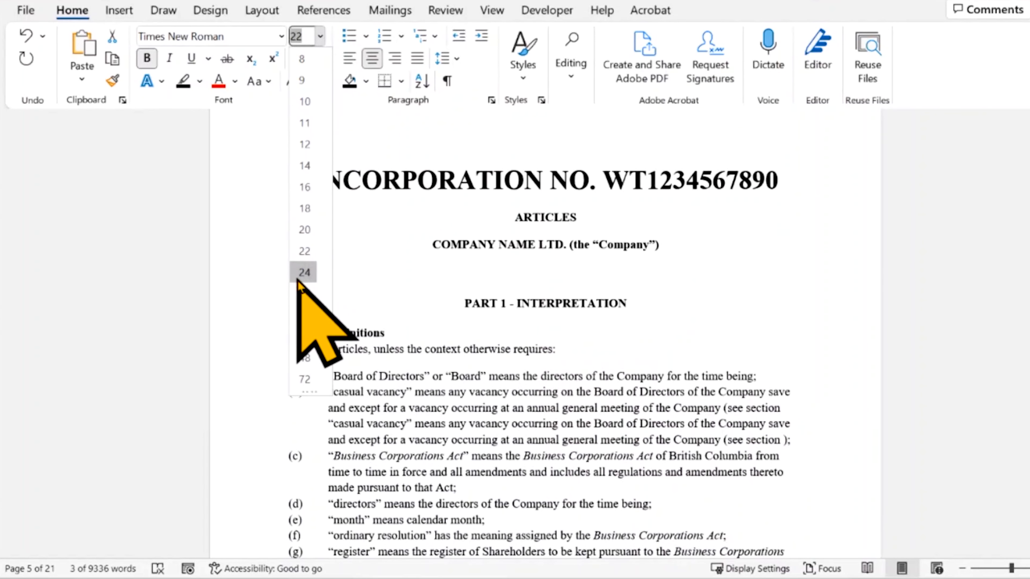
pyautogui.click(302, 271)
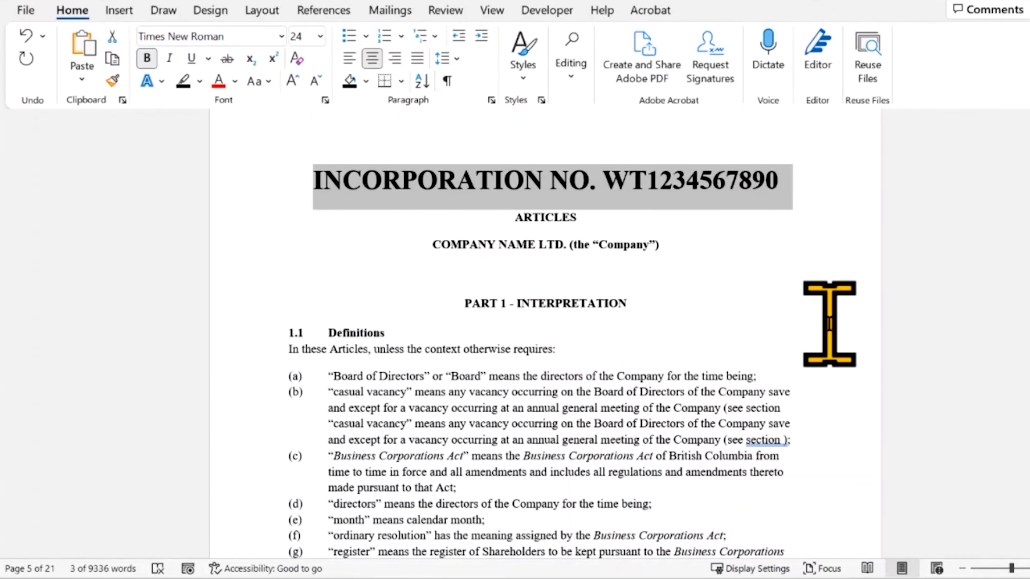
pyautogui.hotkey('ctrl', 'shift', '.')
pyautogui.hotkey('ctrl', 'shift', ',')
pyautogui.hotkey('ctrl', 'shift', ',')
pyautogui.hotkey('ctrl', 'shift', ',')
pyautogui.hotkey('ctrl', 'shift', ',')
pyautogui.hotkey('ctrl', 'shift', ',')
pyautogui.hotkey('ctrl', 'shift', ',')
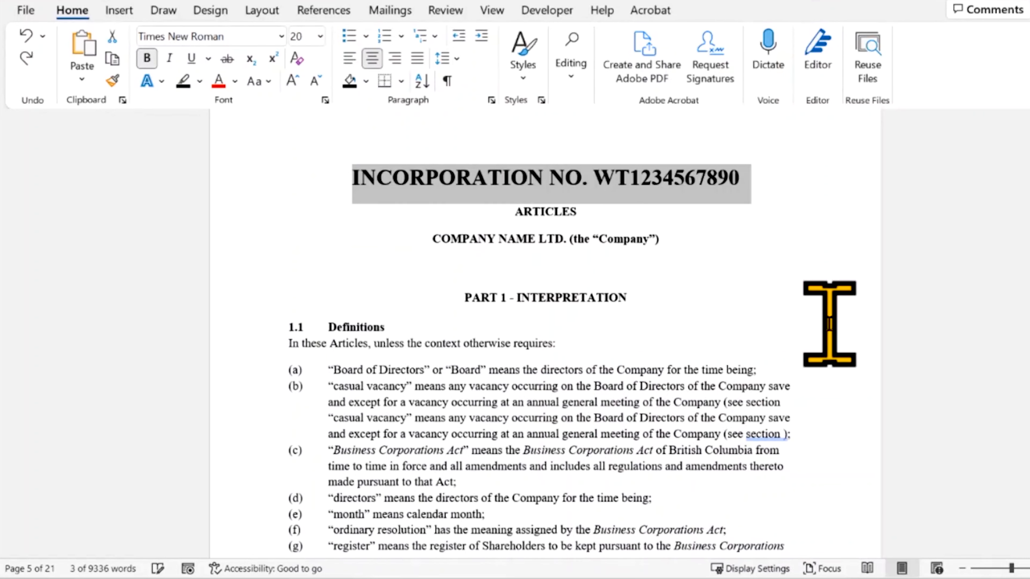
pyautogui.hotkey('ctrl', 'shift', ',')
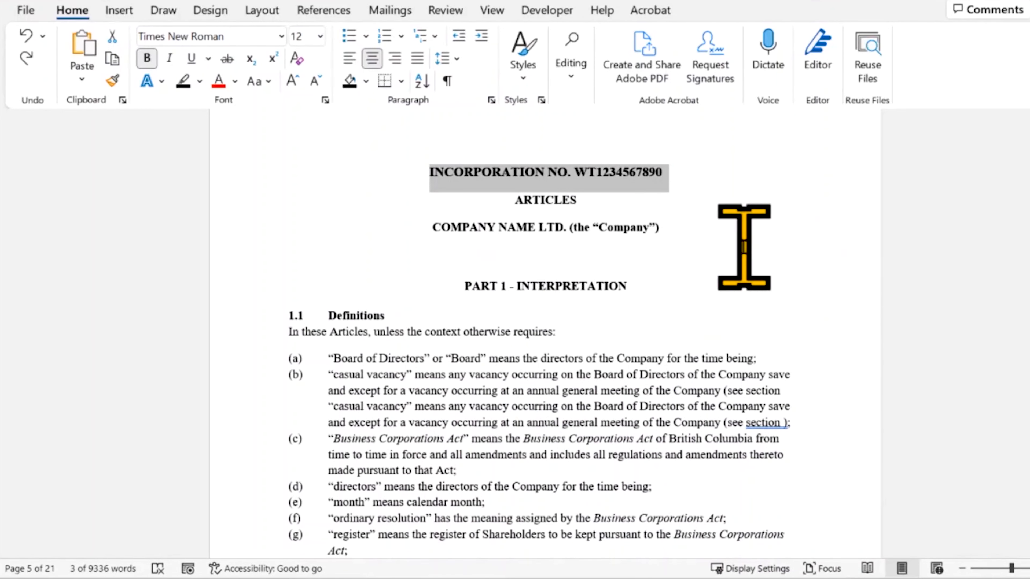
# - View the change-case options without applying any, and cycle the incorporation number line's capitalization through sentence case back to uppercase
pyautogui.click(274, 84)
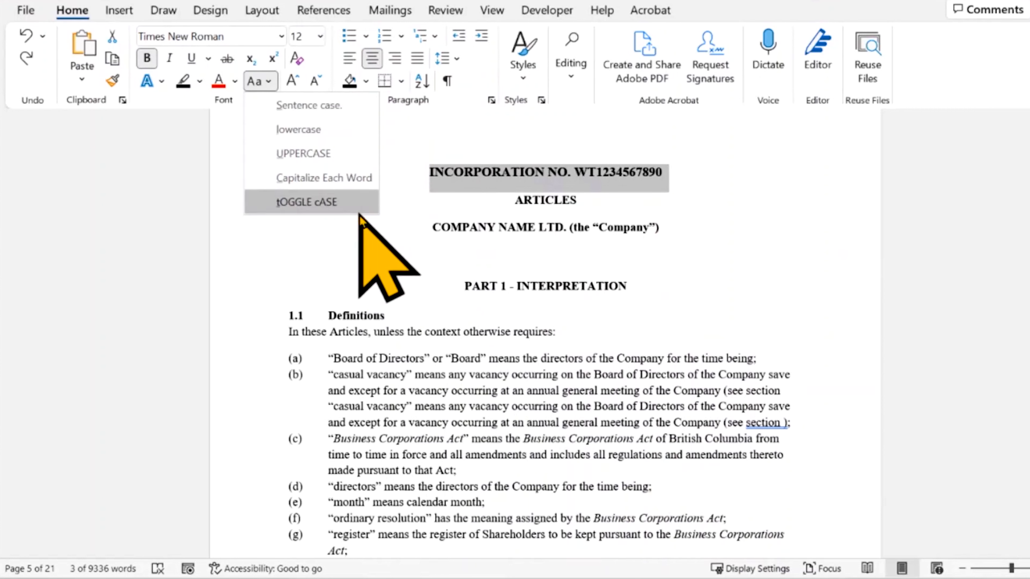
pyautogui.click(541, 191)
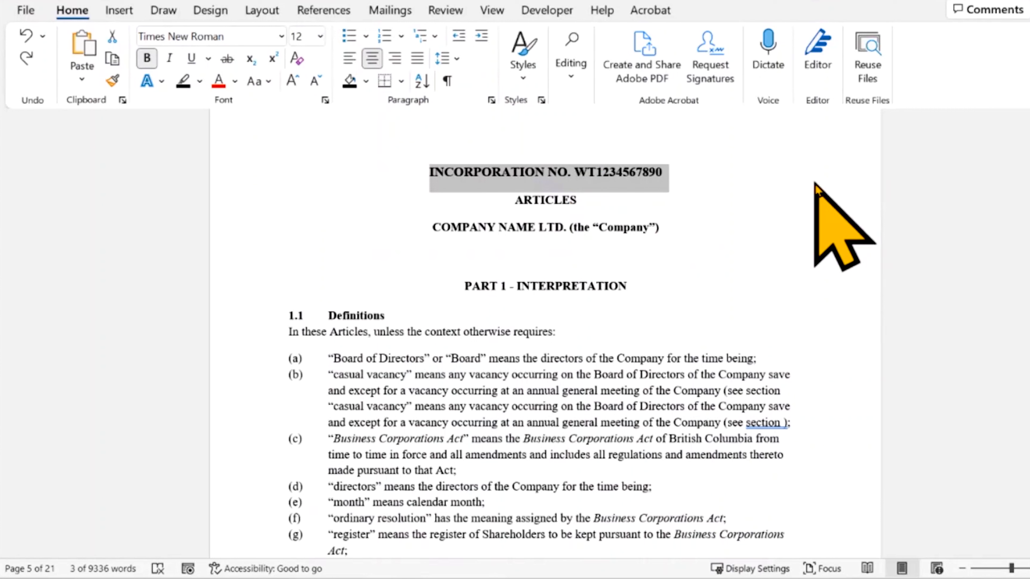
pyautogui.hotkey('shift', 'F3')
pyautogui.hotkey('ctrl', 'z')
pyautogui.hotkey('ctrl', 'y')
pyautogui.hotkey('ctrl', 'z')
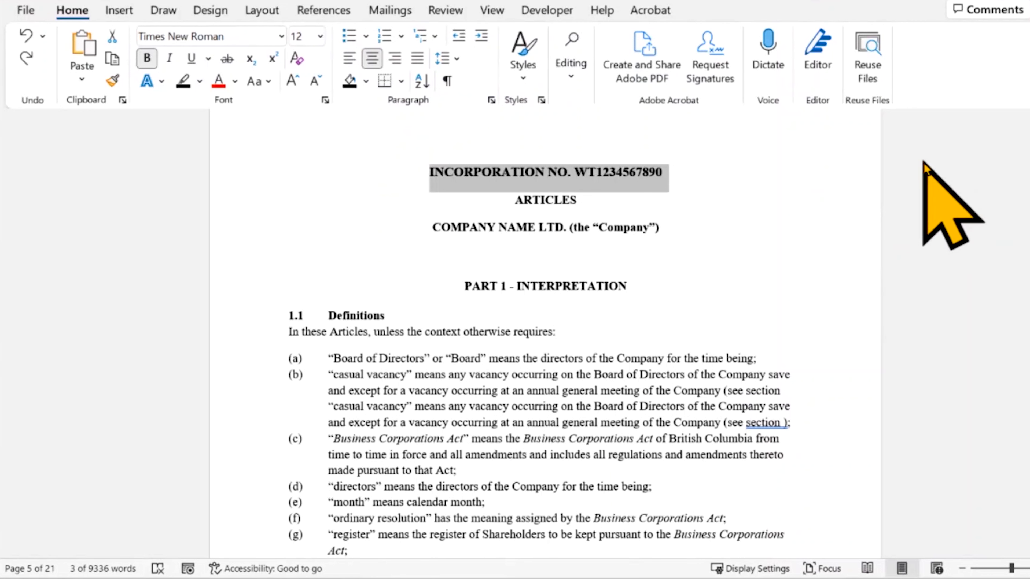
pyautogui.hotkey('shift', 'F3')
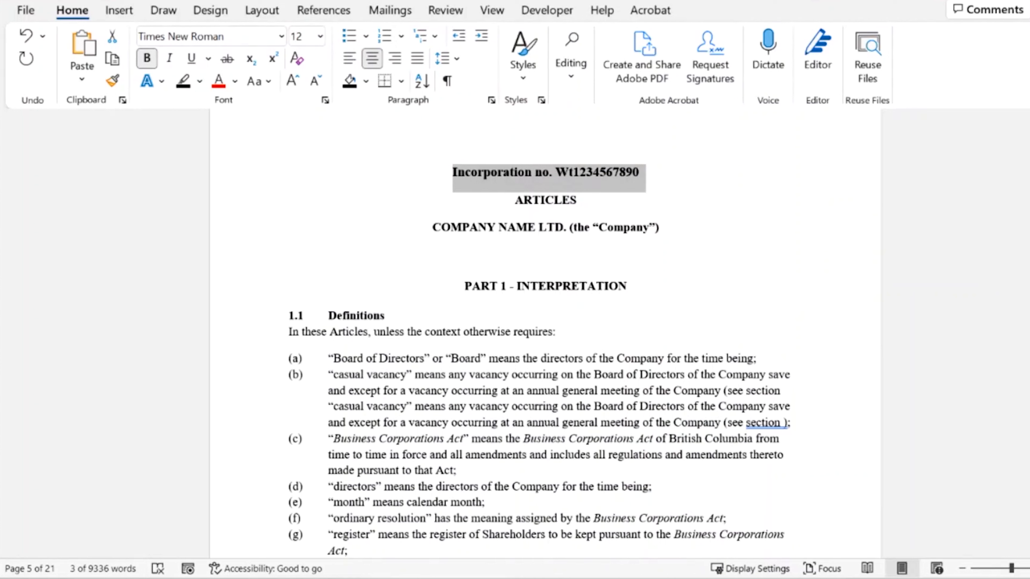
pyautogui.hotkey('shift', 'F3')
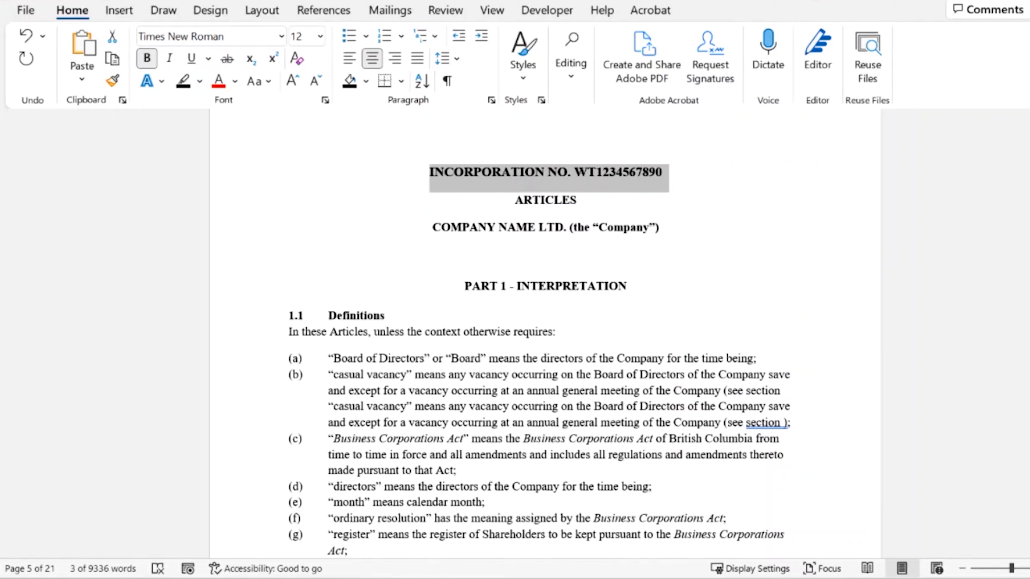
# - Try capitalizing each word in the incorporation number line, and undo that case change
pyautogui.click(265, 81)
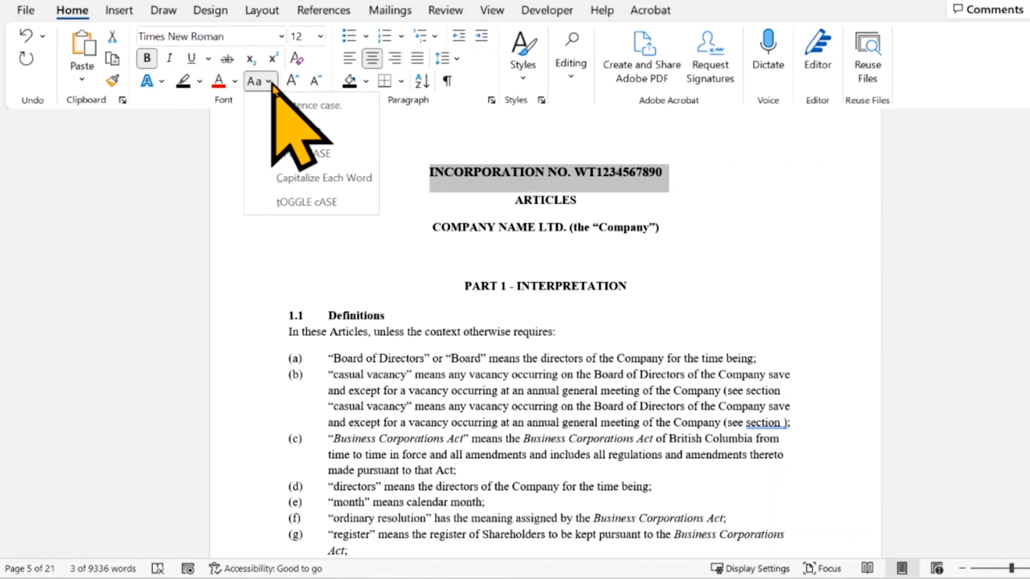
pyautogui.click(359, 179)
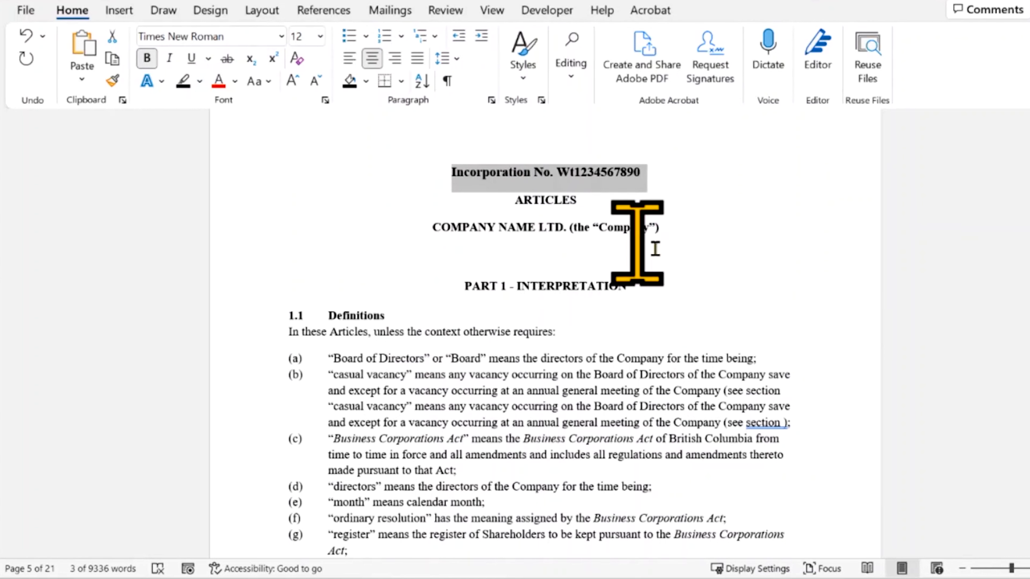
pyautogui.hotkey('ctrl', 'z')
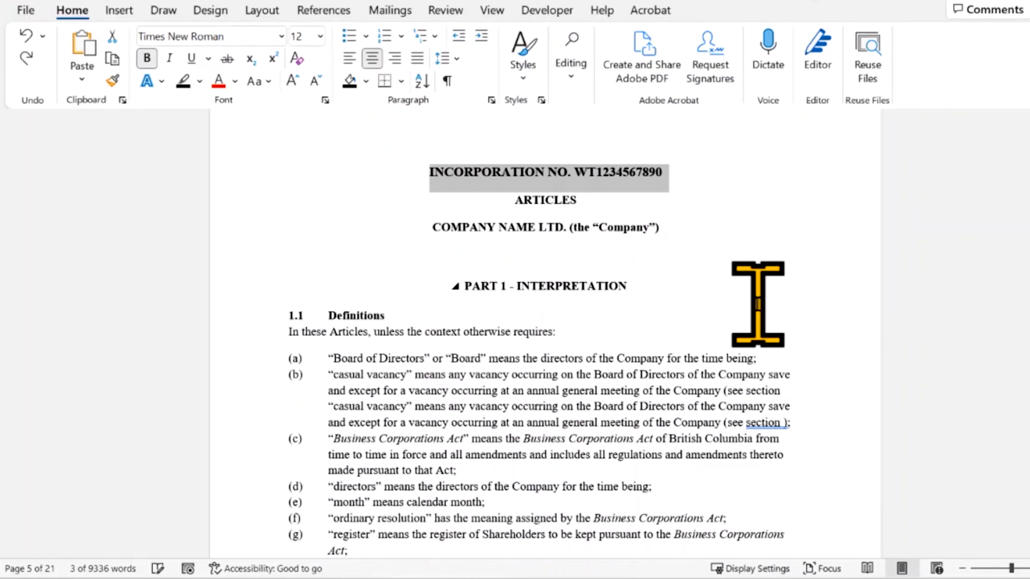
# - Select definitions (a) through (k) under section 1.1 and convert them all to lowercase
pyautogui.click(774, 395)
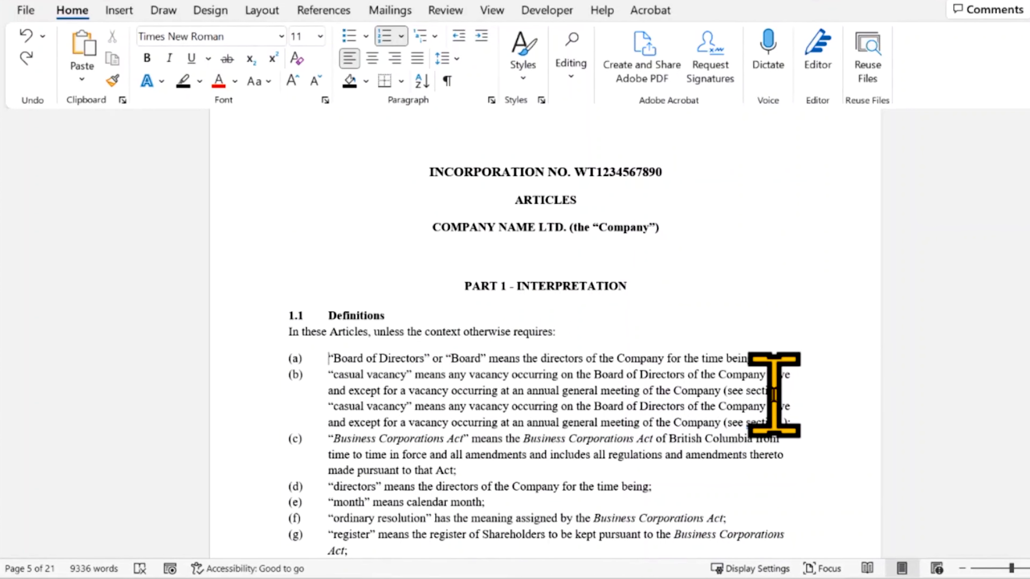
pyautogui.hotkey('ctrl', 'shift', 'Down')
pyautogui.hotkey('ctrl', 'shift', 'Down')
pyautogui.hotkey('ctrl', 'shift', 'Down')
pyautogui.hotkey('ctrl', 'shift', 'Down')
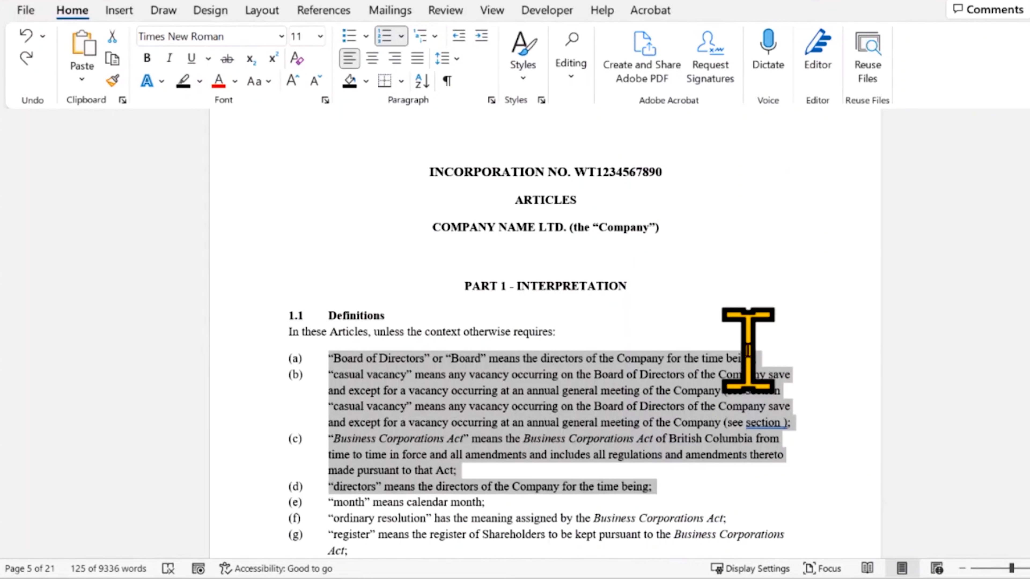
pyautogui.scroll(-6, 750, 345)
pyautogui.hotkey('ctrl', 'shift', 'Down')
pyautogui.hotkey('ctrl', 'shift', 'Down')
pyautogui.hotkey('ctrl', 'shift', 'Down')
pyautogui.hotkey('ctrl', 'shift', 'Down')
pyautogui.hotkey('ctrl', 'shift', 'Down')
pyautogui.hotkey('ctrl', 'shift', 'Down')
pyautogui.hotkey('ctrl', 'shift', 'Down')
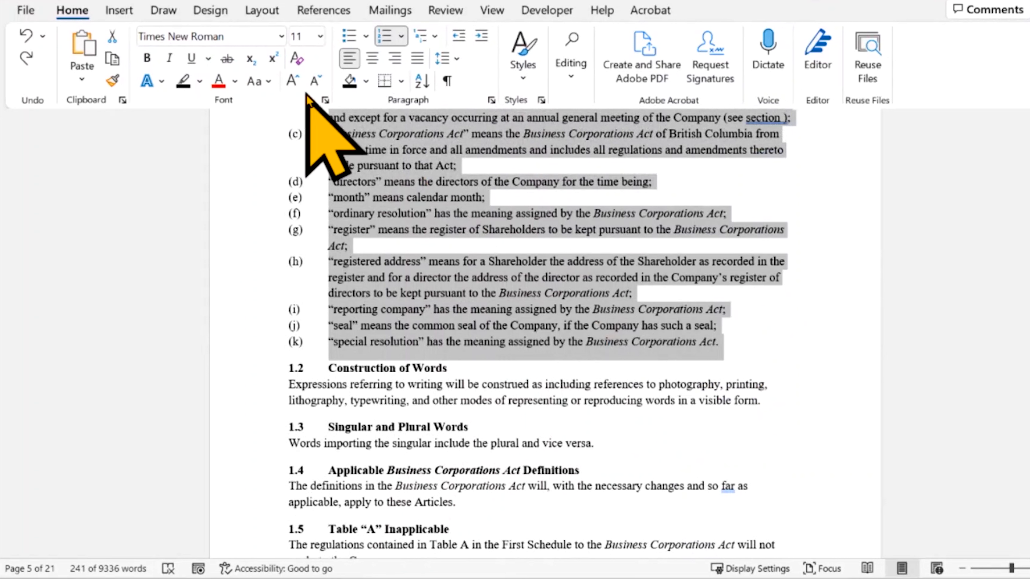
pyautogui.click(259, 81)
pyautogui.click(340, 129)
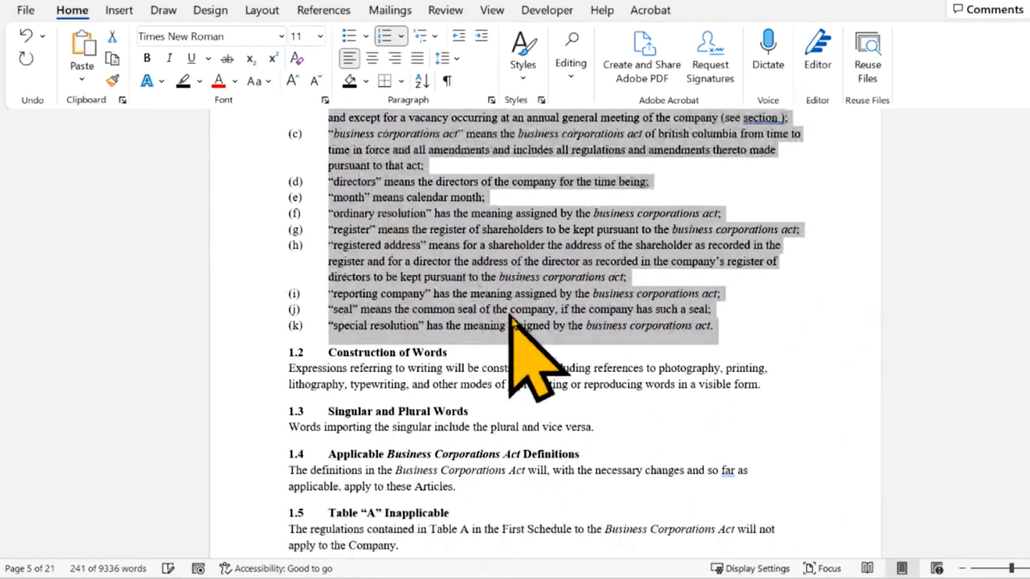
# - Apply Capitalize Each Word to definitions (a) through (k), and undo it
pyautogui.scroll(3, 740, 414)
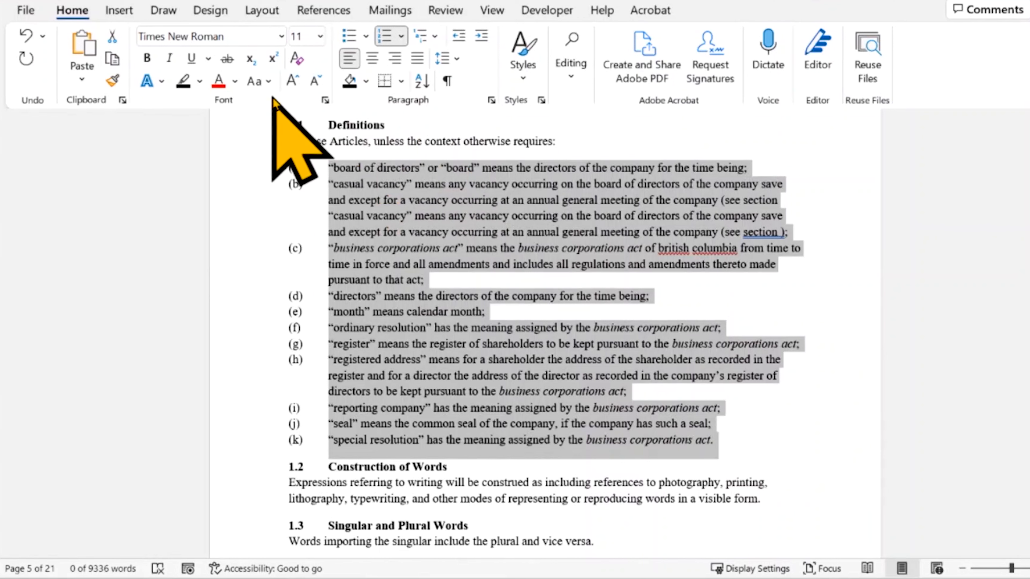
pyautogui.click(258, 81)
pyautogui.click(286, 178)
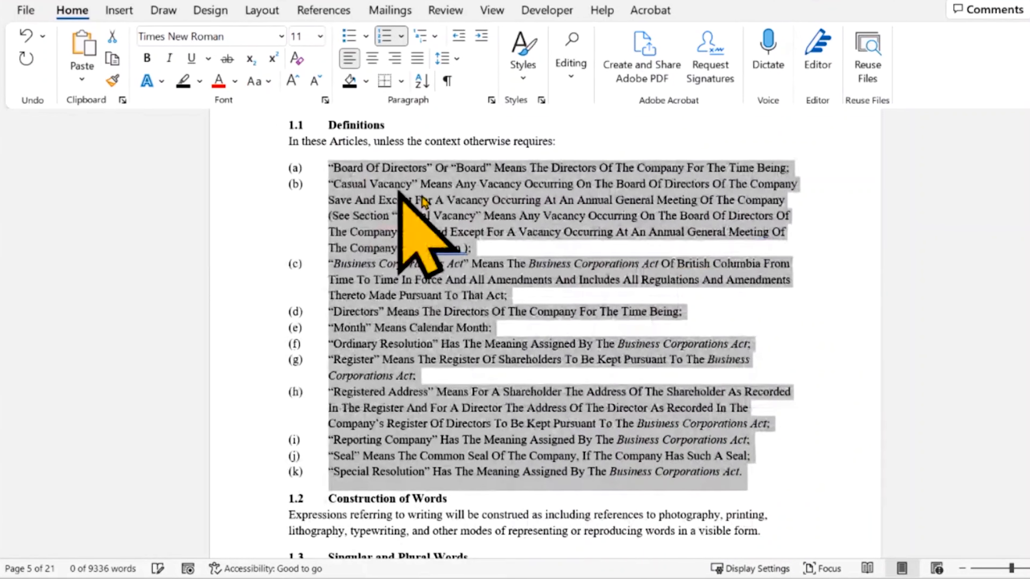
pyautogui.click(834, 373)
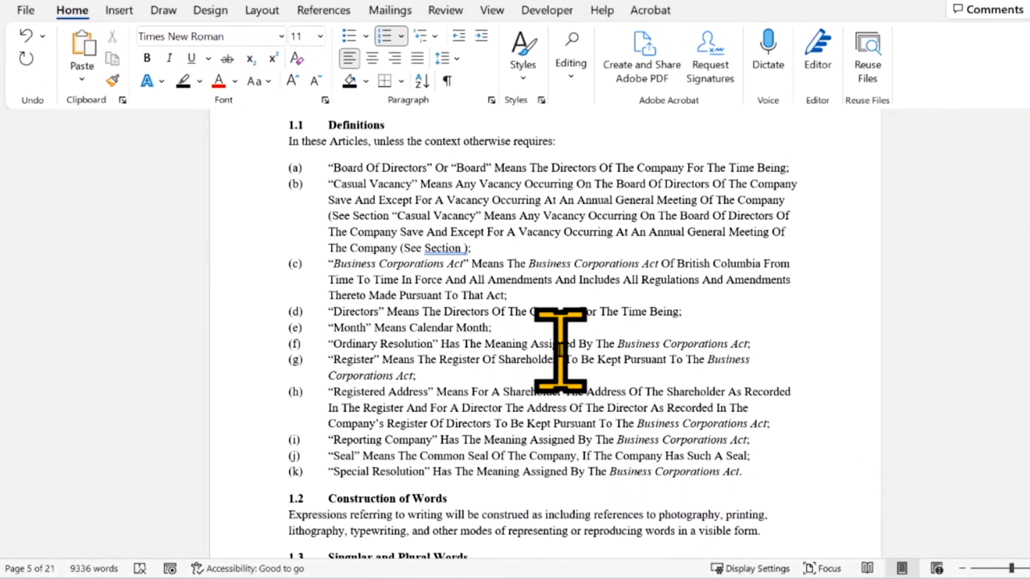
pyautogui.hotkey('ctrl', 'z')
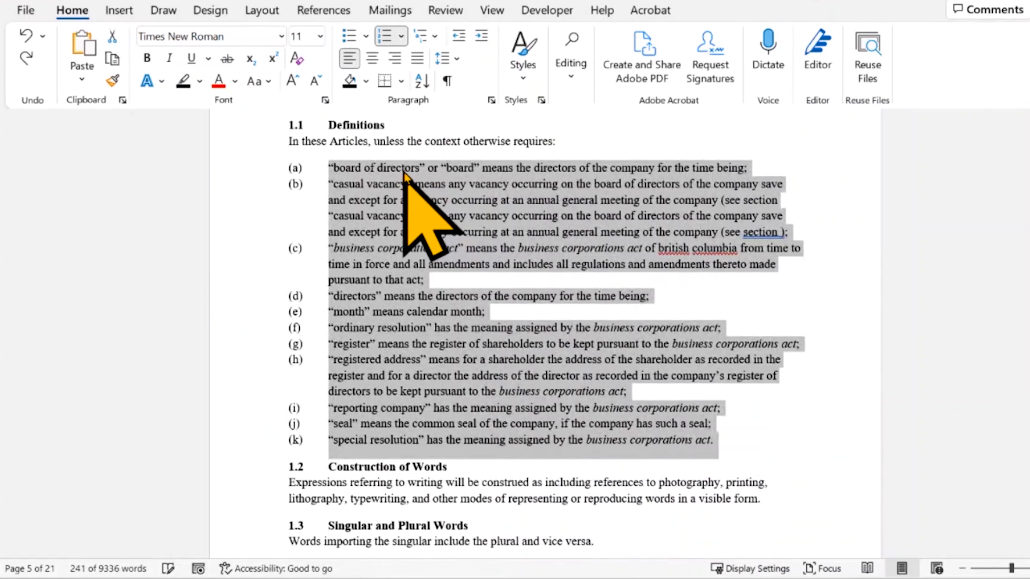
# - Try sentence case on definitions (a) through (k), and undo both that and the lowercase conversion
pyautogui.click(278, 82)
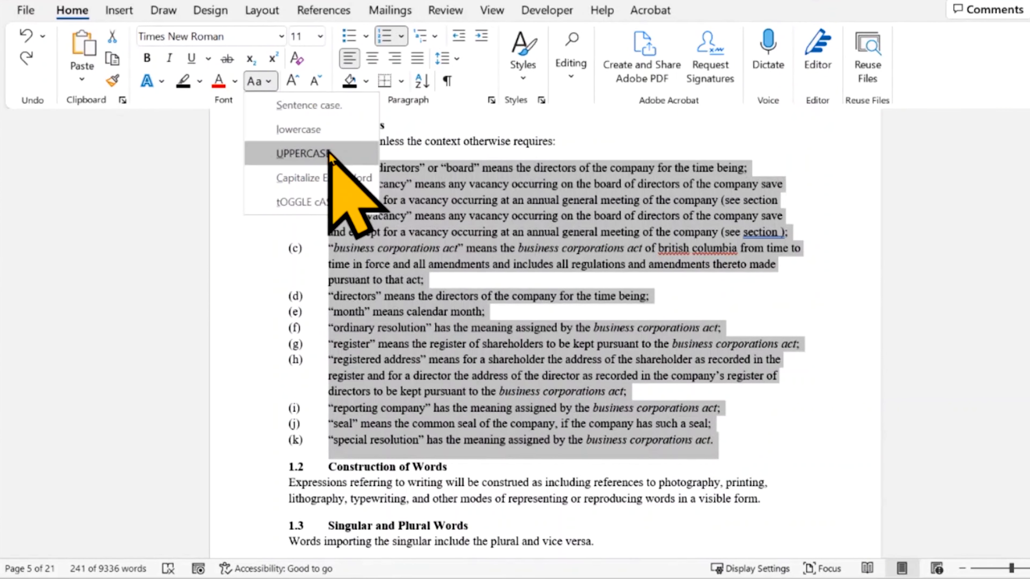
pyautogui.click(306, 107)
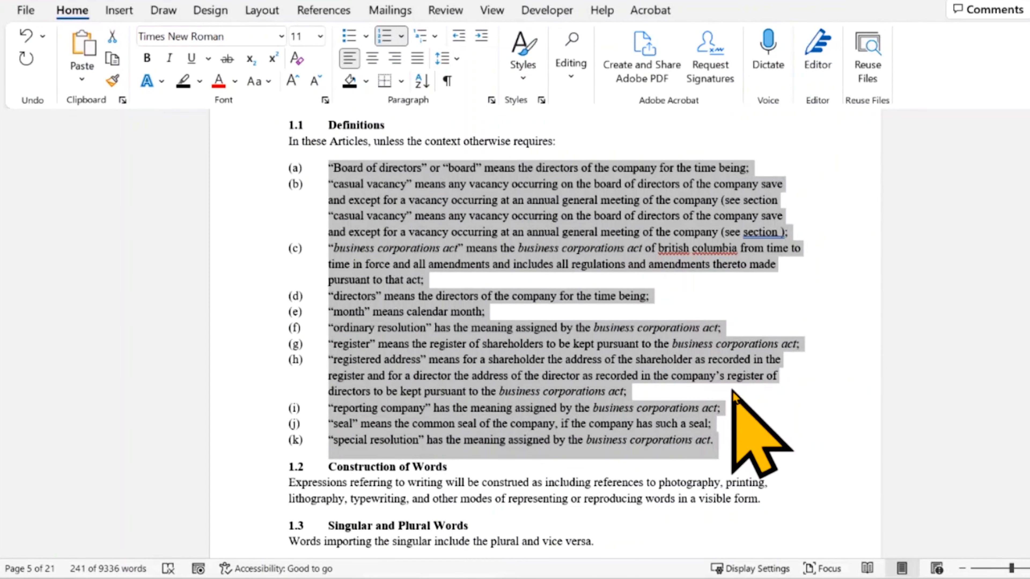
pyautogui.scroll(2, 544, 296)
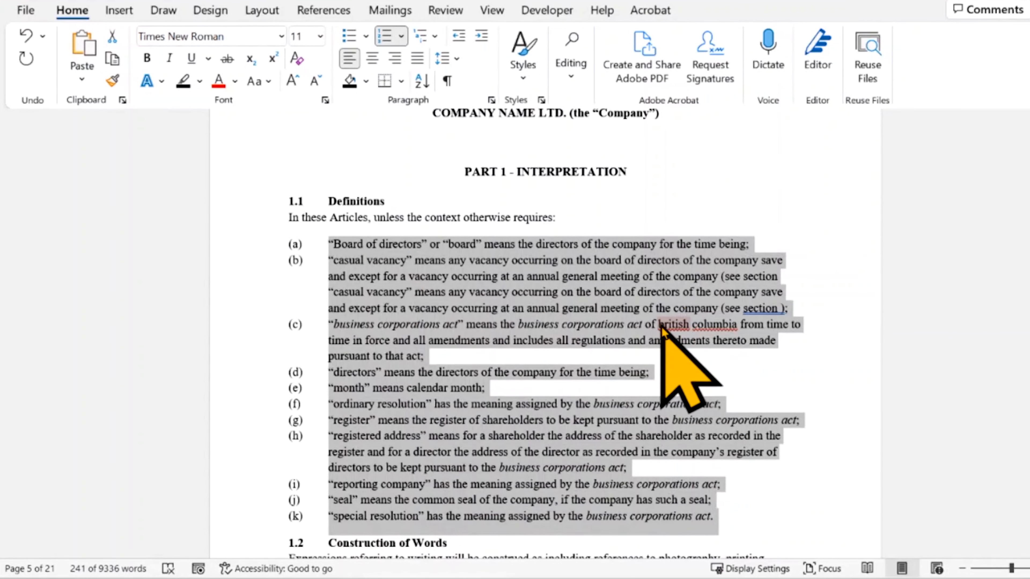
pyautogui.hotkey('ctrl', 'z')
pyautogui.hotkey('ctrl', 'z')
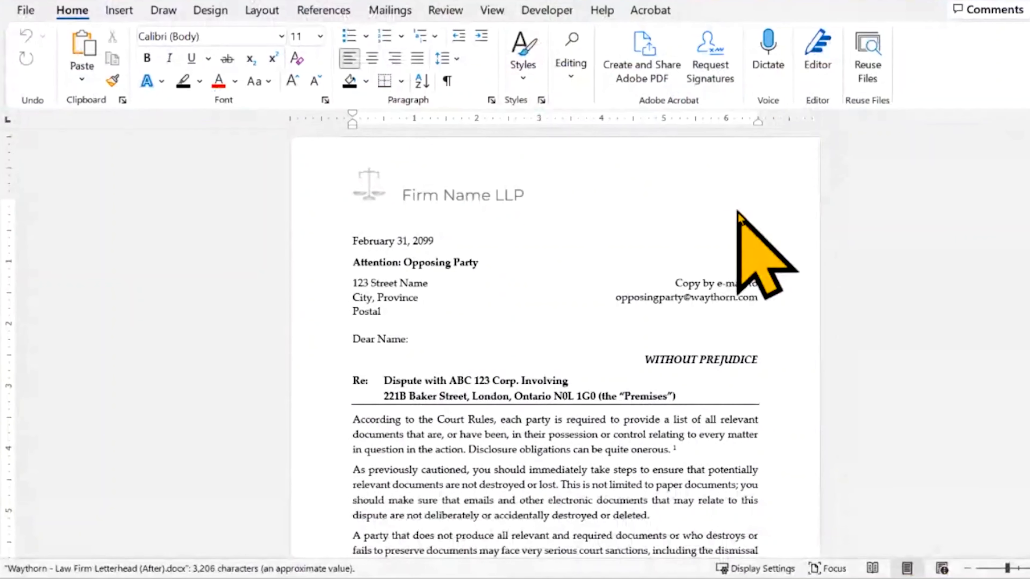
# - Look over the law firm letter to where page 1 runs onto page 2, and collapse the ribbon
pyautogui.scroll(-8, 828, 239)
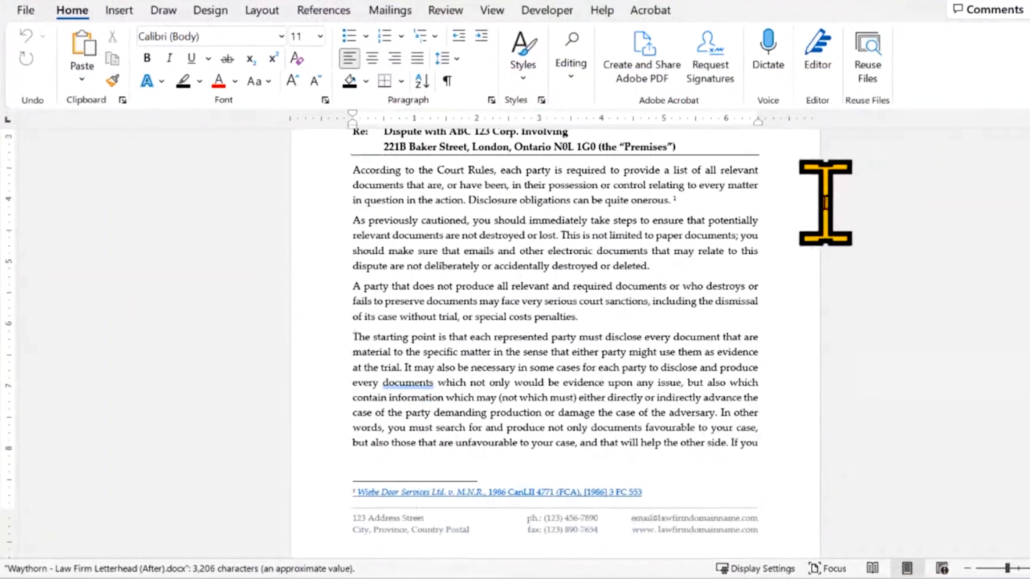
pyautogui.scroll(-7, 701, 167)
pyautogui.scroll(4, 666, 321)
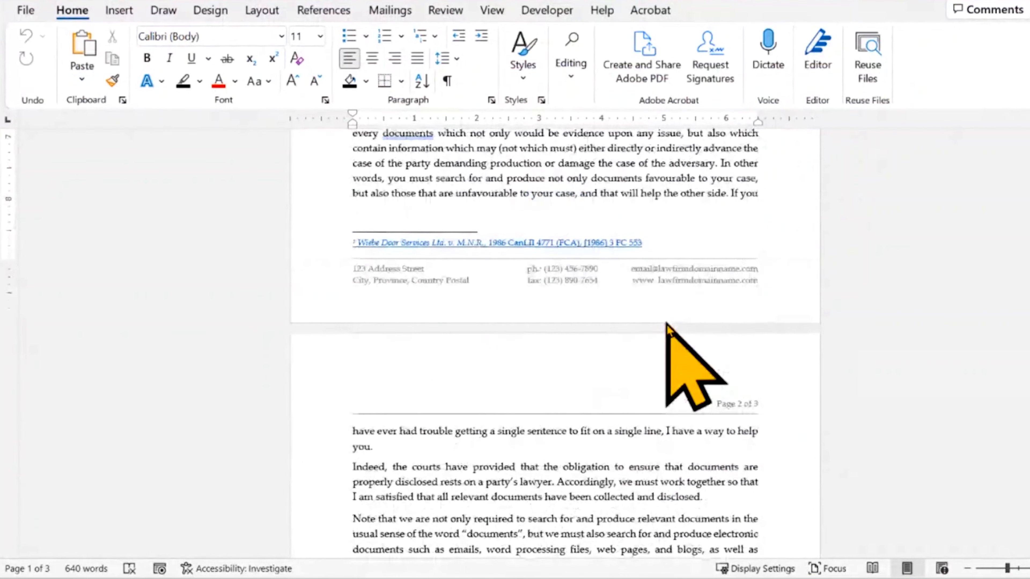
pyautogui.click(1020, 101)
pyautogui.click(982, 171)
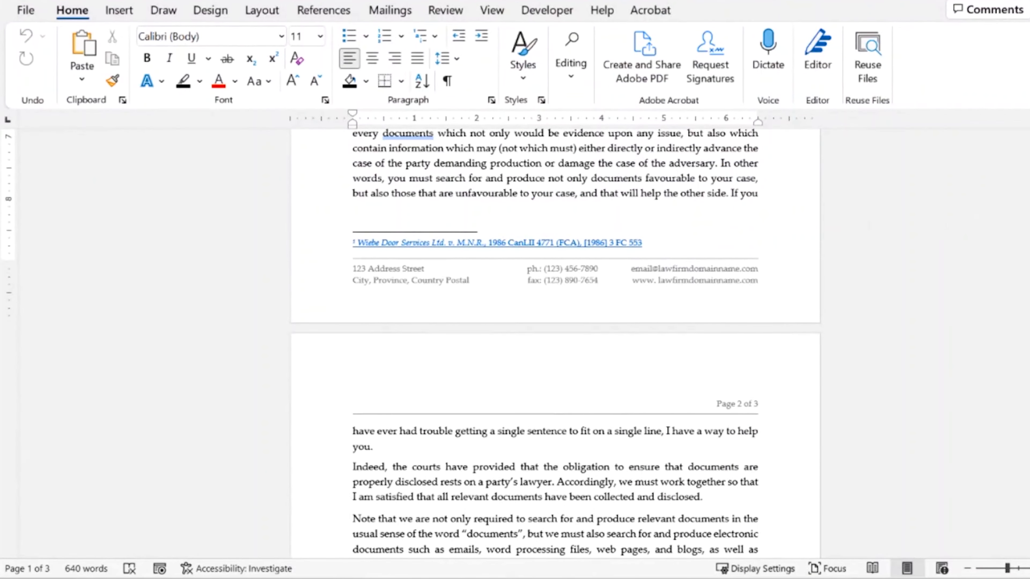
# - Select the paragraph starting "The starting point is" and examine how it breaks across pages 1 and 2
pyautogui.scroll(3, 388, 270)
pyautogui.click(433, 470)
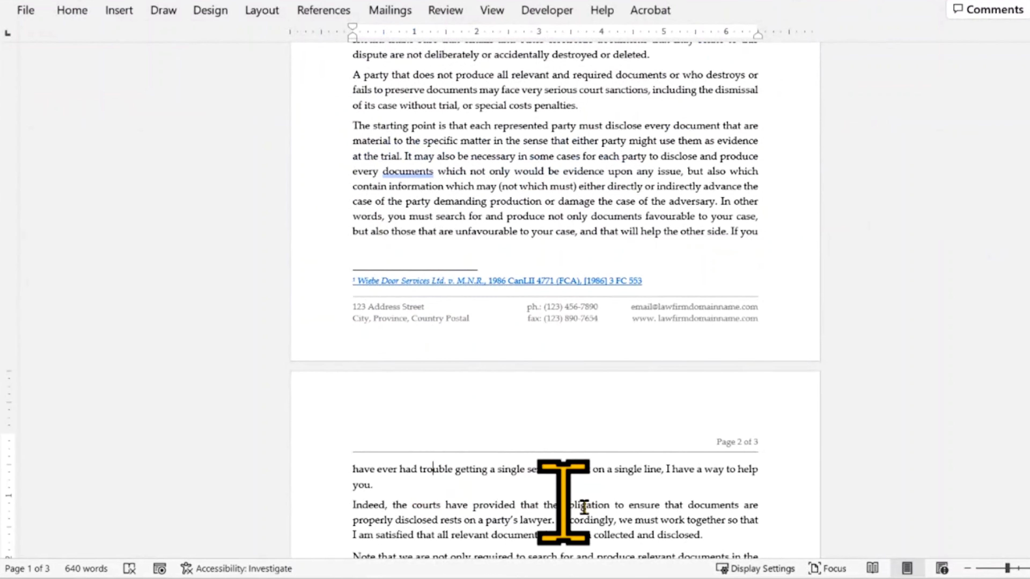
pyautogui.press('Down')
pyautogui.hotkey('ctrl', 'shift', 'Up')
pyautogui.scroll(3, 655, 463)
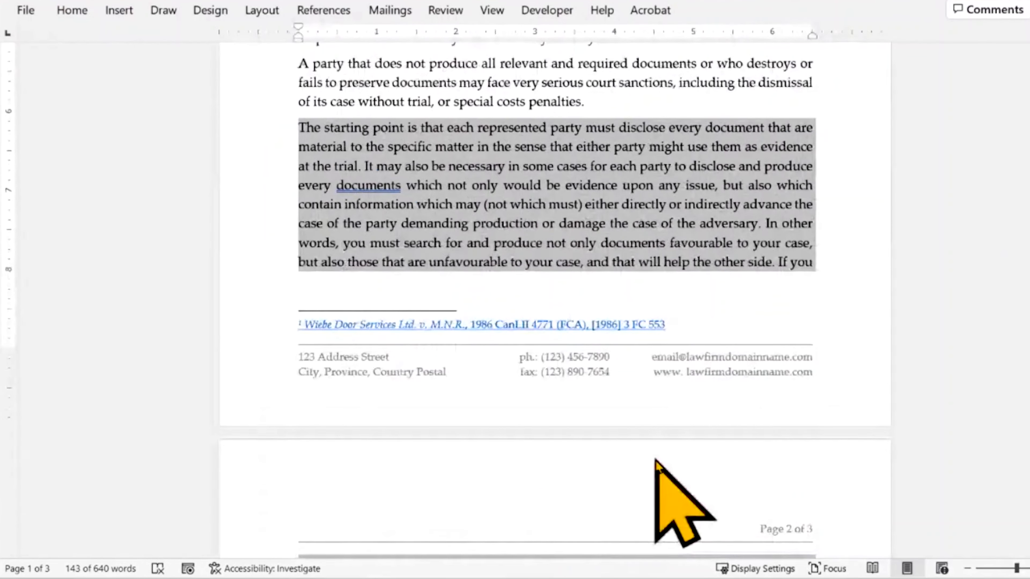
pyautogui.scroll(-1, 800, 378)
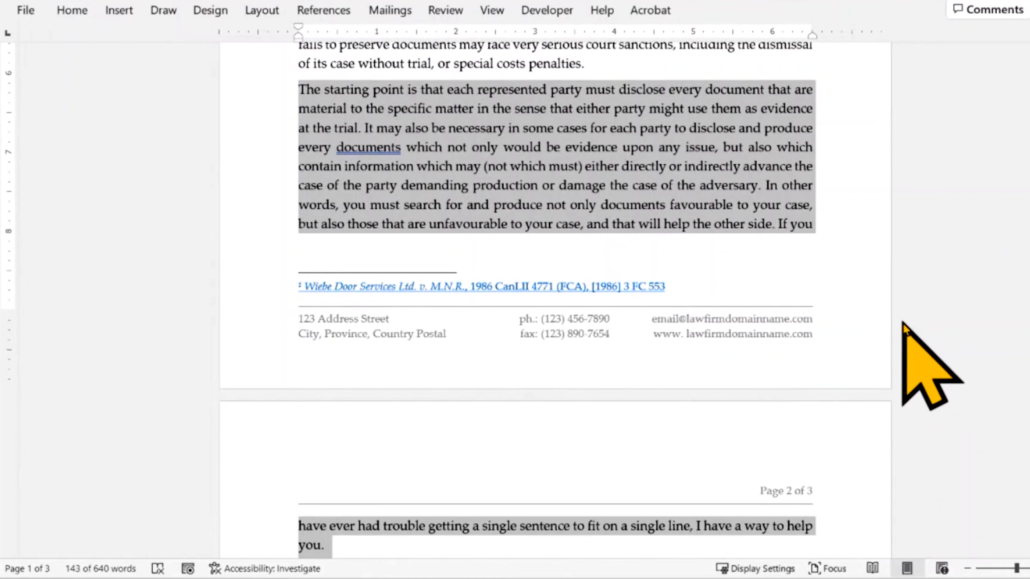
pyautogui.scroll(-1, 807, 336)
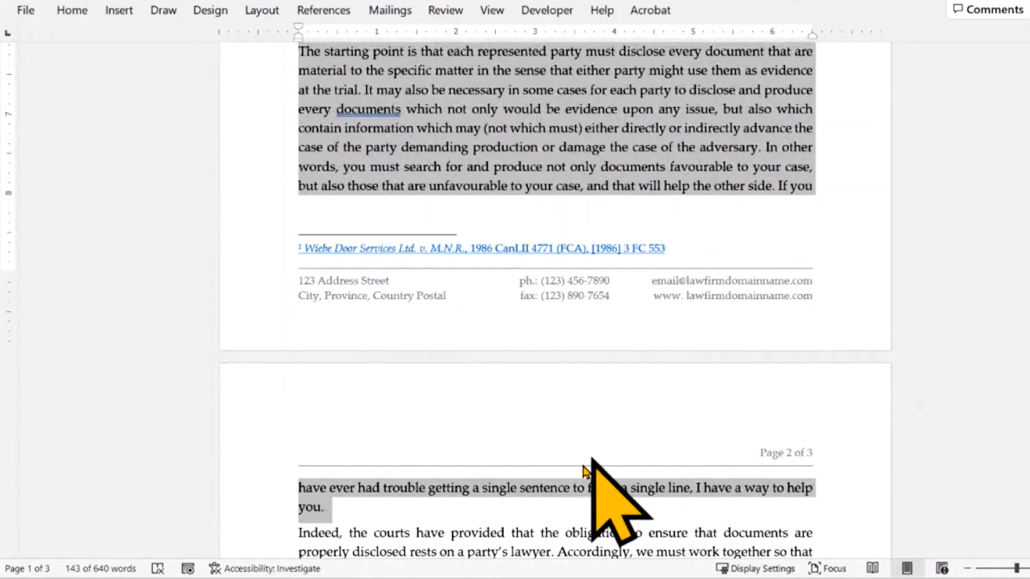
# - Delete the word "you" that ends the paragraph spilling onto page 2, and undo the deletion
pyautogui.click(402, 496)
pyautogui.click(828, 492)
pyautogui.hotkey('ctrl', 'Right')
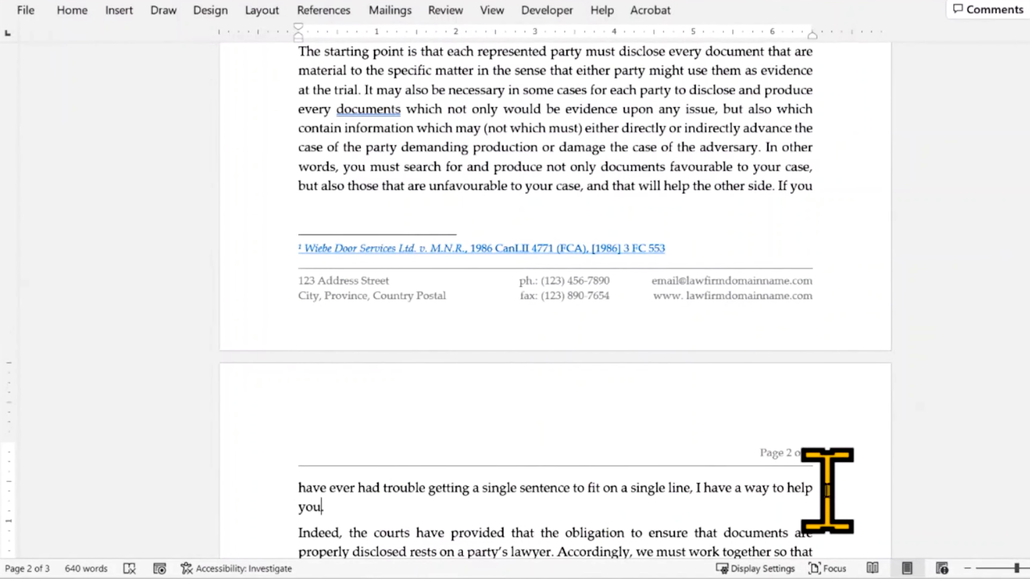
pyautogui.hotkey('ctrl', 'shift', 'Left')
pyautogui.press('BackSpace')
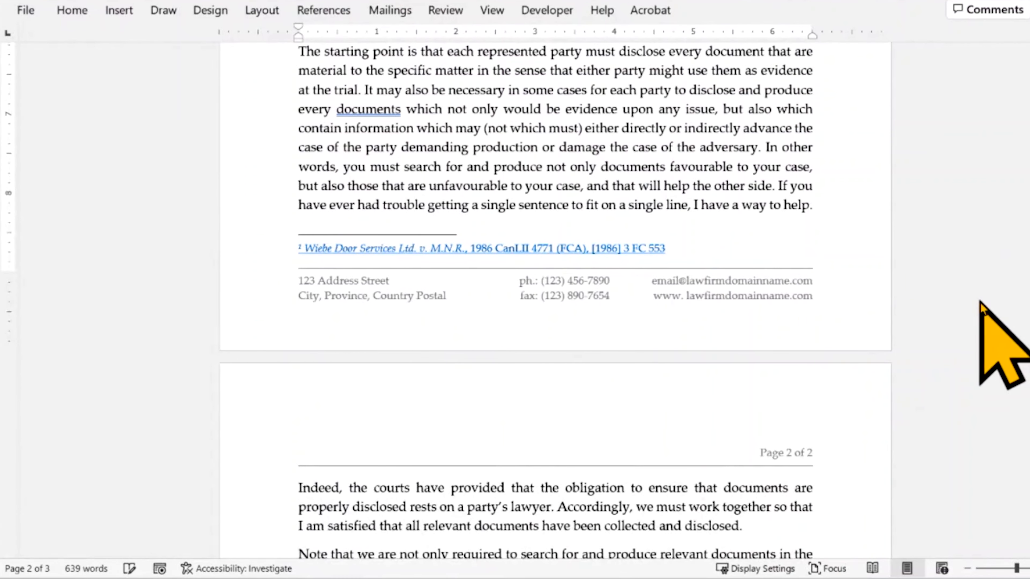
pyautogui.scroll(2, 933, 325)
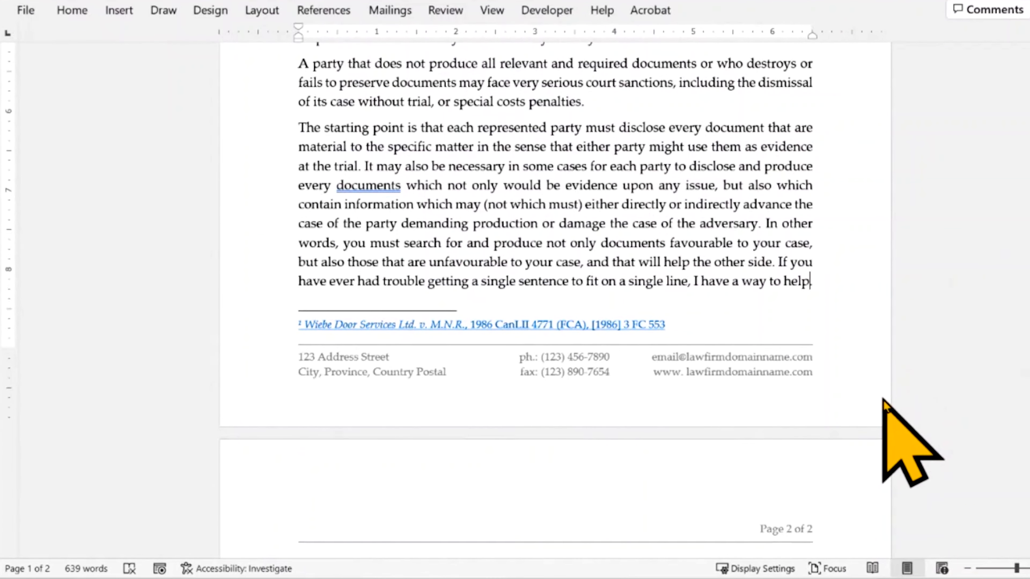
pyautogui.hotkey('ctrl', 'z')
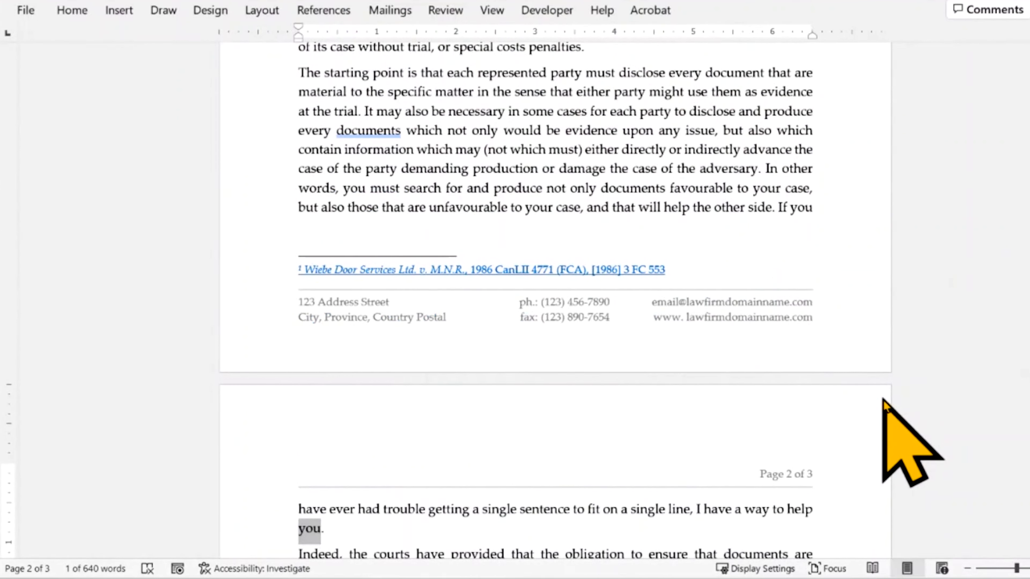
pyautogui.press('End')
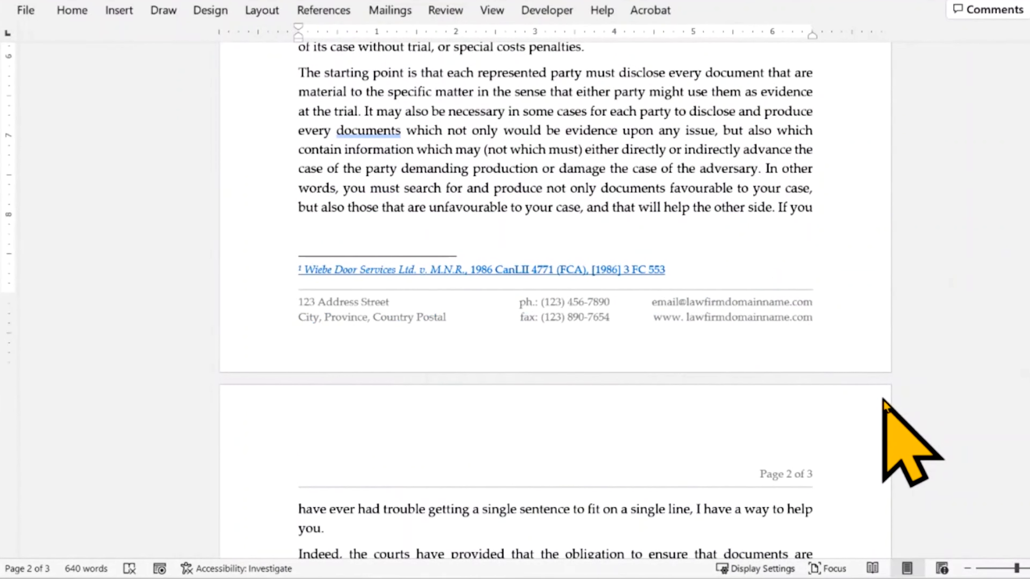
# - Select the paragraph's final sentence, from "If you have ever had trouble" through "a way to help you"
pyautogui.hotkey('ctrl', 'shift', 'Up')
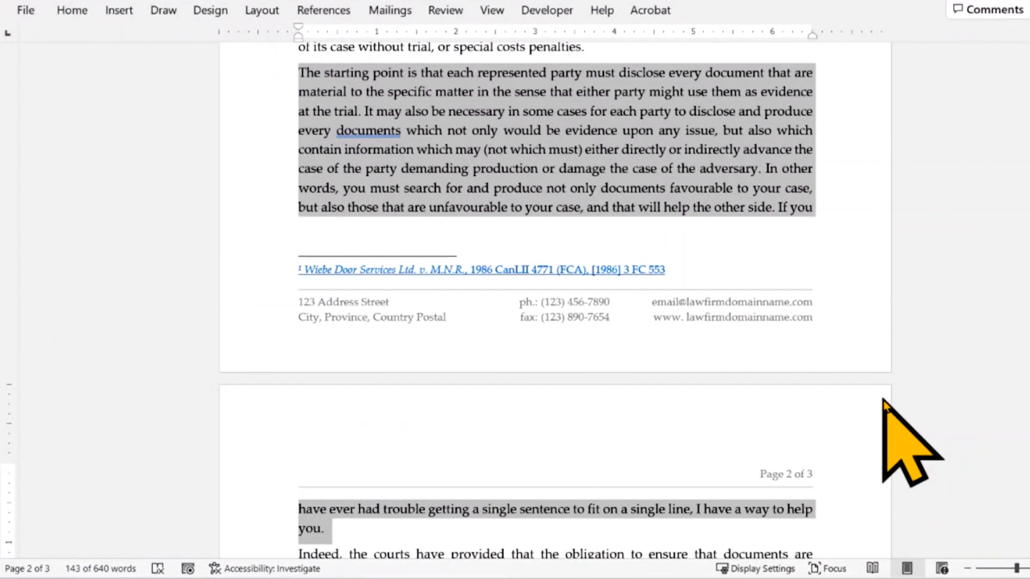
pyautogui.press('Right')
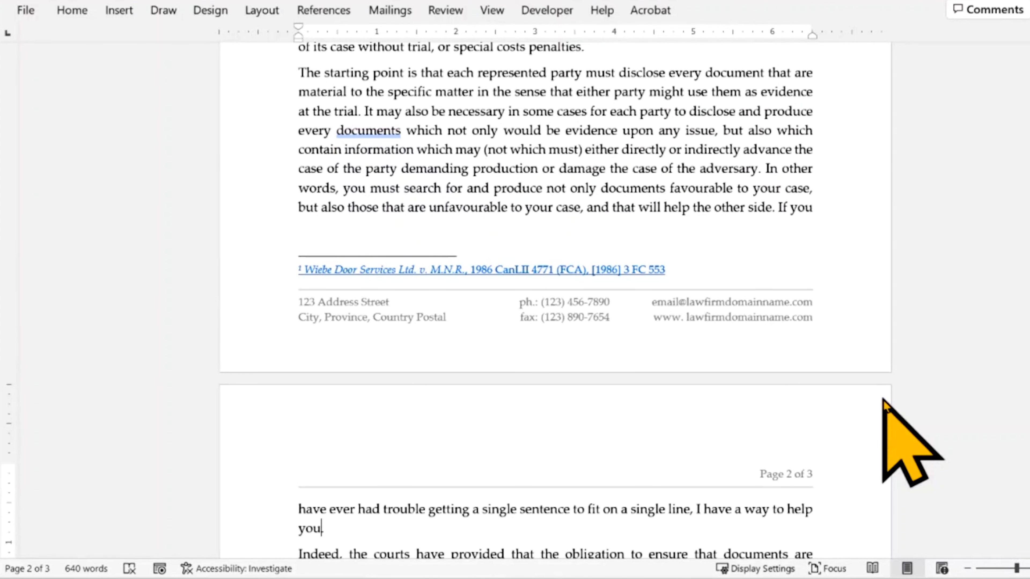
pyautogui.hotkey('shift', 'Up')
pyautogui.hotkey('ctrl', 'shift', 'Left')
pyautogui.hotkey('ctrl', 'shift', 'Left')
pyautogui.hotkey('ctrl', 'shift', 'Left')
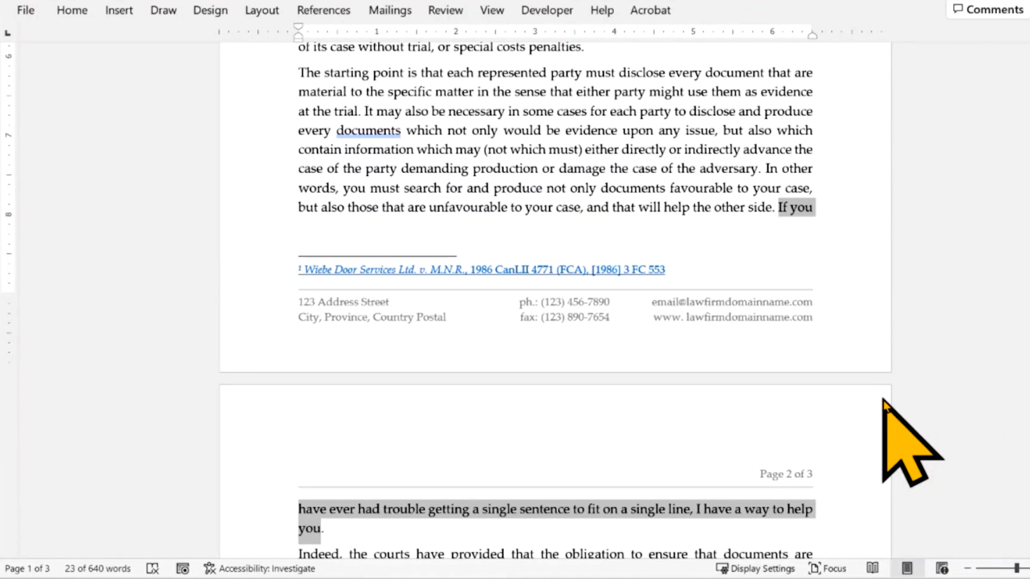
pyautogui.scroll(-1, 884, 402)
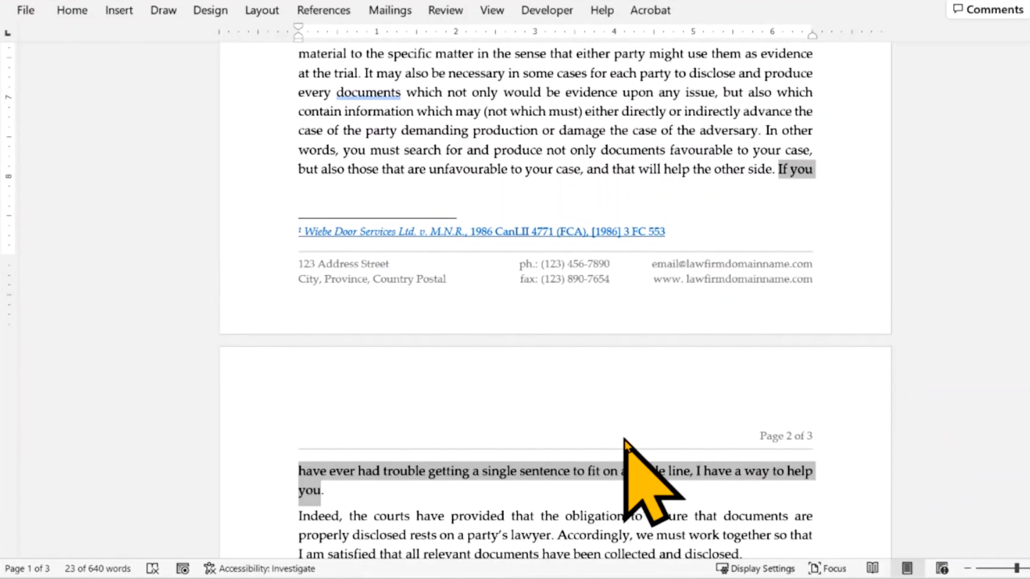
# - Open the advanced font settings for the selected final sentence and set its character spacing to Condensed by 0.4 pt
pyautogui.rightClick(346, 471)
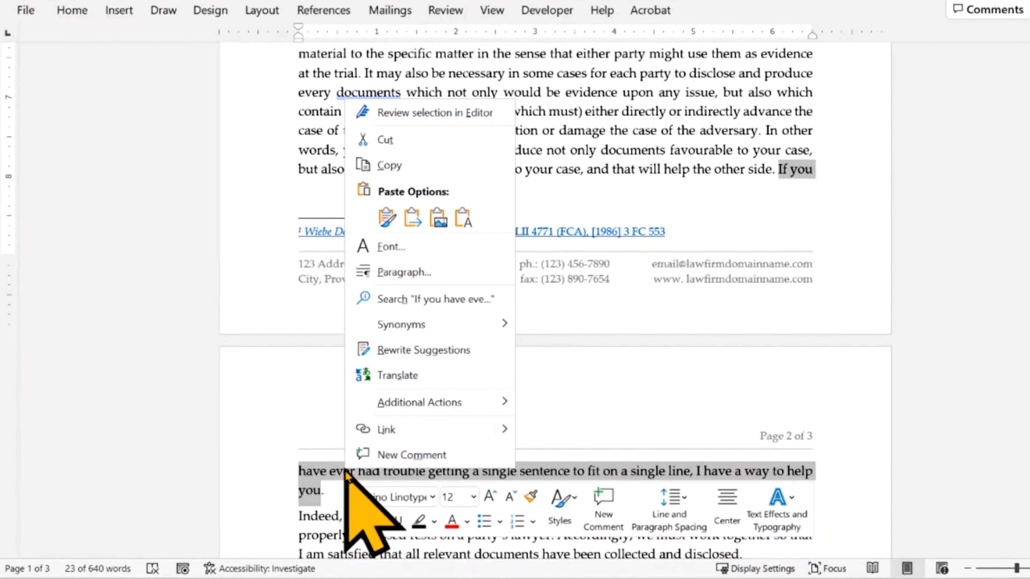
pyautogui.click(424, 254)
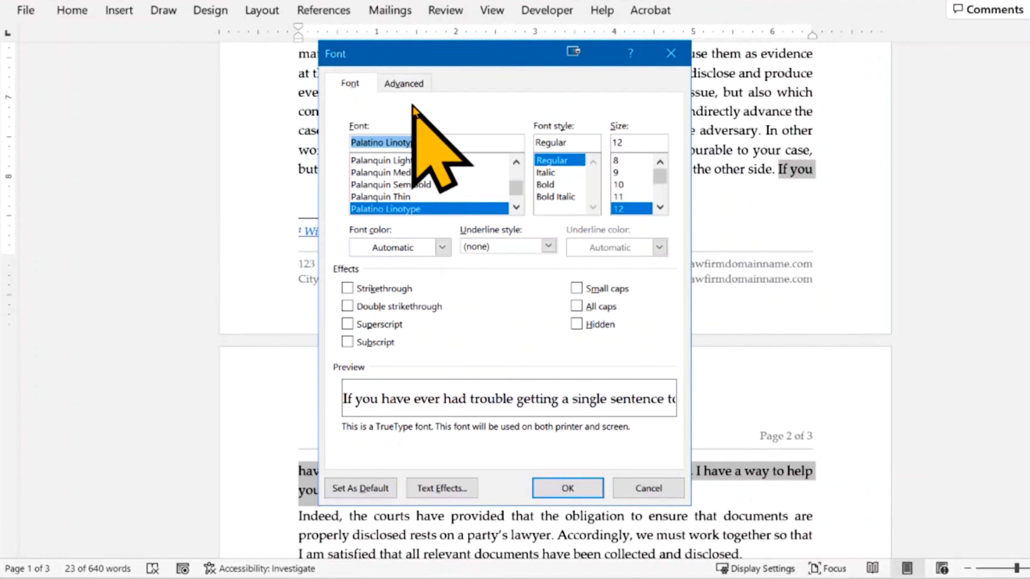
pyautogui.click(404, 83)
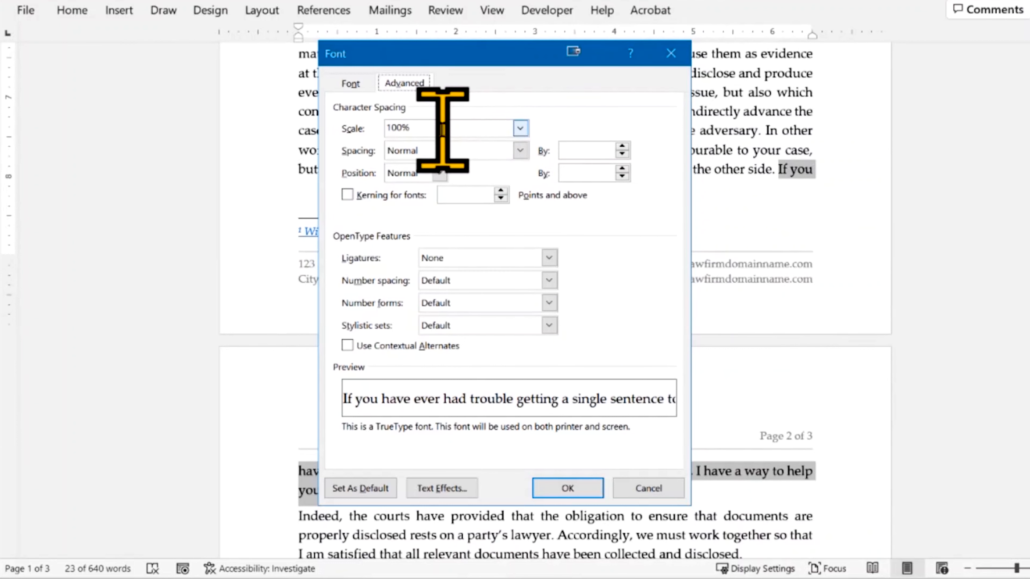
pyautogui.click(454, 154)
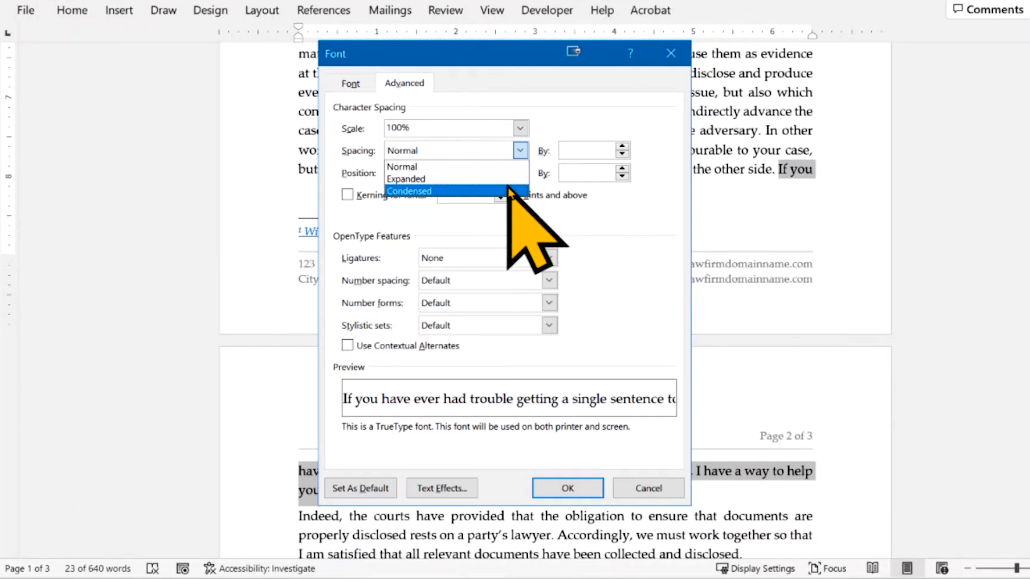
pyautogui.click(478, 166)
pyautogui.click(586, 154)
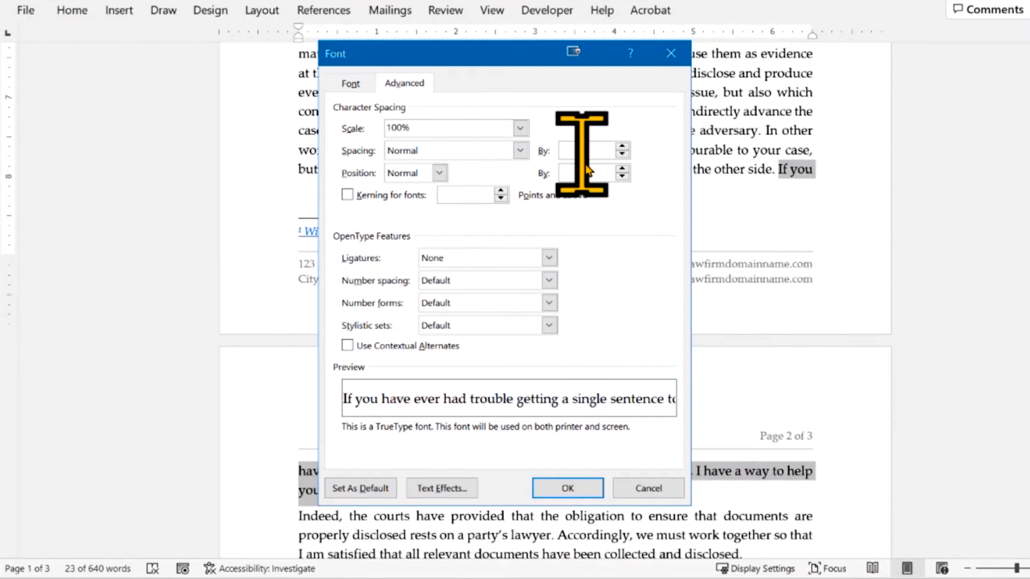
pyautogui.press('Down')
pyautogui.press('Up')
pyautogui.press('Up')
pyautogui.press('Up')
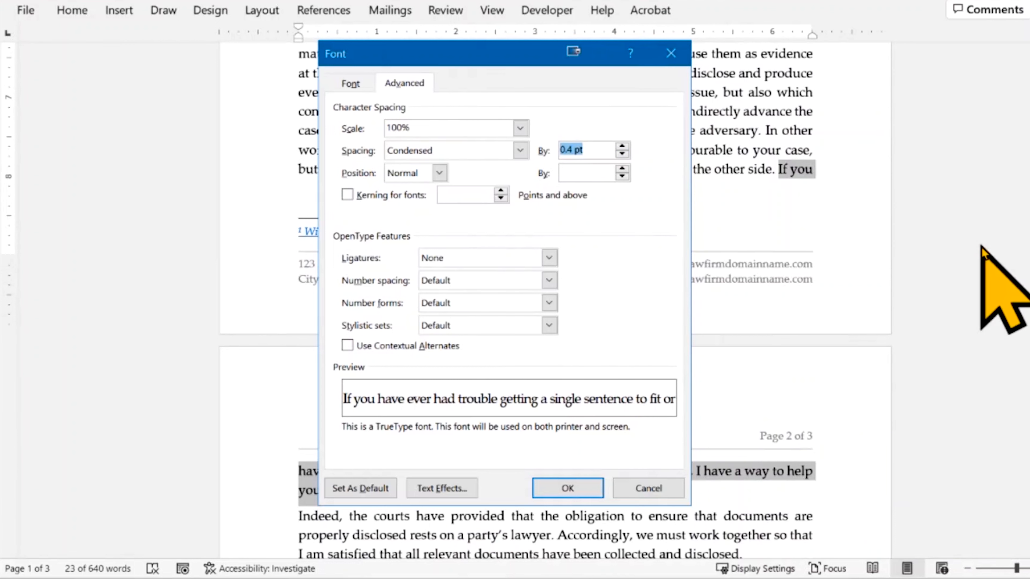
# - Preview tighter and looser condensed amounts for the sentence's character spacing, ending at Condensed by 2 pt
pyautogui.press('Down')
pyautogui.press('Down')
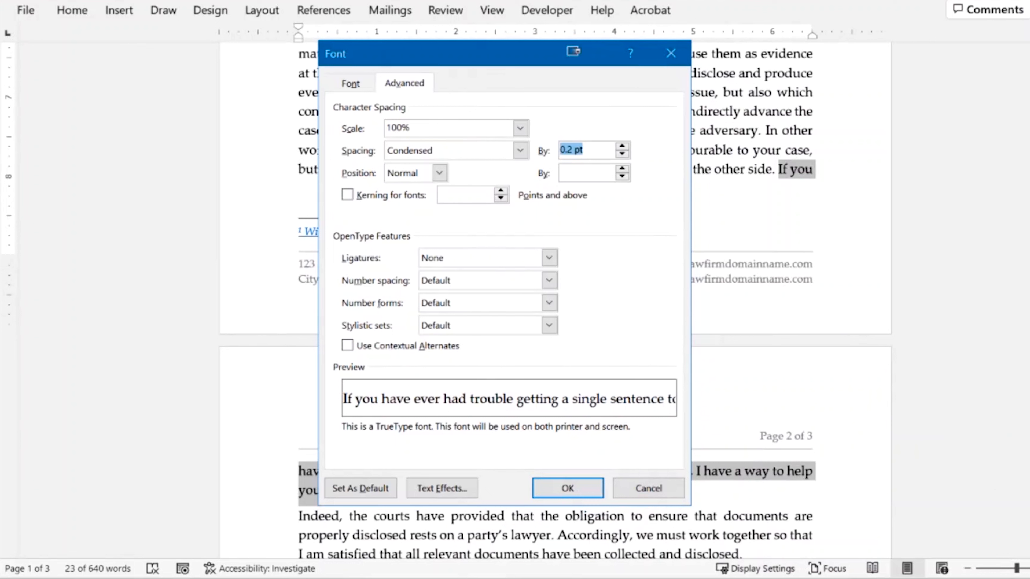
pyautogui.press('Down')
pyautogui.press('Down')
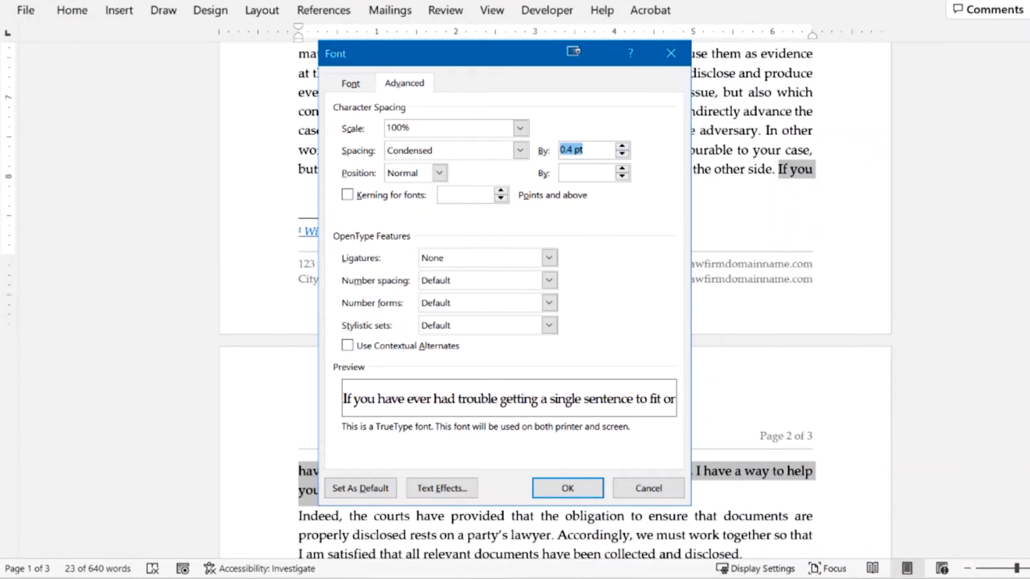
pyautogui.press('Up')
pyautogui.press('Up')
pyautogui.press('Down')
pyautogui.press('Down')
pyautogui.press('Up')
pyautogui.press('Up')
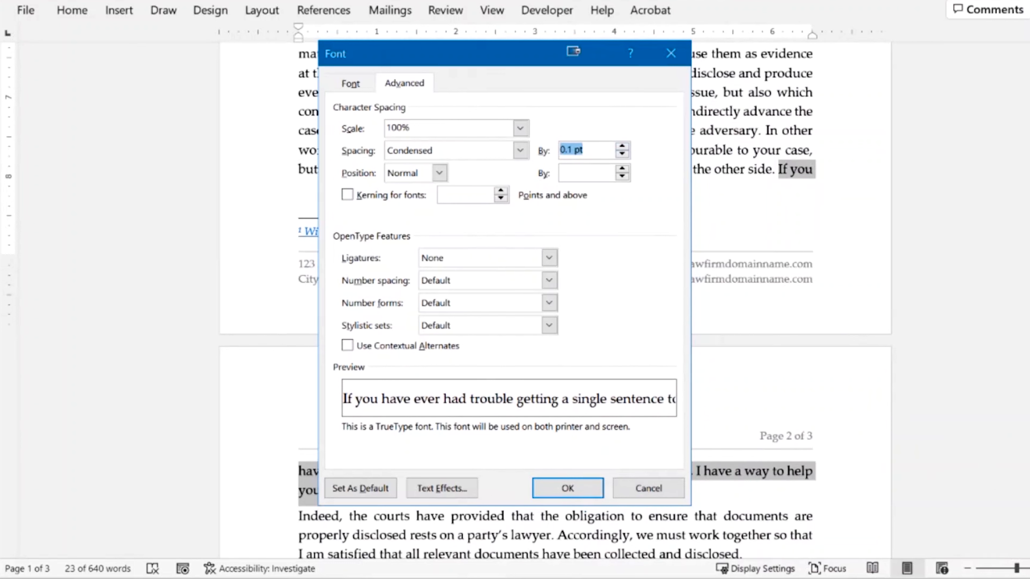
pyautogui.press('Down')
pyautogui.press('Down')
pyautogui.press('Down')
pyautogui.press('Down')
pyautogui.press('Down')
pyautogui.press('Down')
pyautogui.press('Down')
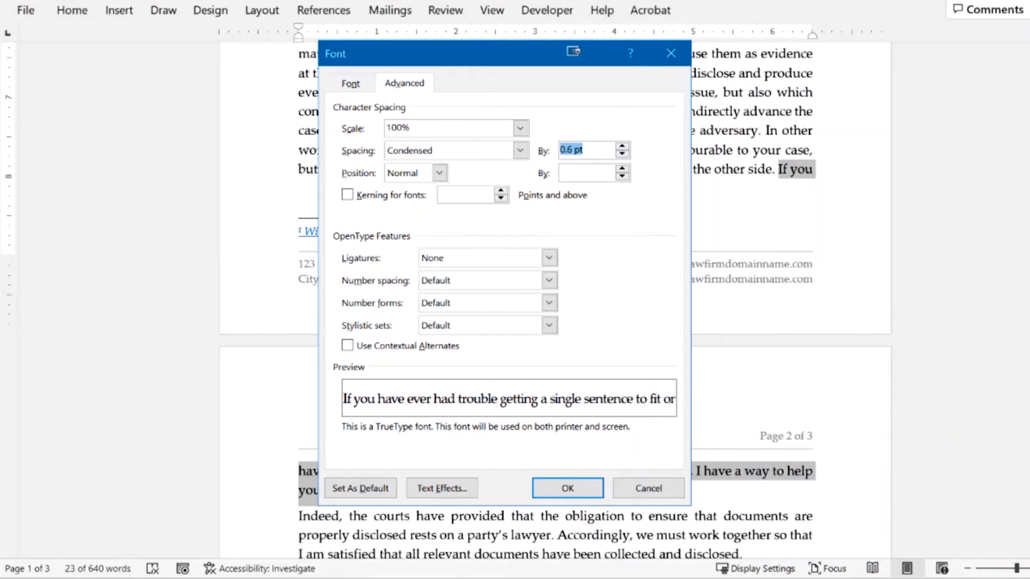
pyautogui.press('Down')
pyautogui.press('Down')
pyautogui.press('Down')
pyautogui.press('Down')
pyautogui.press('Down')
pyautogui.press('Down')
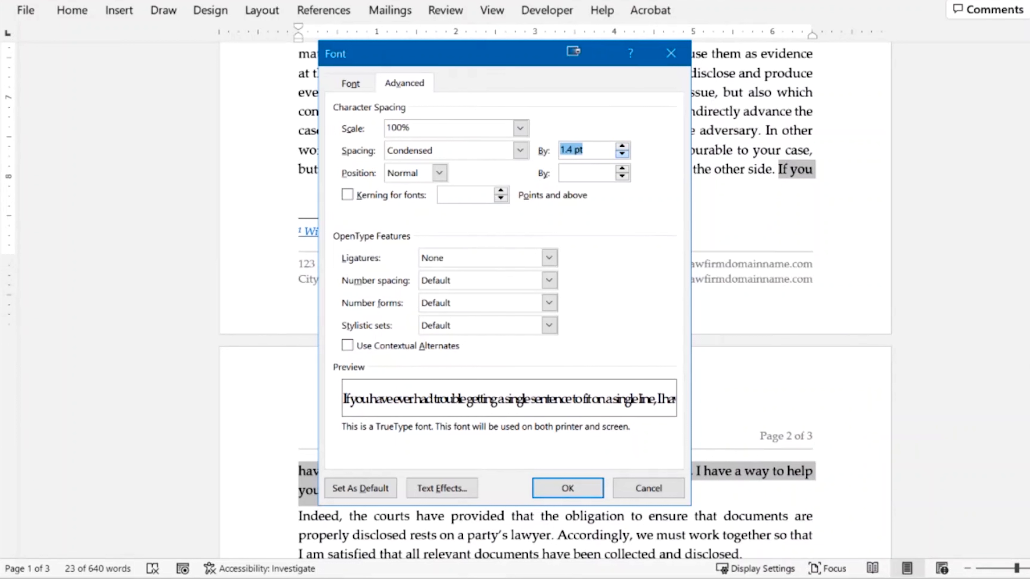
pyautogui.press('Down')
pyautogui.press('Down')
pyautogui.press('Down')
pyautogui.press('Down')
pyautogui.press('Down')
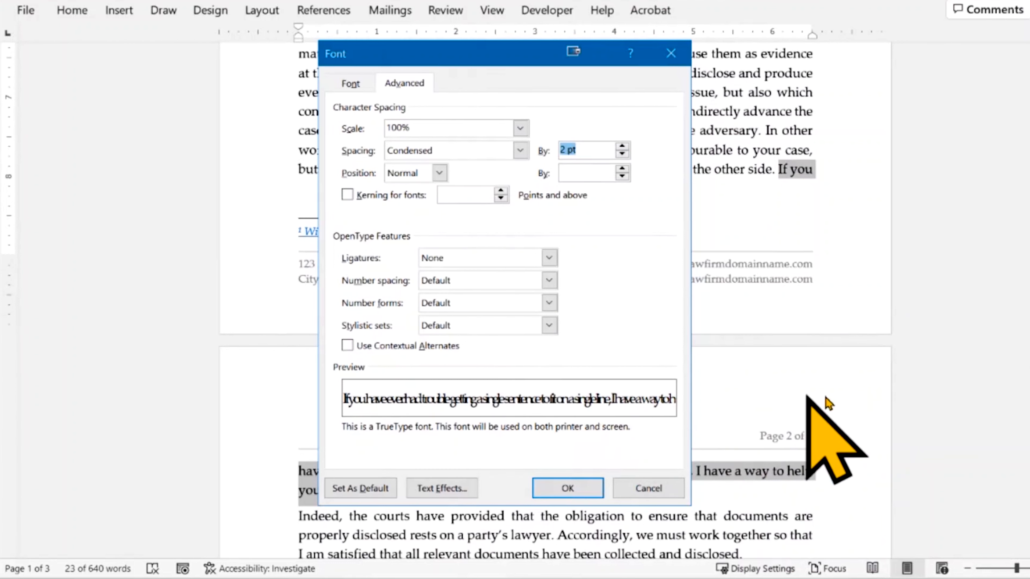
# - Preview the sentence with wider character spacing, going through the condensed amounts up to Expanded by 2 pt
pyautogui.press('Up')
pyautogui.press('Up')
pyautogui.press('Up')
pyautogui.press('Up')
pyautogui.press('Up')
pyautogui.press('Up')
pyautogui.press('Up')
pyautogui.press('Up')
pyautogui.press('Up')
pyautogui.press('Up')
pyautogui.press('Up')
pyautogui.press('Up')
pyautogui.press('Up')
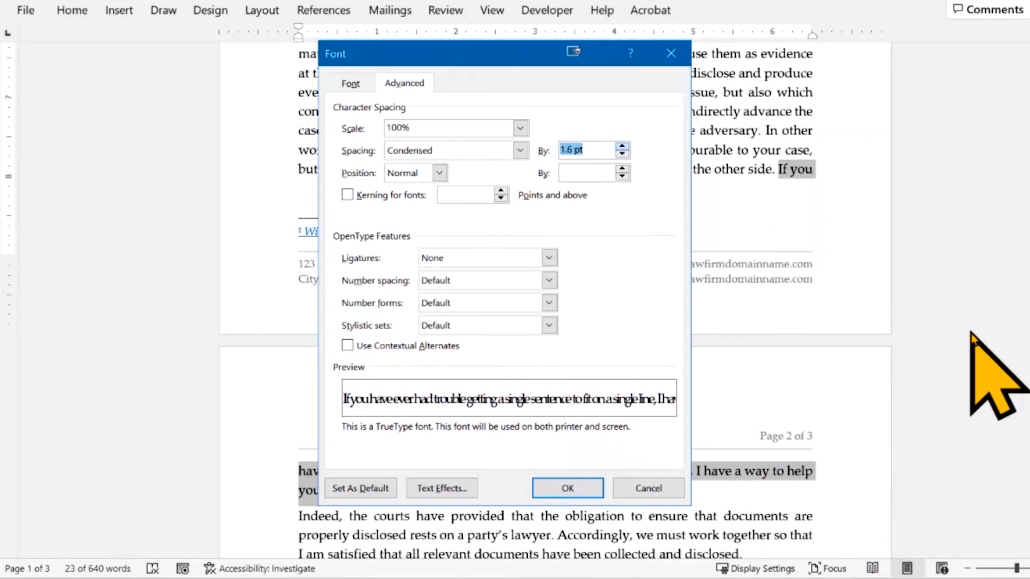
pyautogui.press('Up')
pyautogui.press('Up')
pyautogui.press('Up')
pyautogui.press('Up')
pyautogui.press('Up')
pyautogui.press('Up')
pyautogui.press('Up')
pyautogui.press('Up')
pyautogui.press('Up')
pyautogui.press('Up')
pyautogui.press('Up')
pyautogui.press('Up')
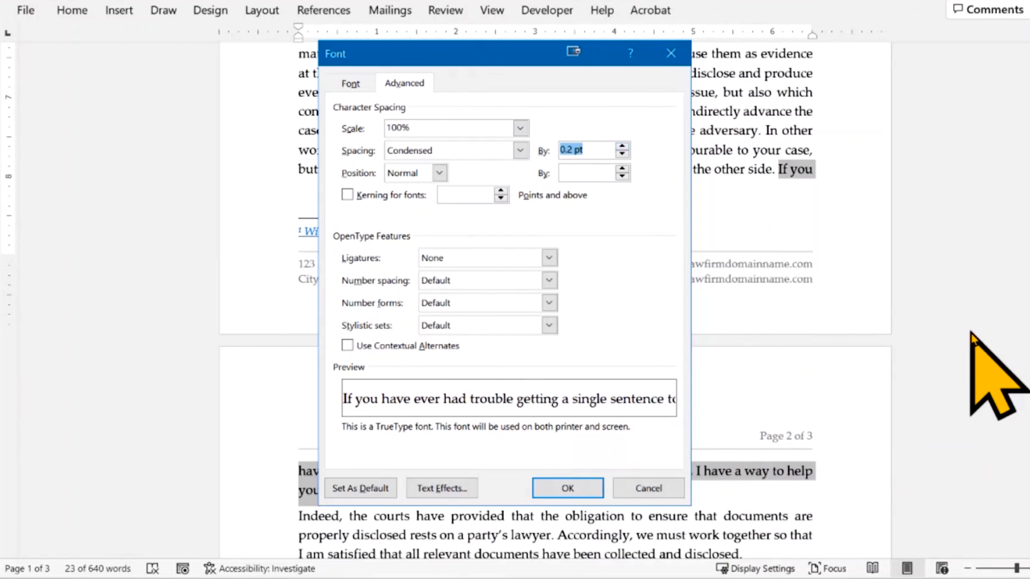
pyautogui.press('Up')
pyautogui.press('Up')
pyautogui.press('Up')
pyautogui.press('Up')
pyautogui.press('Up')
pyautogui.press('Up')
pyautogui.press('Up')
pyautogui.press('Up')
pyautogui.press('Up')
pyautogui.press('Up')
pyautogui.press('Up')
pyautogui.press('Up')
pyautogui.press('Up')
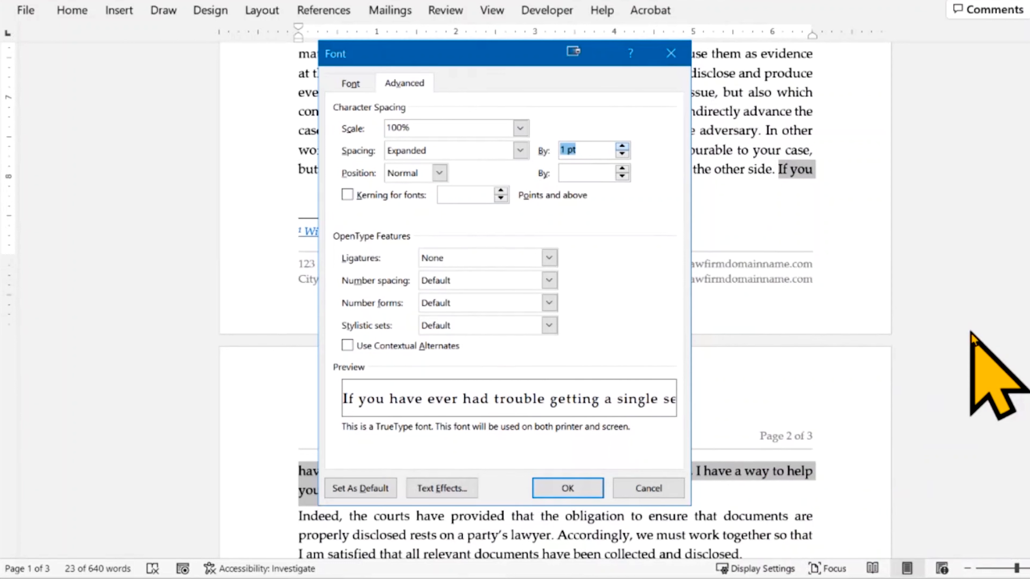
pyautogui.press('Up')
pyautogui.press('Up')
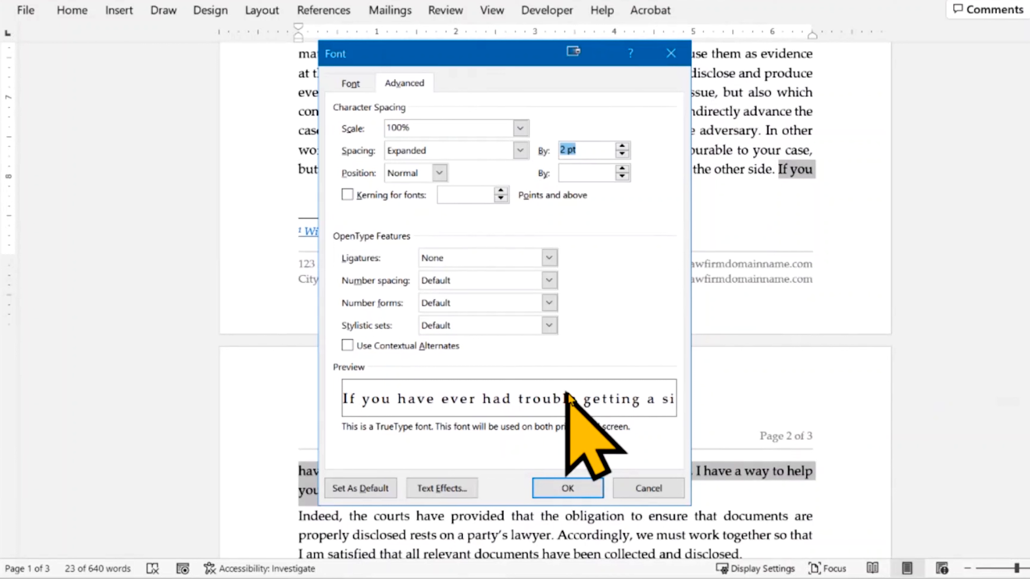
# - Bring the sentence's character spacing back to Condensed by 0.4 pt and apply the font settings
pyautogui.press('Down')
pyautogui.press('Down')
pyautogui.press('Down')
pyautogui.press('Down')
pyautogui.press('Down')
pyautogui.press('Down')
pyautogui.press('Down')
pyautogui.press('Down')
pyautogui.press('Down')
pyautogui.press('Down')
pyautogui.press('Down')
pyautogui.press('Down')
pyautogui.press('Down')
pyautogui.press('Down')
pyautogui.press('Down')
pyautogui.press('Down')
pyautogui.press('Down')
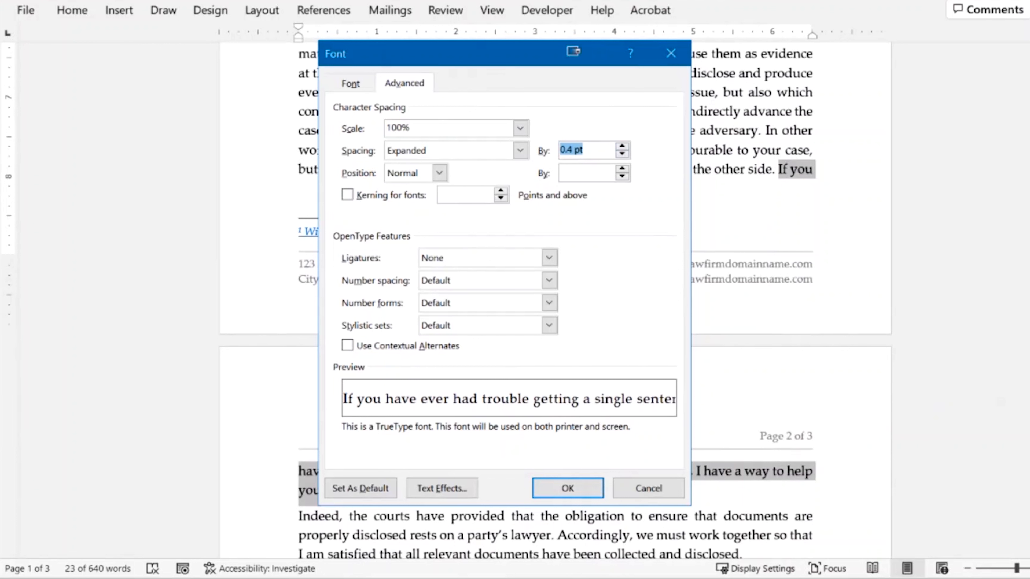
pyautogui.press('Down')
pyautogui.press('Down')
pyautogui.press('Down')
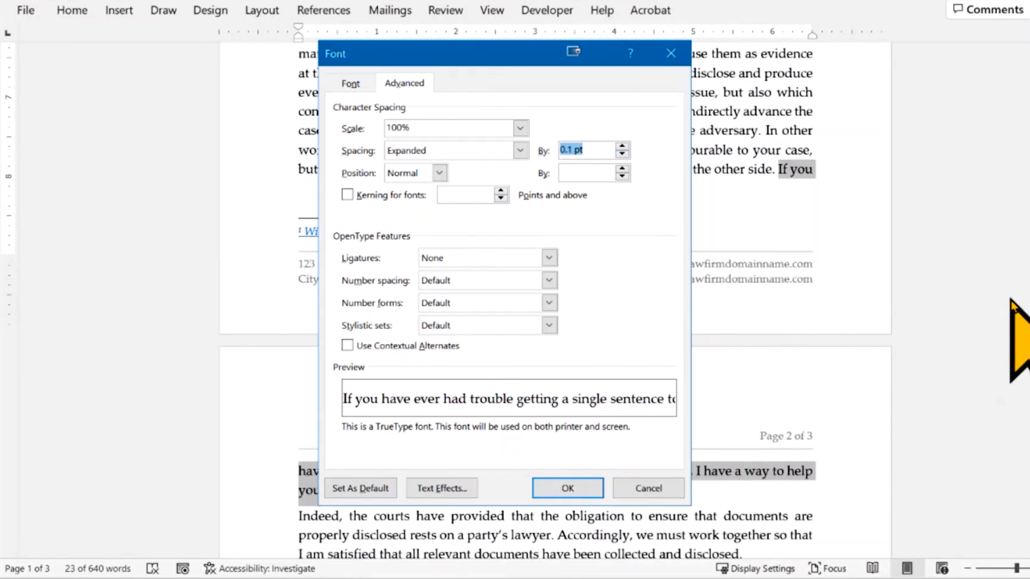
pyautogui.press('Down')
pyautogui.press('Down')
pyautogui.press('Down')
pyautogui.press('Down')
pyautogui.press('Down')
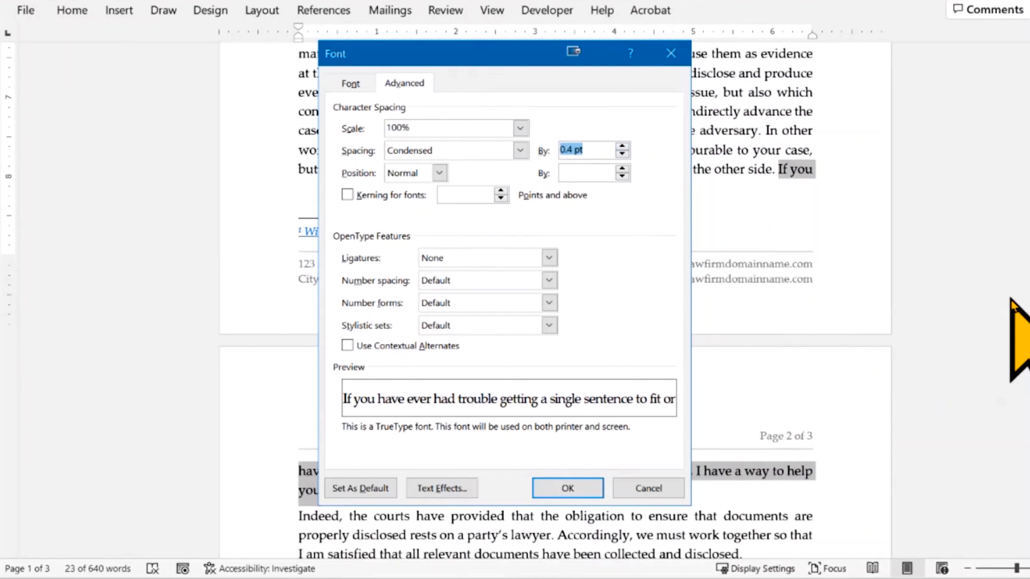
pyautogui.press('Return')
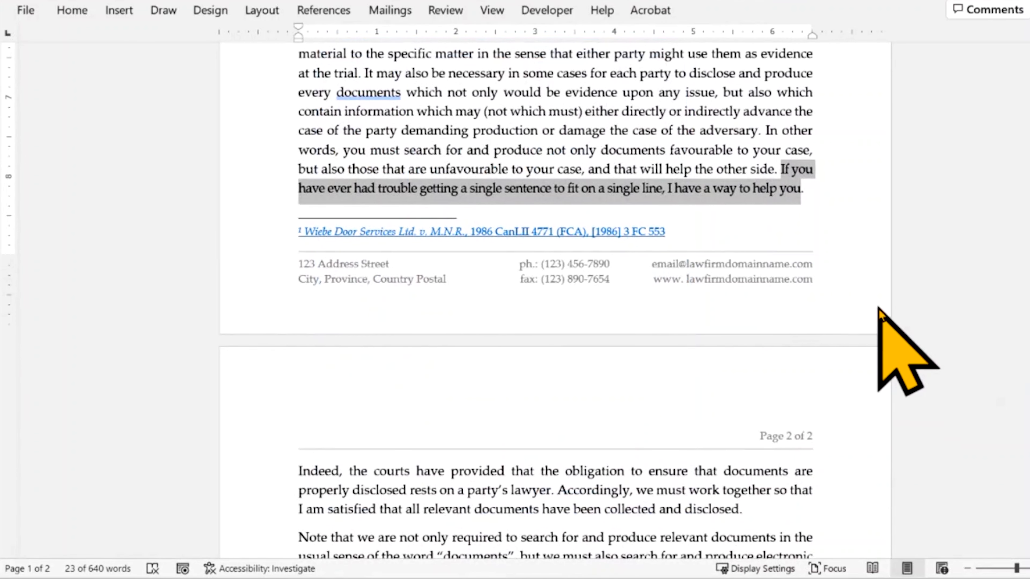
# - Undo and redo the condensed spacing several times to compare how the final sentence fits on page 1
pyautogui.scroll(2, 877, 309)
pyautogui.click(851, 270)
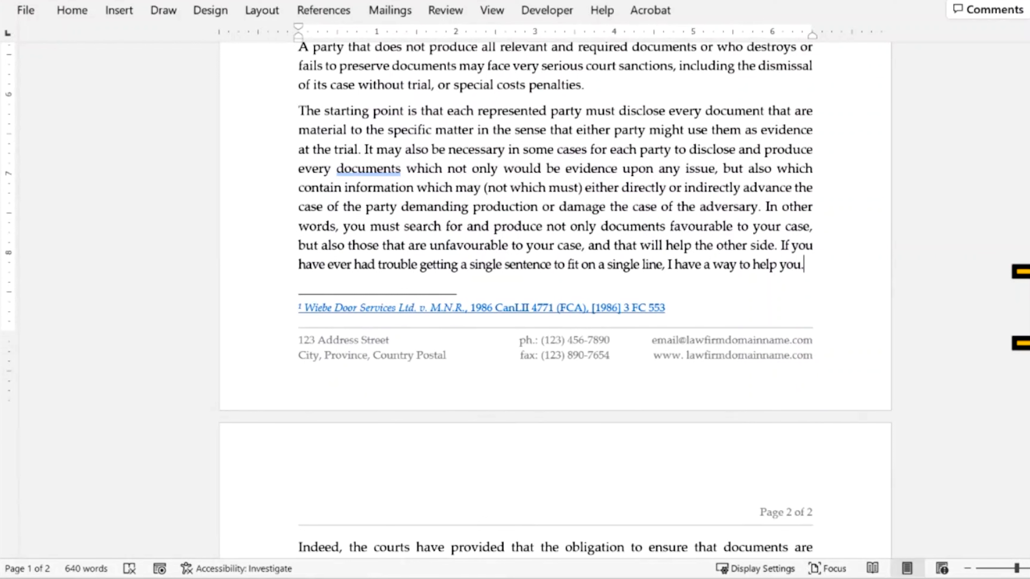
pyautogui.hotkey('ctrl', 'z')
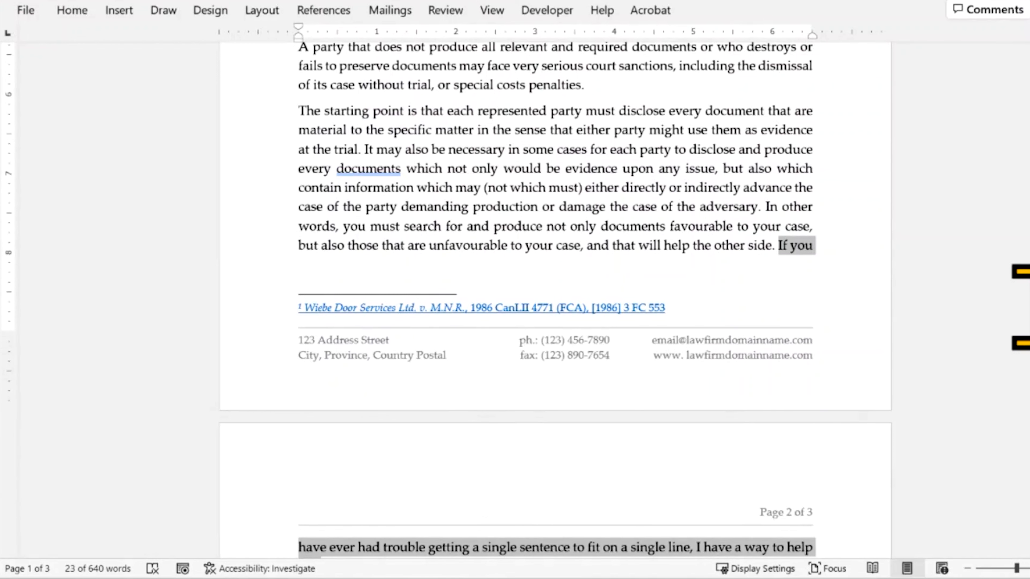
pyautogui.hotkey('ctrl', 'y')
pyautogui.scroll(-2, 555, 300)
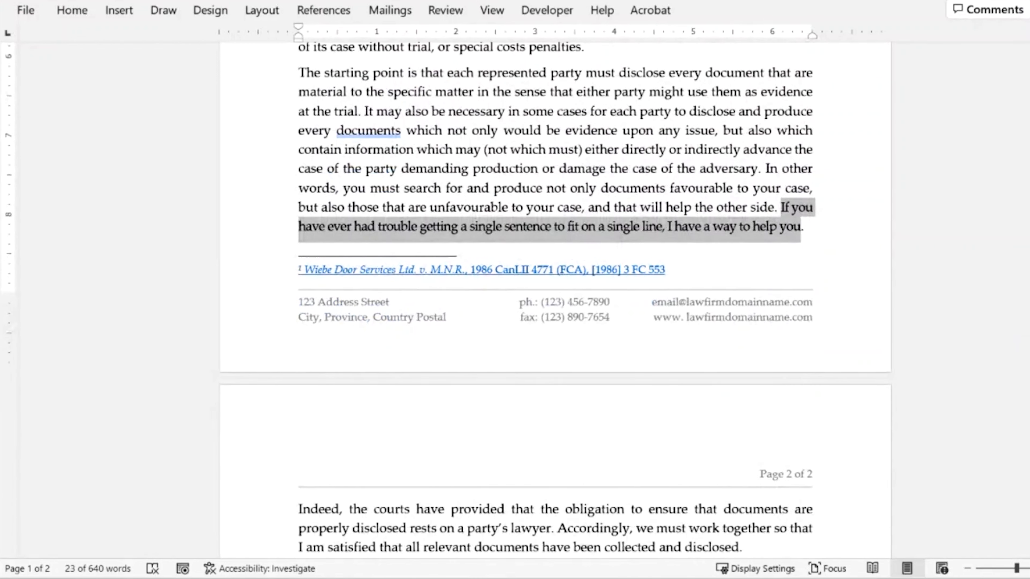
pyautogui.hotkey('ctrl', 'z')
pyautogui.hotkey('ctrl', 'y')
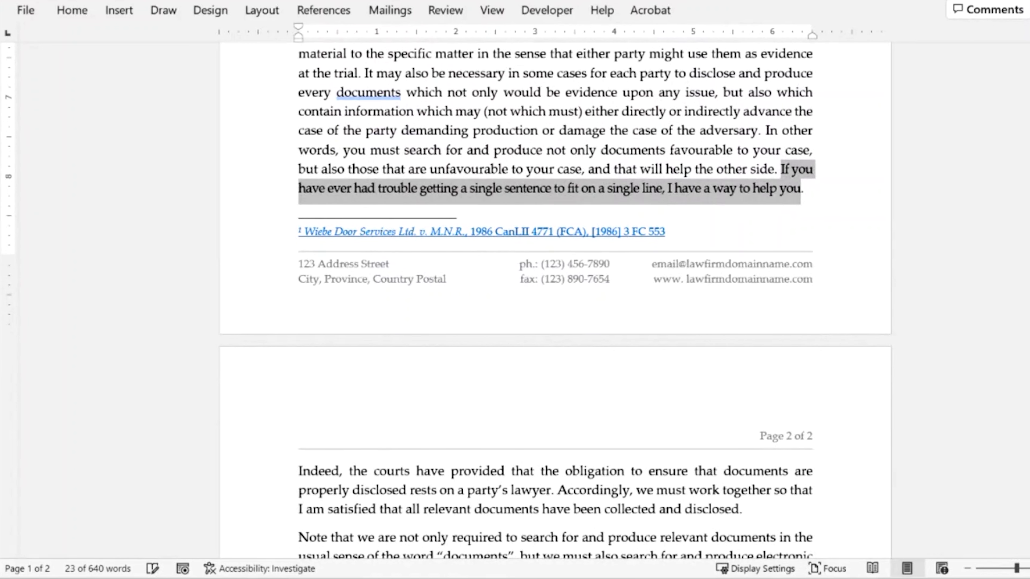
pyautogui.hotkey('ctrl', 'z')
pyautogui.hotkey('ctrl', 'y')
# - Select the paragraph's text from "The starting point" through "the other side." and its final sentence in turn, to compare their character spacing
pyautogui.click(666, 231)
pyautogui.scroll(2, 1027, 300)
pyautogui.click(825, 232)
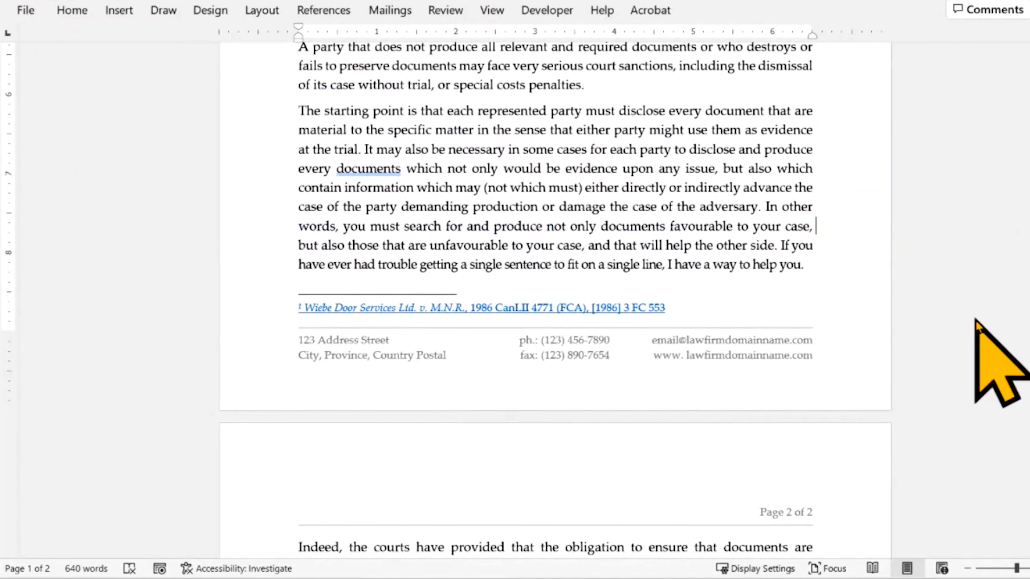
pyautogui.press('Down')
pyautogui.press('Left')
pyautogui.press('Left')
pyautogui.press('Left')
pyautogui.press('Left')
pyautogui.press('Left')
pyautogui.press('Left')
pyautogui.press('Left')
pyautogui.hotkey('ctrl', 'shift', 'Up')
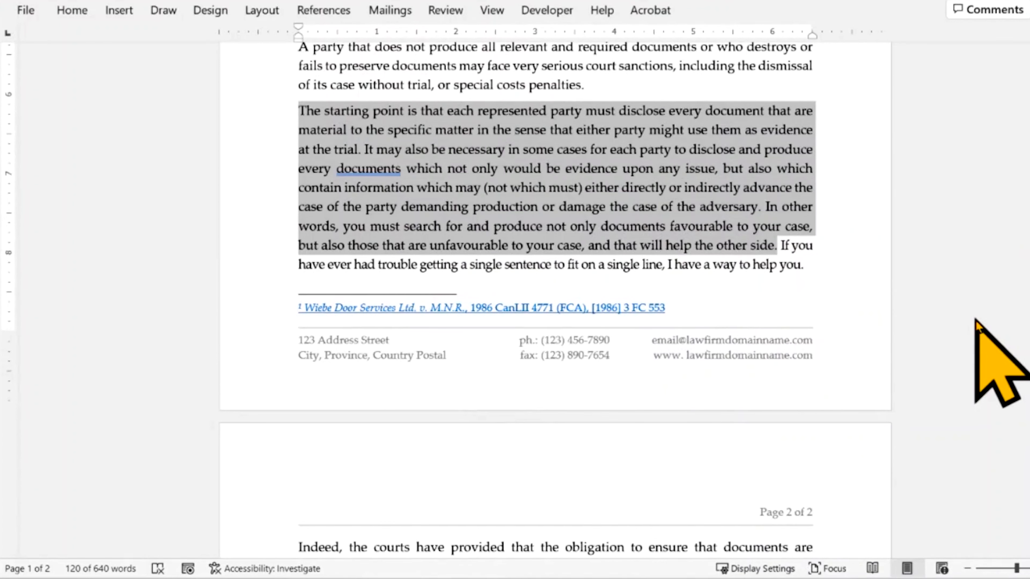
pyautogui.click(81, 7)
pyautogui.click(446, 217)
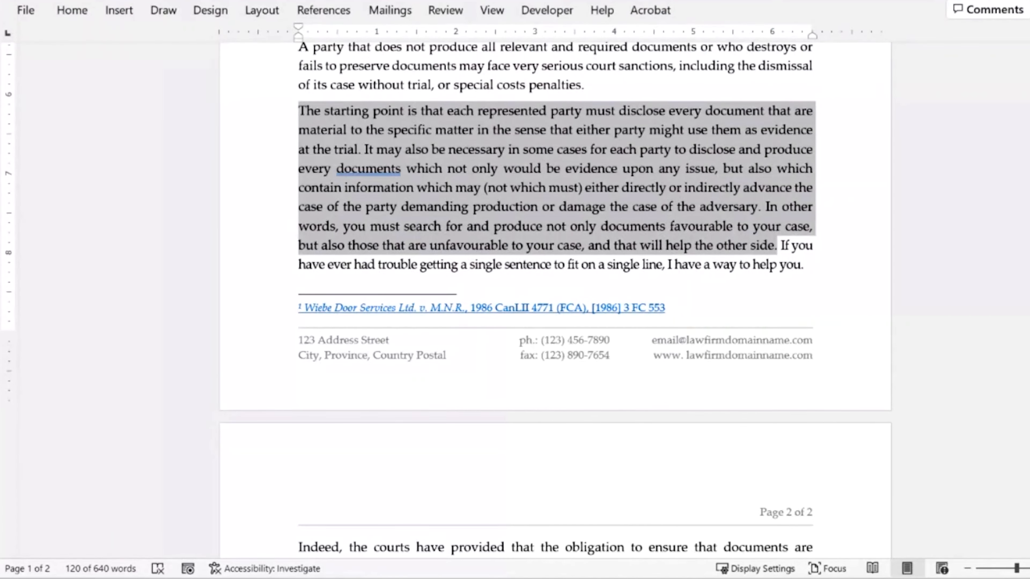
pyautogui.hotkey('ctrl', 'Right')
pyautogui.hotkey('ctrl', 'shift', 'Down')
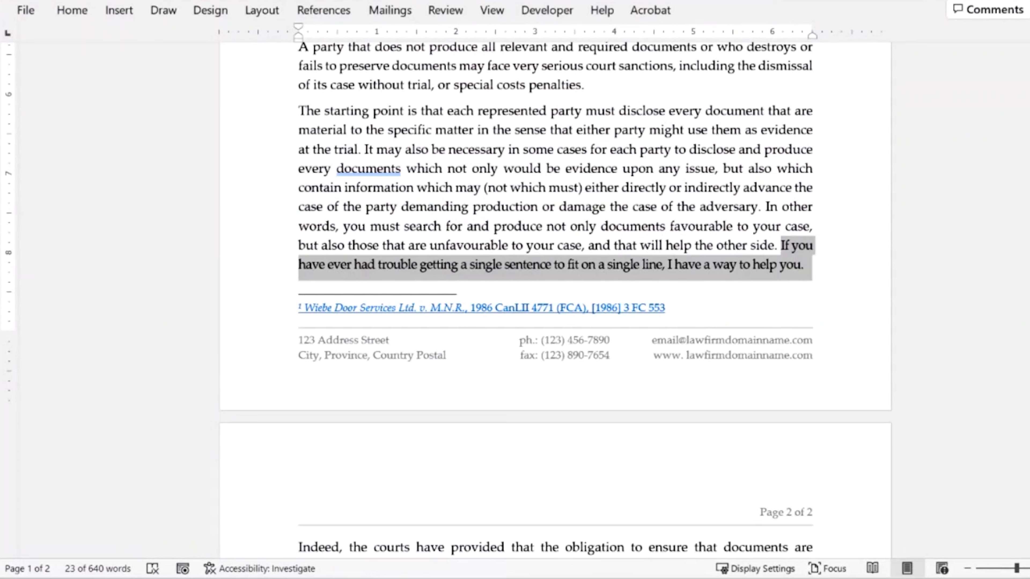
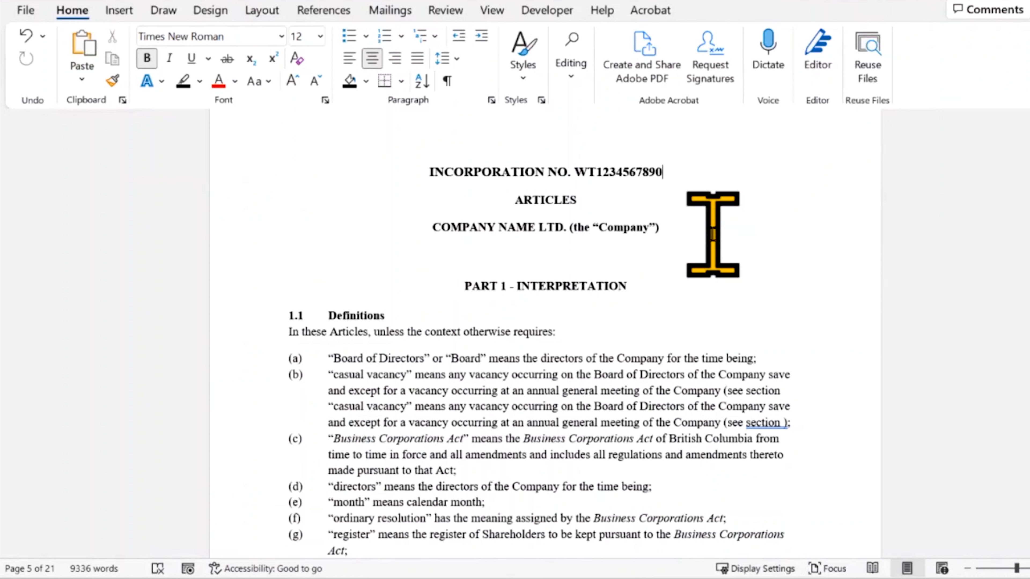
# - Show the company Articles' heading outline for navigation and collapse it to the PART headings only
pyautogui.hotkey('ctrl', 'f')
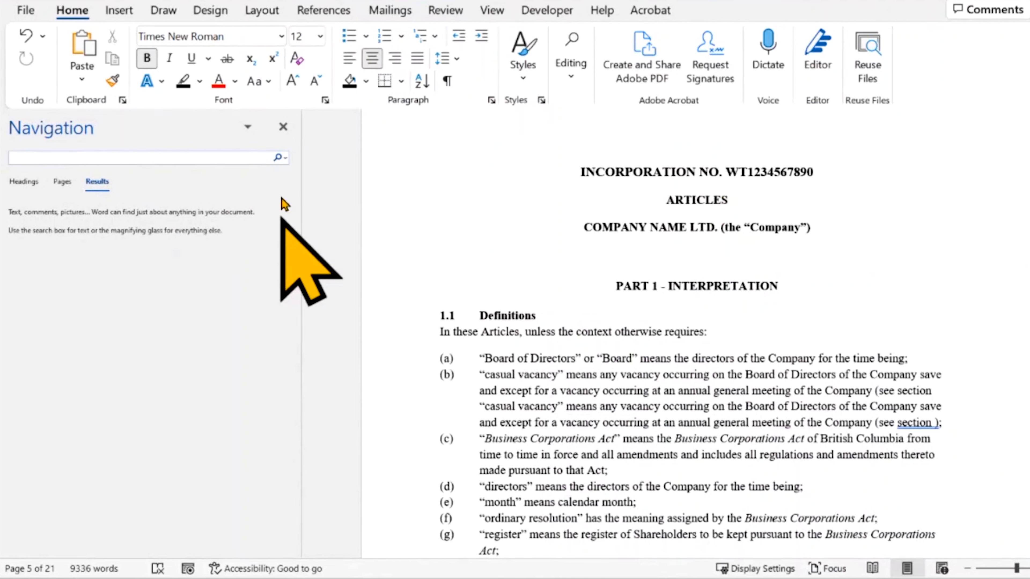
pyautogui.click(22, 181)
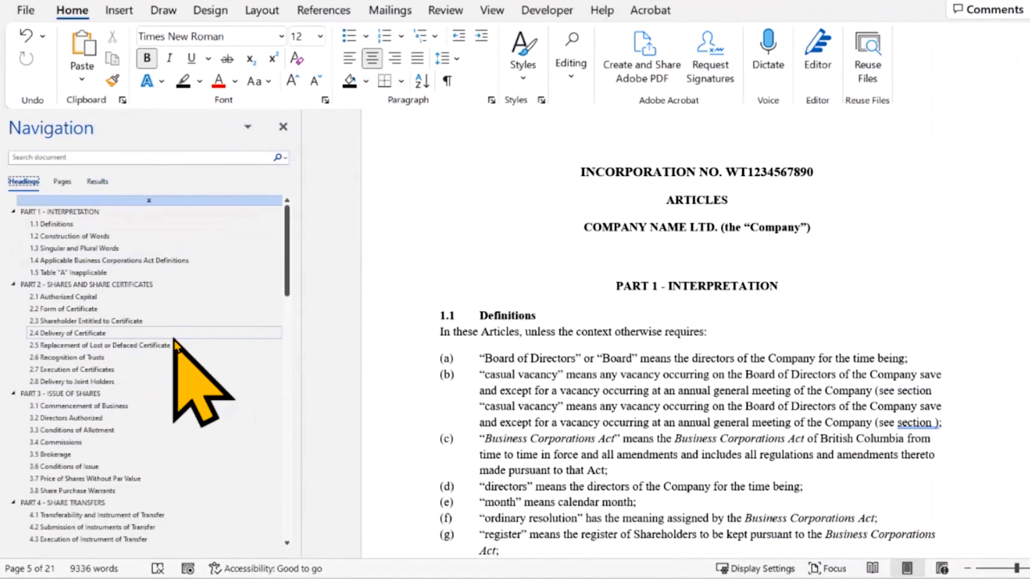
pyautogui.rightClick(163, 346)
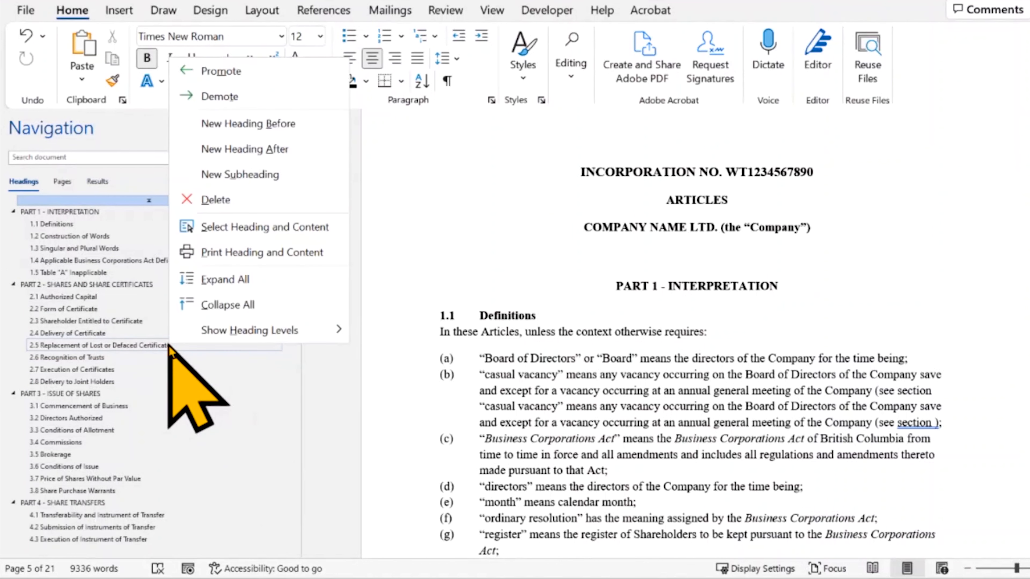
pyautogui.click(232, 313)
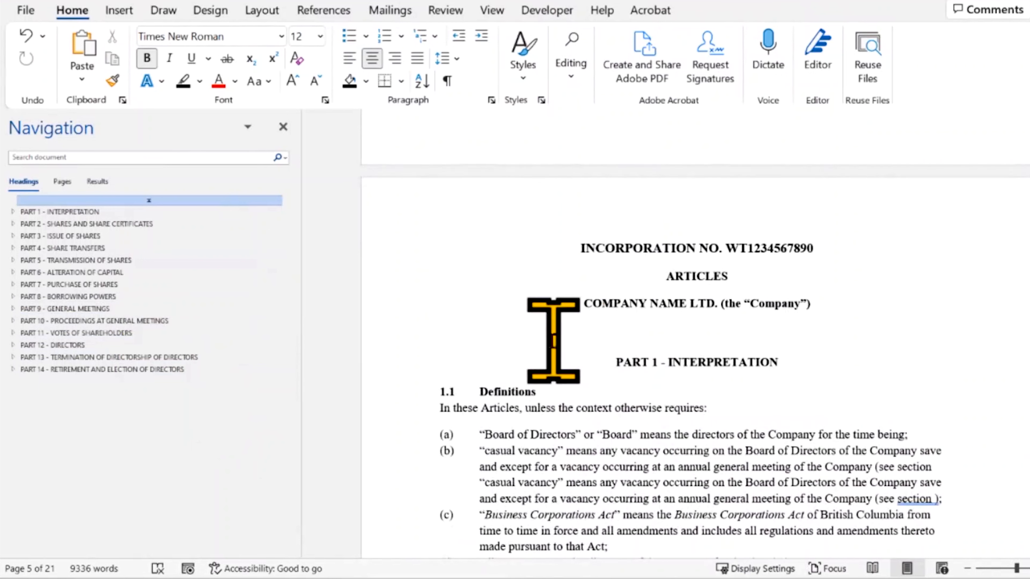
# - Place the cursor in the PART 1 - INTERPRETATION heading of the Articles
pyautogui.scroll(1, 547, 339)
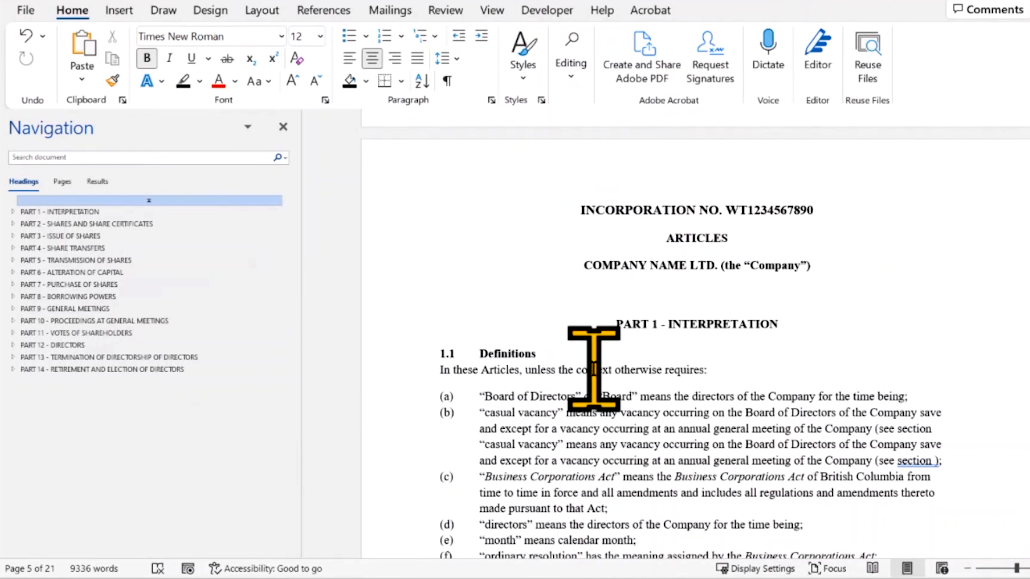
pyautogui.press('Down')
pyautogui.press('Down')
pyautogui.press('Down')
pyautogui.press('Up')
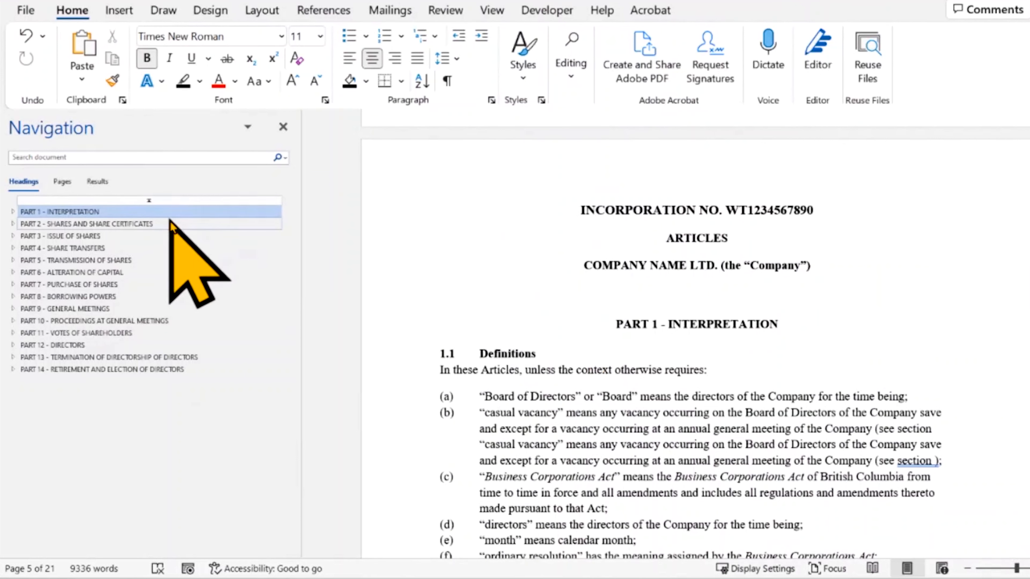
# - Select the PART 1 - INTERPRETATION heading in the Articles and open the Heading 1 style for modification
pyautogui.press('Up')
pyautogui.press('Down')
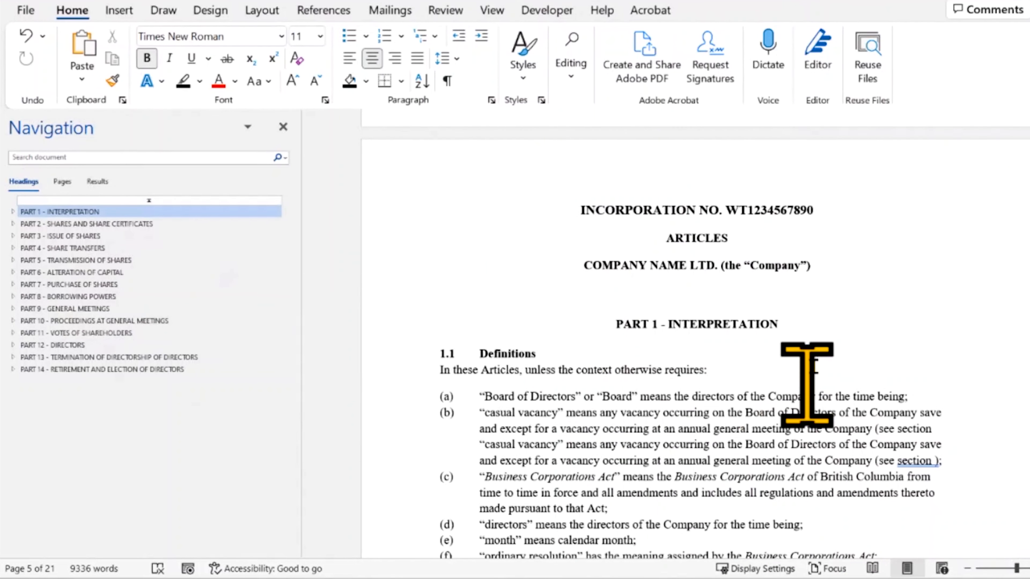
pyautogui.hotkey('shift', 'Home')
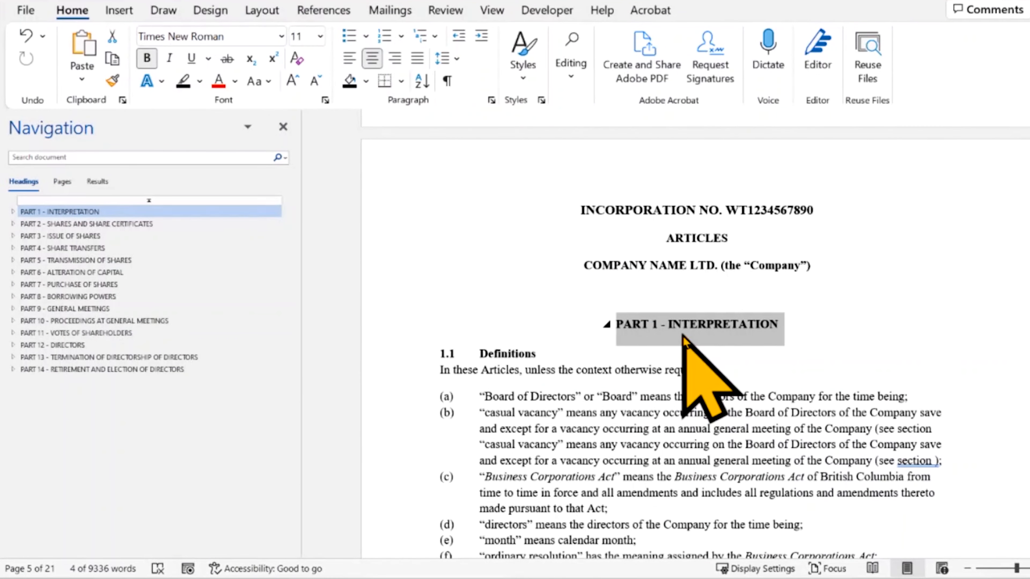
pyautogui.click(522, 77)
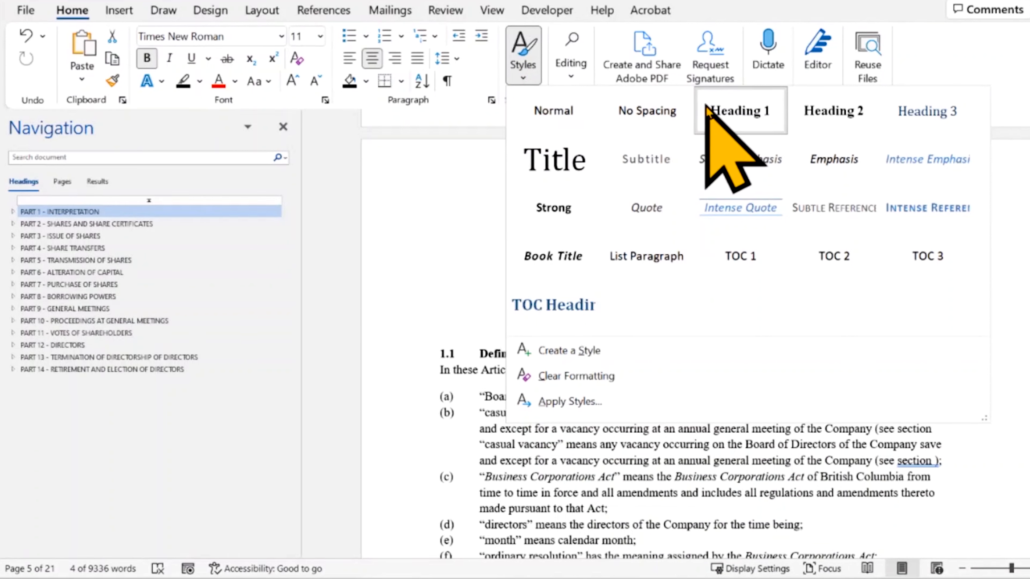
pyautogui.rightClick(726, 110)
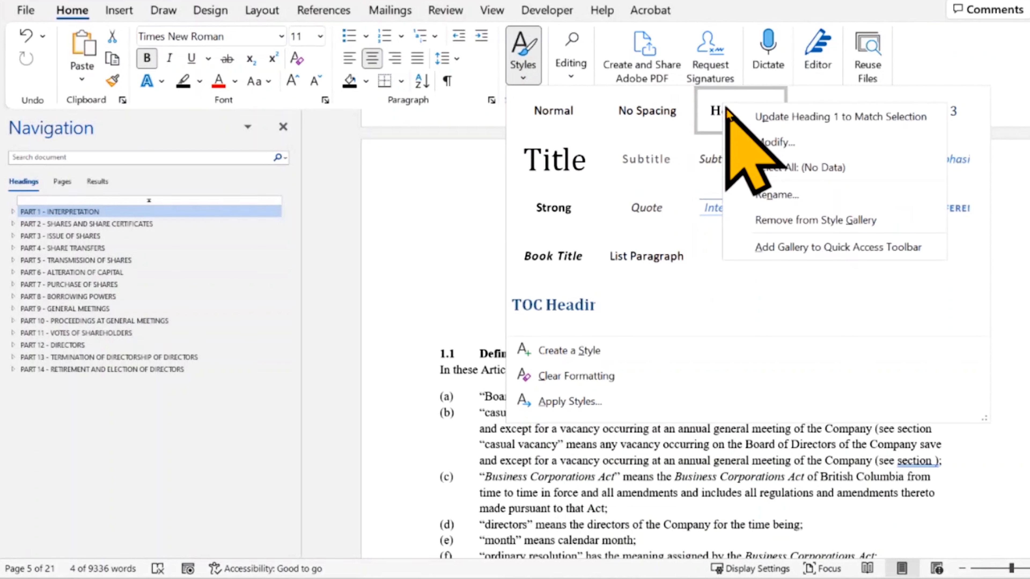
pyautogui.click(757, 140)
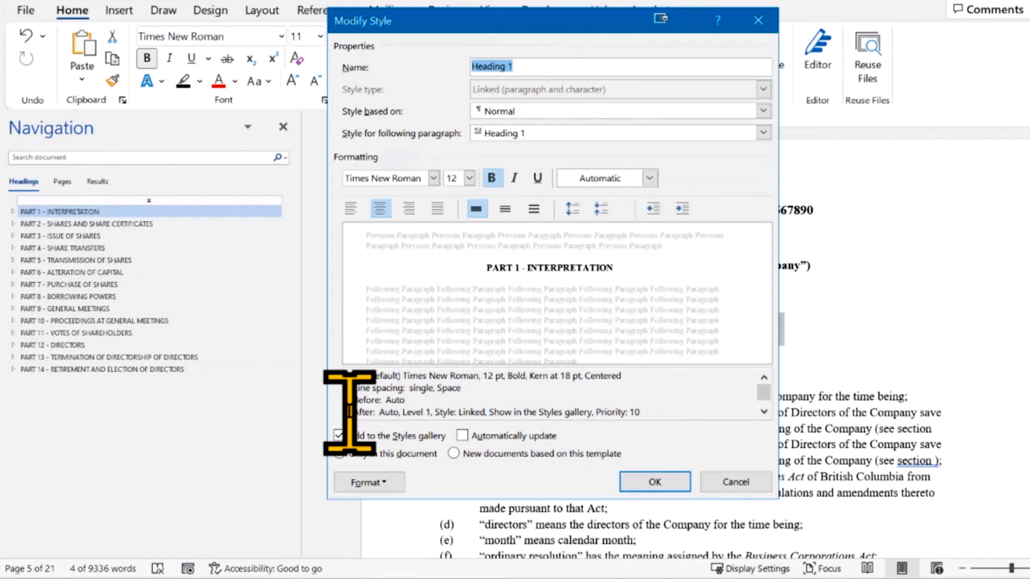
# - Examine the Heading 1 style's font and spacing description and its additional format categories, and close the style settings without changes
pyautogui.moveTo(433, 387); pyautogui.dragTo(353, 376)
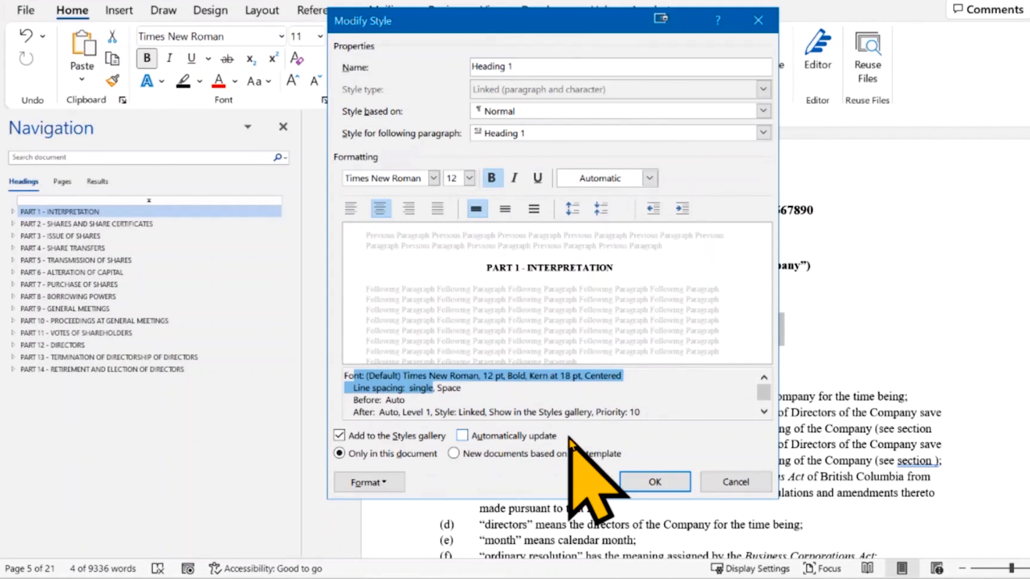
pyautogui.click(499, 371)
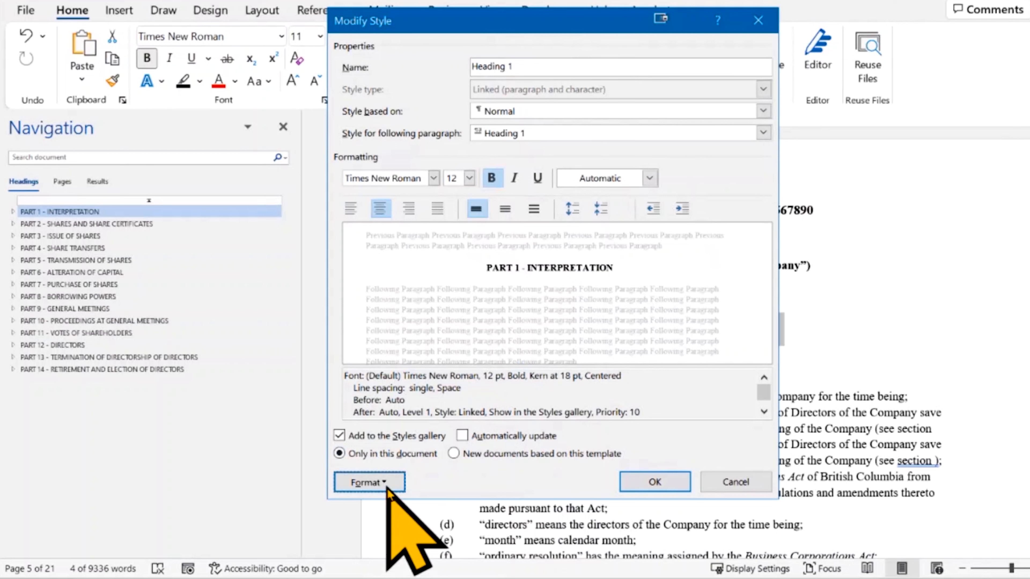
pyautogui.click(369, 482)
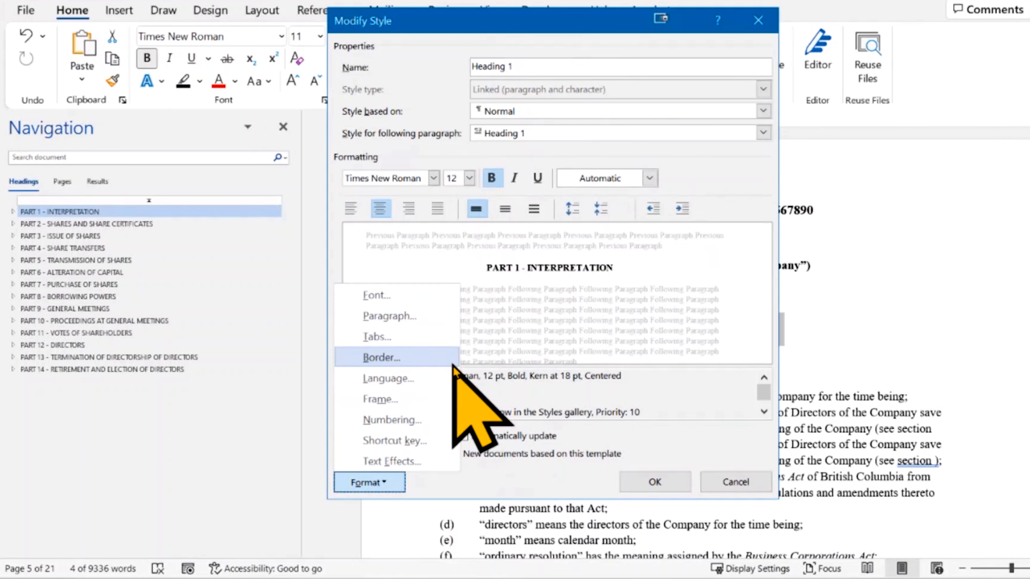
pyautogui.click(747, 432)
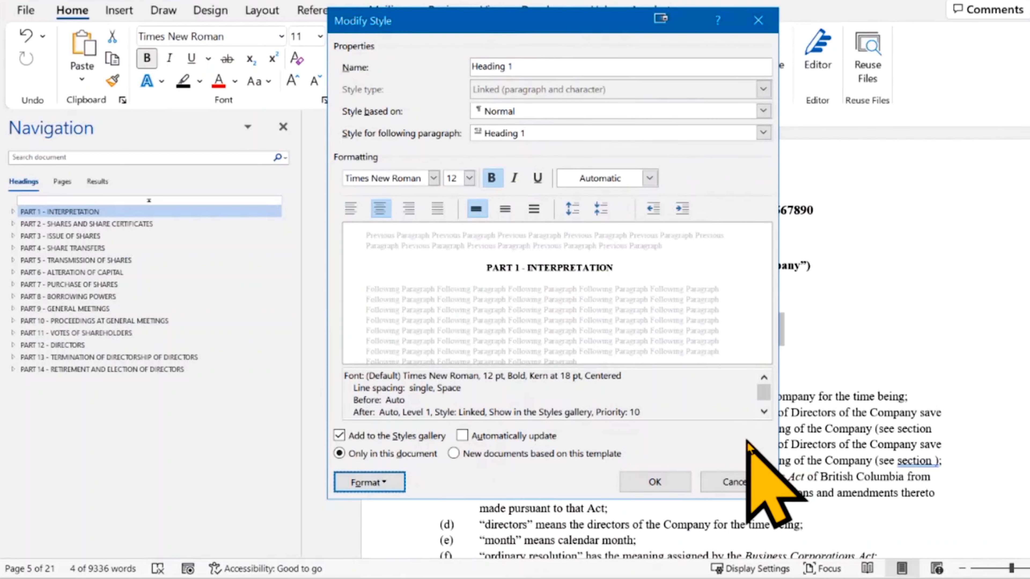
pyautogui.click(761, 487)
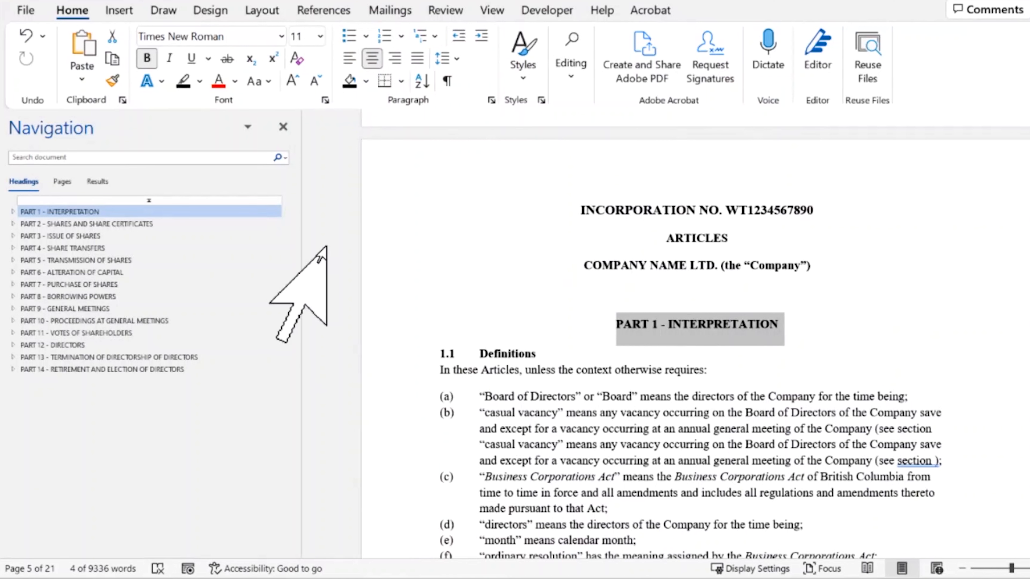
# - Expand PART 1 in the heading outline and jump to sections 1.2 Construction of Words, 1.3 Singular and Plural Words, and 1.1 Definitions
pyautogui.scroll(-2, 706, 320)
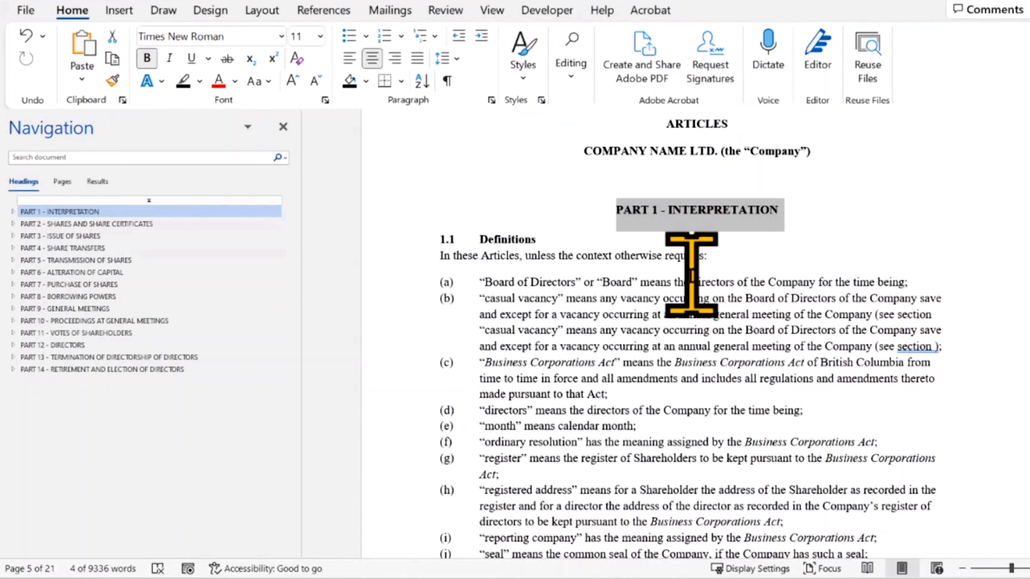
pyautogui.press('Down')
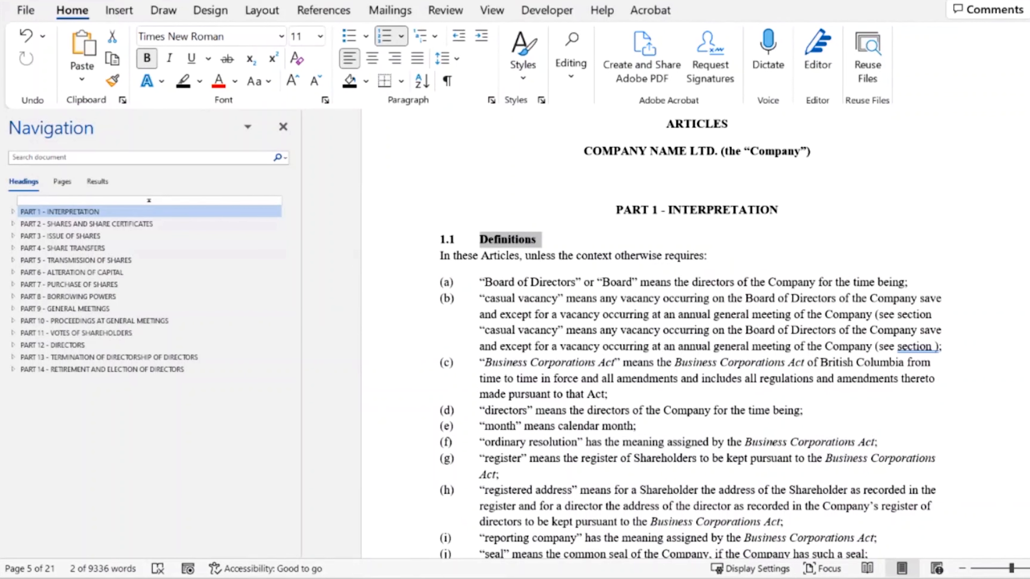
pyautogui.click(13, 212)
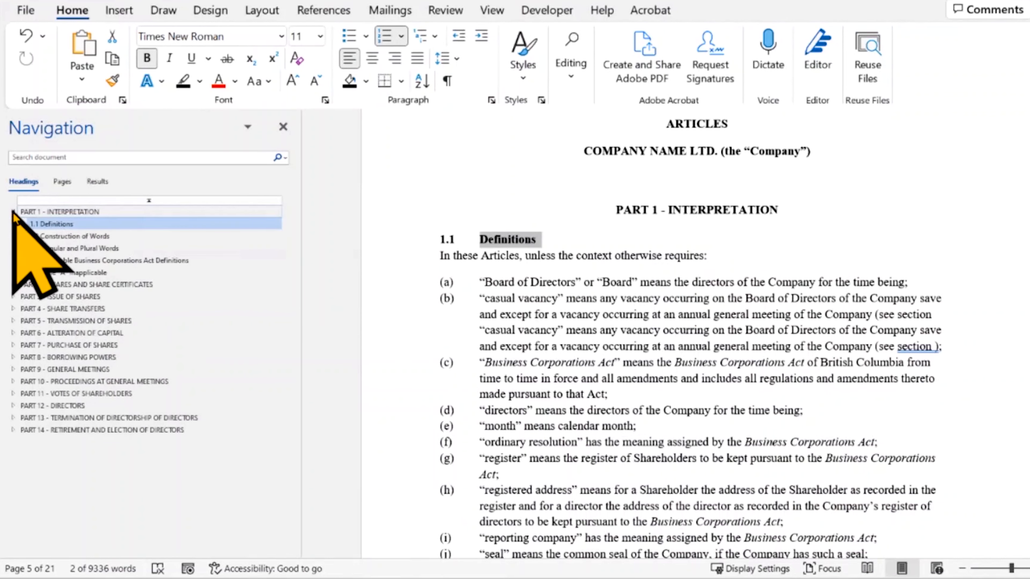
pyautogui.click(116, 236)
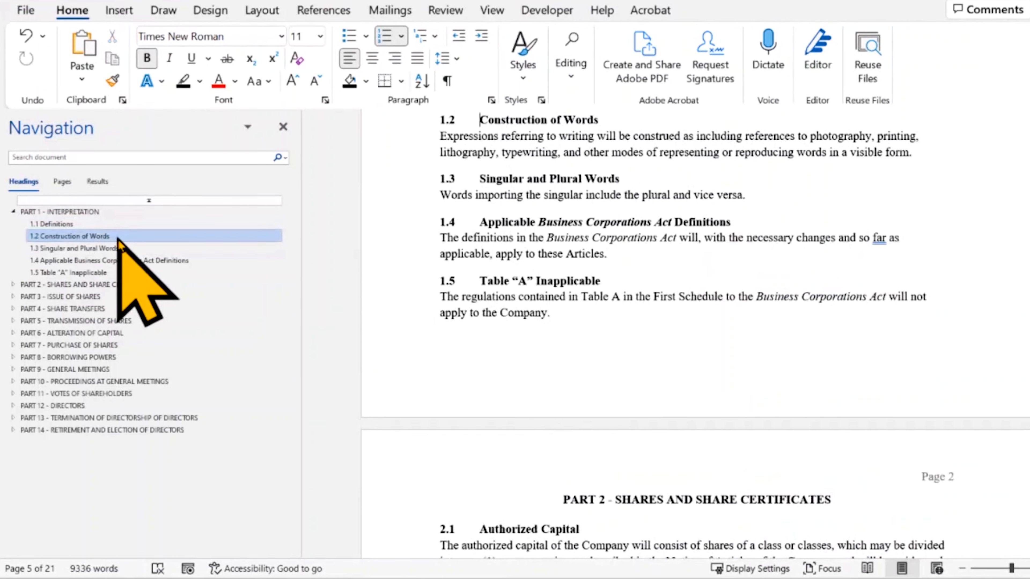
pyautogui.click(118, 248)
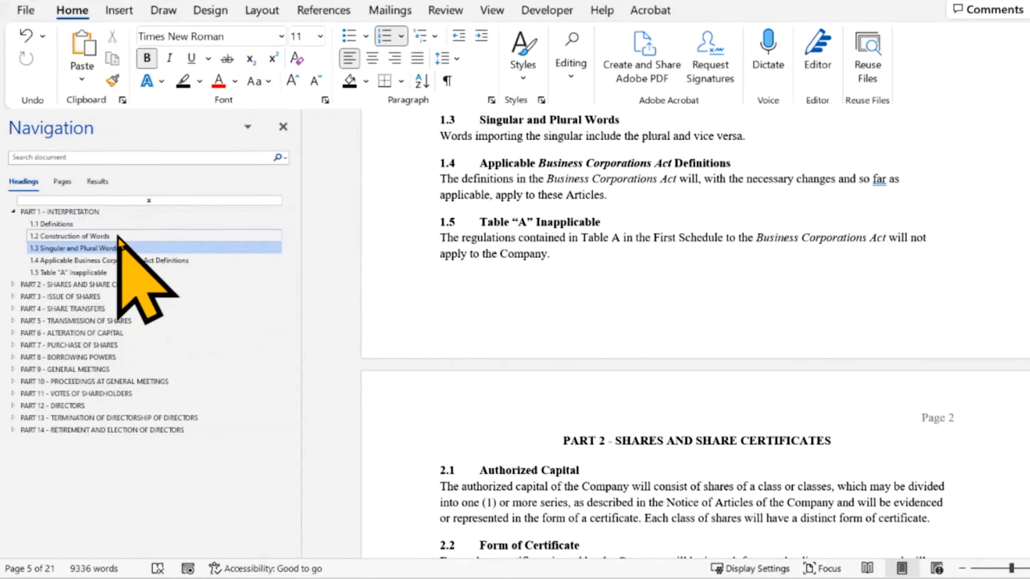
pyautogui.click(118, 223)
pyautogui.scroll(3, 690, 264)
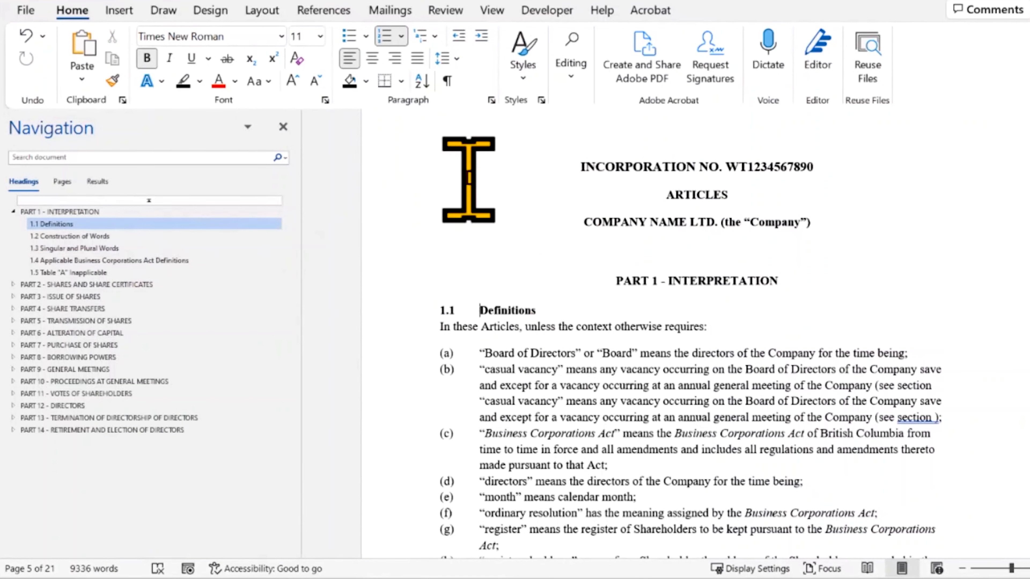
# - Examine the Heading 2 style's definition used for section 1.1 Definitions and close it without changes
pyautogui.click(536, 81)
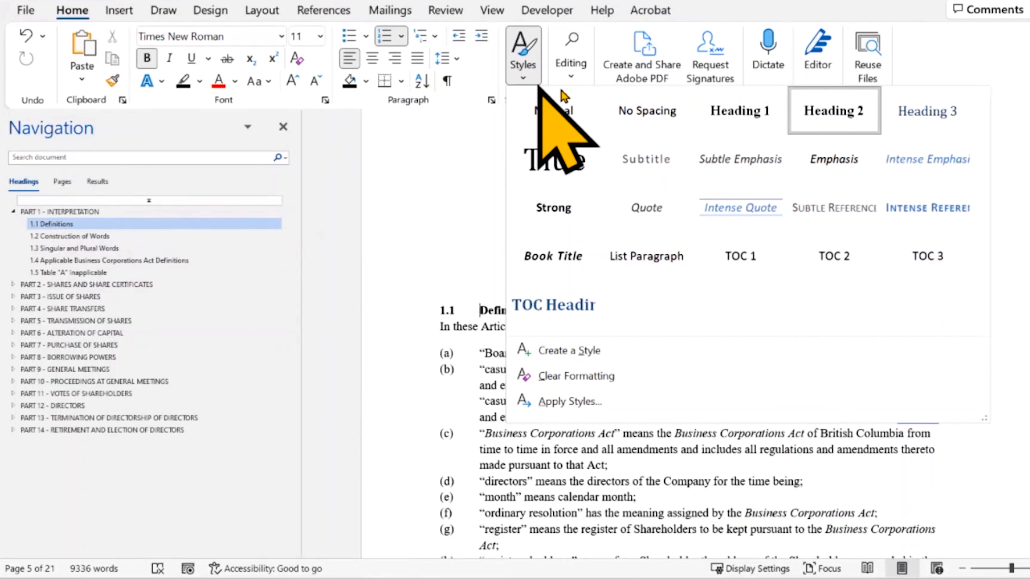
pyautogui.rightClick(840, 114)
pyautogui.click(884, 144)
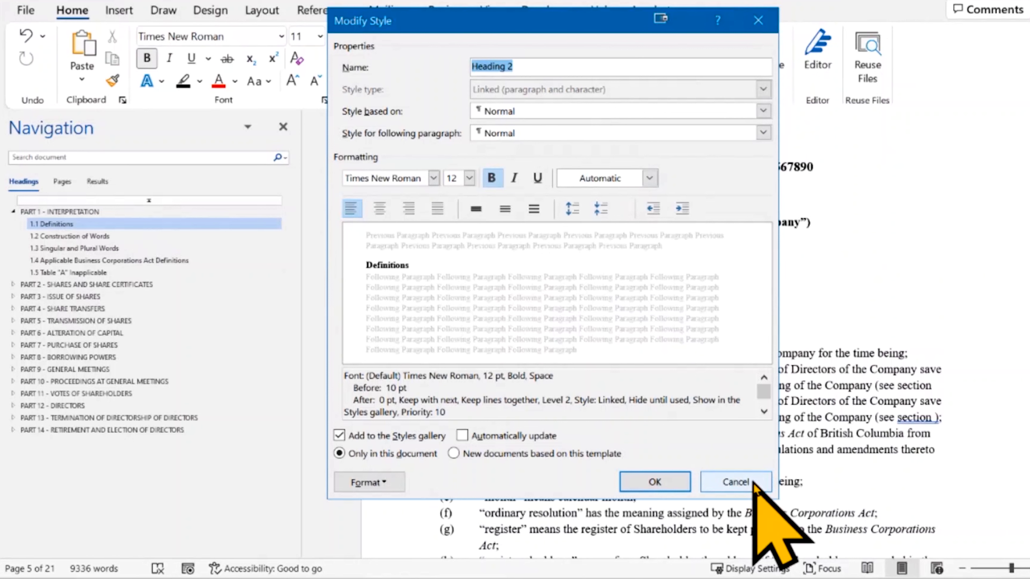
pyautogui.click(734, 482)
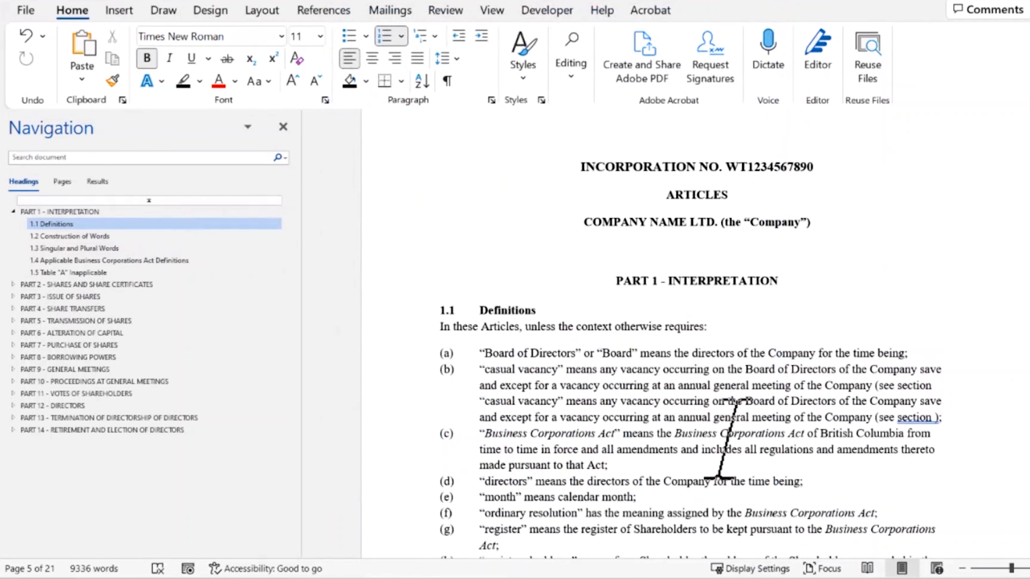
# - Select the heading text "Definitions" of section 1.1 in the Articles
pyautogui.hotkey('shift', 'End')
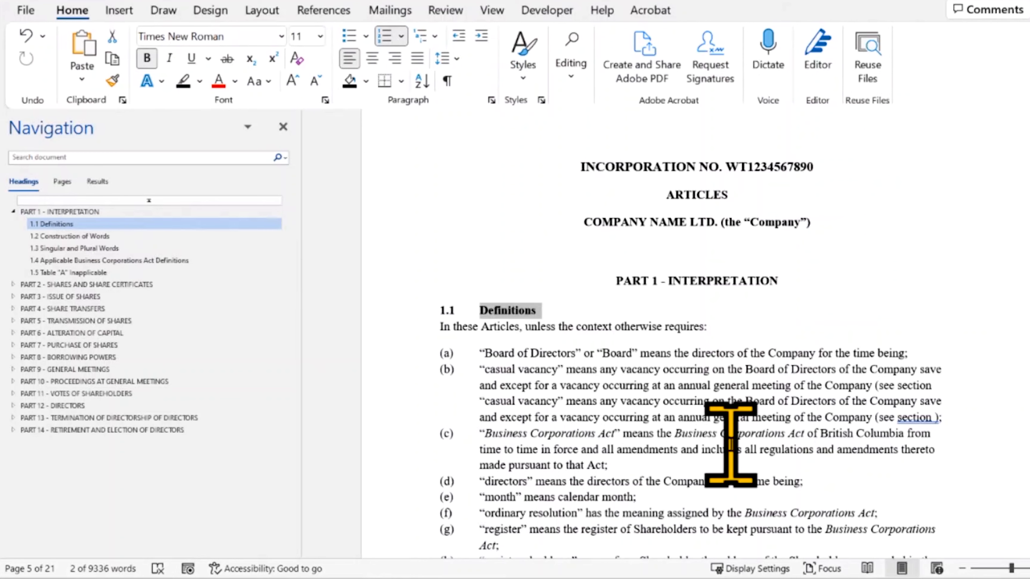
pyautogui.scroll(-2, 726, 430)
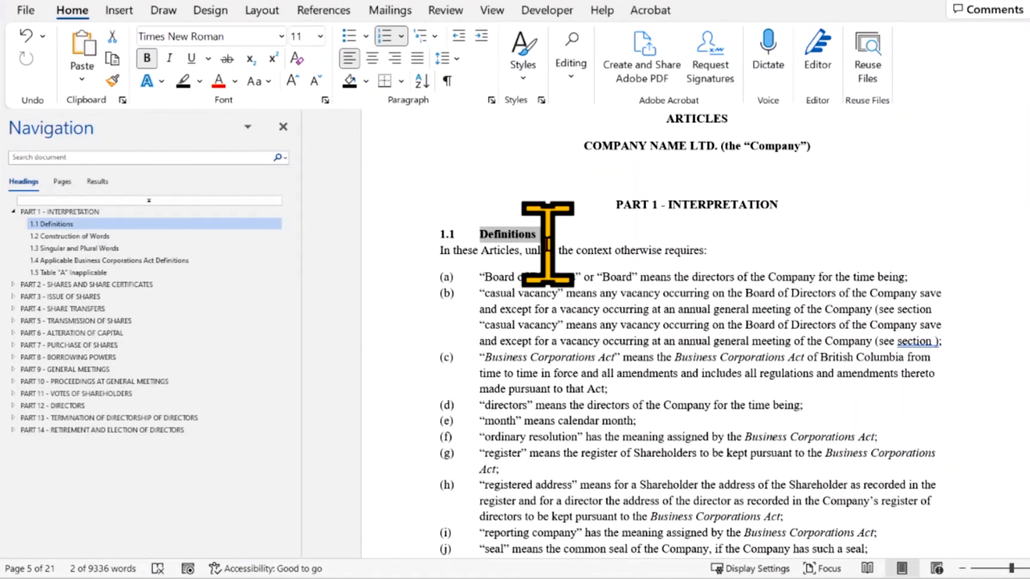
pyautogui.scroll(2, 690, 286)
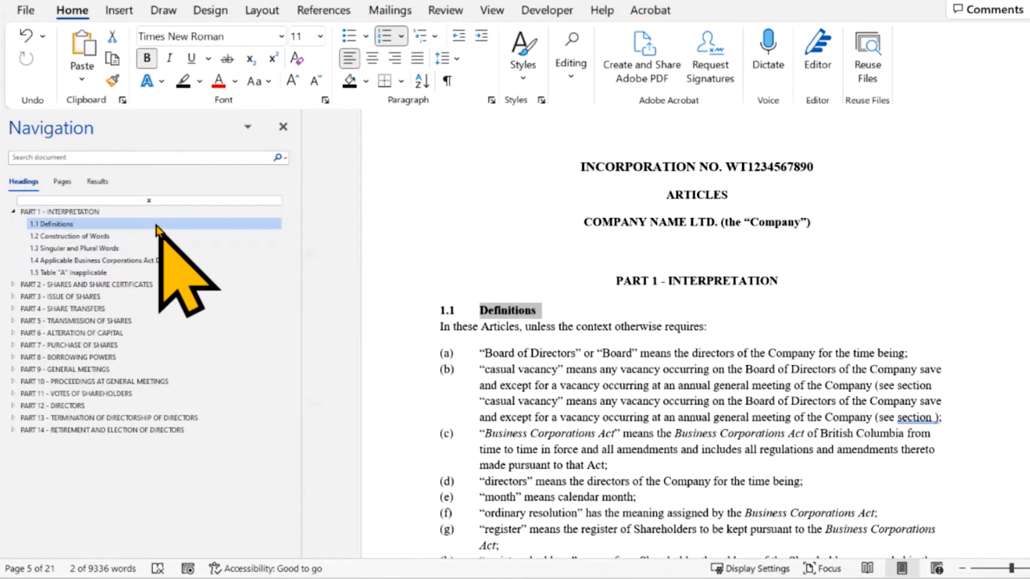
# - Look through Part 1 from section 1.1 Definitions onward and place the cursor in the Part 2 - Shares and Share Certificates heading
pyautogui.moveTo(617, 277); pyautogui.dragTo(748, 307)
pyautogui.click(796, 385)
pyautogui.scroll(-5, 797, 391)
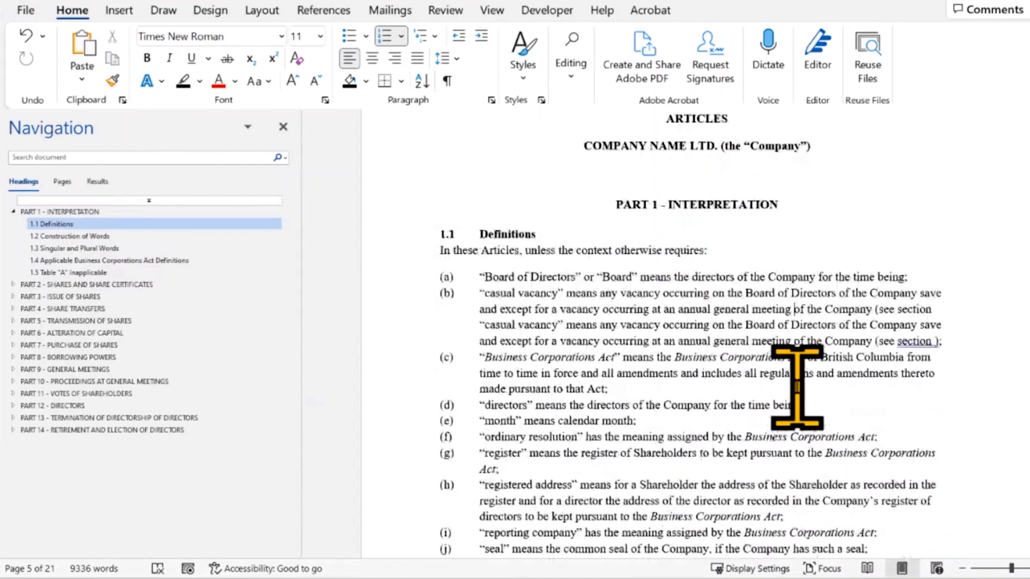
pyautogui.scroll(-2, 779, 376)
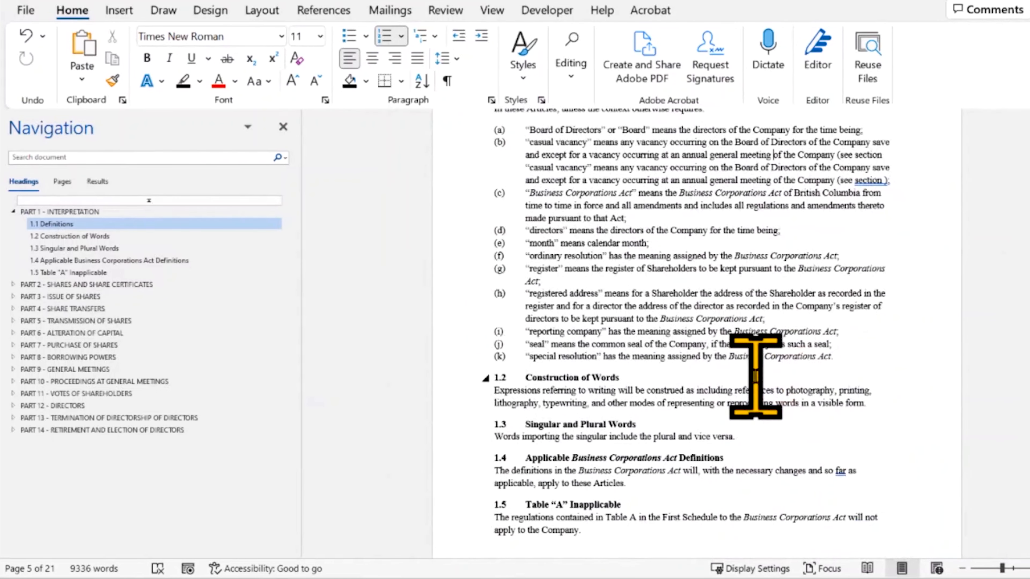
pyautogui.scroll(-10, 762, 379)
pyautogui.scroll(-1, 758, 337)
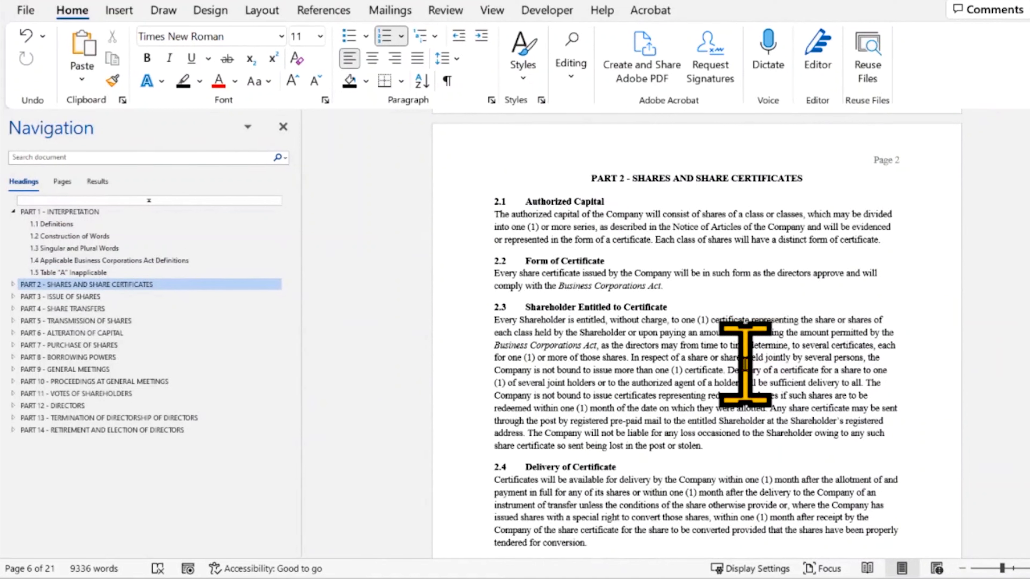
pyautogui.click(605, 179)
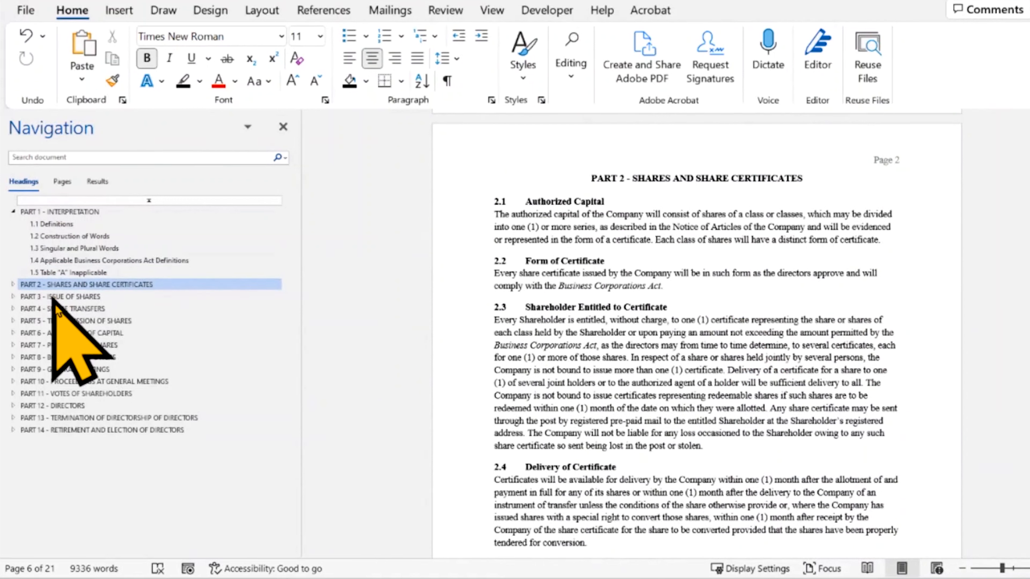
# - Collapse Part 1 in the document outline, then expand all headings to show every subsection
pyautogui.click(13, 211)
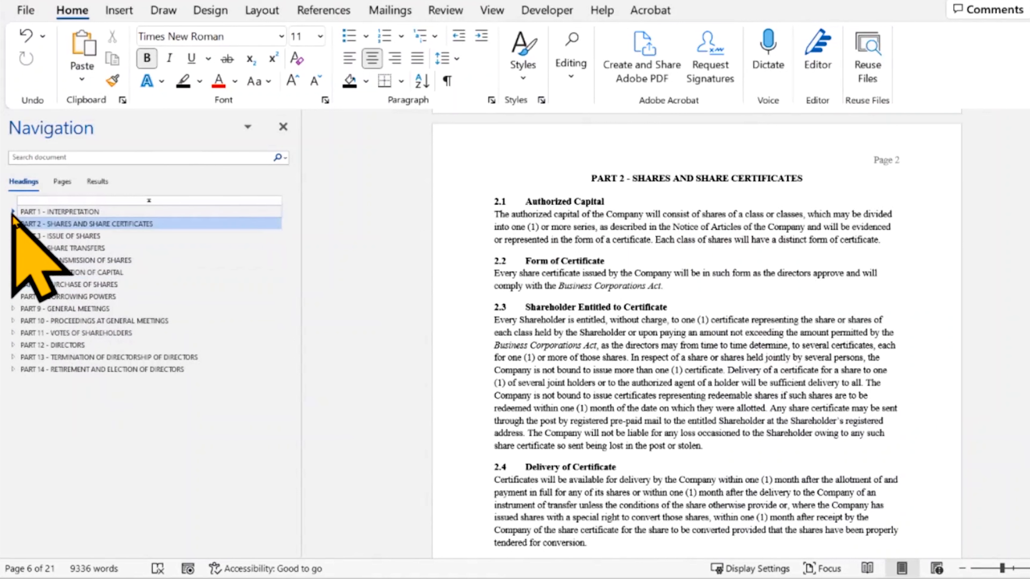
pyautogui.rightClick(102, 253)
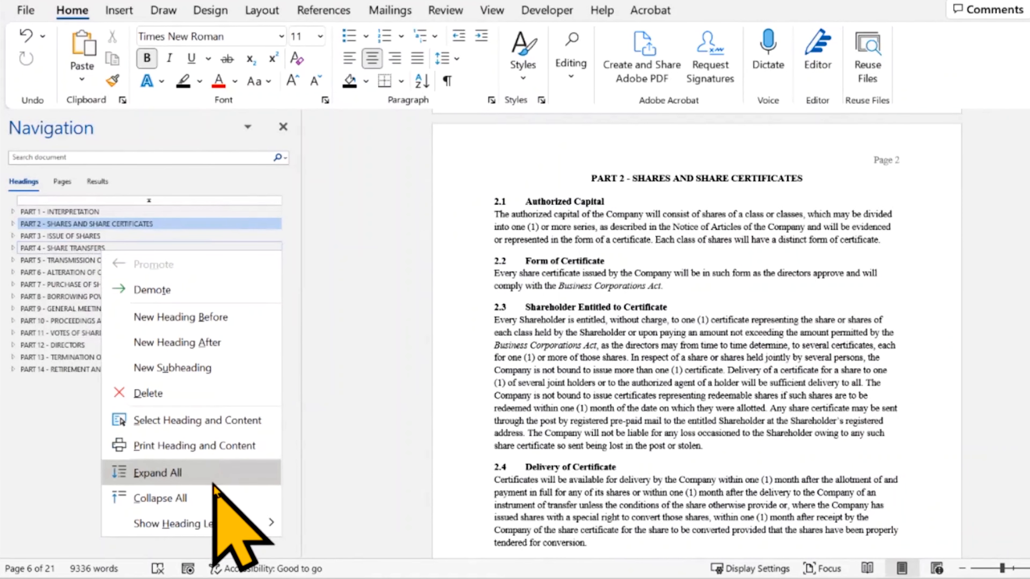
pyautogui.click(209, 474)
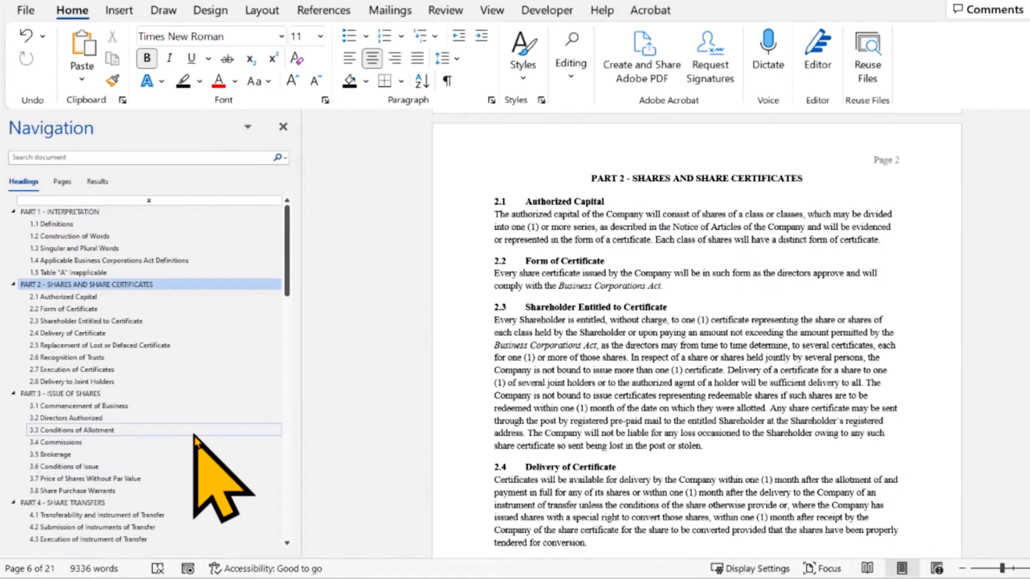
# - Browse the expanded outline to Part 12 and go to section 12.5 Appointment of Attorneys
pyautogui.scroll(-7, 191, 424)
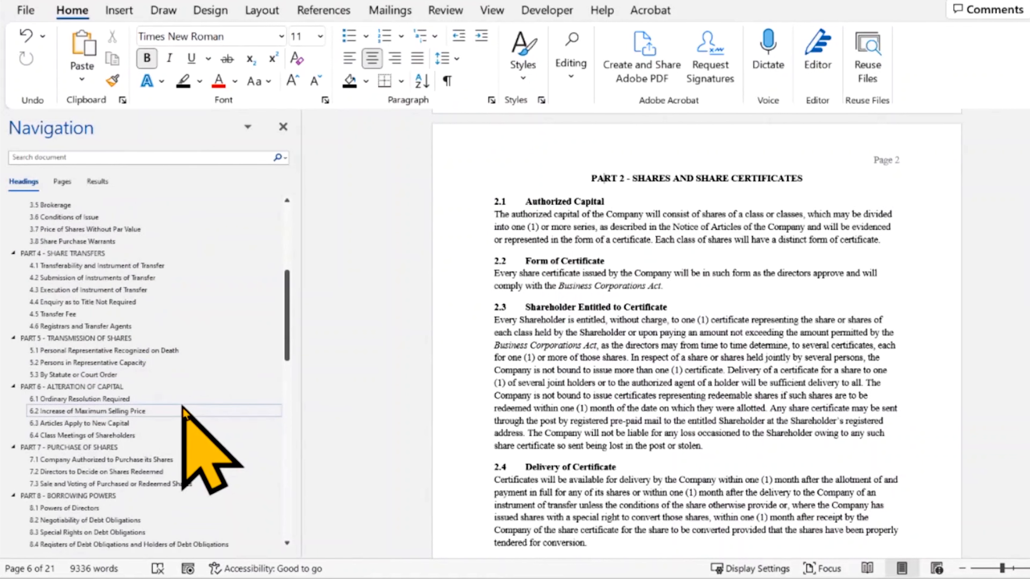
pyautogui.scroll(-15, 182, 407)
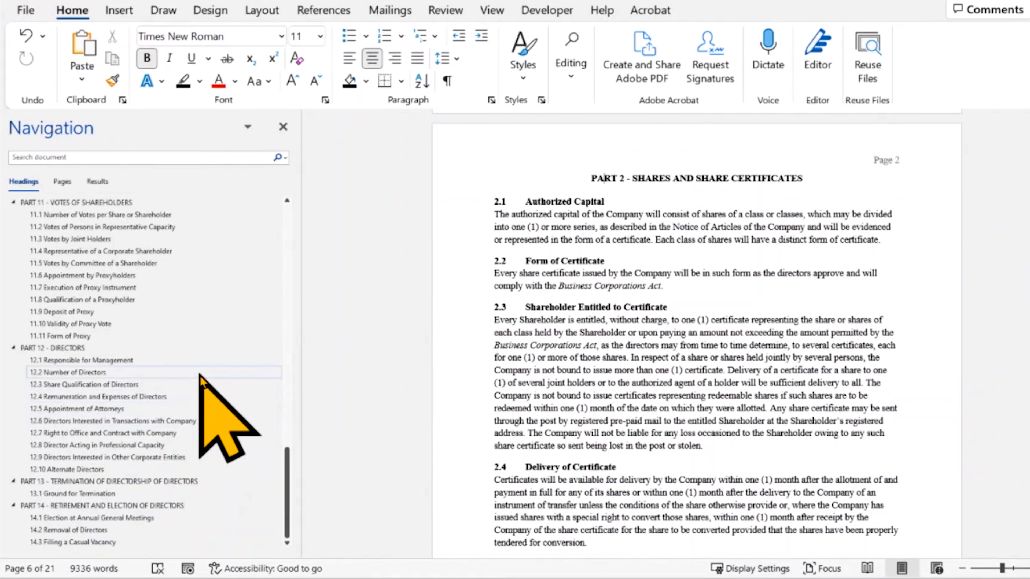
pyautogui.scroll(3, 202, 387)
pyautogui.scroll(-3, 202, 392)
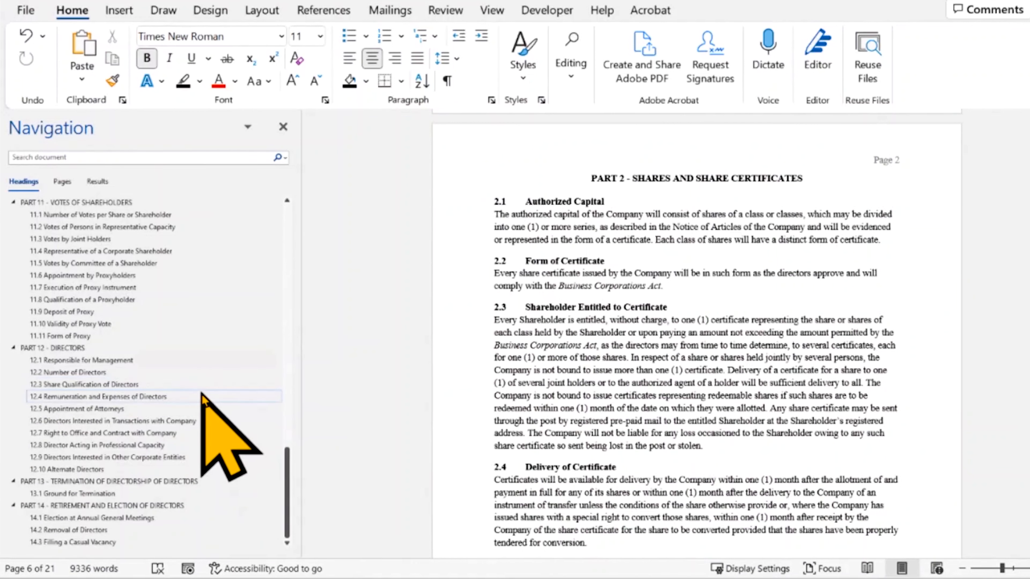
pyautogui.click(127, 410)
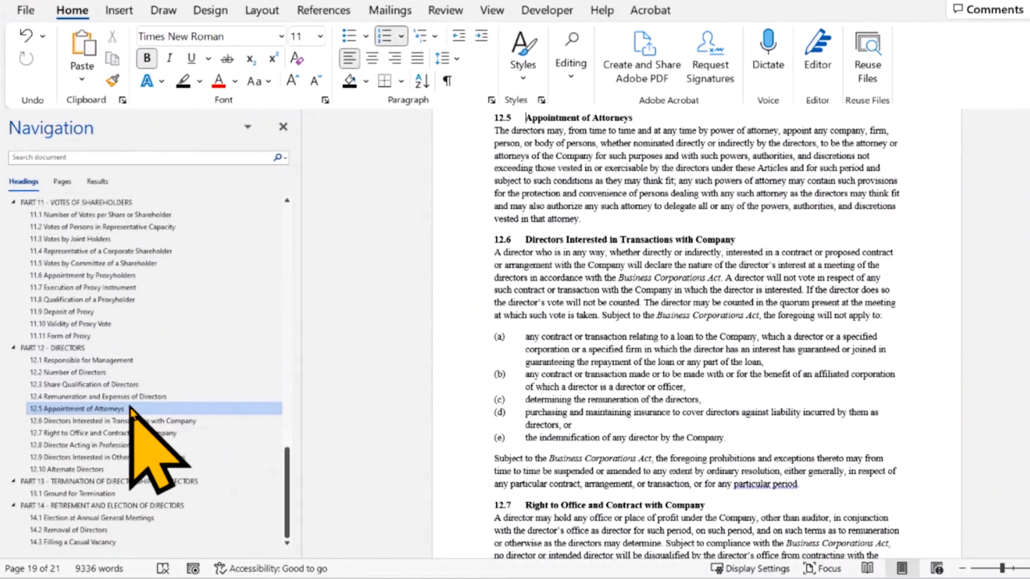
# - Search the document for "appointment of attorney", view the match in context, and clear the search
pyautogui.click(52, 161)
pyautogui.write('ap')
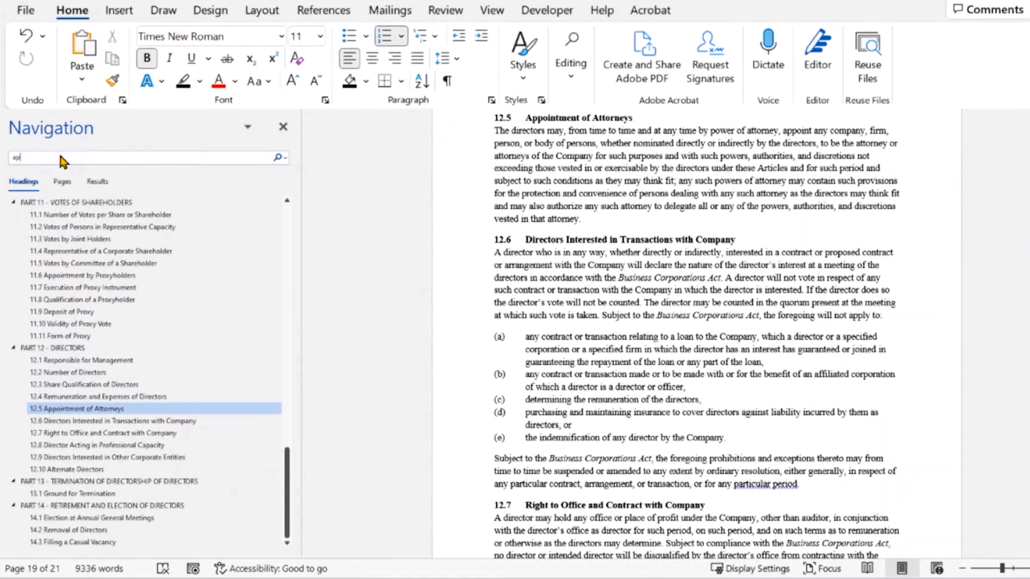
pyautogui.write('pointment')
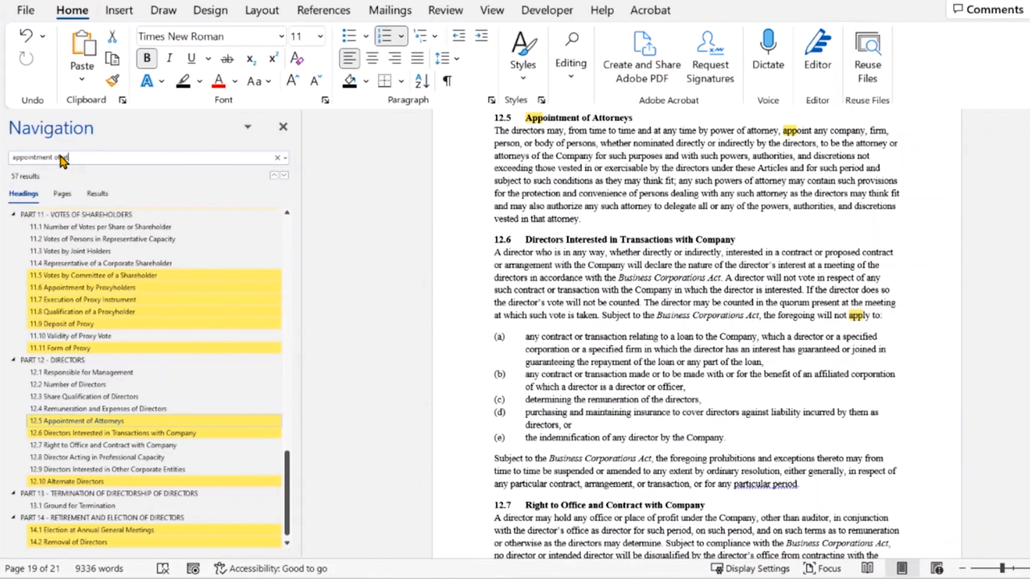
pyautogui.write(' of attorney')
pyautogui.press('Return')
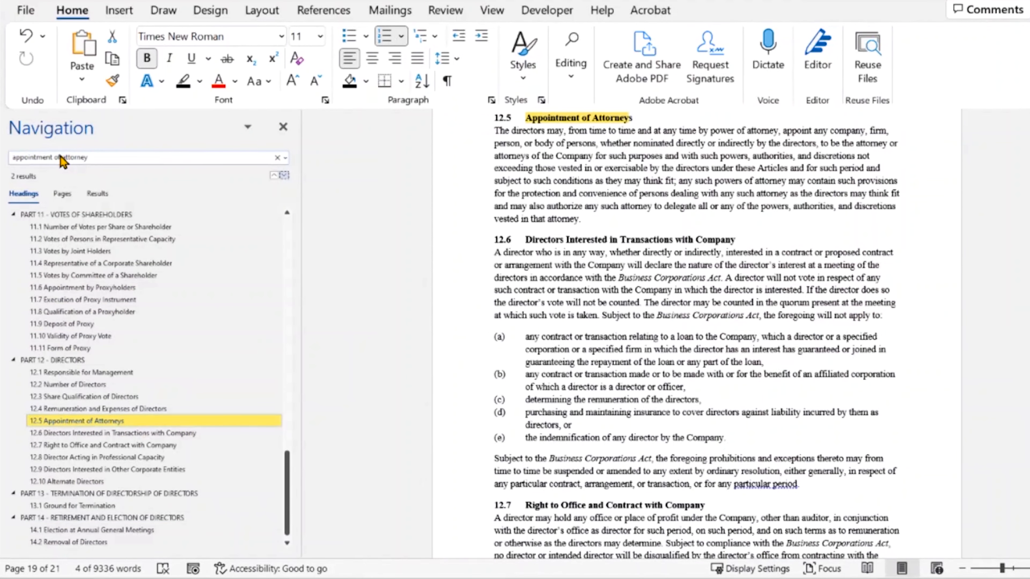
pyautogui.scroll(2, 613, 260)
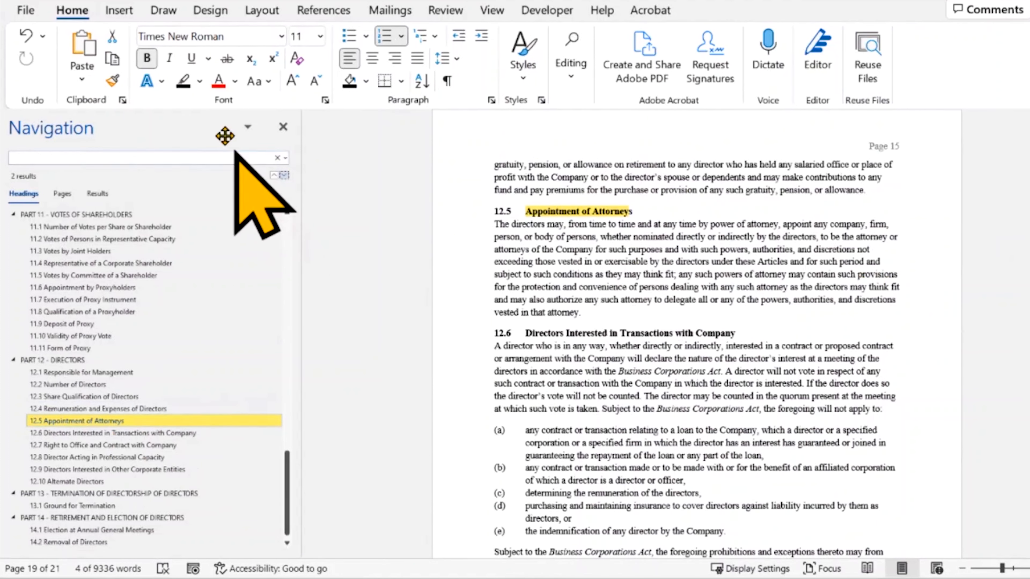
pyautogui.click(279, 157)
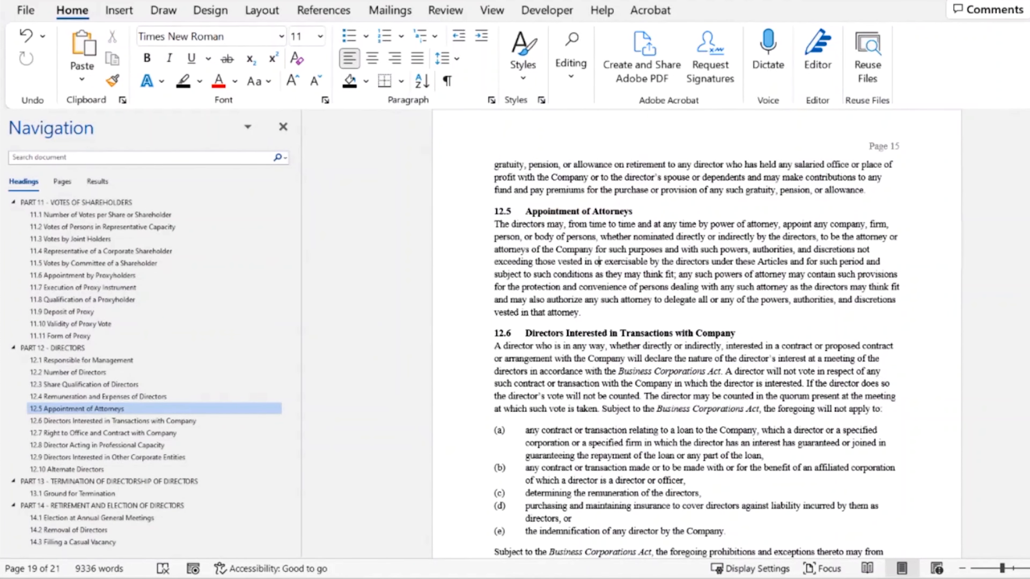
# - Collapse all headings in the outline so that only the Part titles are listed
pyautogui.scroll(6, 130, 426)
pyautogui.rightClick(105, 285)
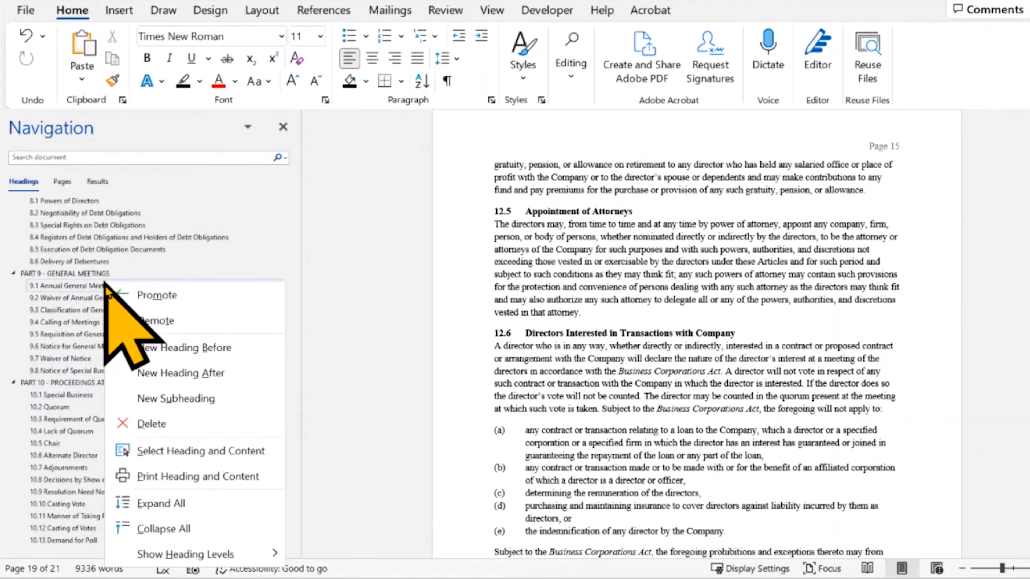
pyautogui.click(190, 529)
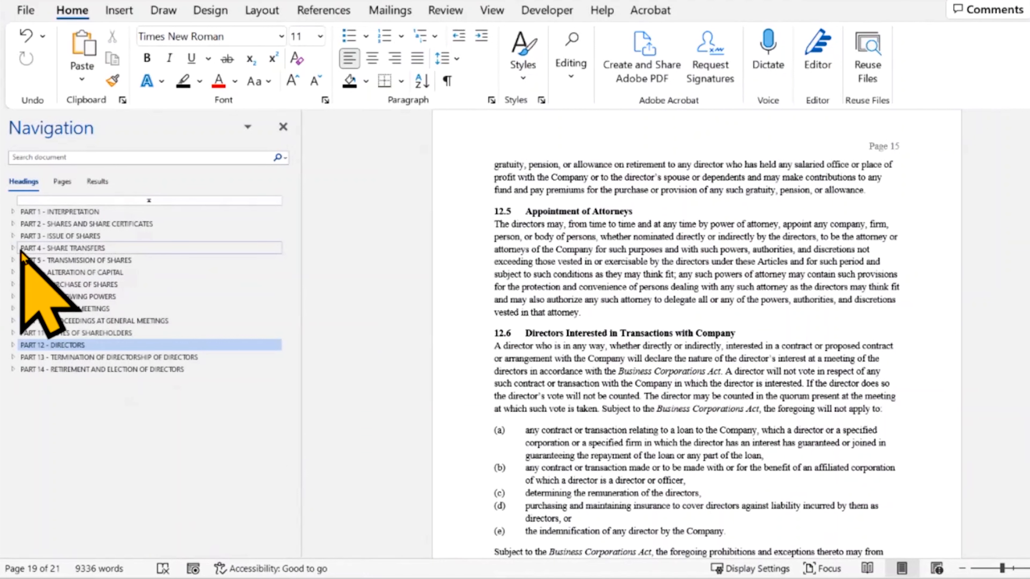
# - Expand Part 4 - Share Transfers in the outline and go to section 4.5 Transfer Fee
pyautogui.click(14, 249)
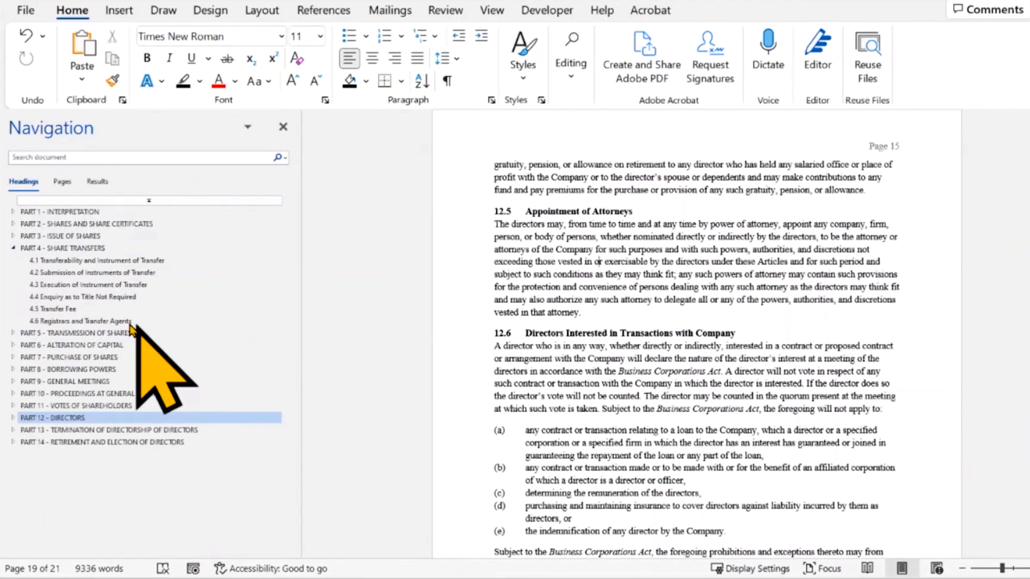
pyautogui.click(83, 308)
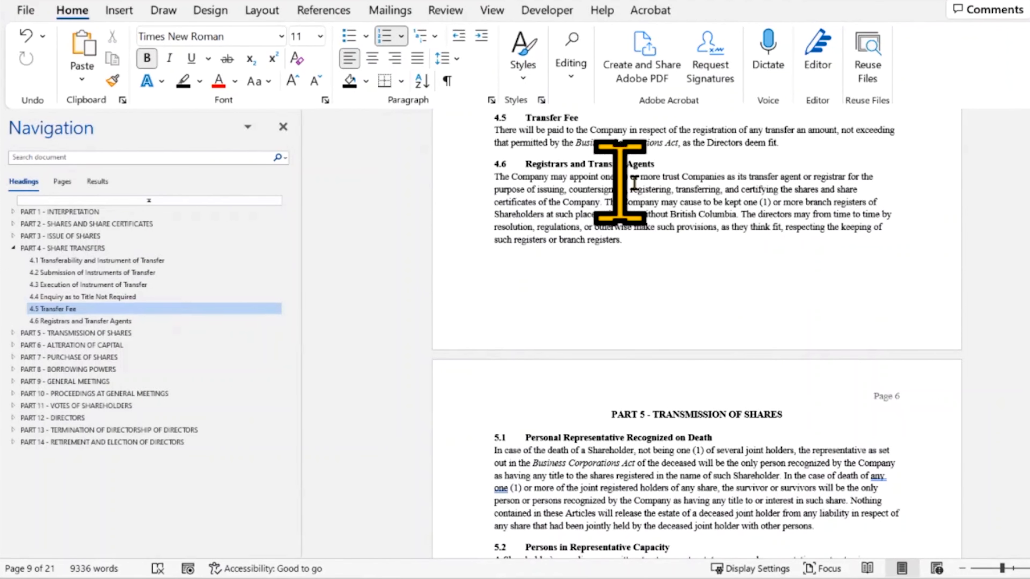
pyautogui.scroll(2, 619, 183)
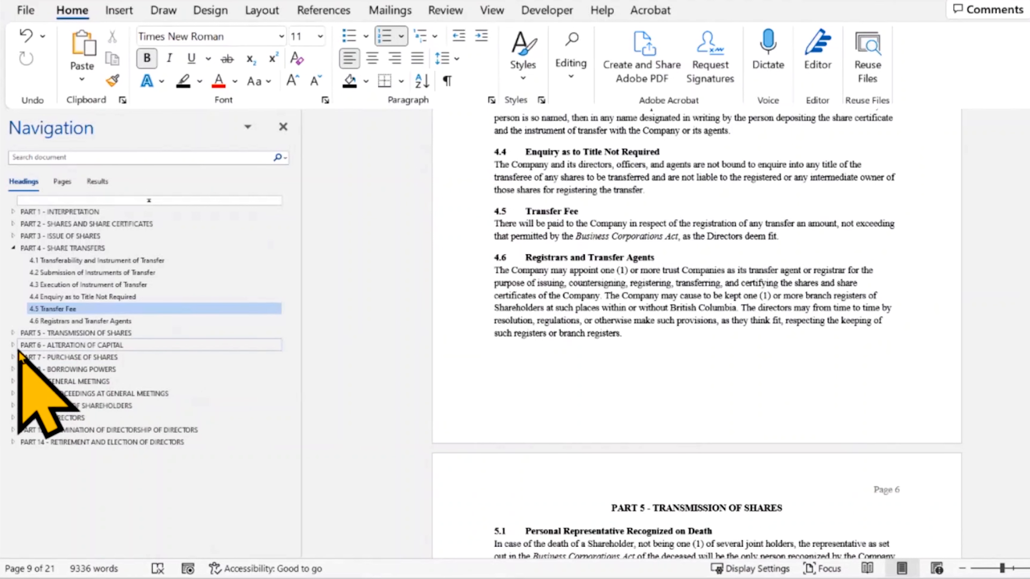
# - Go to Part 6 - Alteration of Capital and Part 12 - Directors through the outline, then collapse Part 4
pyautogui.click(25, 346)
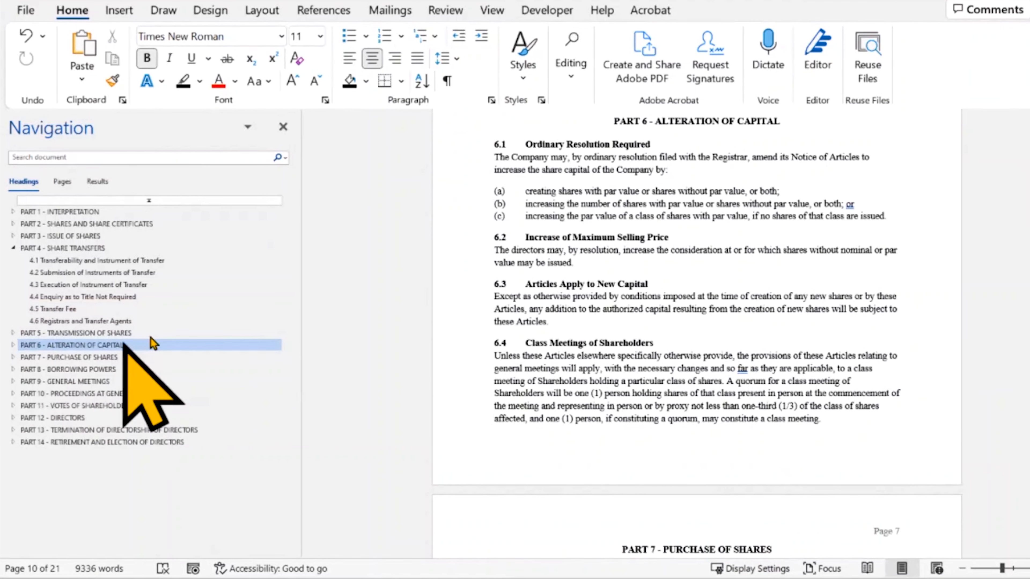
pyautogui.click(42, 419)
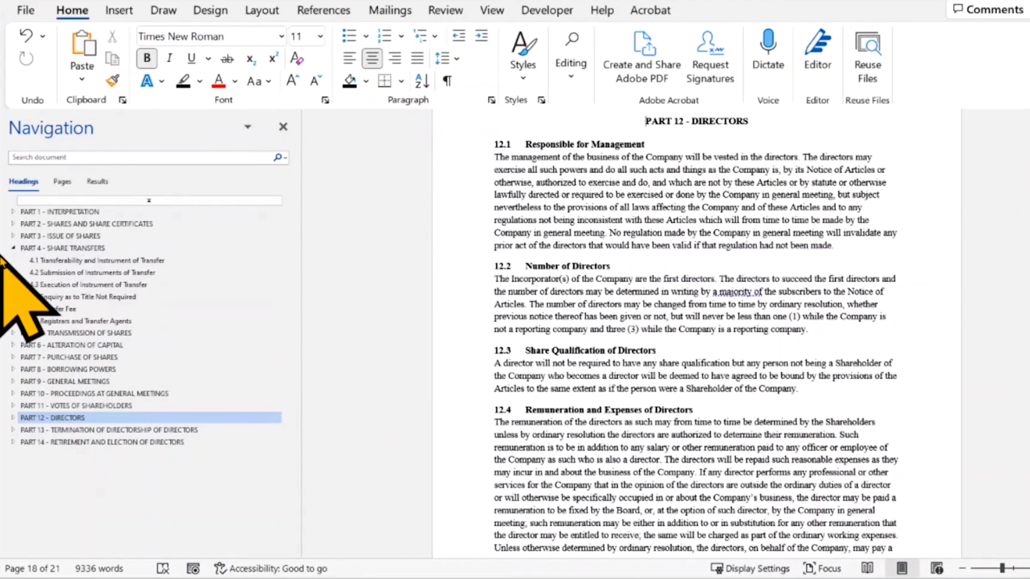
pyautogui.click(14, 249)
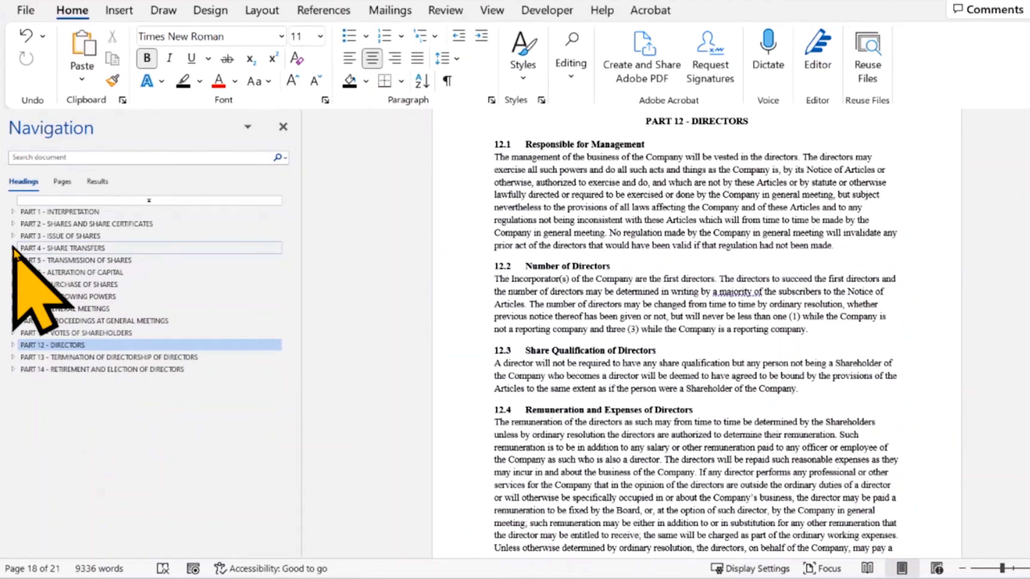
# - Insert an empty paragraph above the Date line at the end of Part 14 and apply the centred bold Part heading style
pyautogui.click(87, 369)
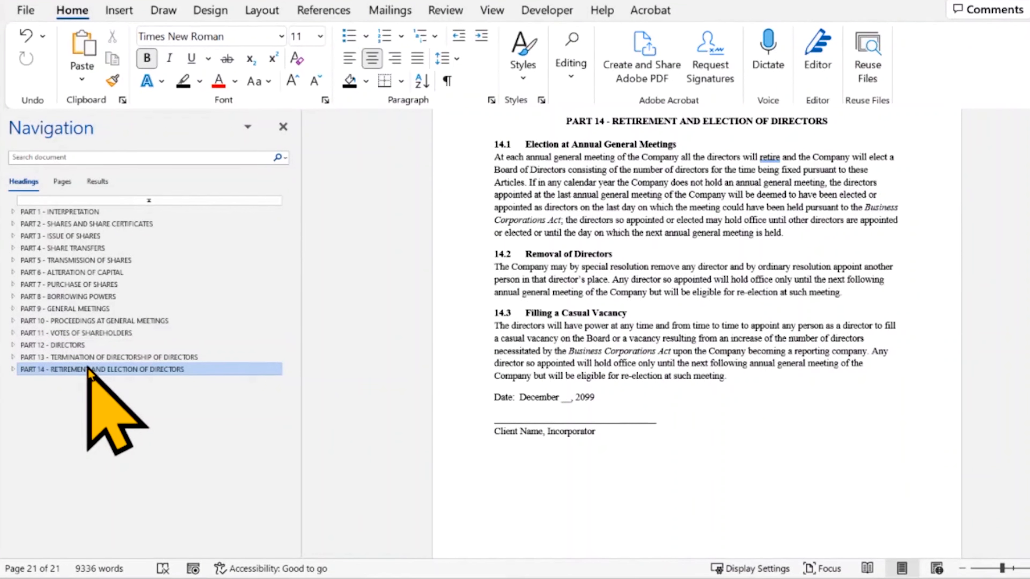
pyautogui.scroll(1, 563, 443)
pyautogui.click(795, 430)
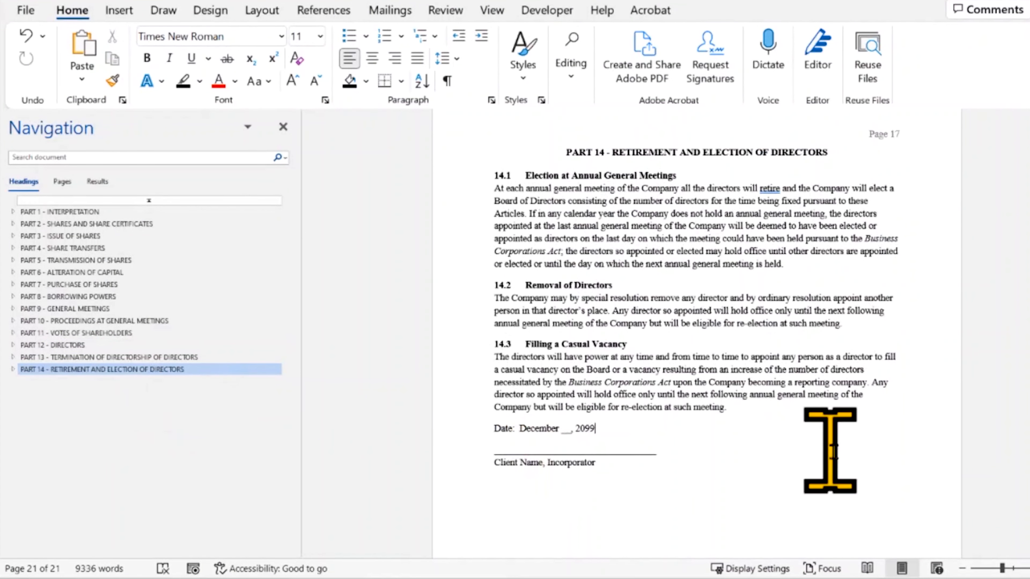
pyautogui.press('Home')
pyautogui.press('Return')
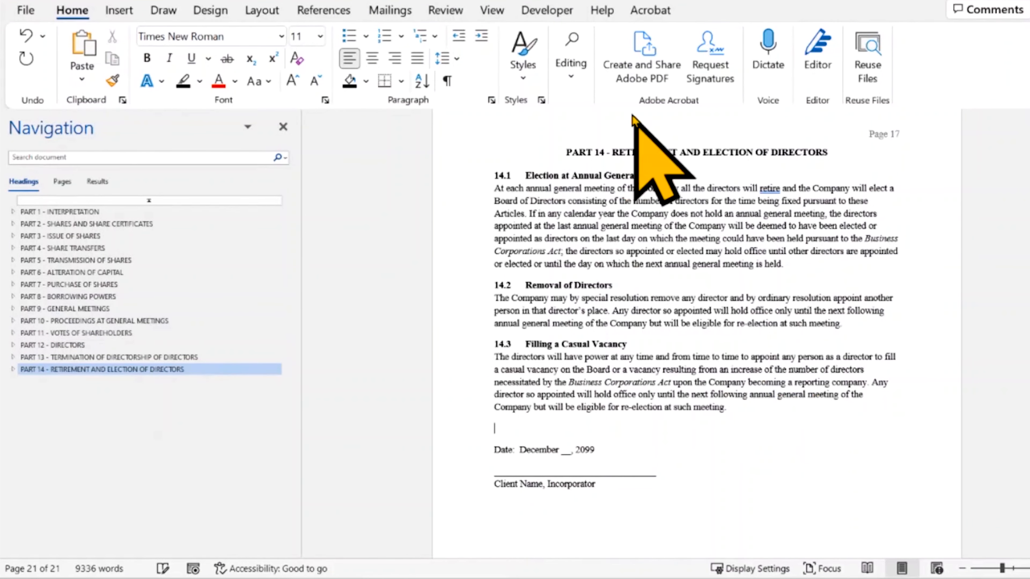
pyautogui.click(523, 53)
pyautogui.click(736, 109)
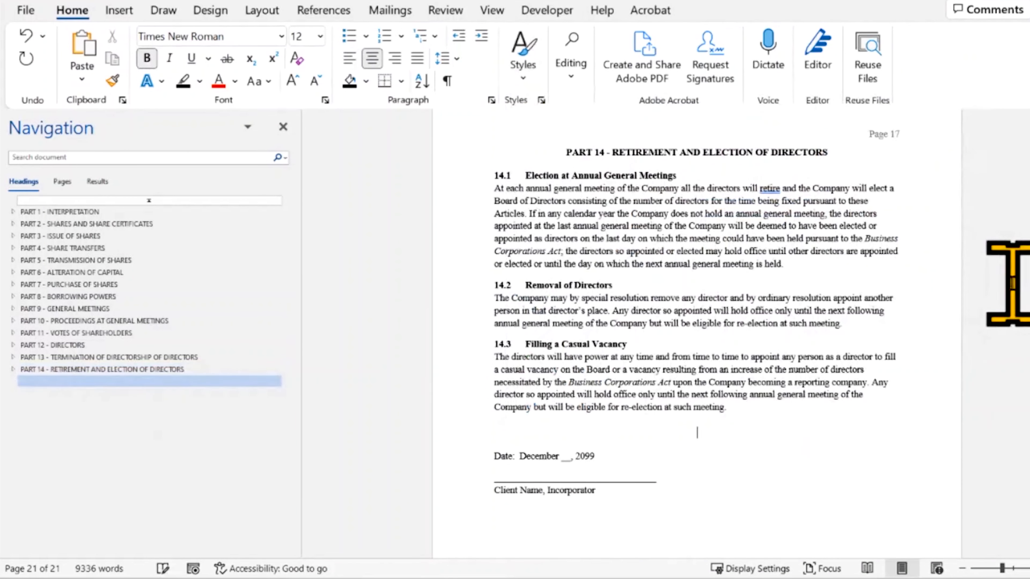
# - Enter "PART 15 – NEW SECTION" as the text of the new heading
pyautogui.write('PART ')
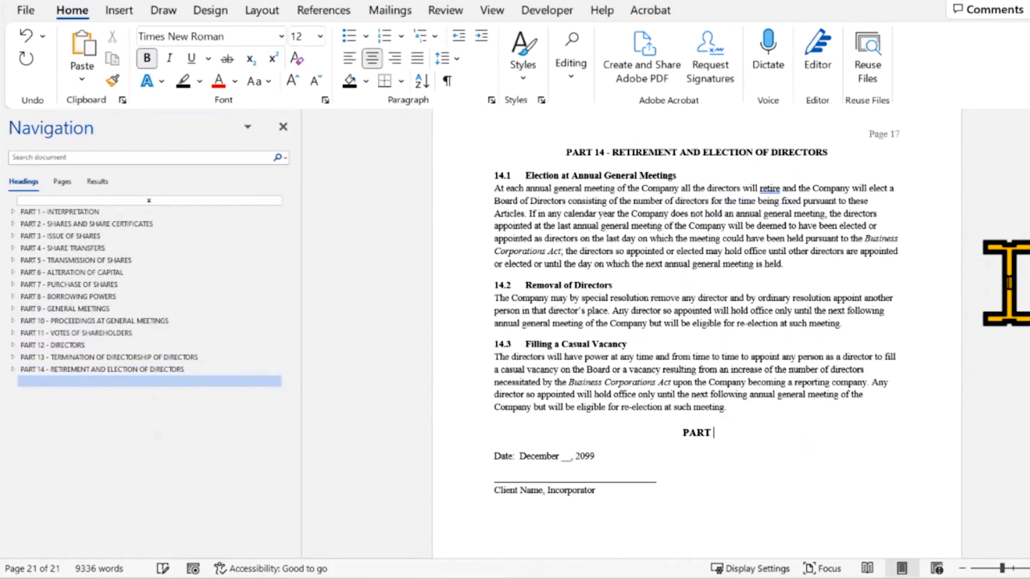
pyautogui.write('15 - NEW SECTI')
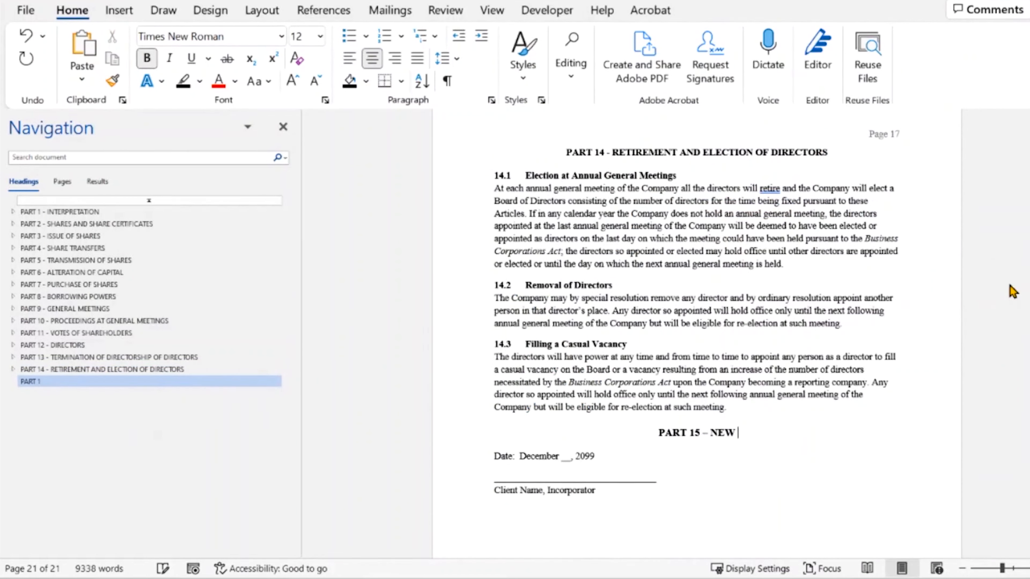
pyautogui.write('ON')
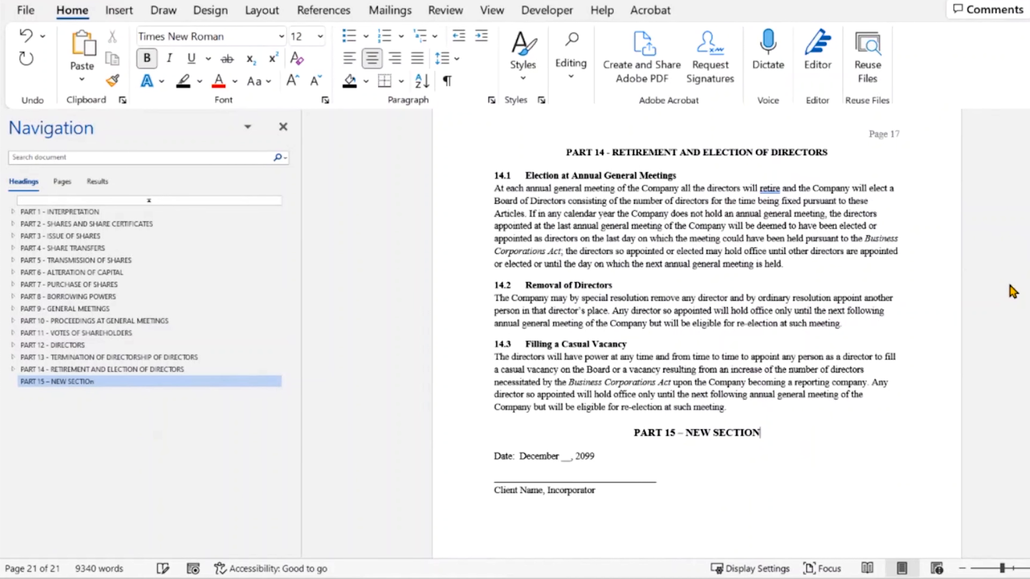
# - Add a left-aligned paragraph reading "New Sub Section" below the Part 15 heading, checking the heading's link in the outline
pyautogui.press('Return')
pyautogui.hotkey('ctrl', 'l')
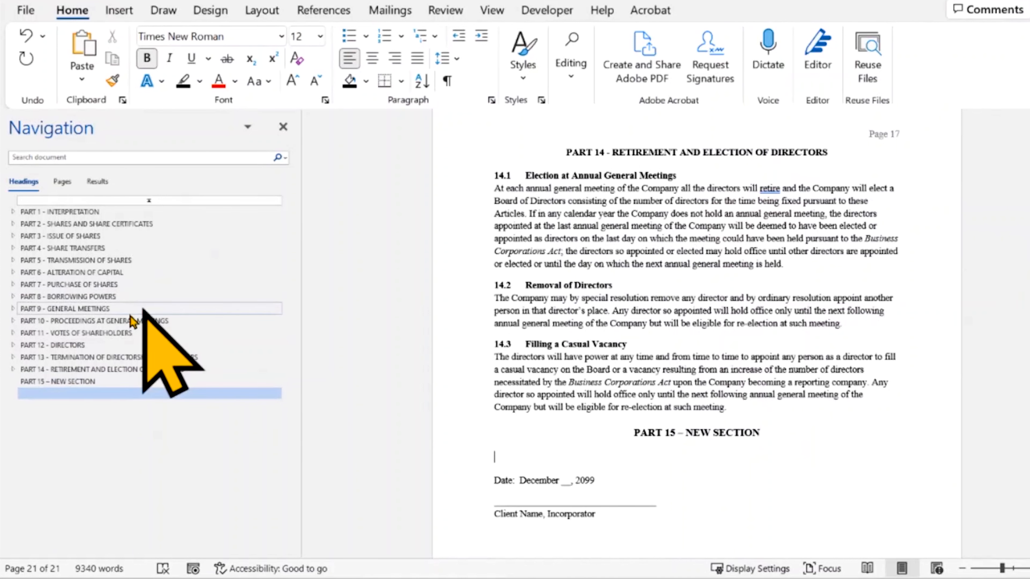
pyautogui.click(91, 387)
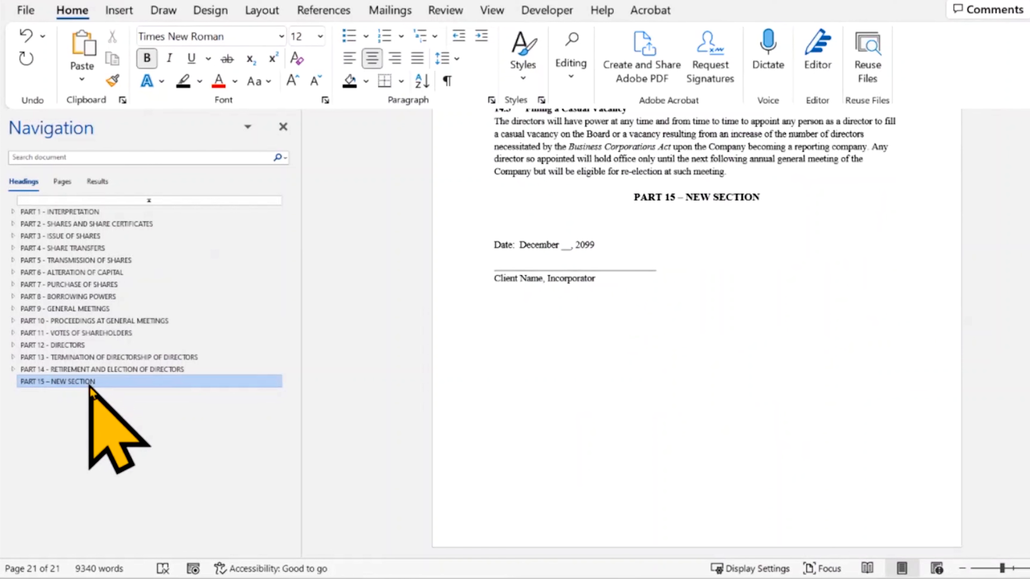
pyautogui.scroll(3, 1009, 446)
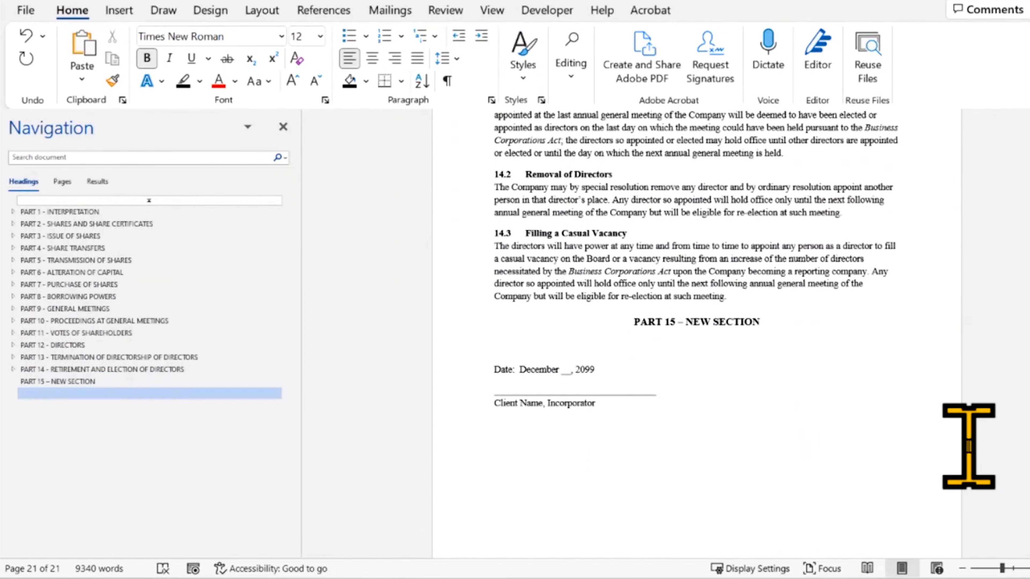
pyautogui.write('New Sub Section')
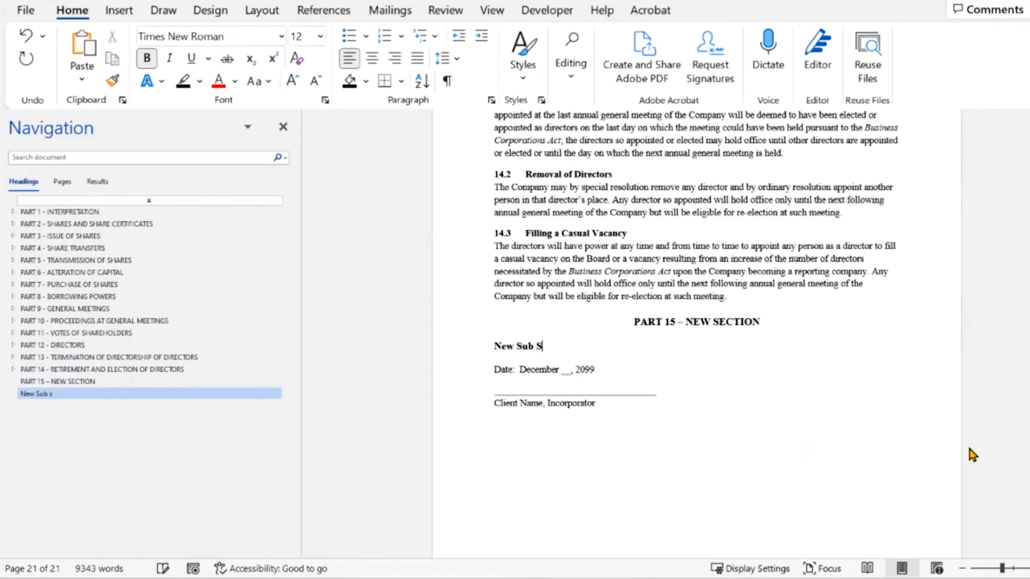
# - Apply the subsection heading style to "New Sub Section" so it nests under Part 15 in the outline
pyautogui.hotkey('shift', 'Home')
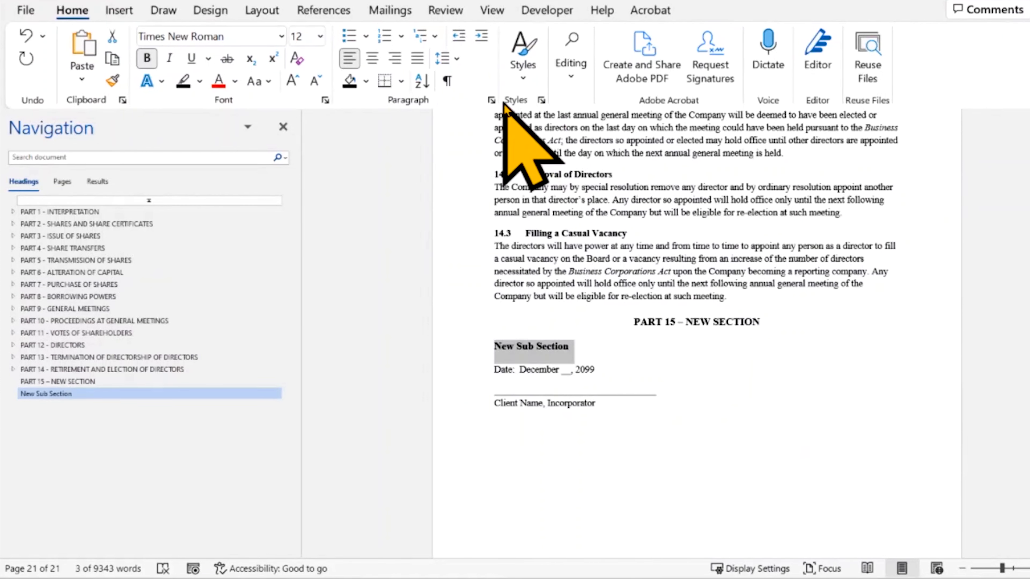
pyautogui.click(522, 57)
pyautogui.click(826, 115)
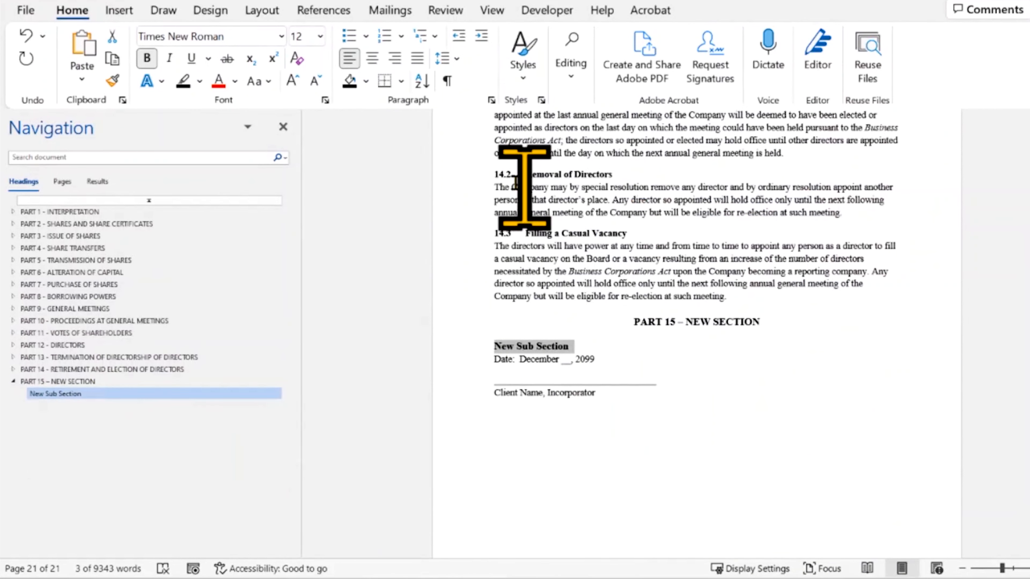
# - Delete the Part 15 heading and its "New Sub Section" paragraph above the Date line
pyautogui.click(706, 428)
pyautogui.scroll(3, 706, 428)
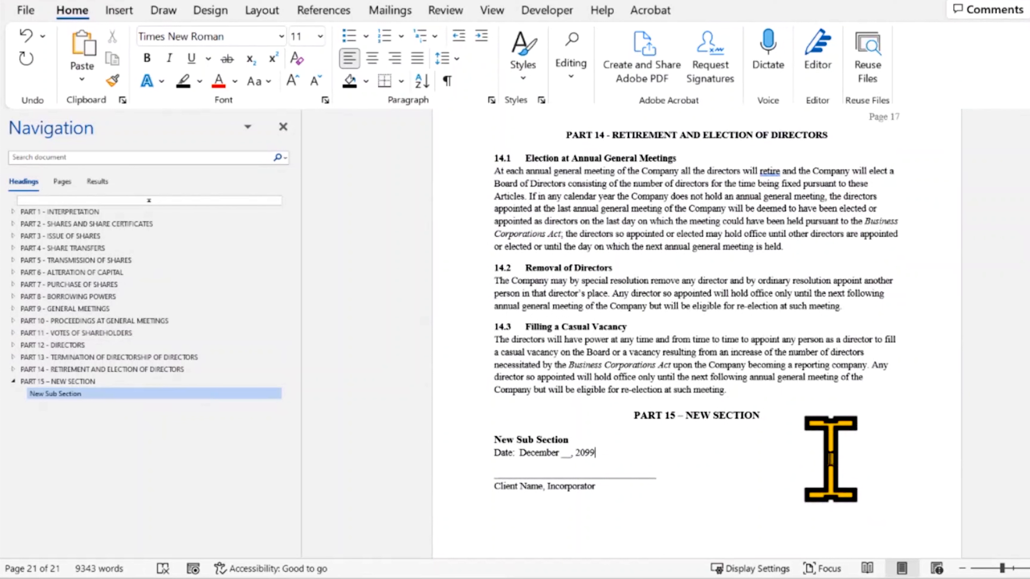
pyautogui.press('Up')
pyautogui.hotkey('ctrl', 'shift', 'Up')
pyautogui.hotkey('ctrl', 'shift', 'Up')
pyautogui.press('Delete')
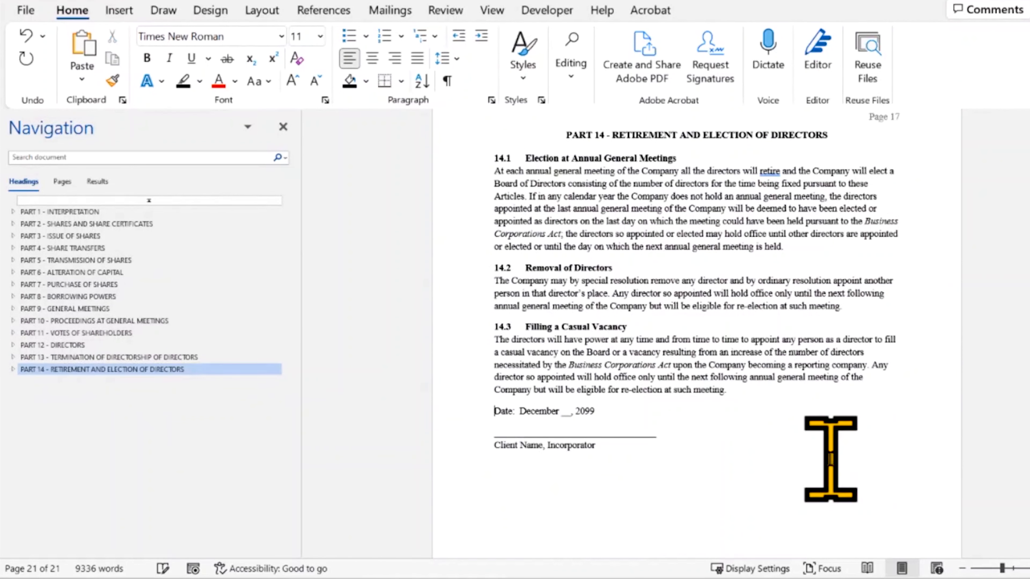
# - Copy the Part 14 heading with its subsection 14.1 and paste them after subsection 14.3, above the Date line
pyautogui.press('Up')
pyautogui.press('Up')
pyautogui.press('Up')
pyautogui.hotkey('ctrl', 'Up')
pyautogui.hotkey('ctrl', 'Up')
pyautogui.hotkey('ctrl', 'Up')
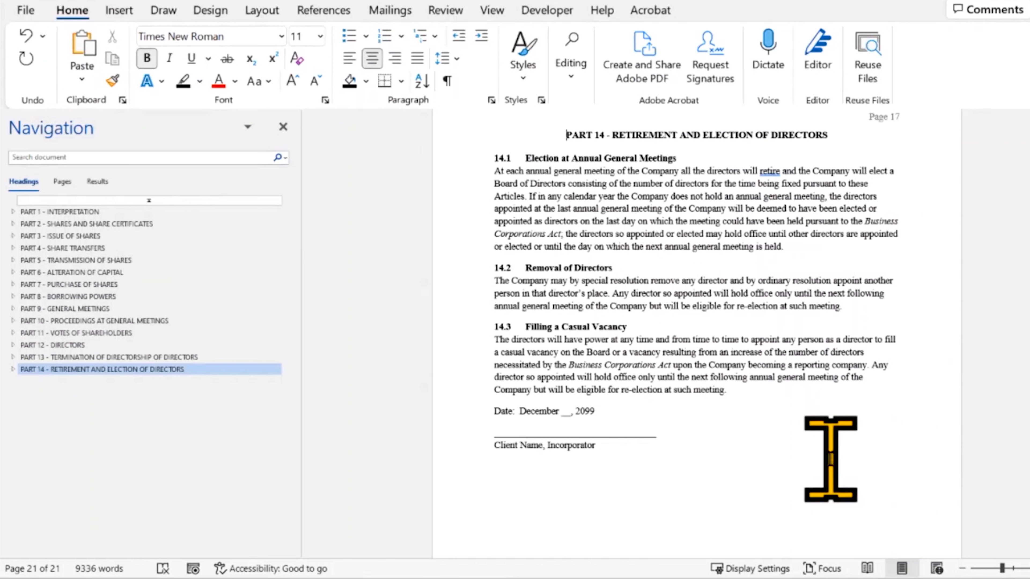
pyautogui.hotkey('ctrl', 'shift', 'Down')
pyautogui.hotkey('ctrl', 'shift', 'Down')
pyautogui.hotkey('ctrl', 'Down')
pyautogui.hotkey('ctrl', 'shift', 'Down')
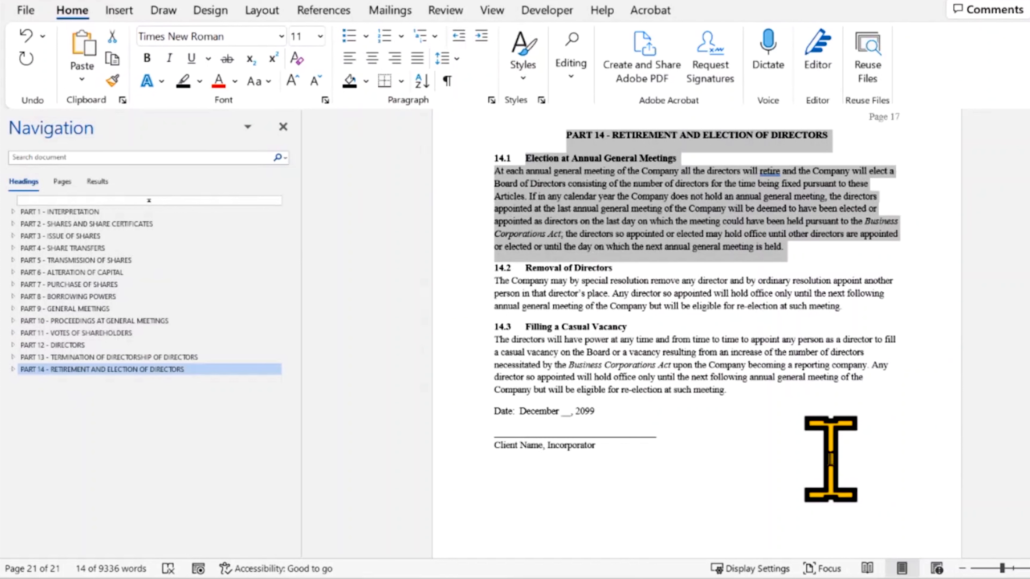
pyautogui.click(836, 406)
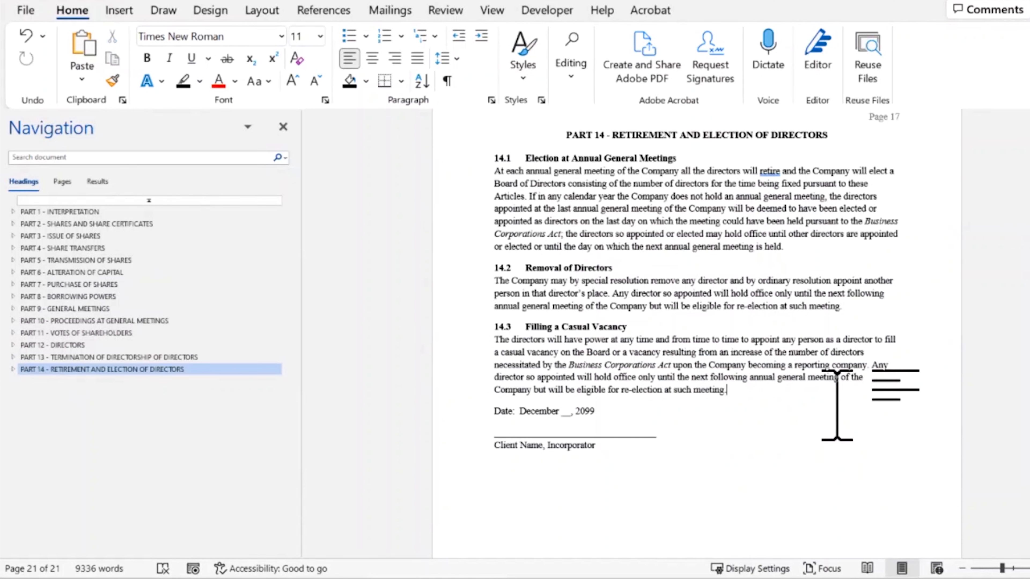
pyautogui.write('PART 14 - RETIREMENT AND ELECTION OF DIRECTORS Election at Annual General Meetings At each annual general meeting of the Company all the directors will retire and the Company will elect a Board of Directors consisting of the number of directors for the time being fixed pursuant to these Articles. If in any calendar year the Company does not hold an annual general meeting, the directors appointed at the last annual general meeting of the Company will be deemed to have been elected or appointed as directors on the last day on which the meeting could have been held pursuant to the Business Corporations Act; the directors so appointed or elected may hold office until other directors are appointed or elected or until the day on which the next annual general meeting is held.')
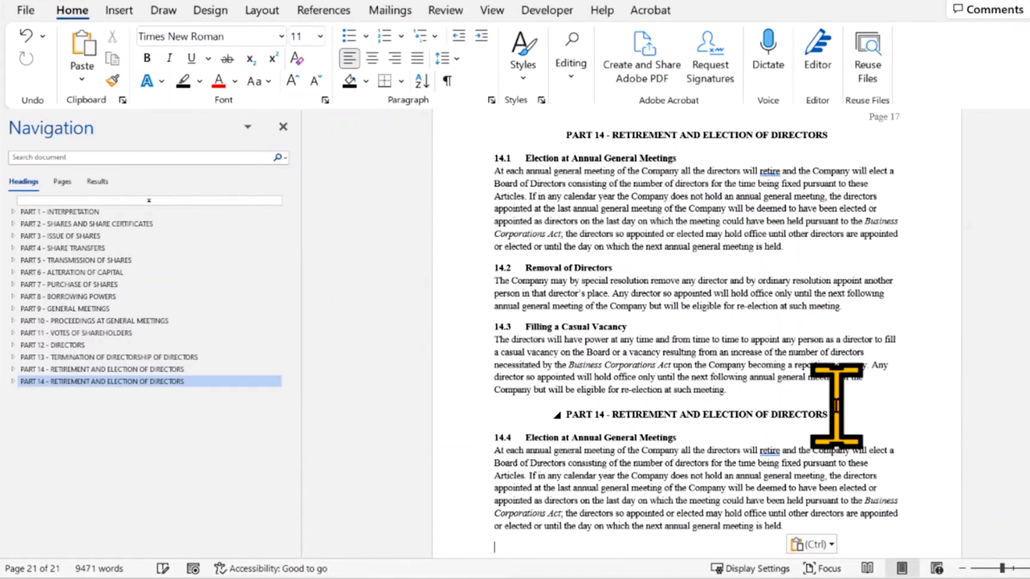
# - Change the pasted Part heading to "PART 15 – NEW SECTION"
pyautogui.scroll(-2, 837, 406)
pyautogui.click(620, 375)
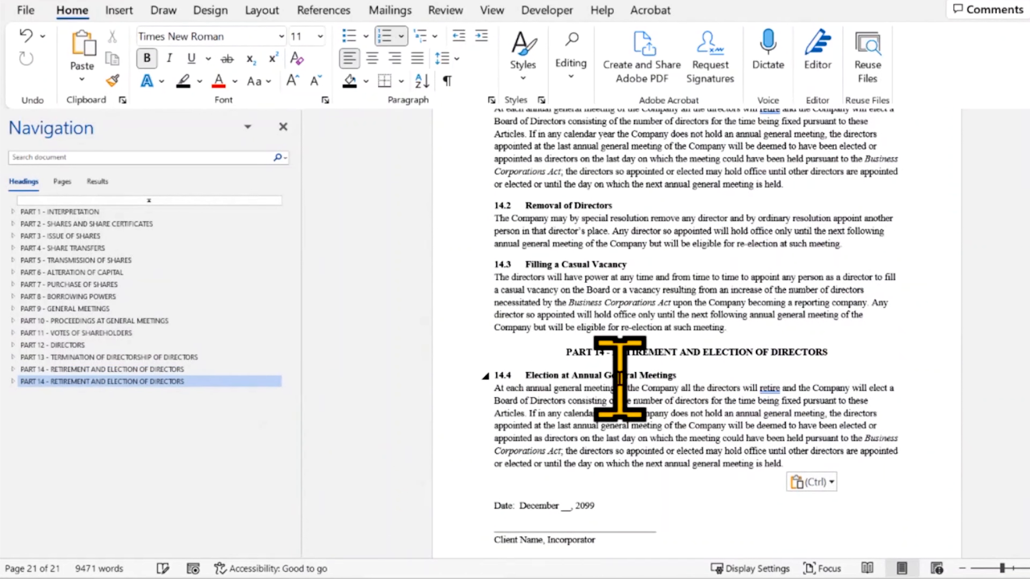
pyautogui.press('Up')
pyautogui.press('BackSpace')
pyautogui.write('5')
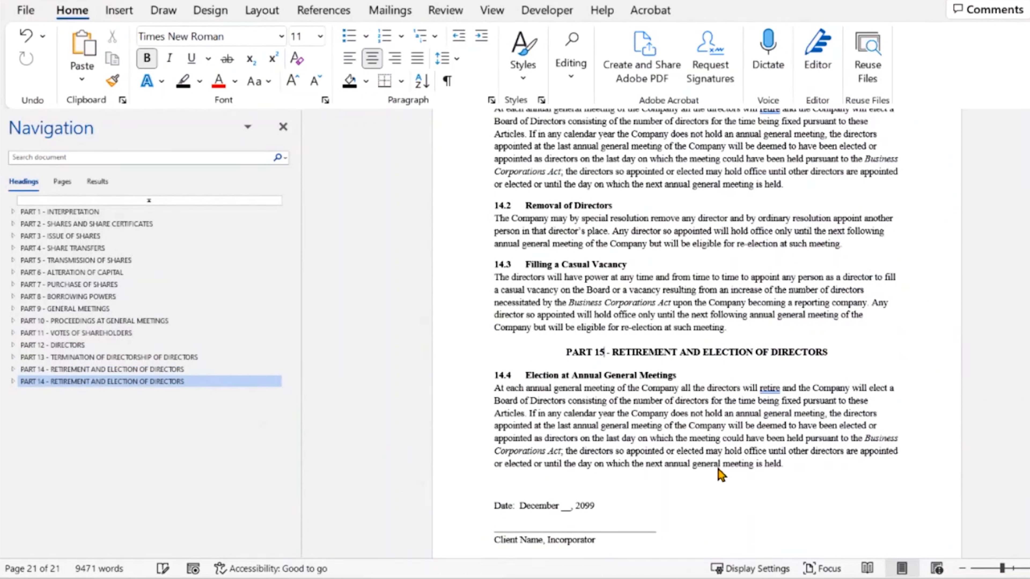
pyautogui.hotkey('ctrl', 'Right')
pyautogui.hotkey('ctrl', 'Right')
pyautogui.hotkey('shift', 'End')
pyautogui.write('NEW SECTION')
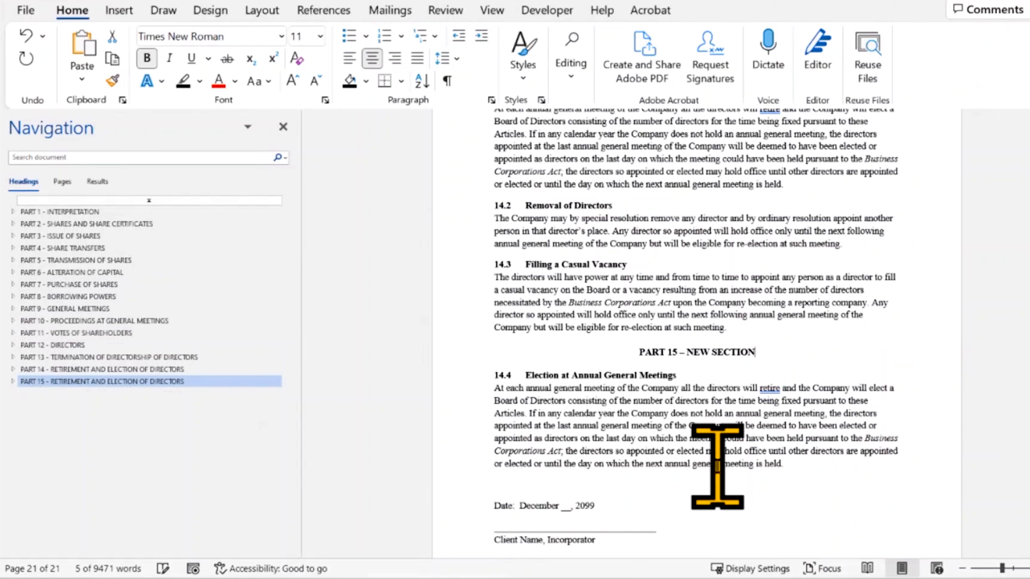
# - Replace the pasted subheading with "NEW SECTION" and the paragraph below it with "Text goes here"
pyautogui.press('Down')
pyautogui.hotkey('shift', 'Home')
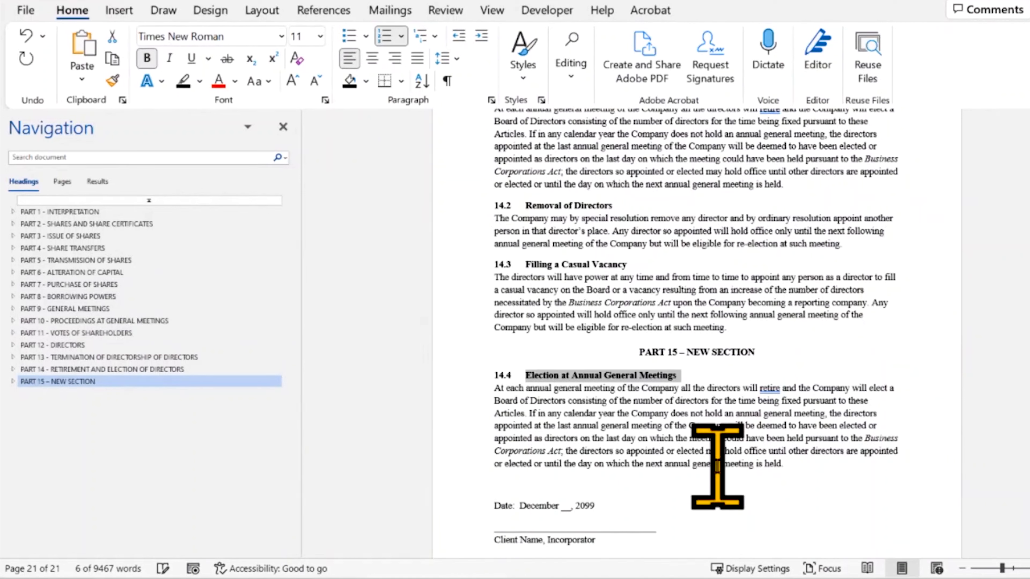
pyautogui.write('NEW SECTION')
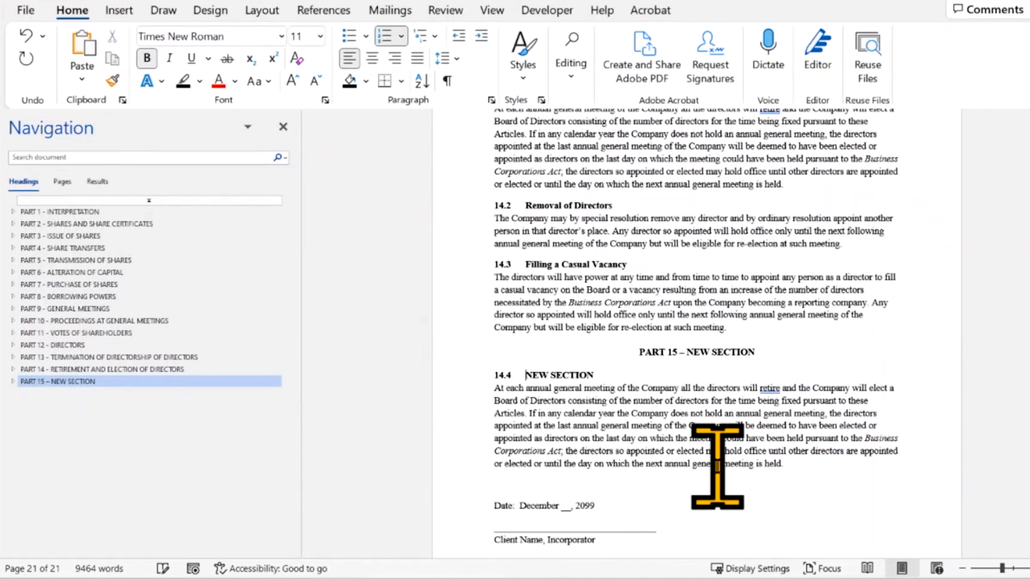
pyautogui.hotkey('shift', 'Home')
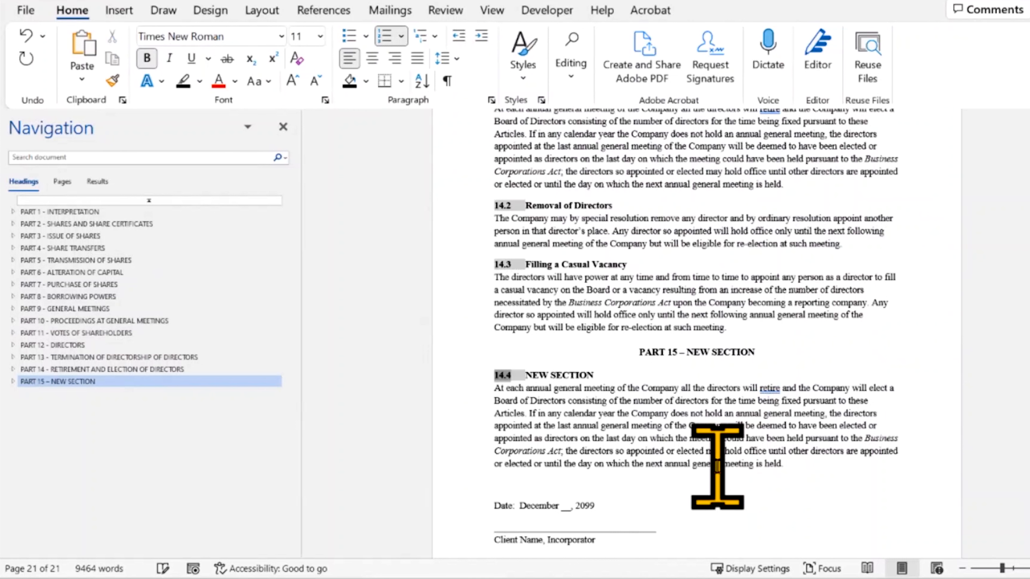
pyautogui.tripleClick(717, 467)
pyautogui.scroll(-2, 762, 448)
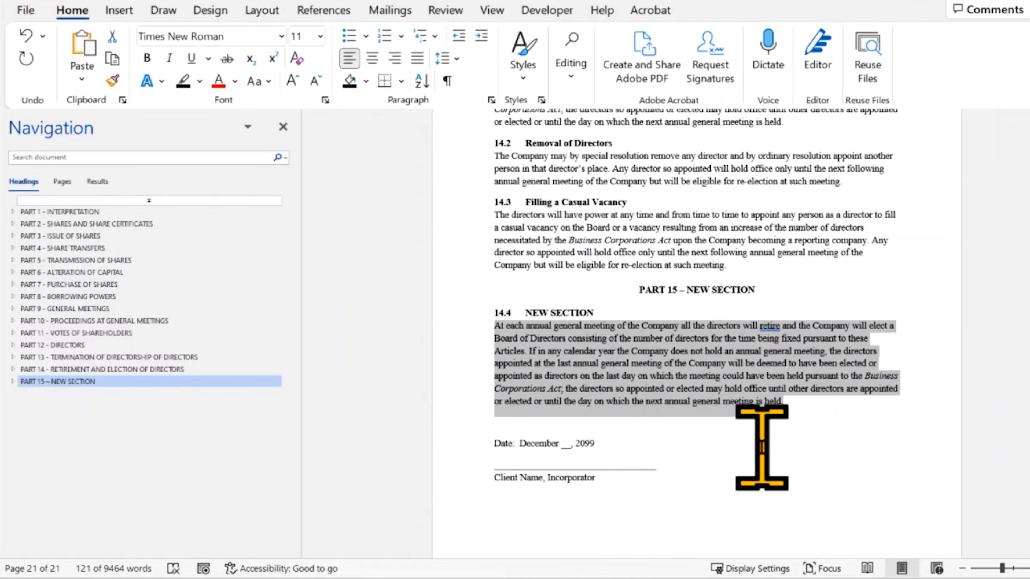
pyautogui.write('Text goes here')
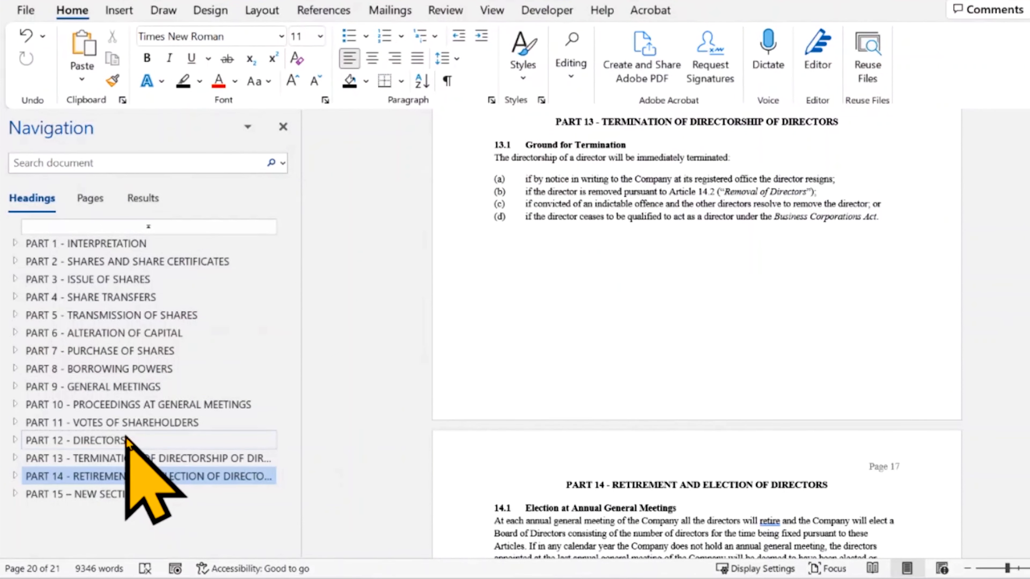
# - Move Part 12 - Directors above Part 11 - Votes of Shareholders by reordering the headings in the outline
pyautogui.click(144, 440)
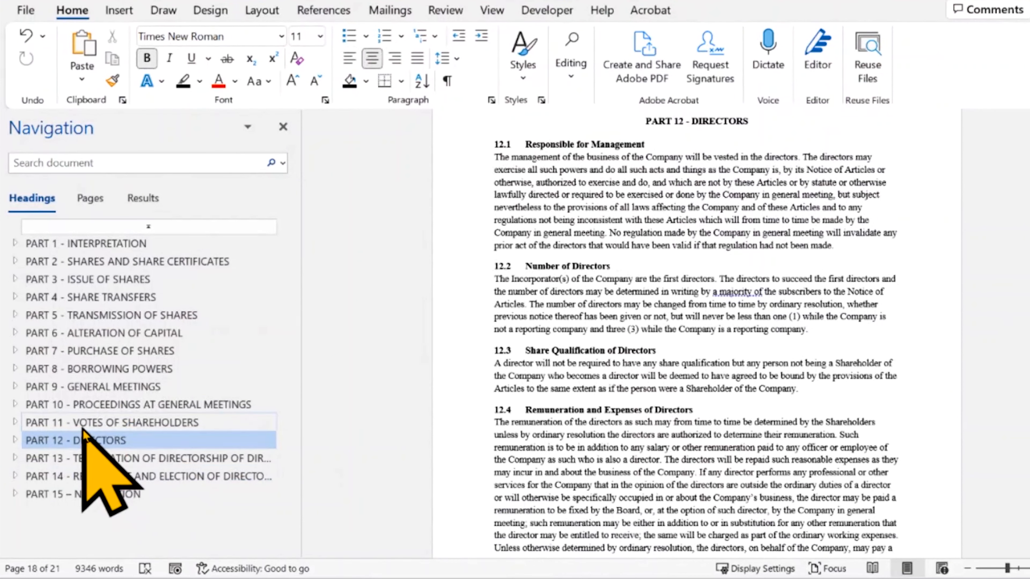
pyautogui.click(104, 423)
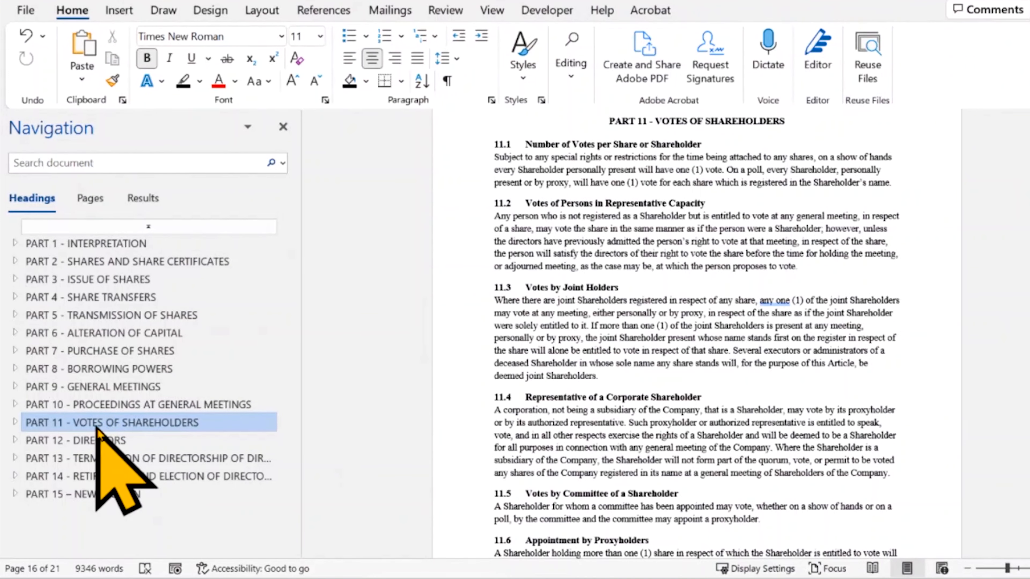
pyautogui.click(89, 439)
pyautogui.moveTo(88, 432); pyautogui.dragTo(131, 410)
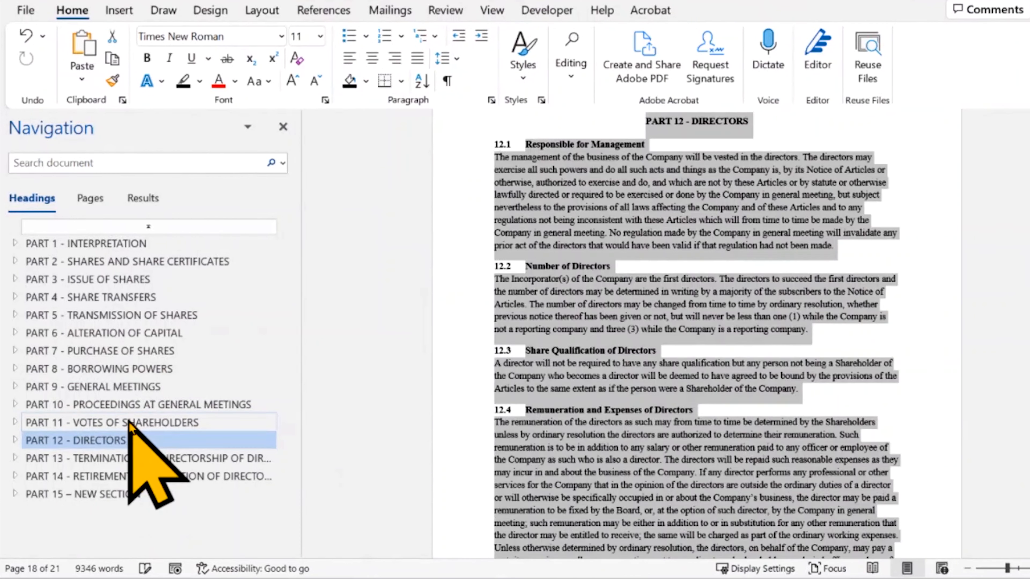
# - Renumber the moved Directors heading as Part 11 and the Votes of Shareholders heading as Part 12
pyautogui.click(665, 121)
pyautogui.press('Right')
pyautogui.press('Delete')
pyautogui.write('1')
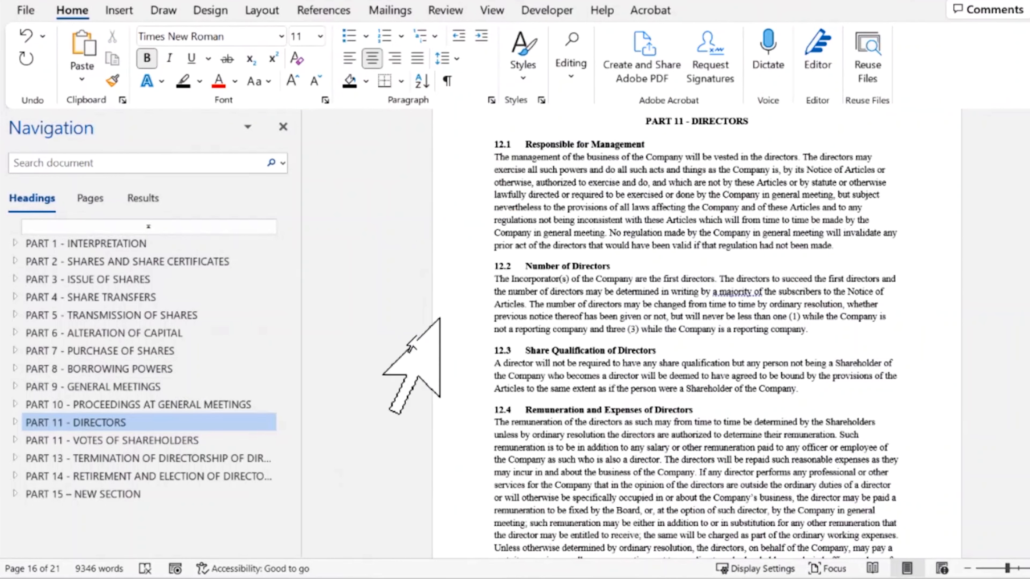
pyautogui.click(180, 441)
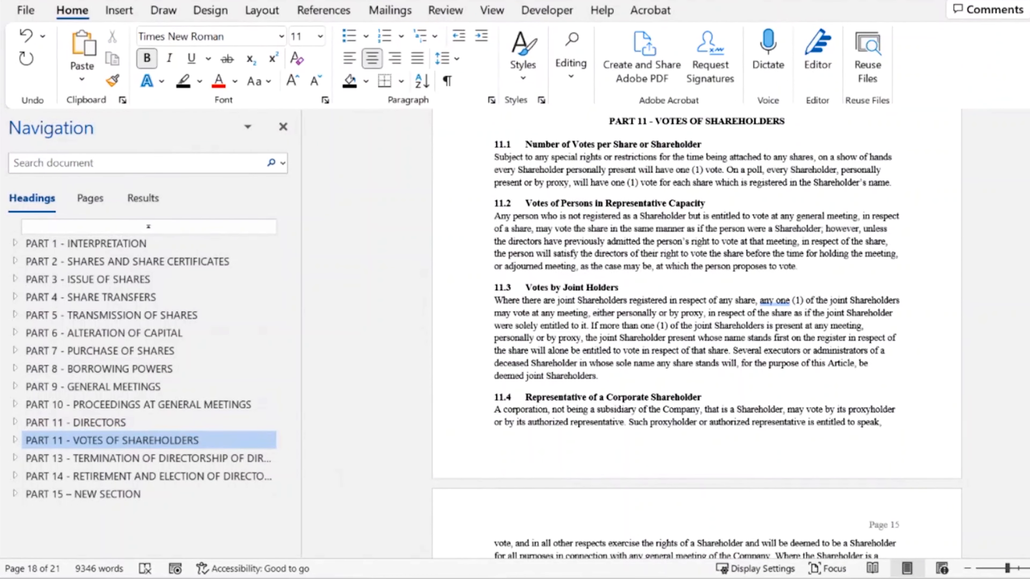
pyautogui.hotkey('shift', 'Right')
pyautogui.write('2')
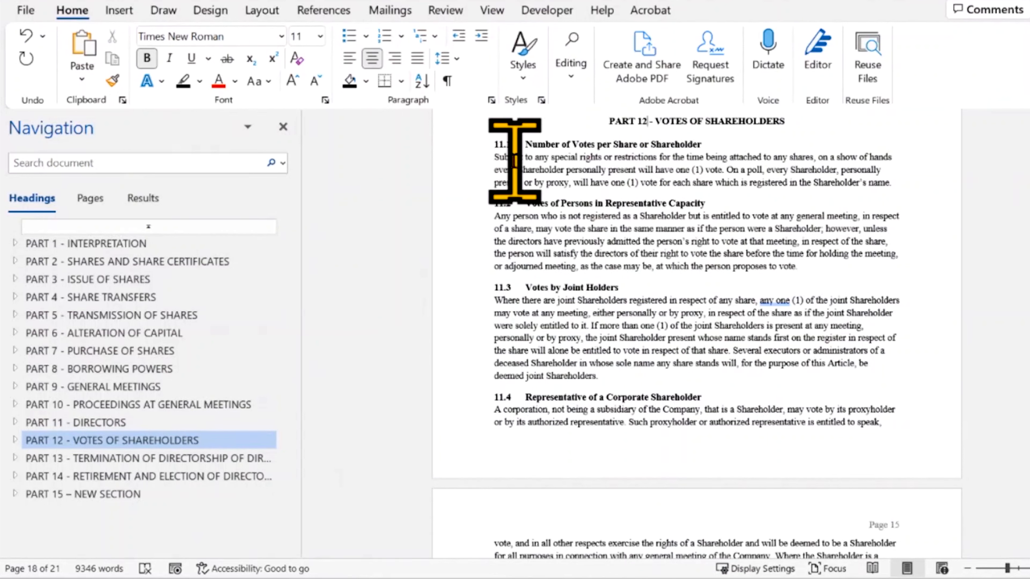
# - Move Part 12 - Votes of Shareholders back above Part 11 - Directors in the outline
pyautogui.tripleClick(630, 248)
pyautogui.click(624, 348)
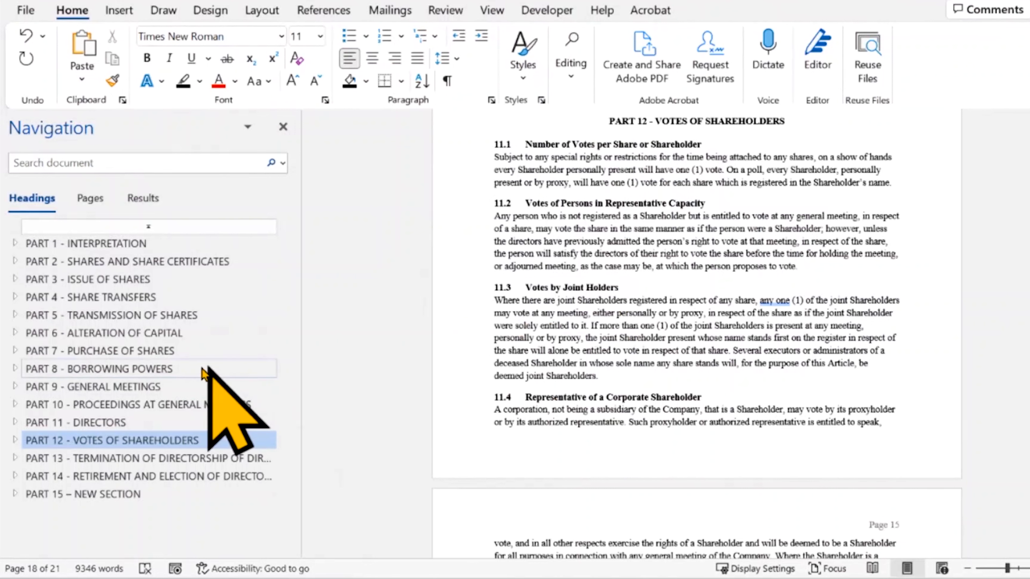
pyautogui.moveTo(178, 448); pyautogui.dragTo(188, 410)
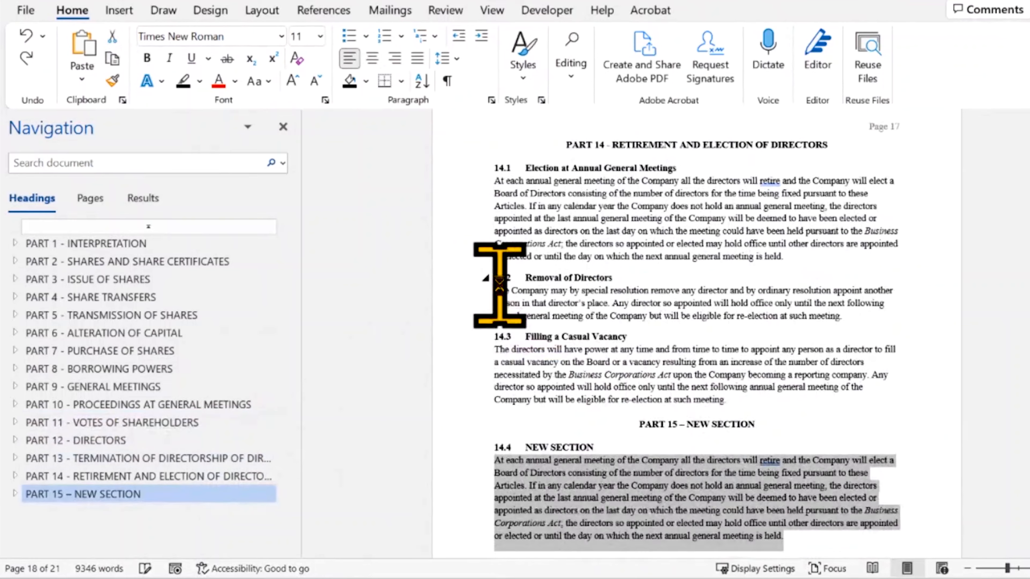
# - Undo the heading moves, the renumbering and the pasted Part 15 section
pyautogui.hotkey('ctrl', 'v')
pyautogui.hotkey('ctrl', 'z')
pyautogui.hotkey('ctrl', 'z')
pyautogui.hotkey('ctrl', 'z')
pyautogui.hotkey('ctrl', 'z')
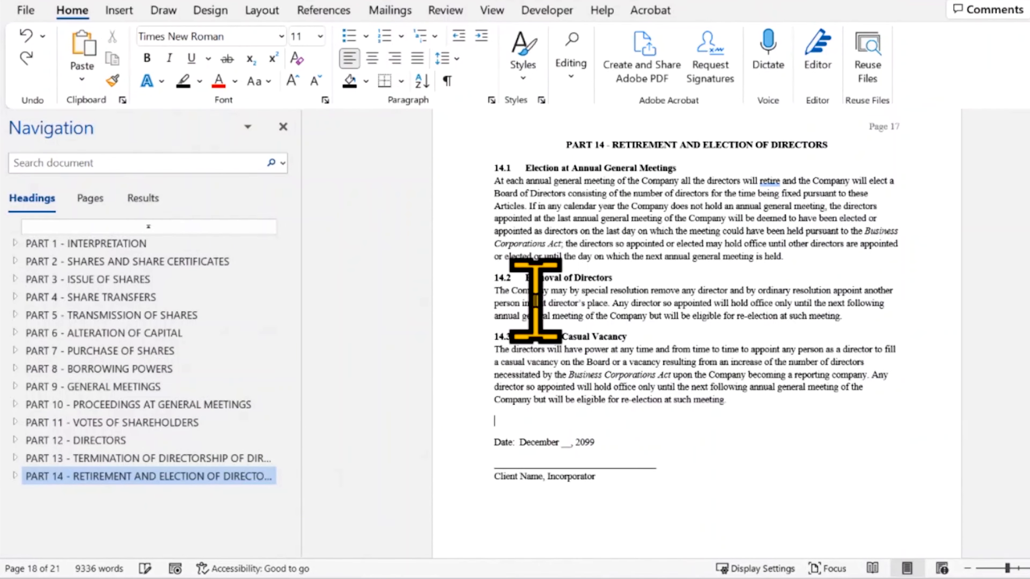
pyautogui.hotkey('ctrl', 'z')
pyautogui.hotkey('ctrl', 'z')
pyautogui.hotkey('ctrl', 'z')
pyautogui.hotkey('ctrl', 'z')
pyautogui.hotkey('ctrl', 'z')
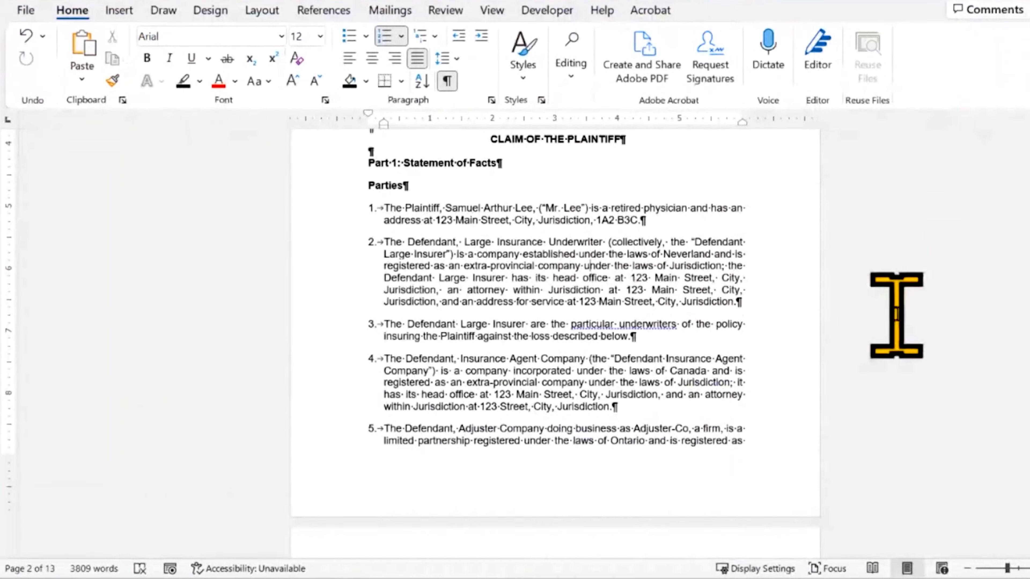
# - Select the three bulleted Acts under Part 4 at the end of the claim document and hide the formatting marks
pyautogui.scroll(-20, 907, 369)
pyautogui.hotkey('ctrl', 'End')
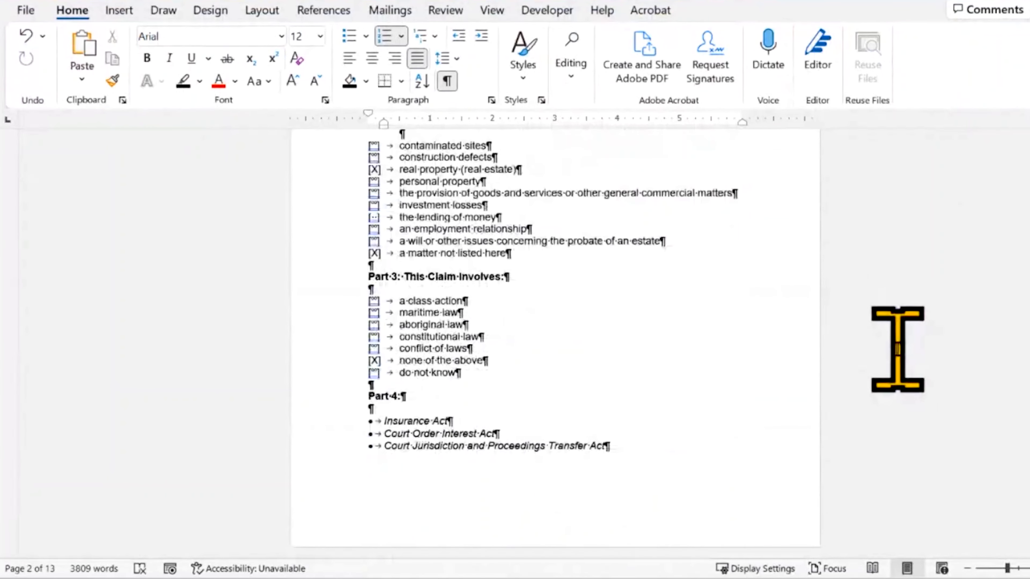
pyautogui.hotkey('ctrl', 'shift', 'Up')
pyautogui.hotkey('ctrl', 'shift', 'Up')
pyautogui.hotkey('ctrl', 'shift', 'Up')
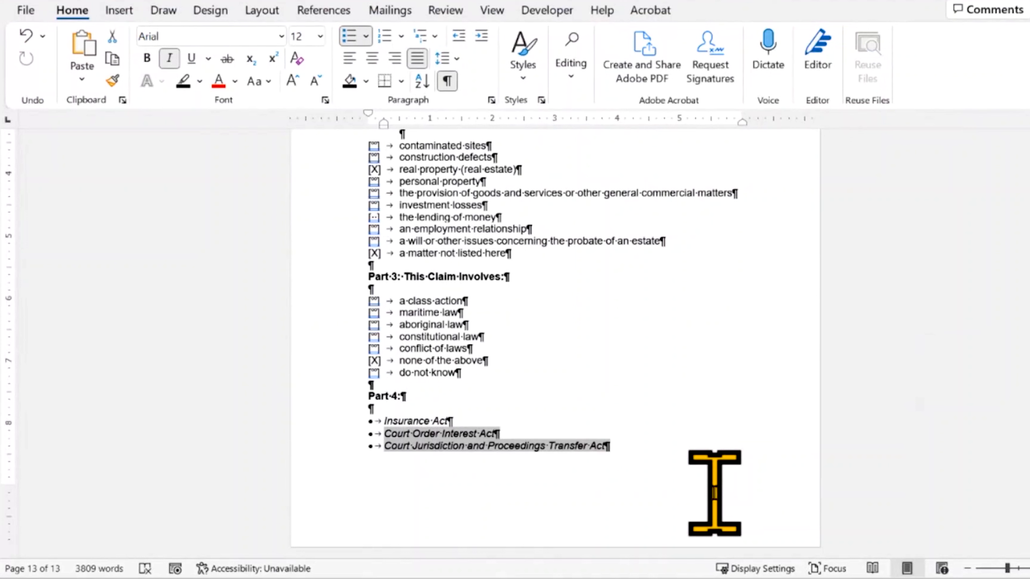
pyautogui.hotkey('ctrl', 'shift', '8')
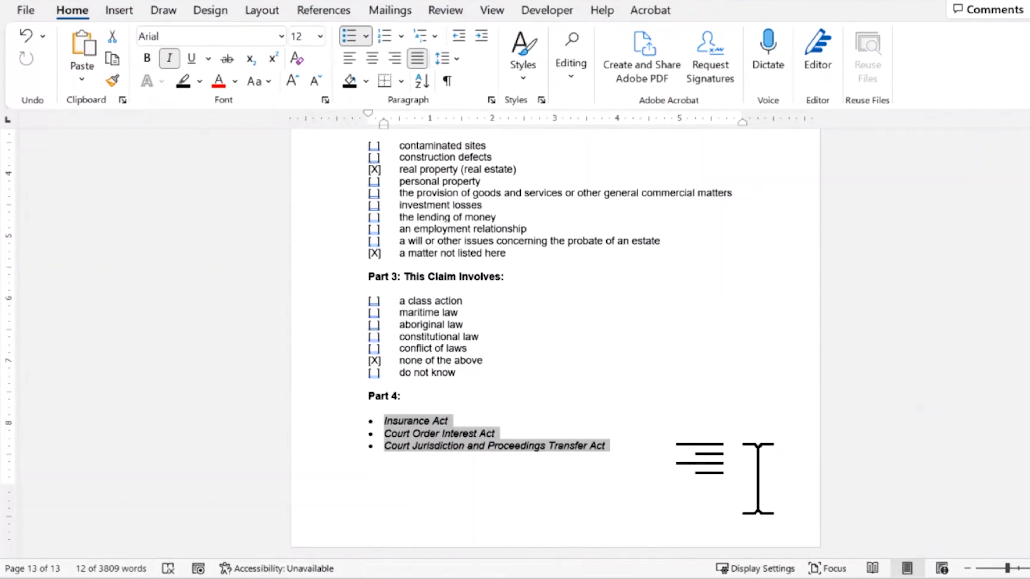
# - Preview other bullet symbols and numbering formats on the selected Acts, keeping the solid round bullet
pyautogui.scroll(7, 758, 479)
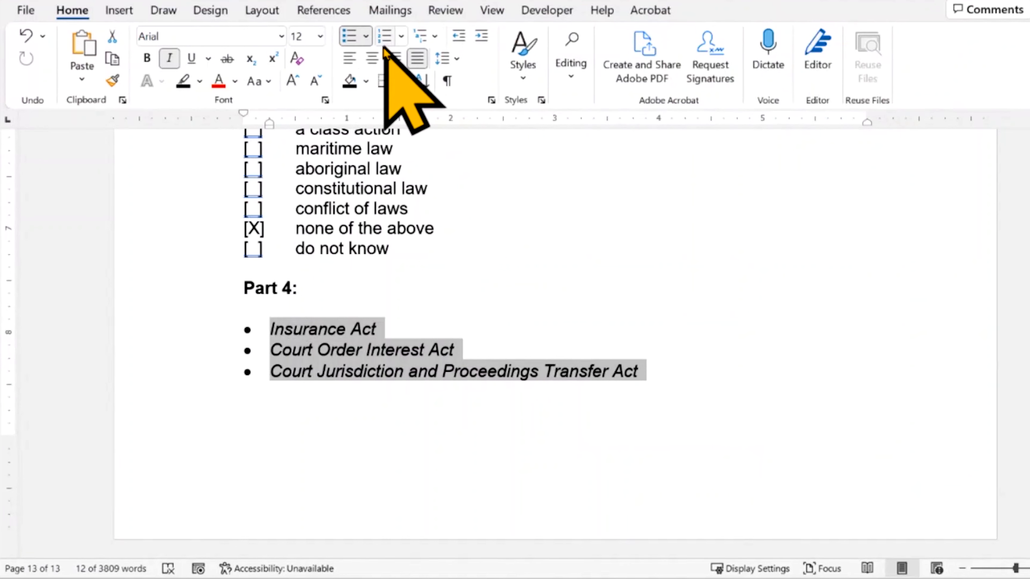
pyautogui.click(366, 37)
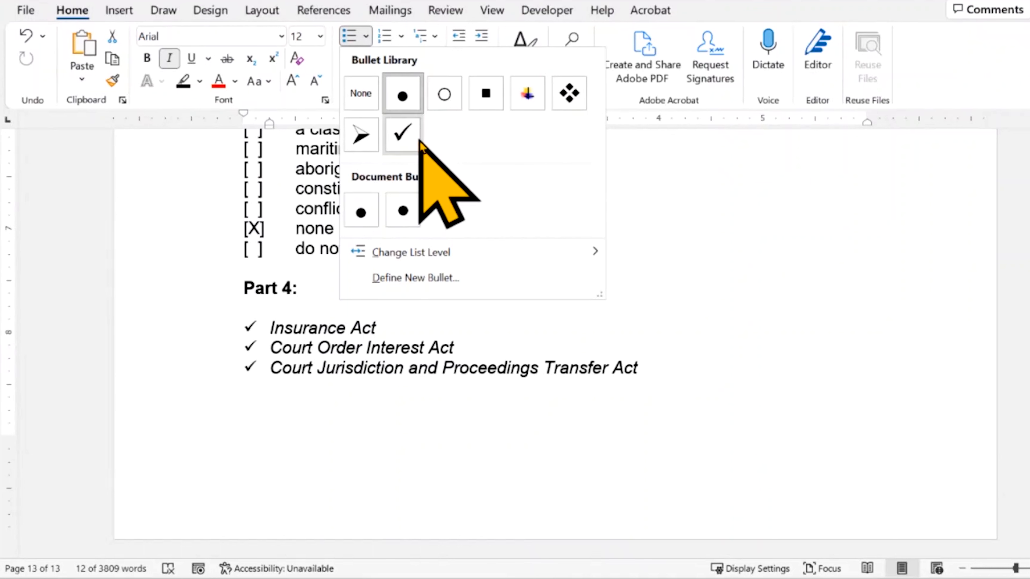
pyautogui.click(400, 94)
pyautogui.click(402, 37)
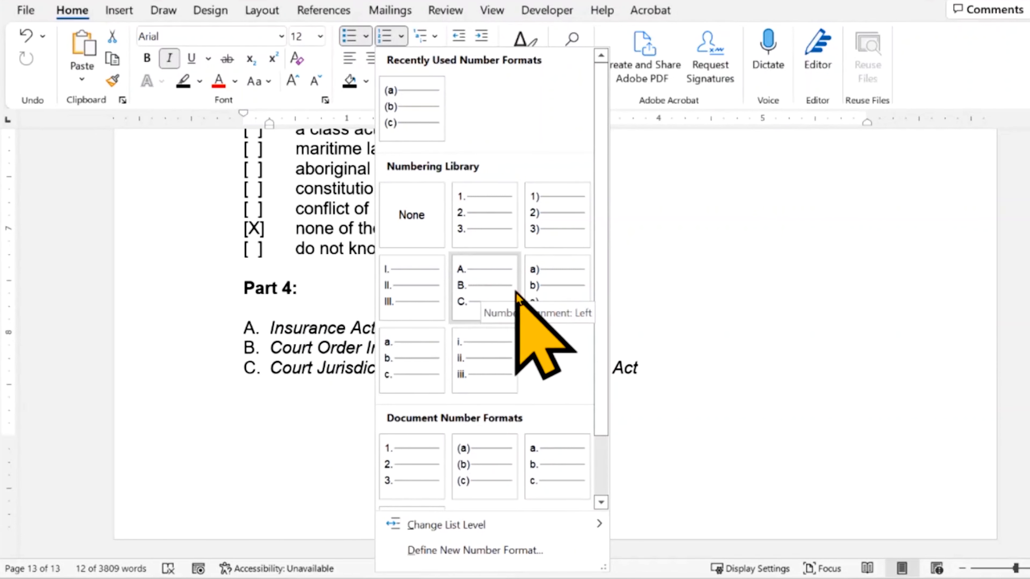
pyautogui.click(433, 25)
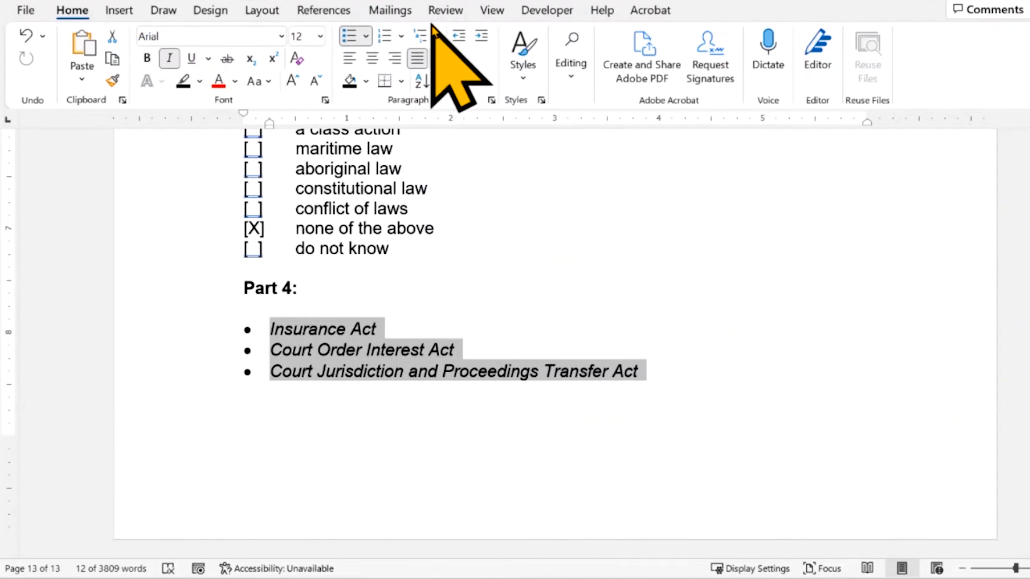
# - Apply the 1) a) i) multilevel list format to the three Acts under Part 4
pyautogui.click(441, 41)
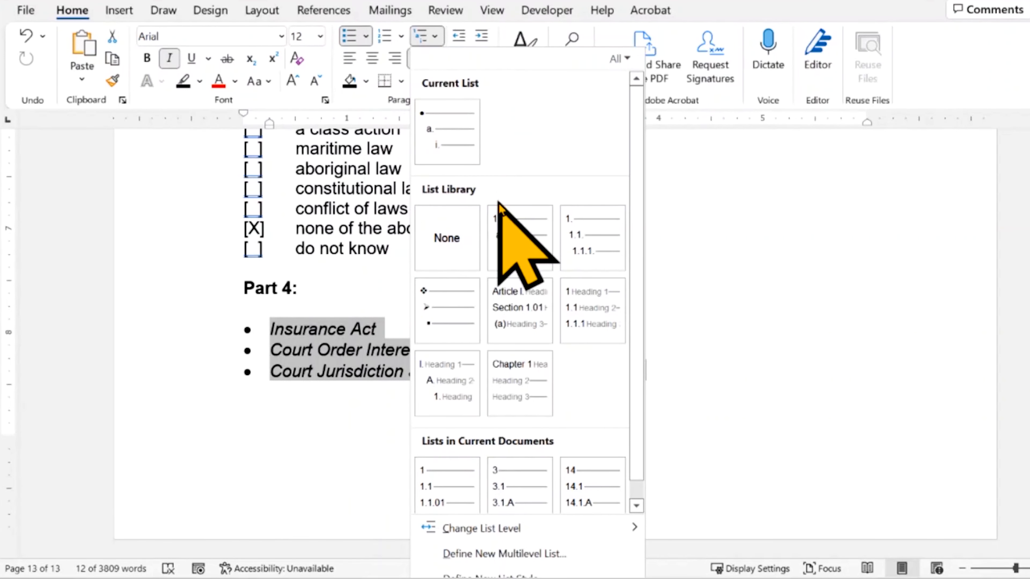
pyautogui.moveTo(505, 211)
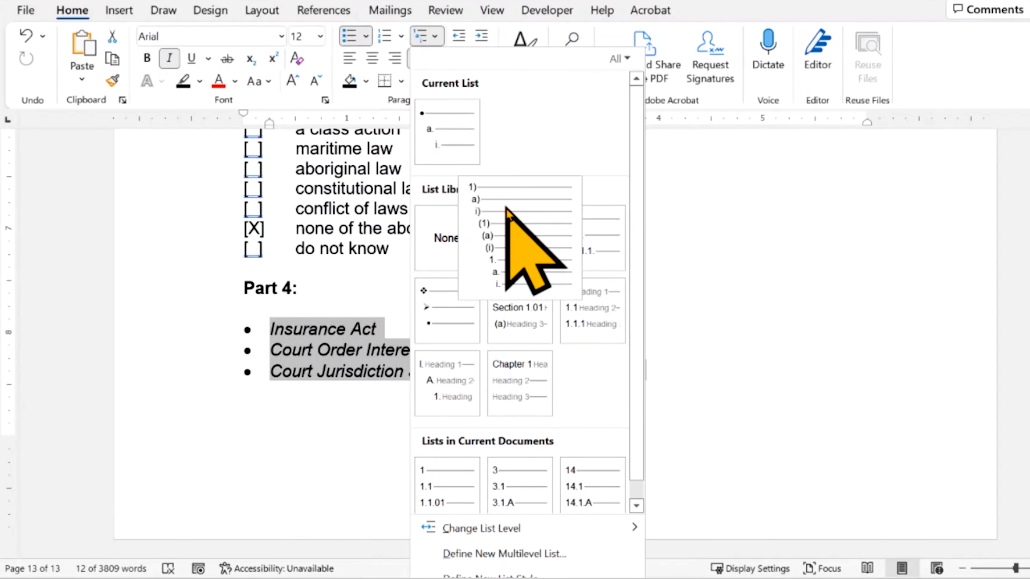
pyautogui.click(515, 244)
pyautogui.click(482, 312)
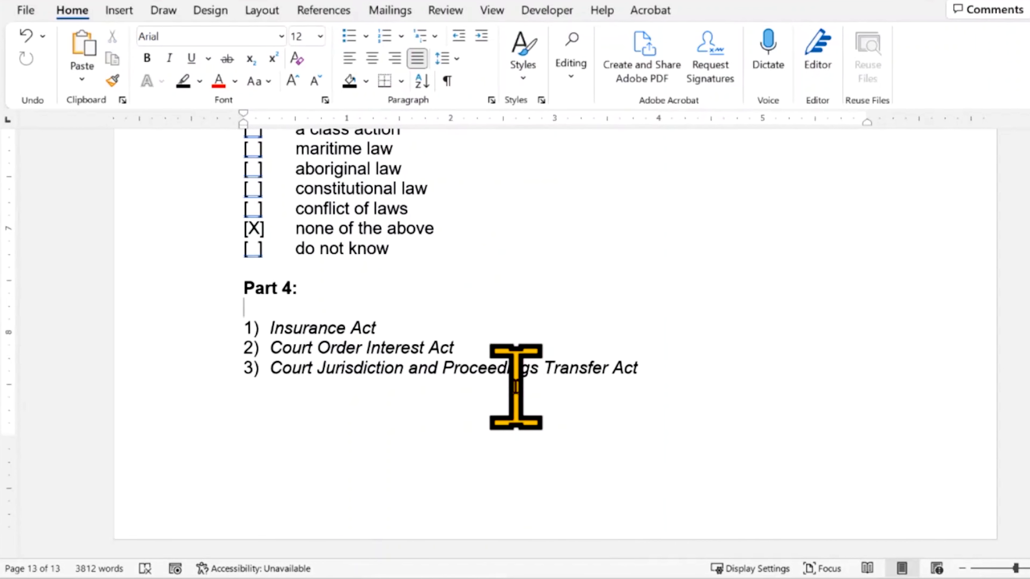
# - Replace the first list item, Insurance Act, with Assets
pyautogui.press('Right')
pyautogui.hotkey('shift', 'End')
pyautogui.write('A')
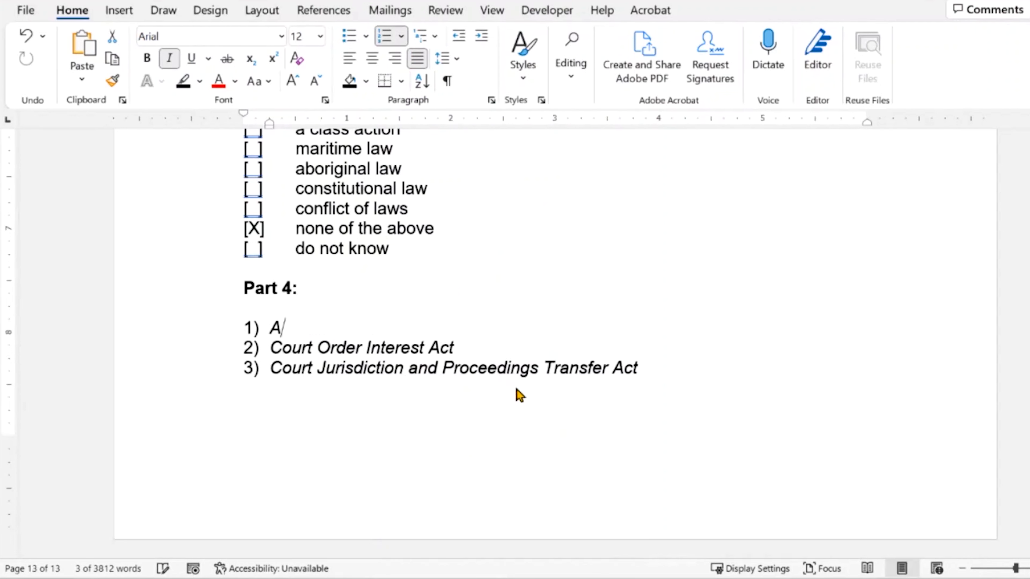
pyautogui.write('ssets')
# - Add Building 1 and Building 2 as second-level items under Assets
pyautogui.press('Return')
pyautogui.press('Tab')
pyautogui.write('B')
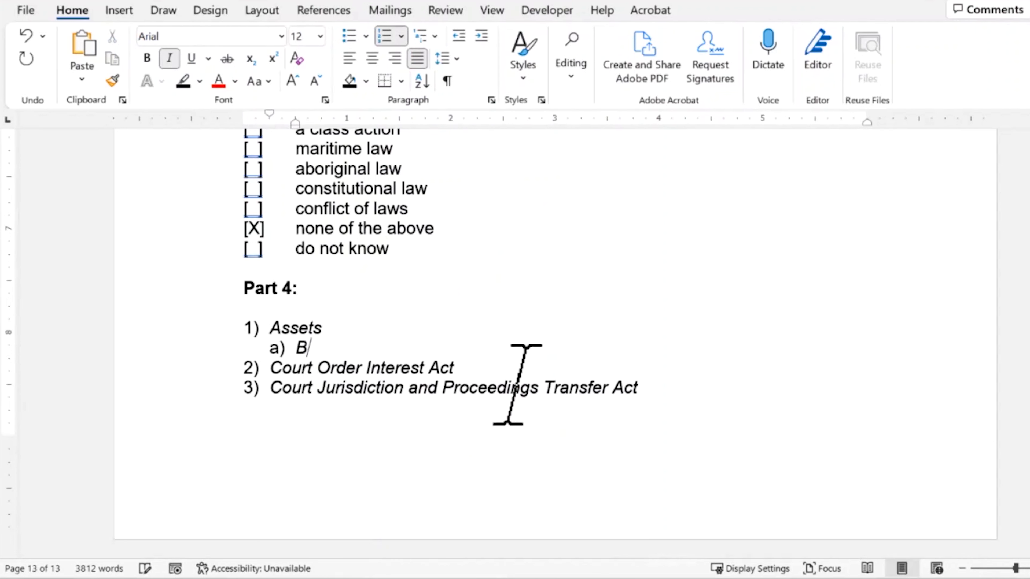
pyautogui.write('uilding 1')
pyautogui.press('Return')
pyautogui.write('Bui')
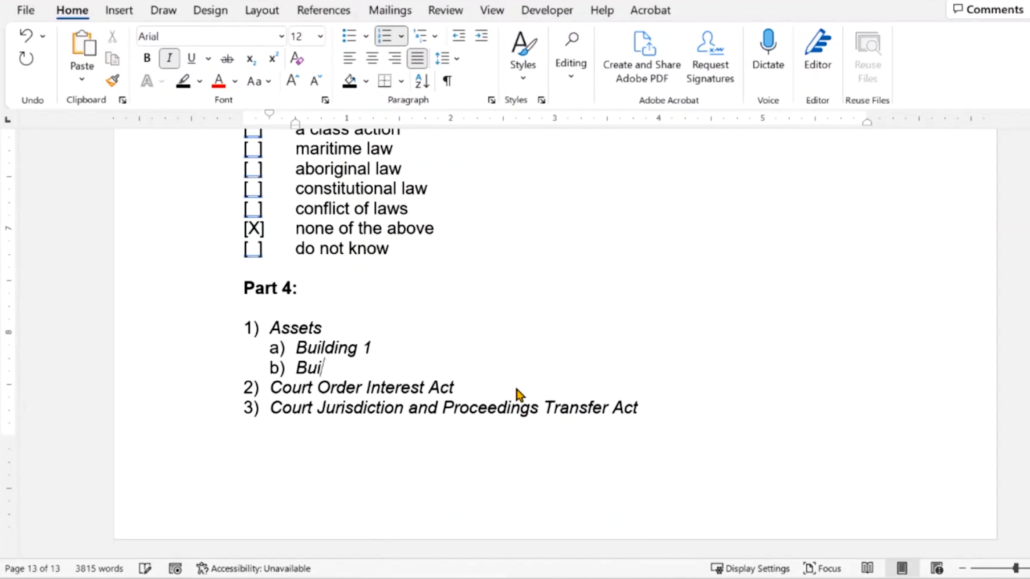
pyautogui.write('lding 2')
# - Insert First Floor as a third-level item under Building 1, with Office 1 one level below it
pyautogui.press('Up')
pyautogui.press('End')
pyautogui.press('Return')
pyautogui.press('Tab')
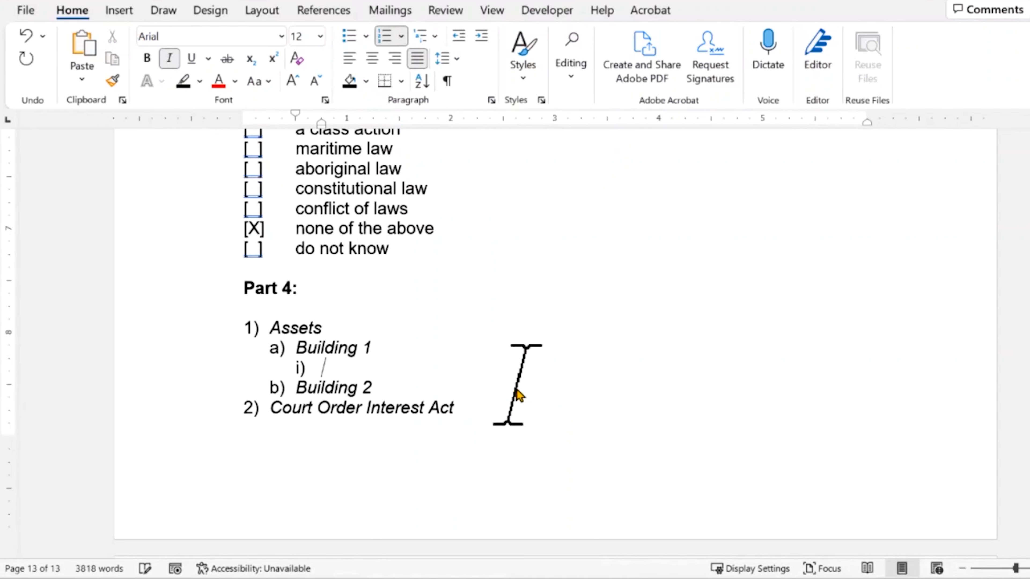
pyautogui.write('First Floor')
pyautogui.press('Return')
pyautogui.press('Tab')
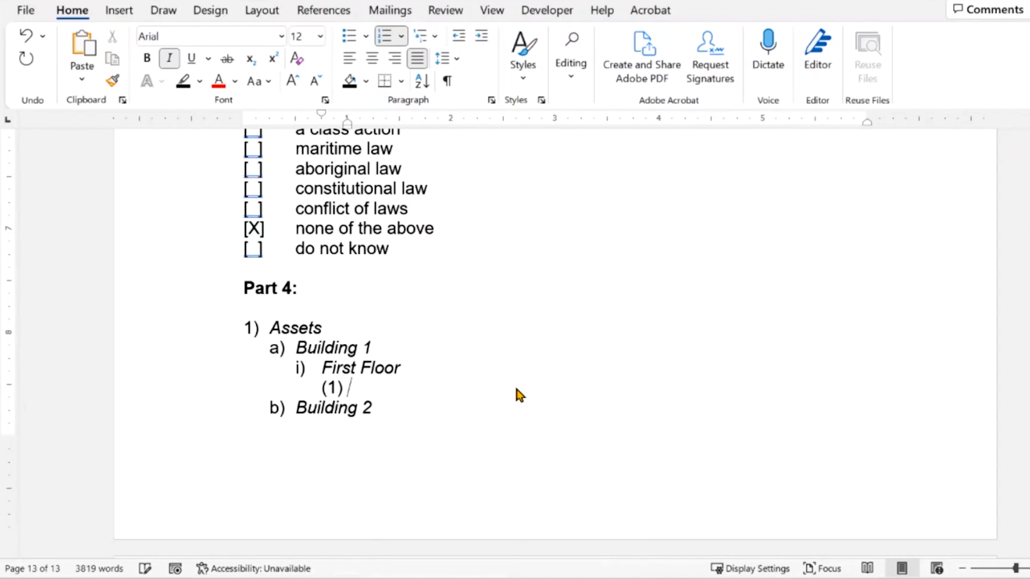
pyautogui.write('Office 1')
# - Add Computer Equipment as a fifth-level item under Office 1
pyautogui.press('Return')
pyautogui.press('Tab')
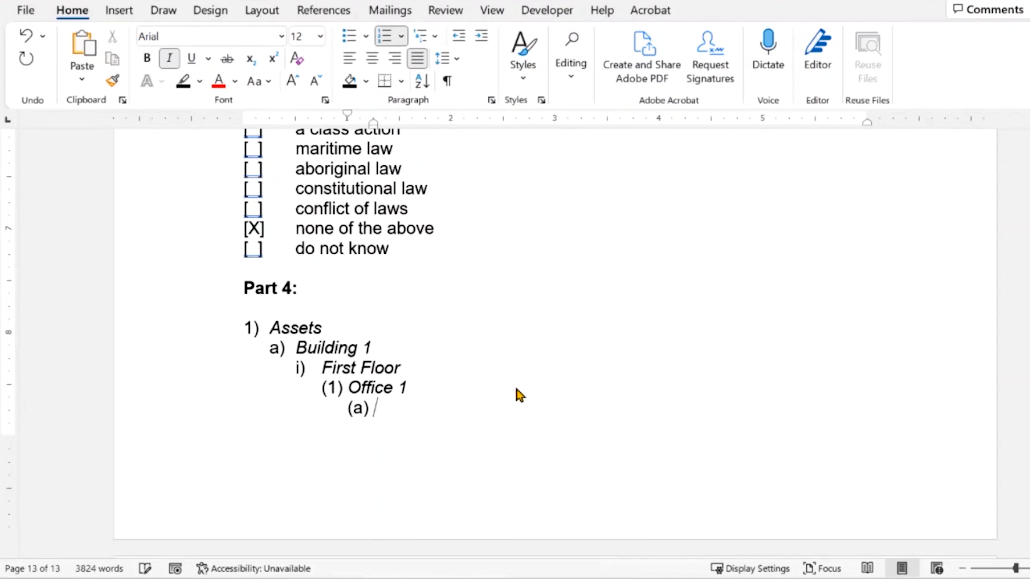
pyautogui.write('Computer E')
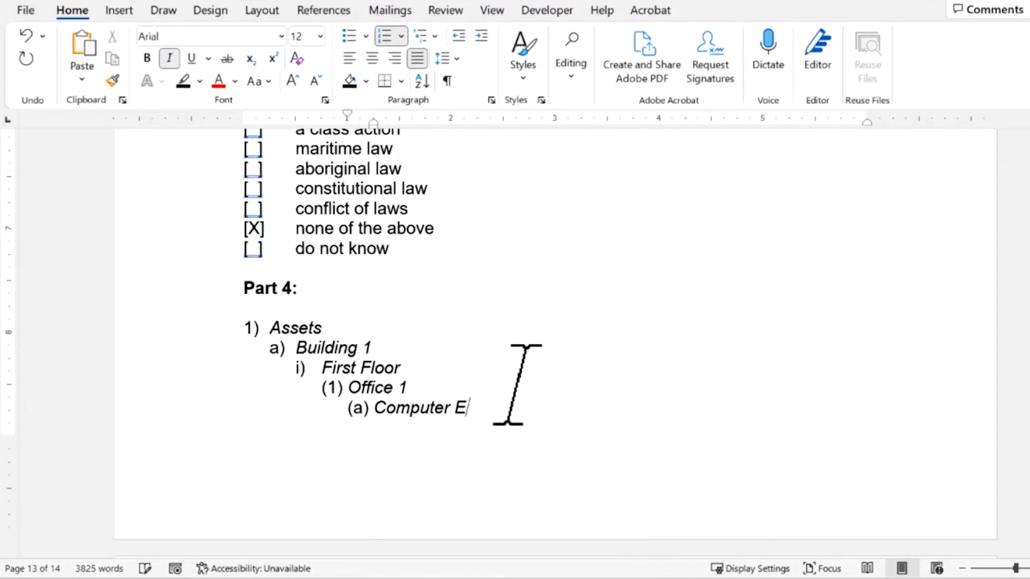
pyautogui.write('quiopment')
# - List Mouse, Keyboard, Monitor and Etc. as sixth-level items under Computer Equipment
pyautogui.press('Return')
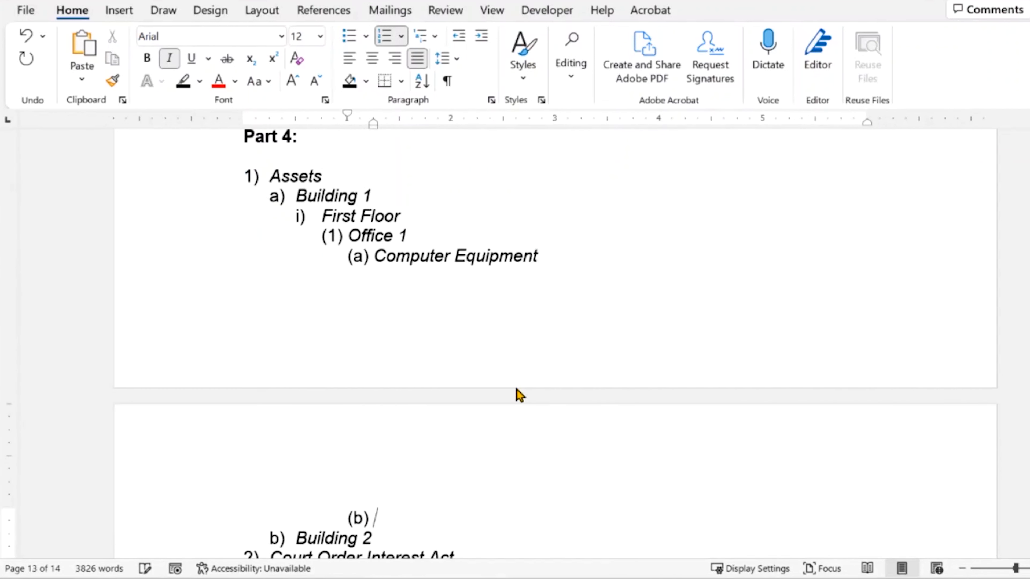
pyautogui.press('Tab')
pyautogui.write('Mouse')
pyautogui.press('Return')
pyautogui.write('Keyboard')
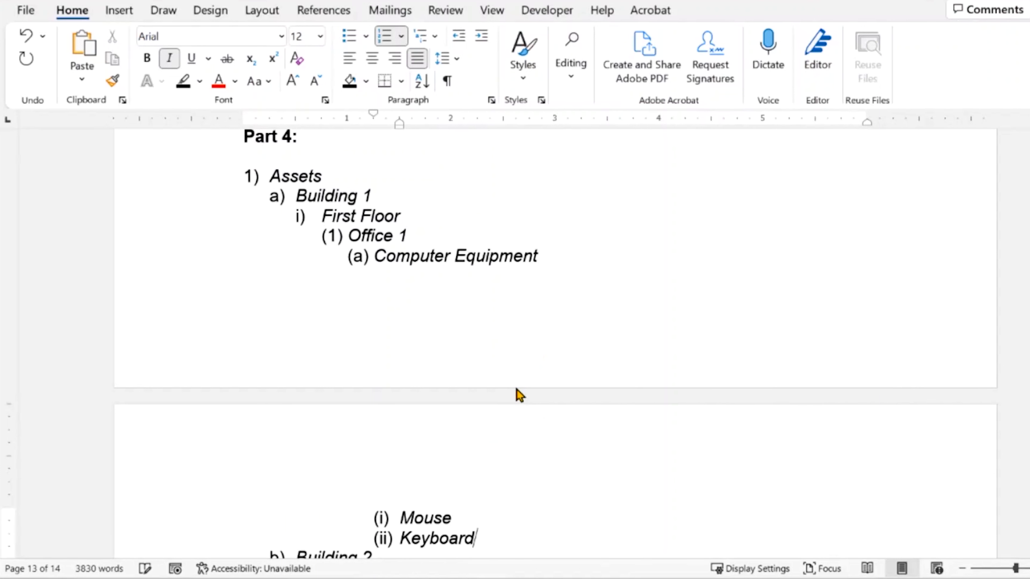
pyautogui.press('Return')
pyautogui.write('Monitor')
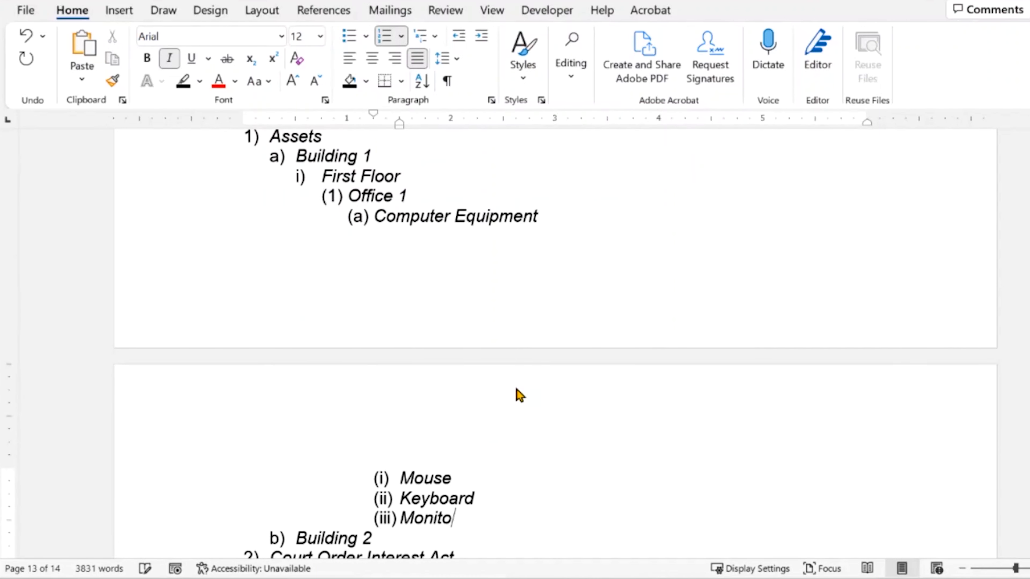
pyautogui.press('Return')
pyautogui.write('Etc')
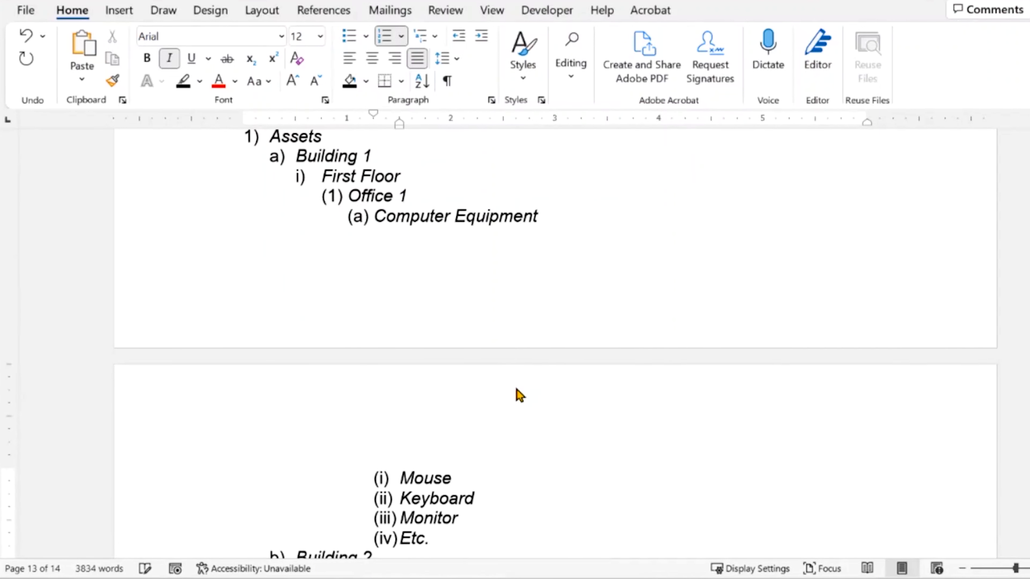
pyautogui.write('.')
# - Insert a page break before the Part 4 heading so the whole list sits on one page
pyautogui.keyDown('ctrl'); pyautogui.scroll(-1, 515, 401); pyautogui.keyUp('ctrl')
pyautogui.scroll(1, 430, 191)
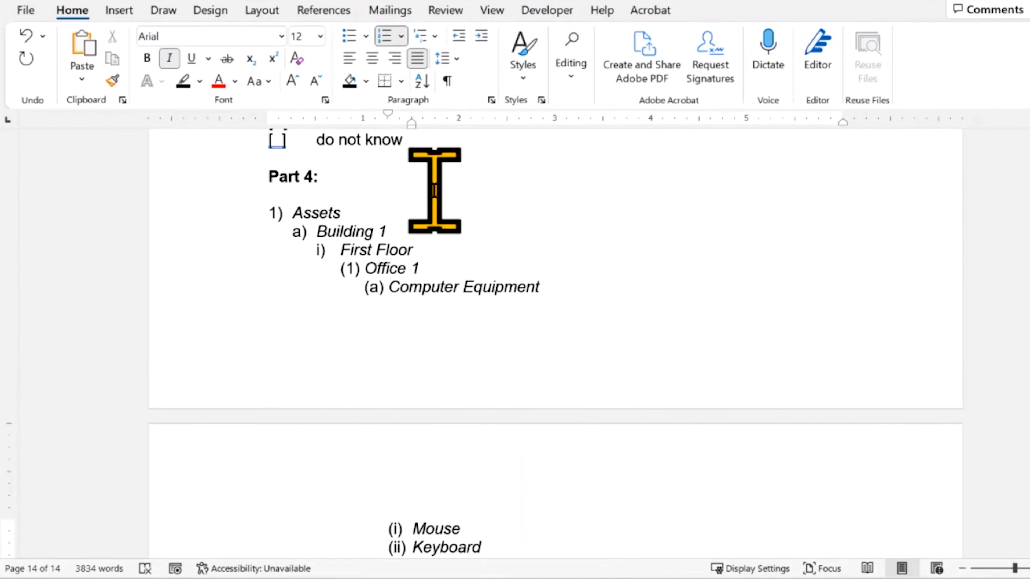
pyautogui.click(428, 191)
pyautogui.hotkey('ctrl', 'Return')
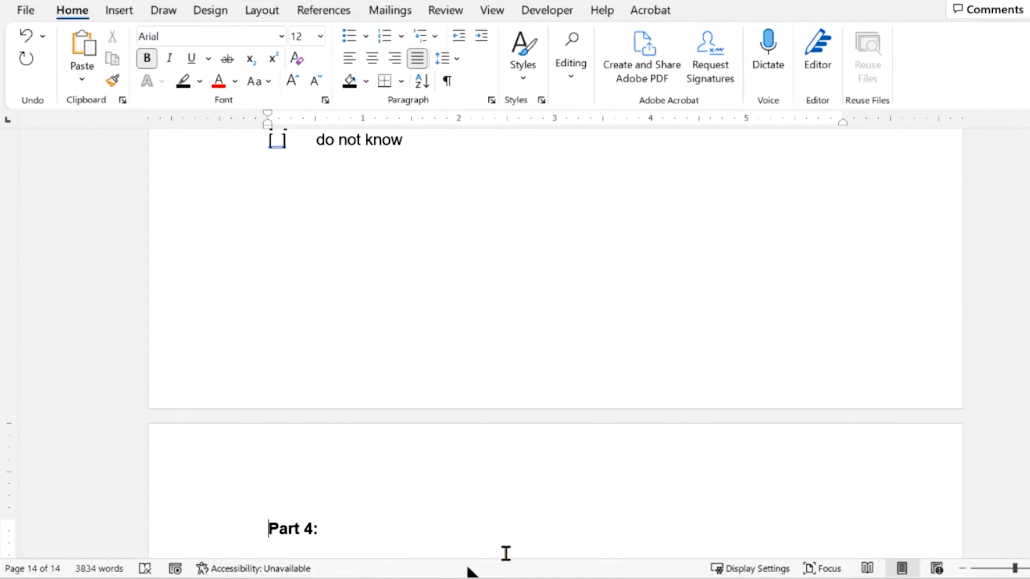
pyautogui.scroll(-8, 506, 552)
pyautogui.scroll(1, 515, 260)
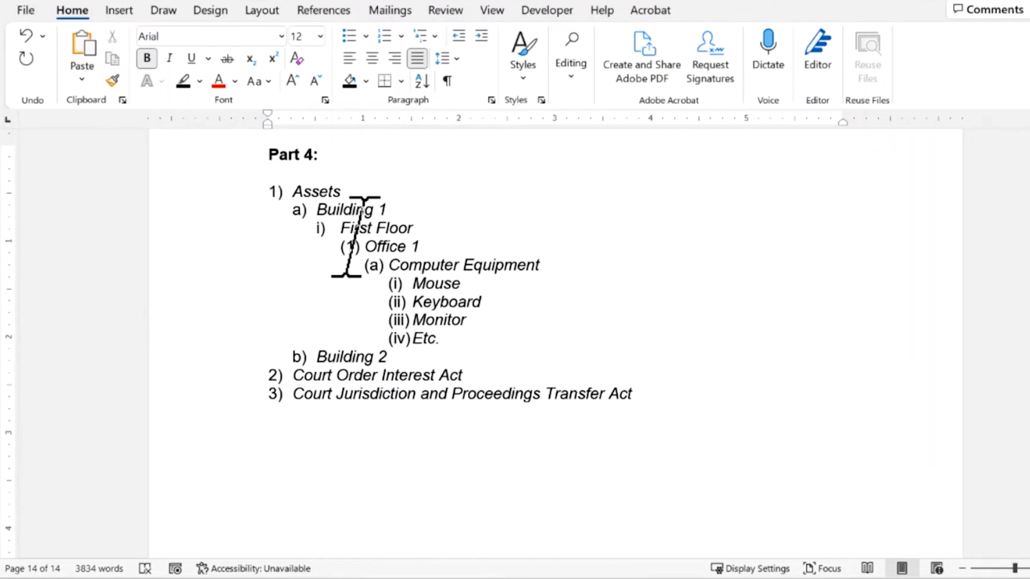
# - Select the list from Assets through Etc. and review each level's number format in the new multilevel list definition
pyautogui.moveTo(439, 338); pyautogui.dragTo(245, 194)
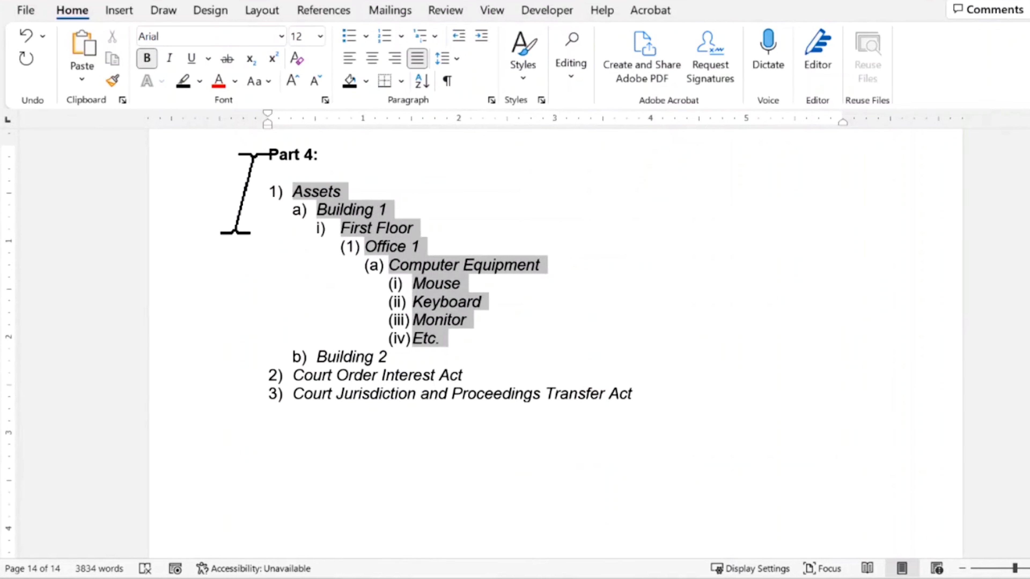
pyautogui.click(434, 36)
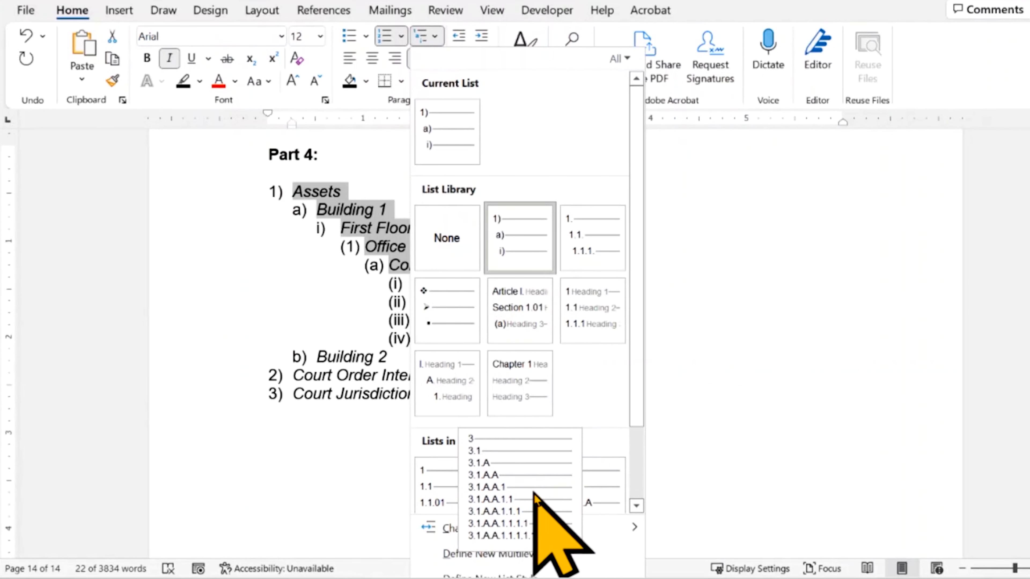
pyautogui.moveTo(508, 539)
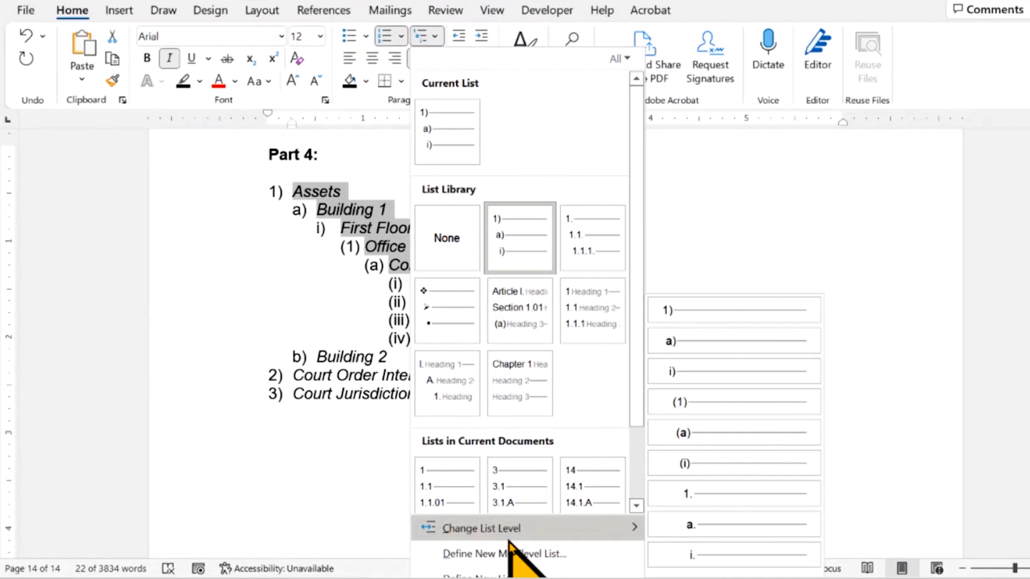
pyautogui.click(538, 559)
pyautogui.moveTo(681, 154); pyautogui.dragTo(318, 110)
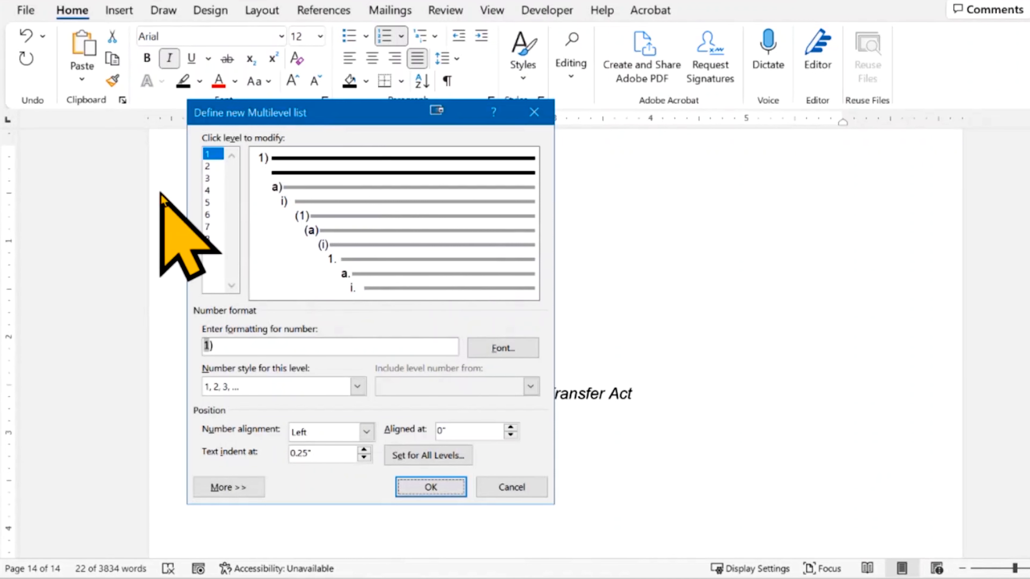
pyautogui.click(208, 166)
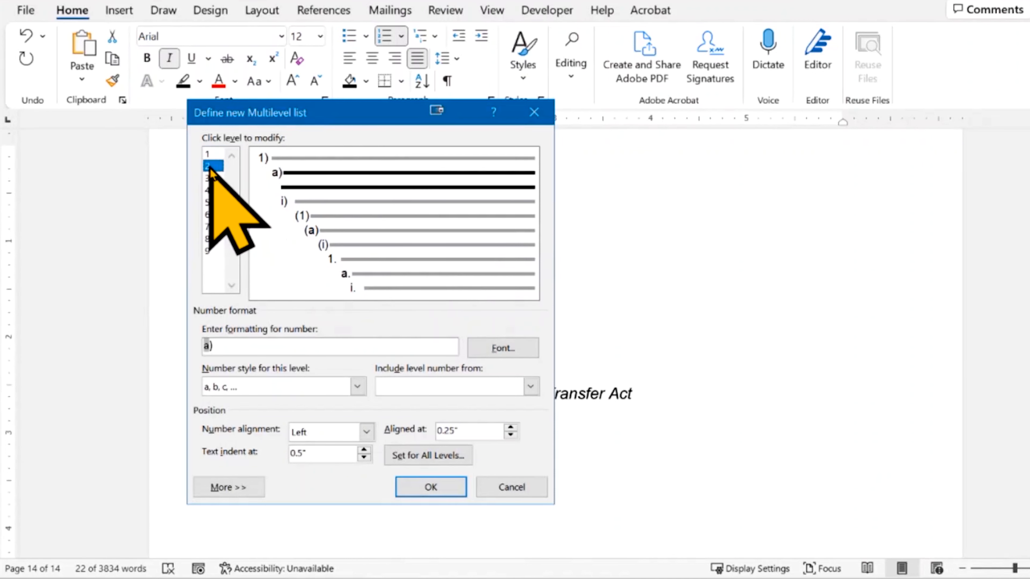
pyautogui.click(208, 203)
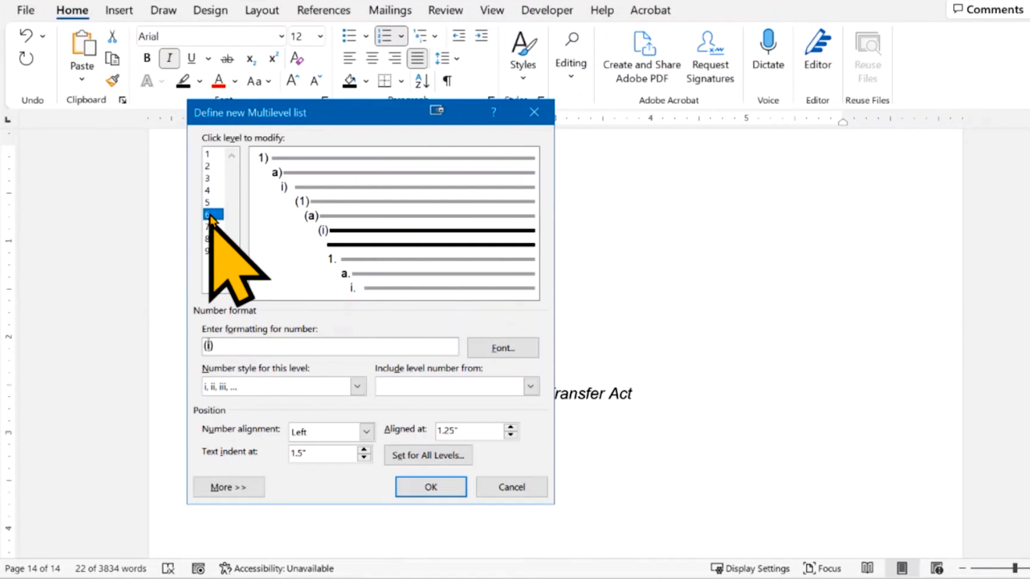
pyautogui.click(207, 191)
pyautogui.click(210, 201)
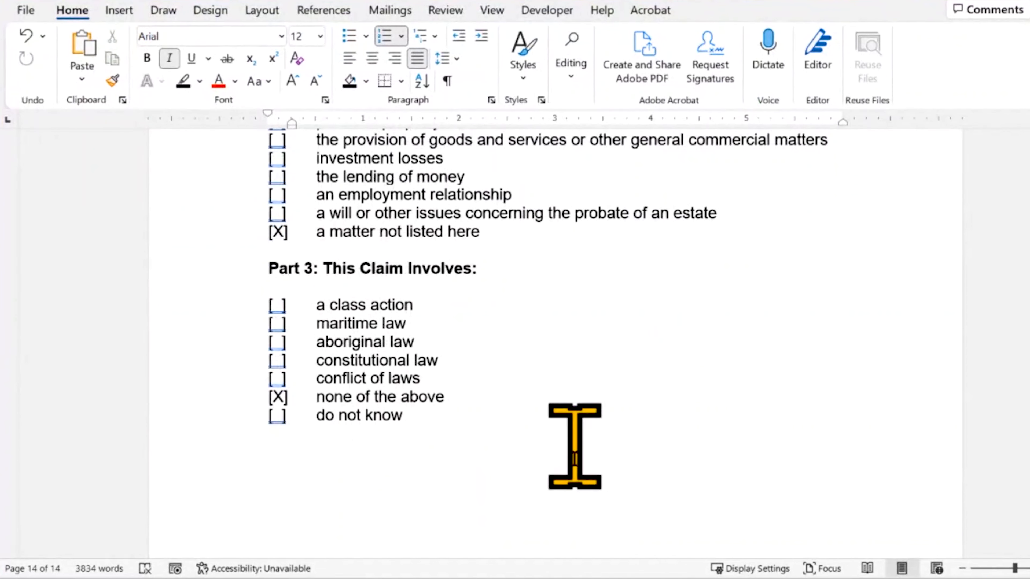
# - Go back to the numbered paragraphs of Part 3: Legal Basis and move the cursor paragraph by paragraph among them
pyautogui.scroll(4, 575, 448)
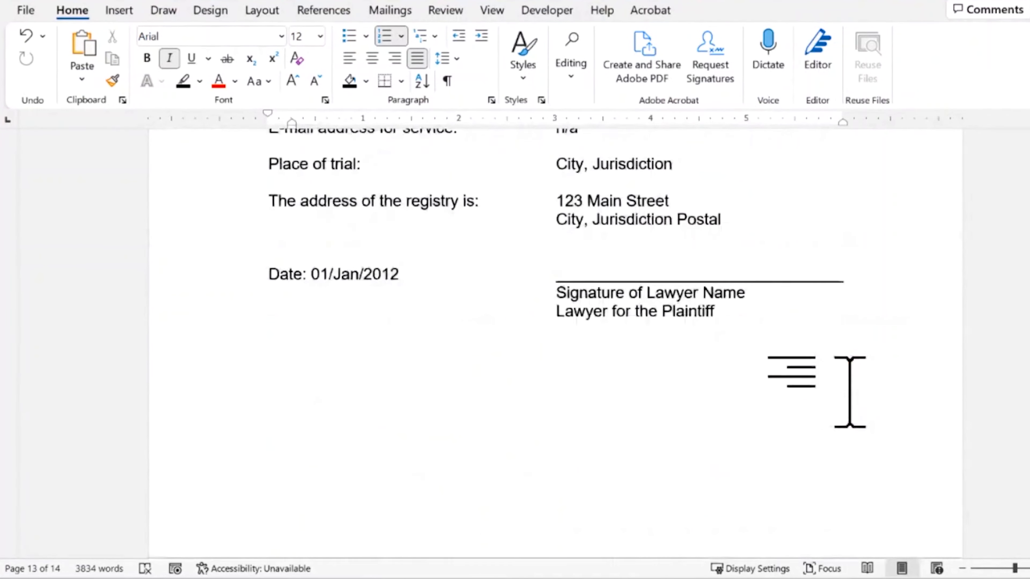
pyautogui.scroll(10, 850, 391)
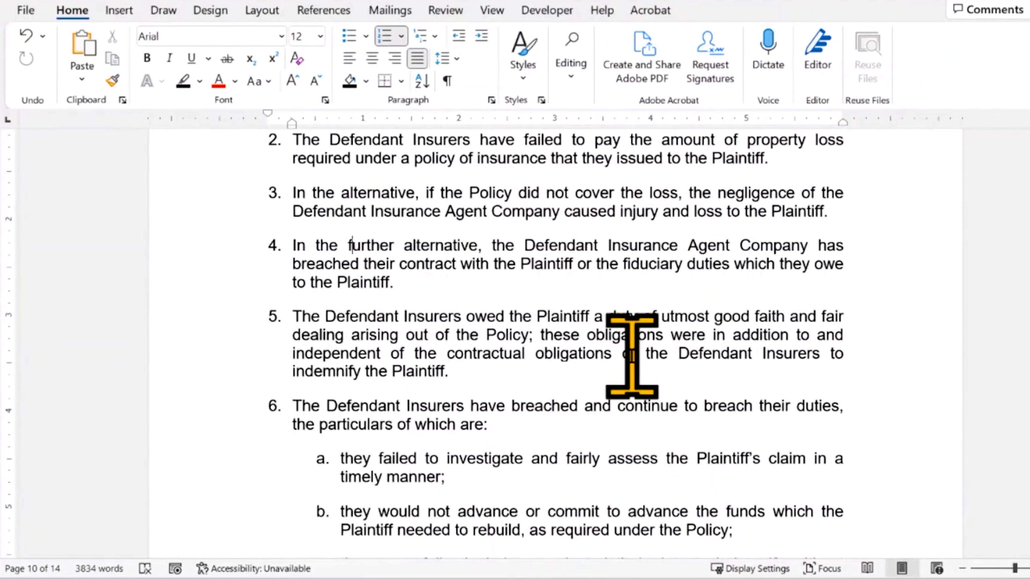
pyautogui.scroll(5, 628, 345)
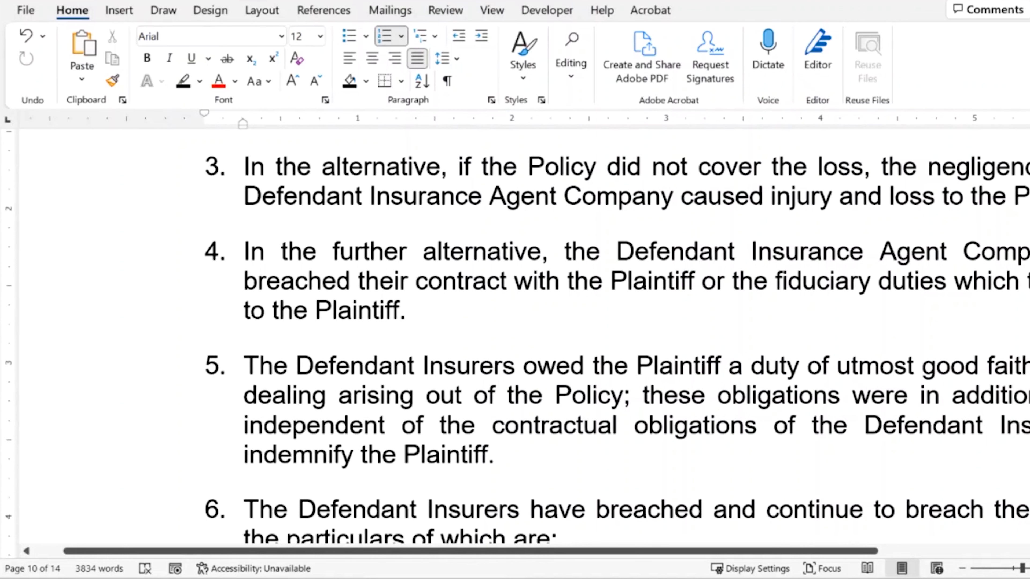
pyautogui.keyDown('ctrl'); pyautogui.scroll(-2, 1017, 276); pyautogui.keyUp('ctrl')
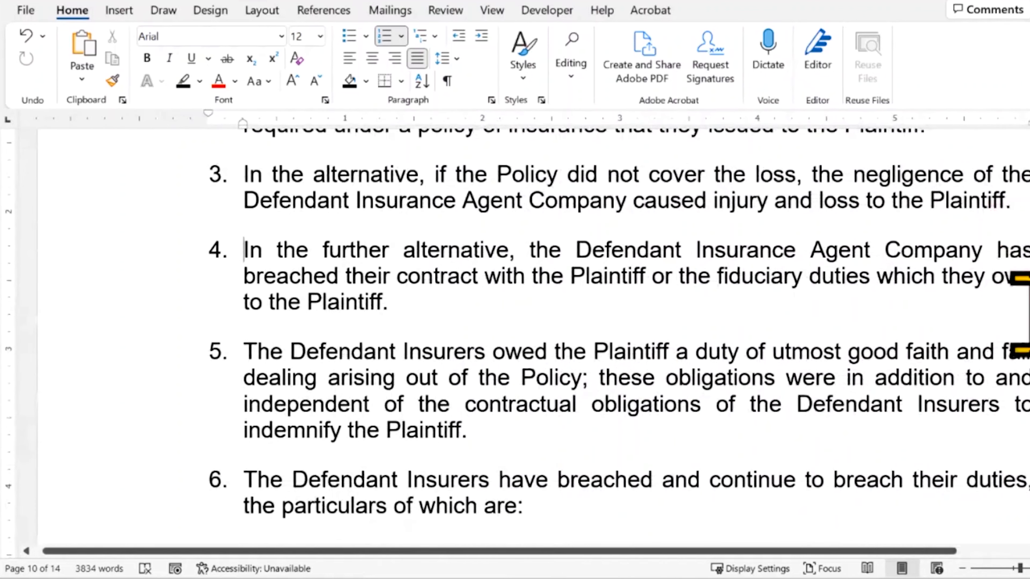
pyautogui.hotkey('ctrl', 'Down')
pyautogui.hotkey('ctrl', 'Down')
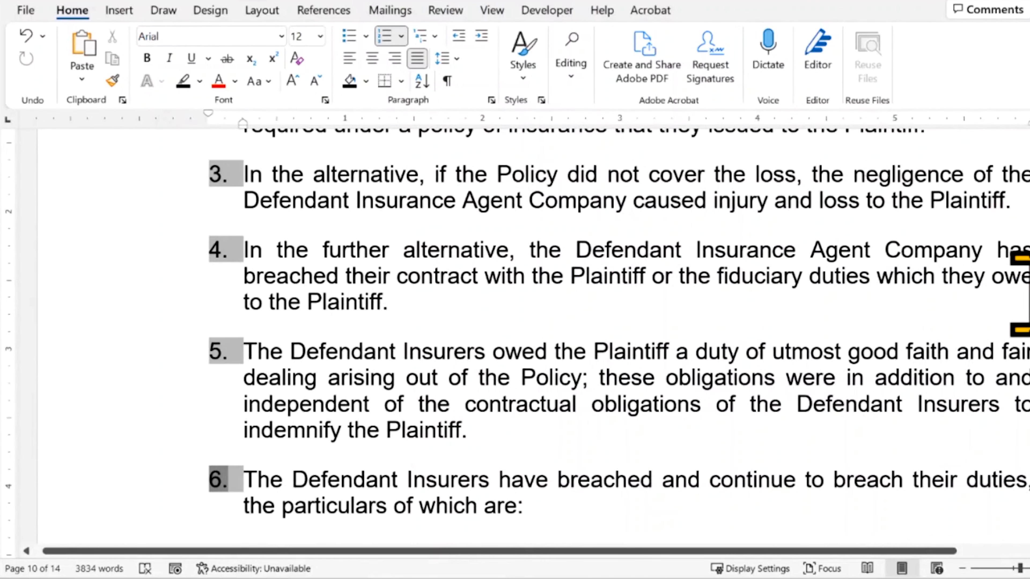
pyautogui.hotkey('ctrl', 'Up')
pyautogui.hotkey('ctrl', 'Up')
pyautogui.hotkey('ctrl', 'Up')
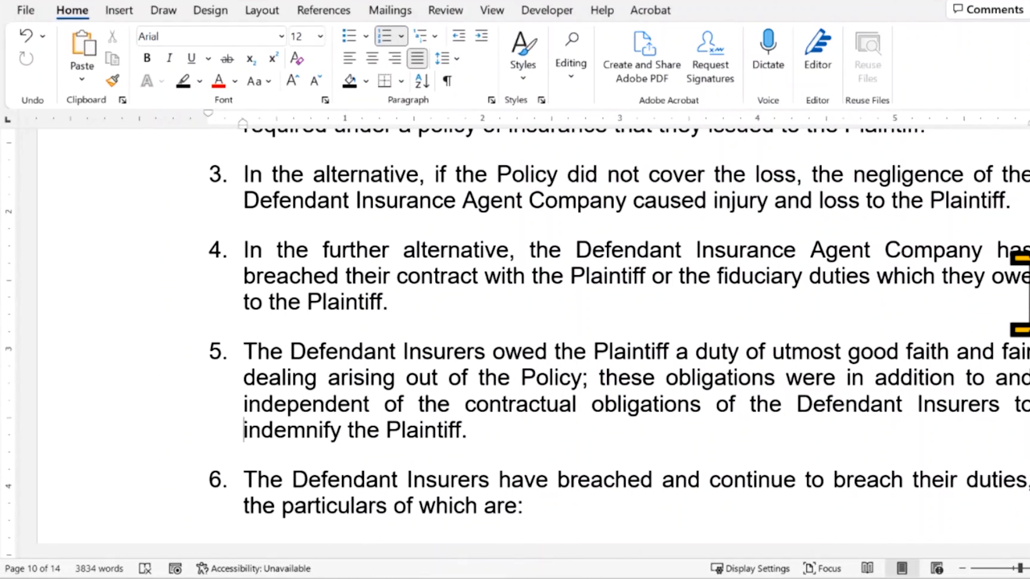
# - Extend a selection paragraph by paragraph from paragraph 4 up through paragraph 1 of the Legal Basis, and then clear it
pyautogui.hotkey('ctrl', 'shift', 'Up')
pyautogui.hotkey('ctrl', 'shift', 'Up')
pyautogui.hotkey('ctrl', 'shift', 'Up')
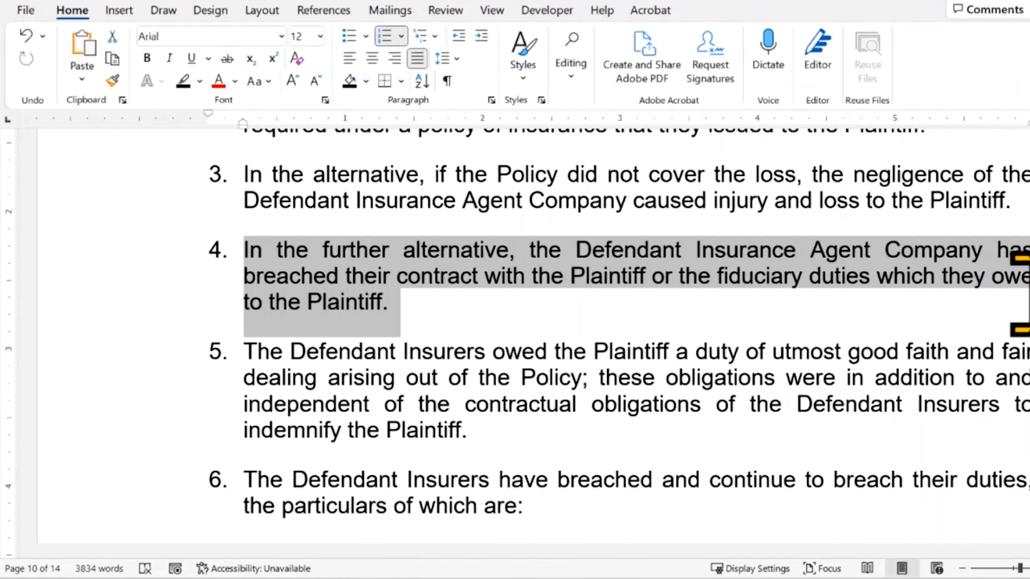
pyautogui.hotkey('ctrl', 'shift', 'Down')
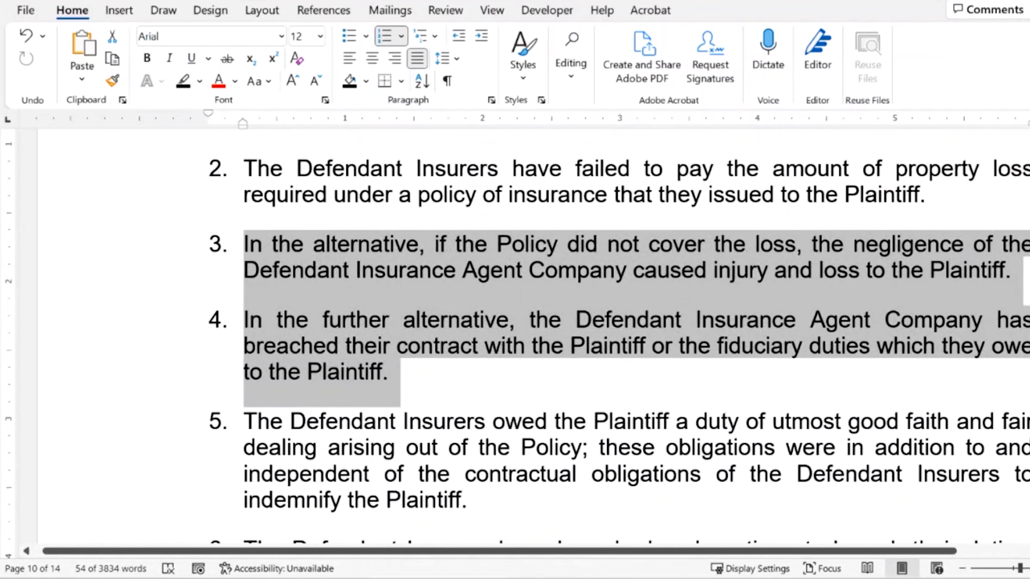
pyautogui.hotkey('ctrl', 'shift', 'Up')
pyautogui.hotkey('ctrl', 'shift', 'Up')
pyautogui.hotkey('ctrl', 'shift', 'Down')
pyautogui.hotkey('ctrl', 'shift', 'Up')
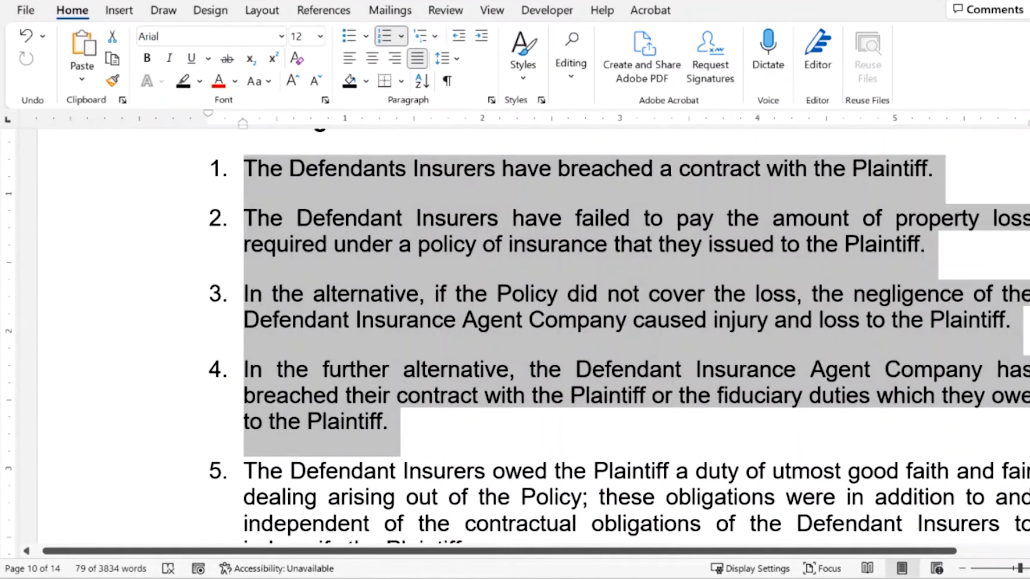
pyautogui.hotkey('ctrl', 'shift', 'Up')
pyautogui.hotkey('ctrl', 'shift', 'Down')
pyautogui.press('Left')
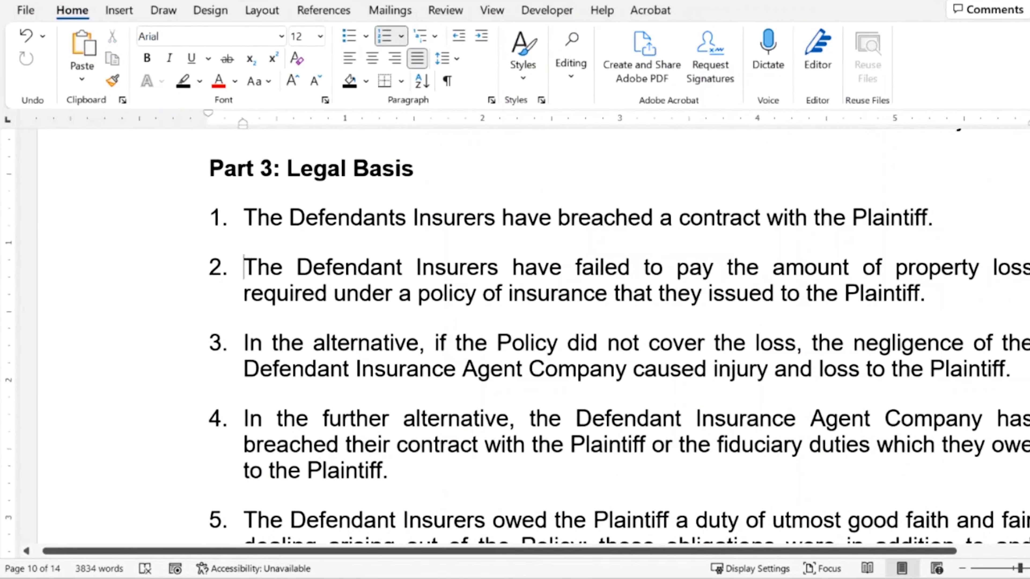
# - Select paragraph 2 of the Legal Basis from its beginning through the words "required under a policy"
pyautogui.hotkey('shift', 'Down')
pyautogui.hotkey('ctrl', 'shift', 'Right')
pyautogui.hotkey('ctrl', 'shift', 'Right')
pyautogui.hotkey('ctrl', 'shift', 'Right')
pyautogui.hotkey('ctrl', 'shift', 'Right')
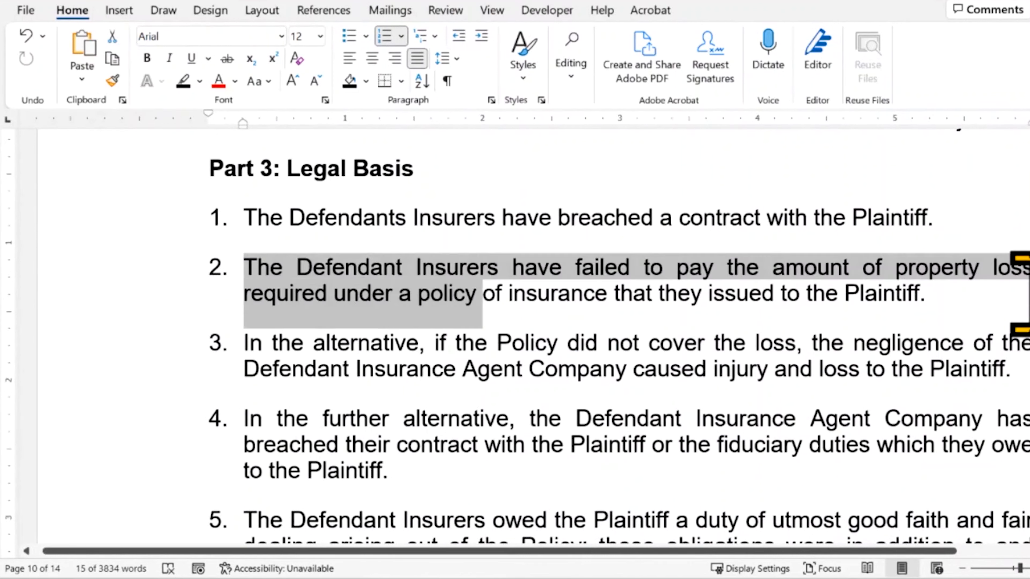
# - Extend the selection word by word to the end of paragraph 2, and then reduce it word by word from its end
pyautogui.hotkey('ctrl', 'shift', 'Right')
pyautogui.hotkey('ctrl', 'shift', 'Right')
pyautogui.hotkey('ctrl', 'shift', 'Right')
pyautogui.hotkey('ctrl', 'shift', 'Right')
pyautogui.hotkey('ctrl', 'shift', 'Right')
pyautogui.hotkey('ctrl', 'shift', 'Right')
pyautogui.hotkey('ctrl', 'shift', 'Right')
pyautogui.hotkey('ctrl', 'shift', 'Right')
pyautogui.hotkey('ctrl', 'shift', 'Right')
pyautogui.hotkey('ctrl', 'shift', 'Left')
pyautogui.hotkey('ctrl', 'shift', 'Left')
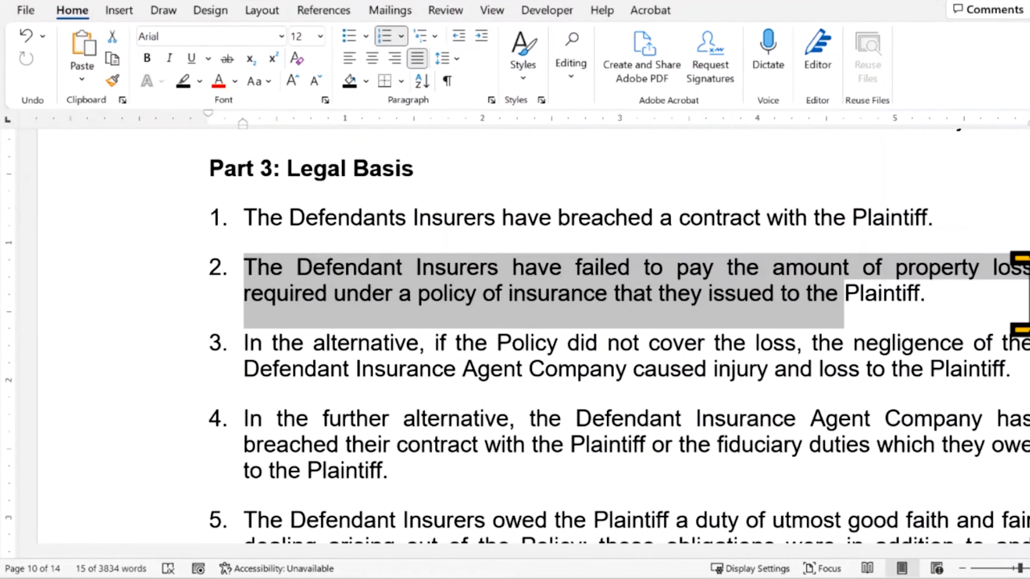
pyautogui.hotkey('ctrl', 'shift', 'Left')
pyautogui.hotkey('ctrl', 'shift', 'Left')
pyautogui.hotkey('ctrl', 'shift', 'Left')
pyautogui.hotkey('ctrl', 'shift', 'Left')
pyautogui.hotkey('ctrl', 'shift', 'Left')
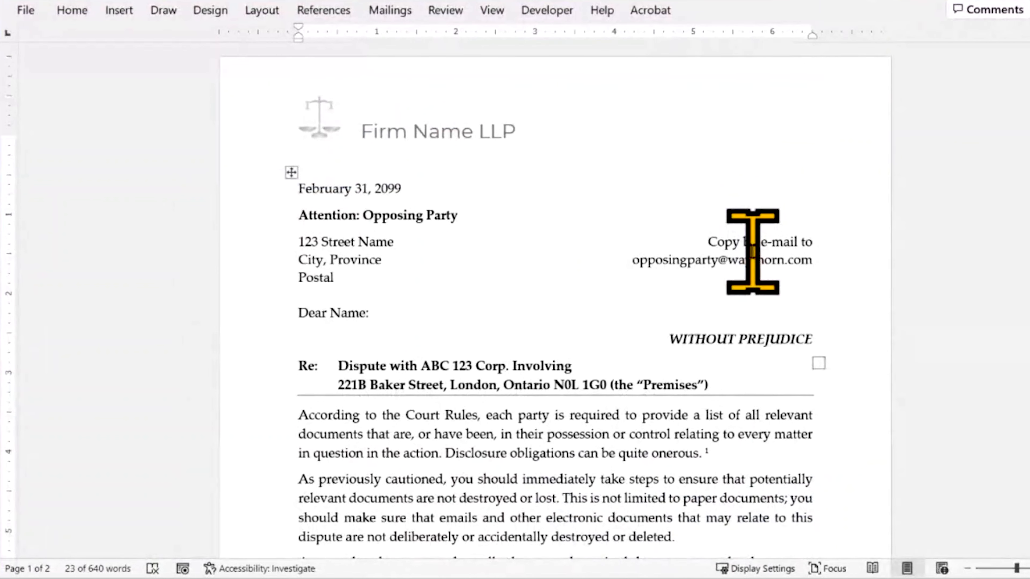
# - Open the first-page header of the firm letter for editing and place the cursor in the empty cell beside the firm name
pyautogui.scroll(-2, 752, 252)
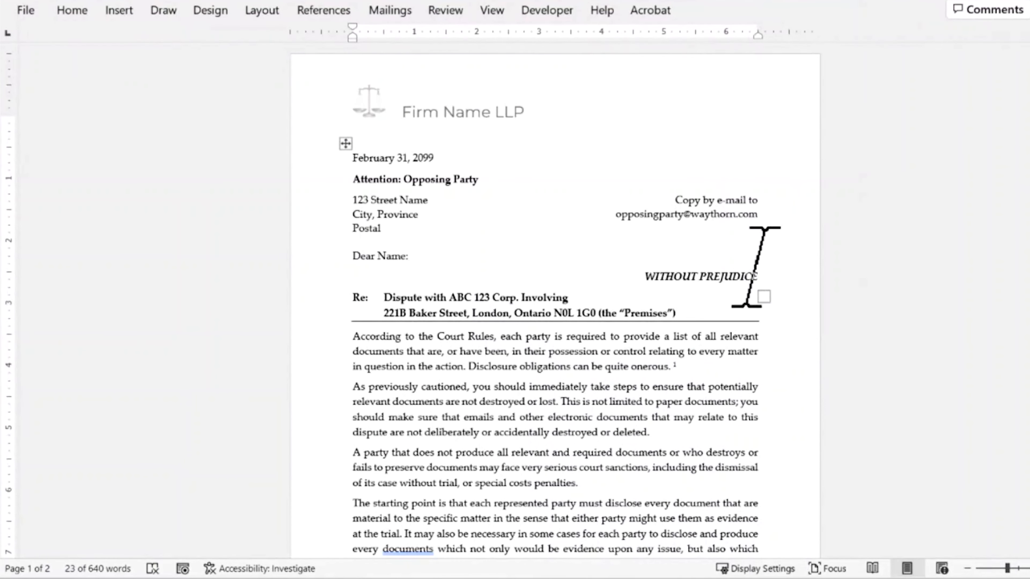
pyautogui.doubleClick(654, 85)
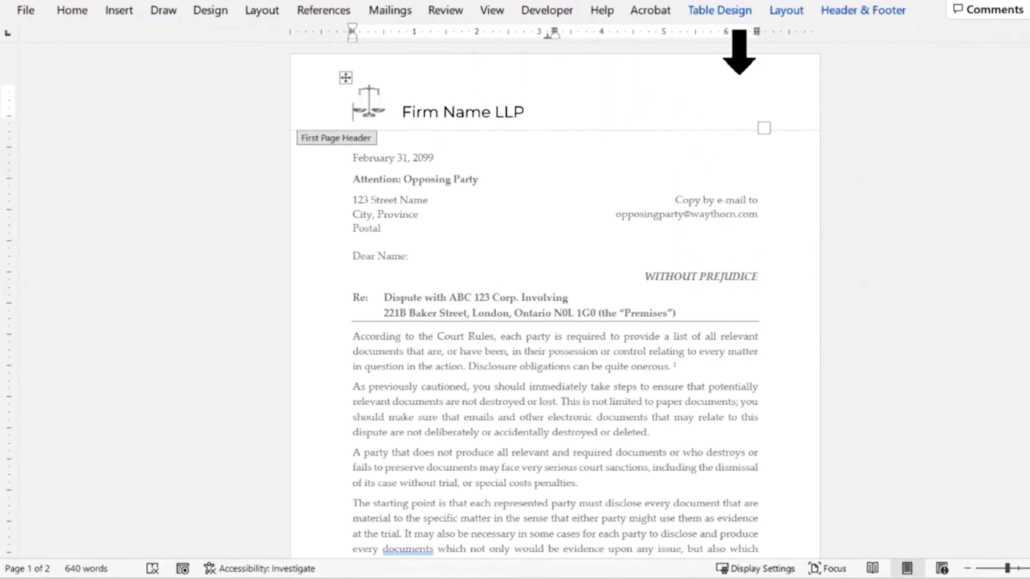
pyautogui.click(833, 9)
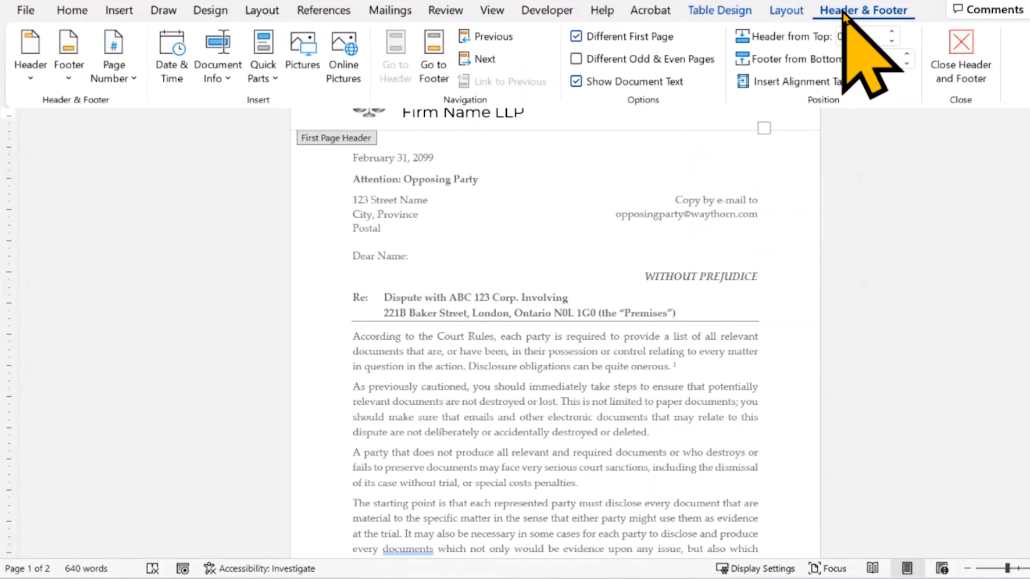
pyautogui.click(659, 304)
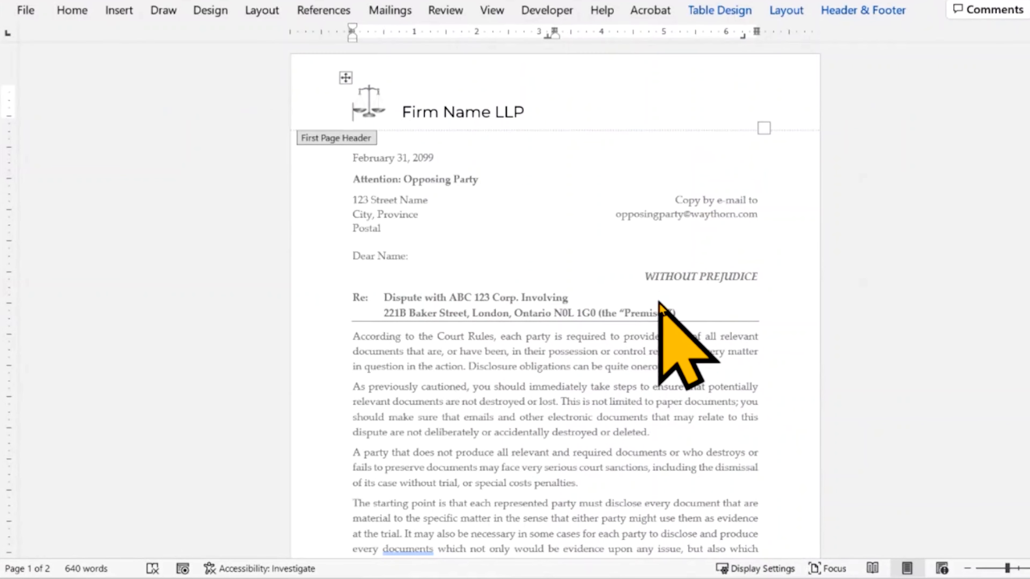
pyautogui.click(650, 104)
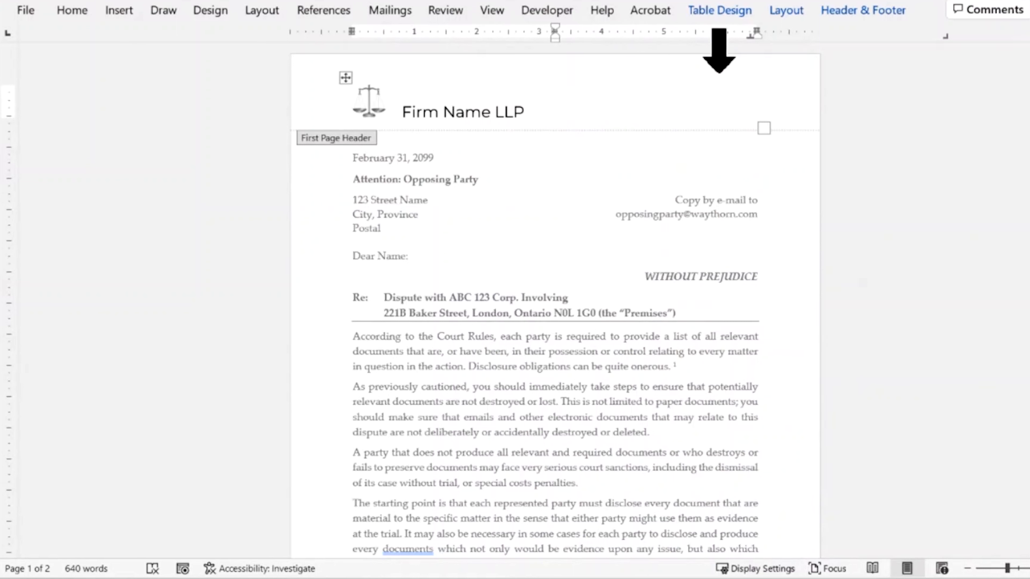
# - Turn on the table gridlines for the letter's header and address tables
pyautogui.click(783, 11)
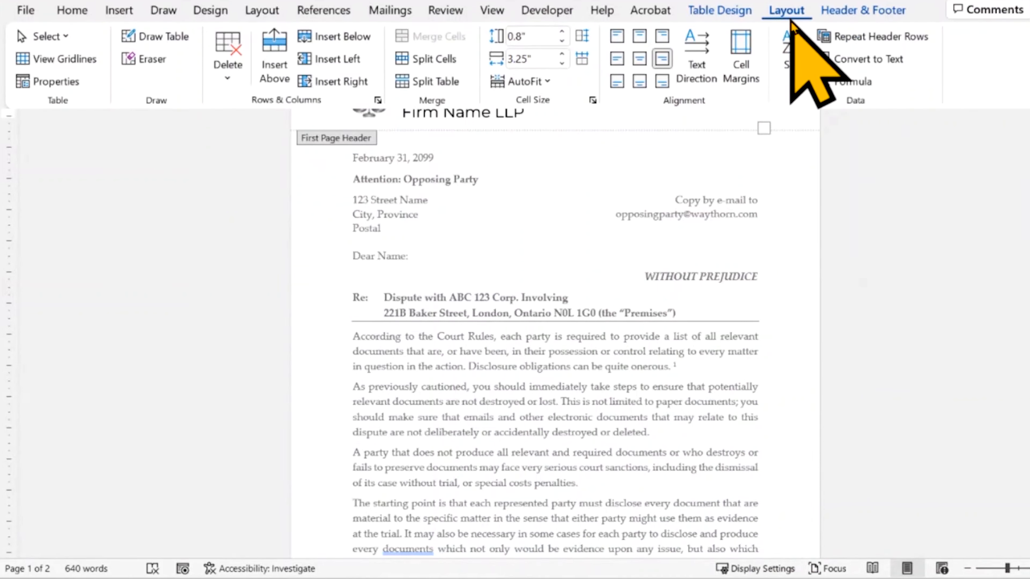
pyautogui.click(24, 64)
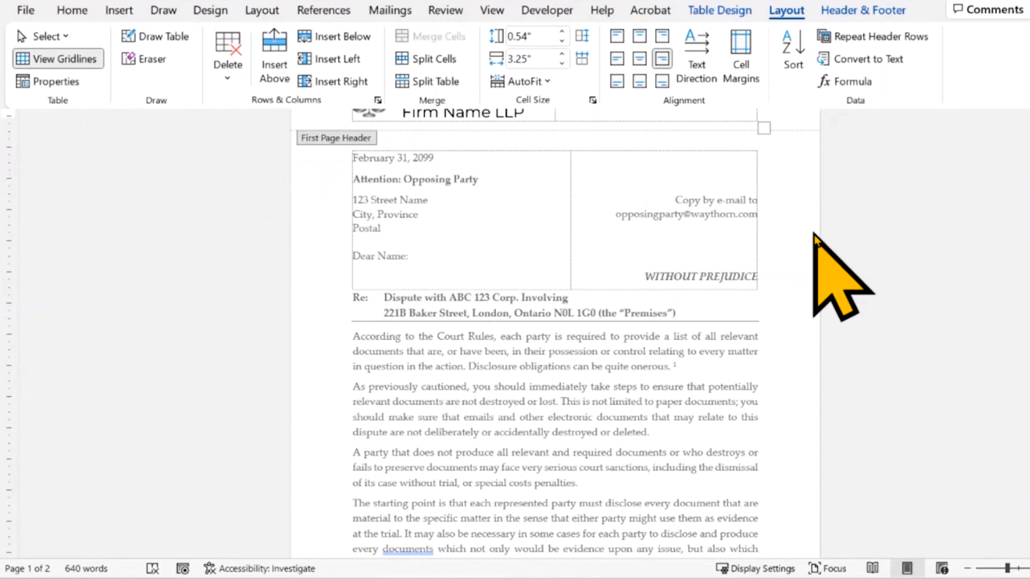
pyautogui.click(767, 302)
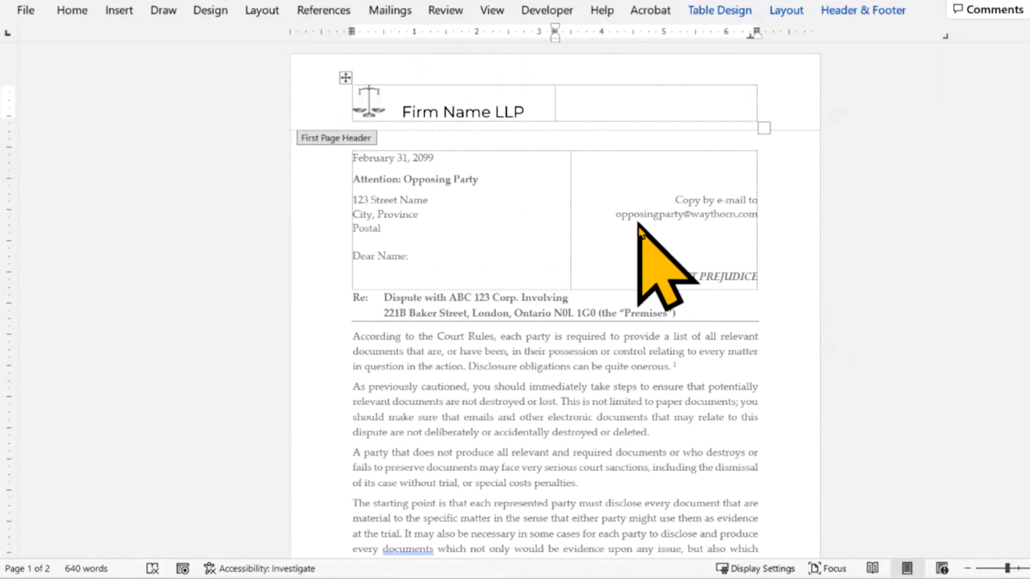
# - Bring up the Header & Footer tools and set the ribbon to always show
pyautogui.scroll(-1, 651, 230)
pyautogui.click(863, 6)
pyautogui.click(1029, 100)
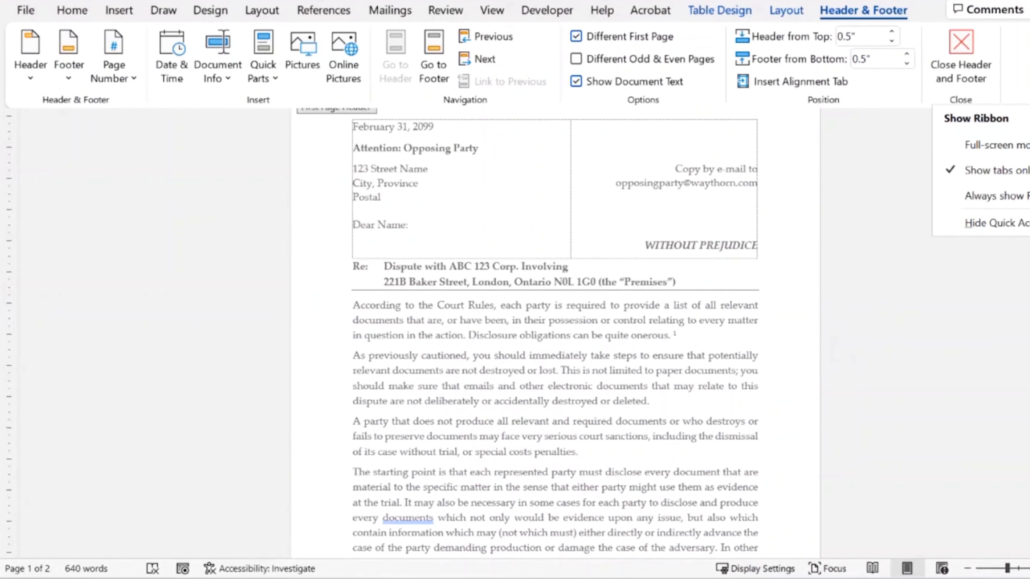
pyautogui.click(993, 196)
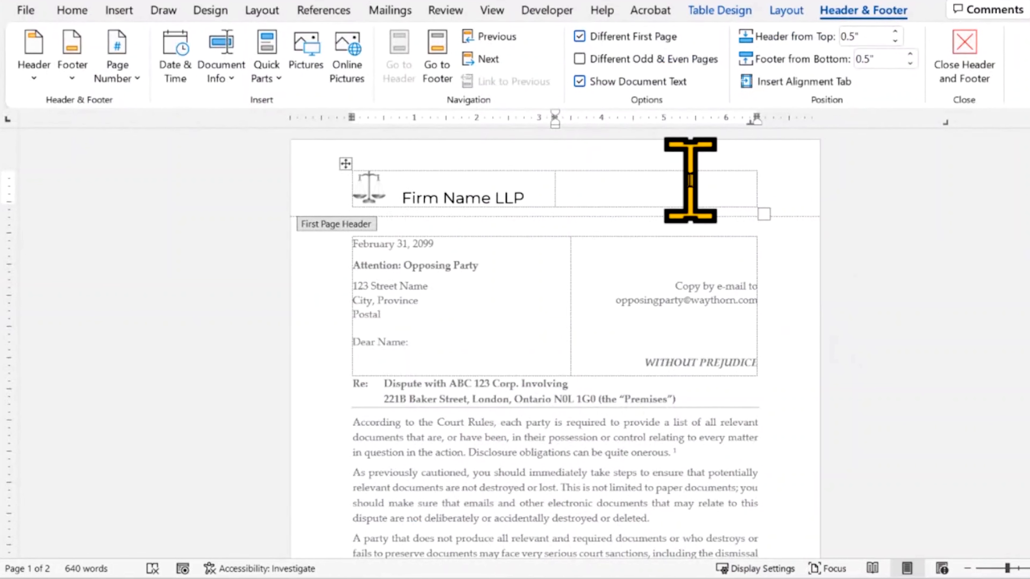
# - Select and deselect "Firm Name LLP" in the first-page header, and then look over the first-page footer
pyautogui.moveTo(517, 195); pyautogui.dragTo(395, 189)
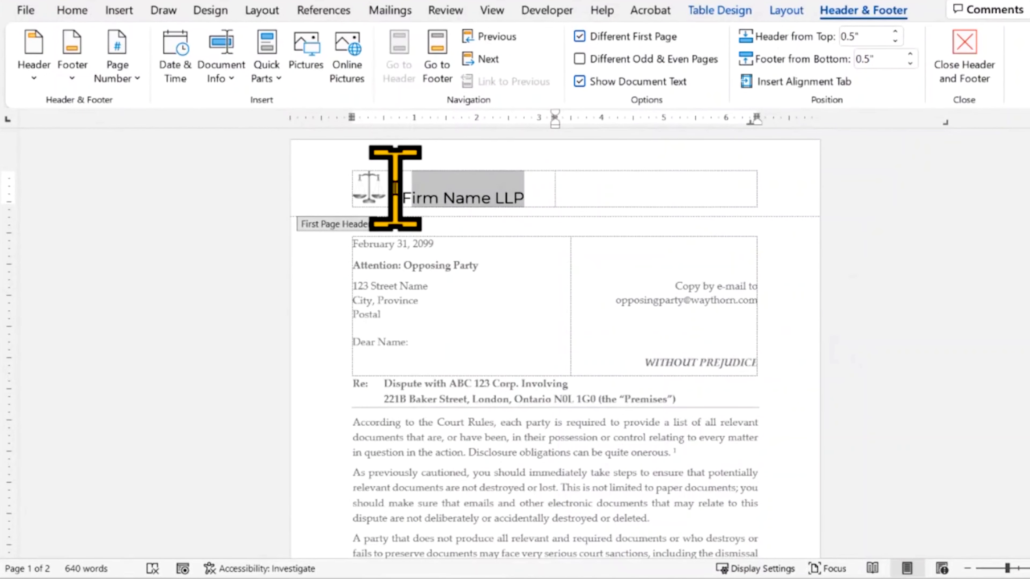
pyautogui.click(667, 201)
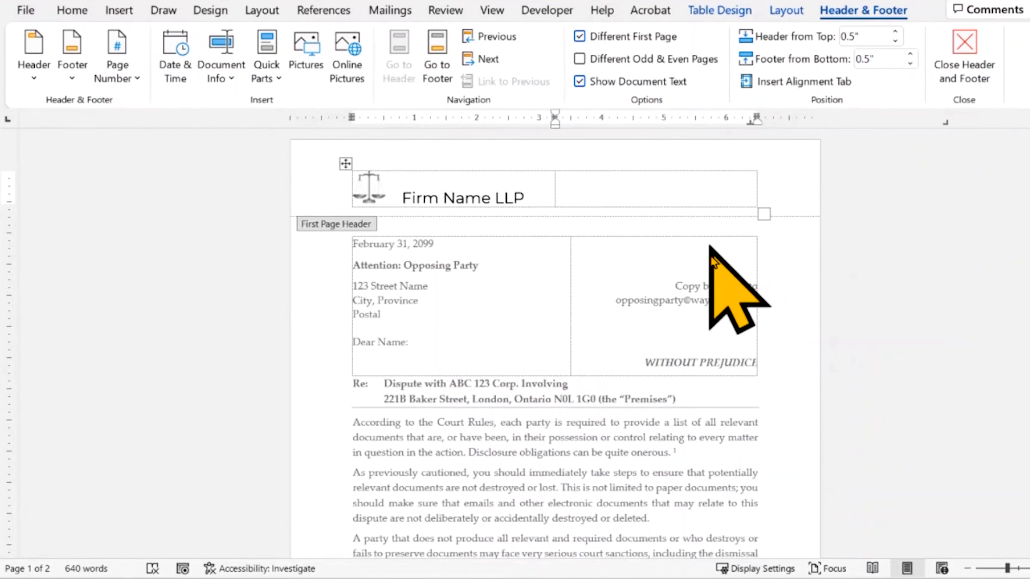
pyautogui.scroll(-8, 726, 324)
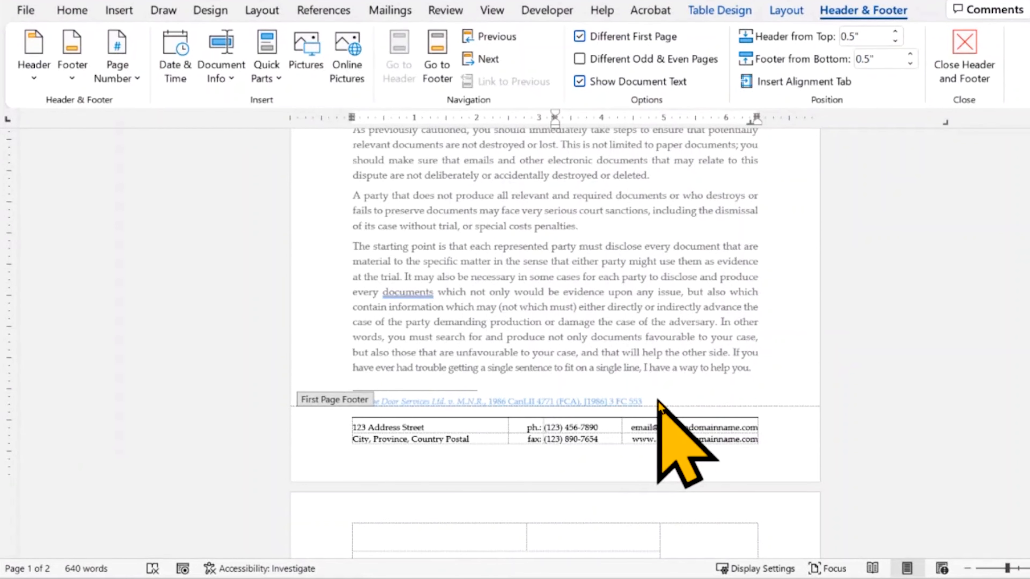
pyautogui.scroll(8, 781, 276)
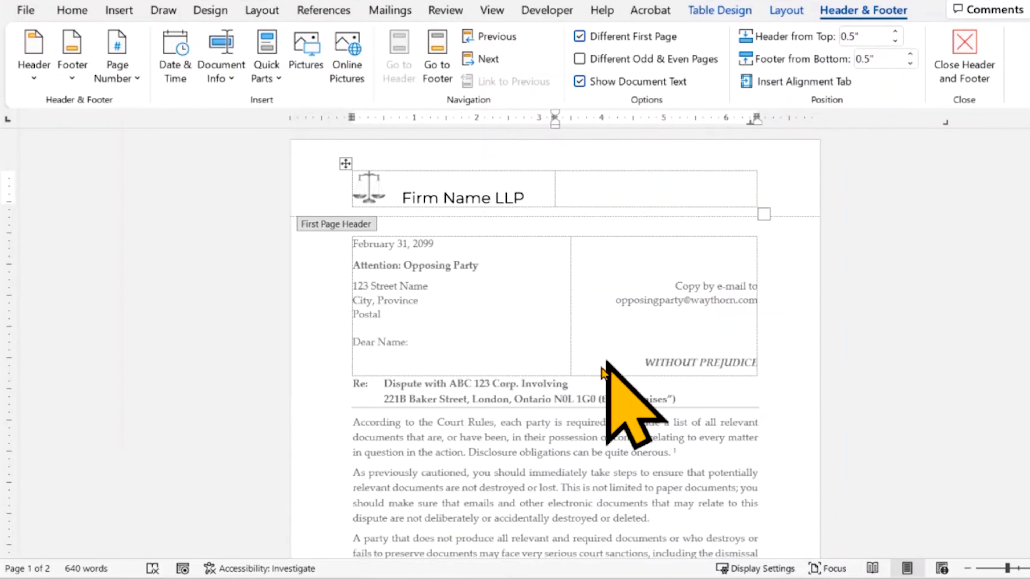
# - Leave and reopen the first-page header, and display the letter in Multiple Pages view
pyautogui.doubleClick(575, 386)
pyautogui.doubleClick(616, 170)
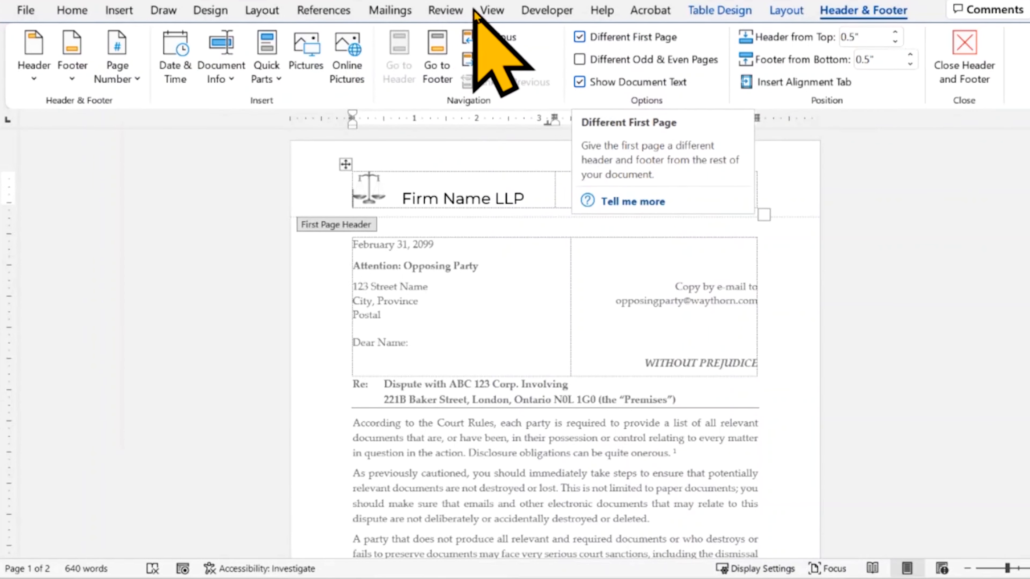
pyautogui.click(489, 10)
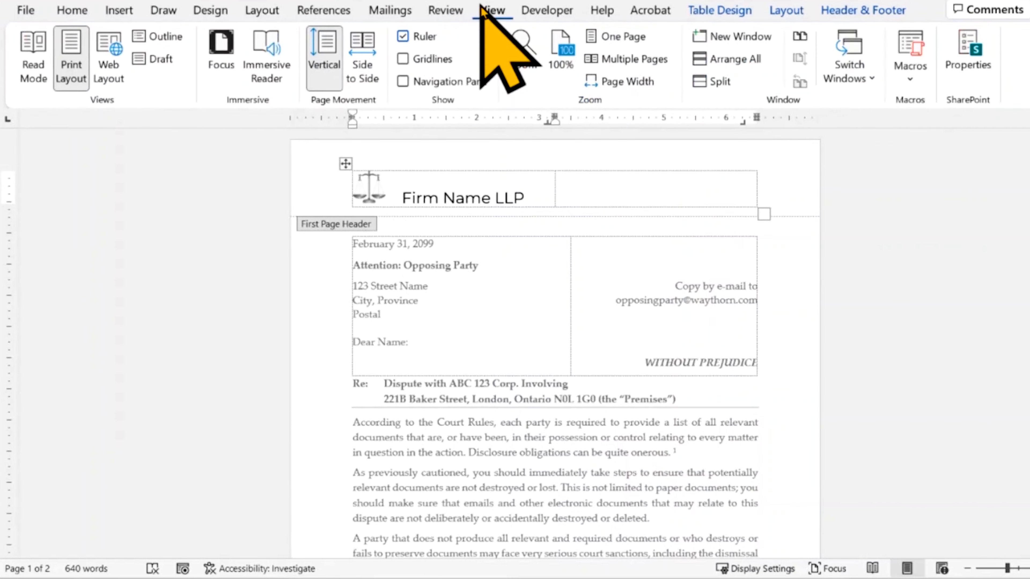
pyautogui.click(607, 64)
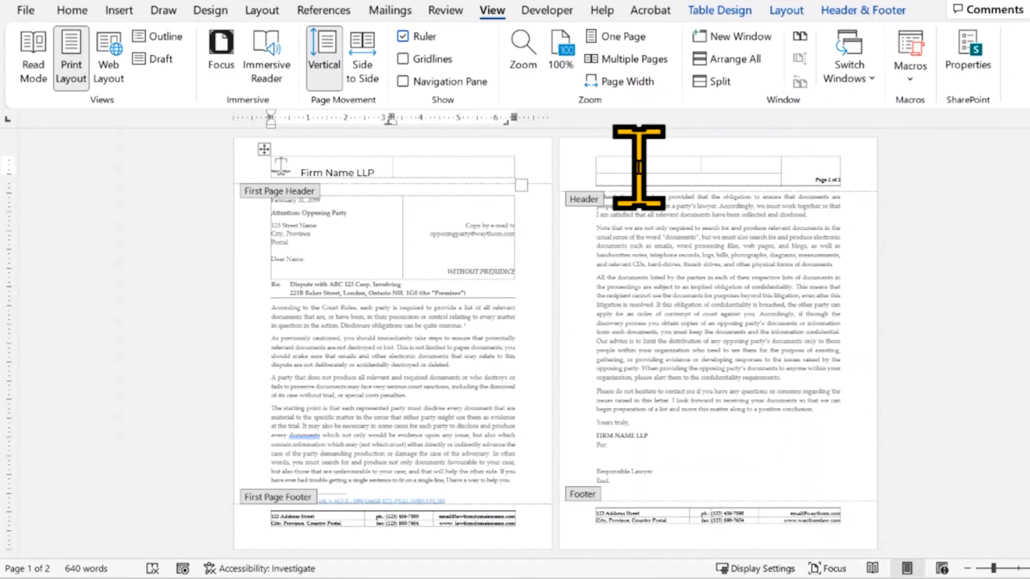
# - Insert a Plain Number 3 page number at the top of the first page and return to the letter body
pyautogui.click(838, 11)
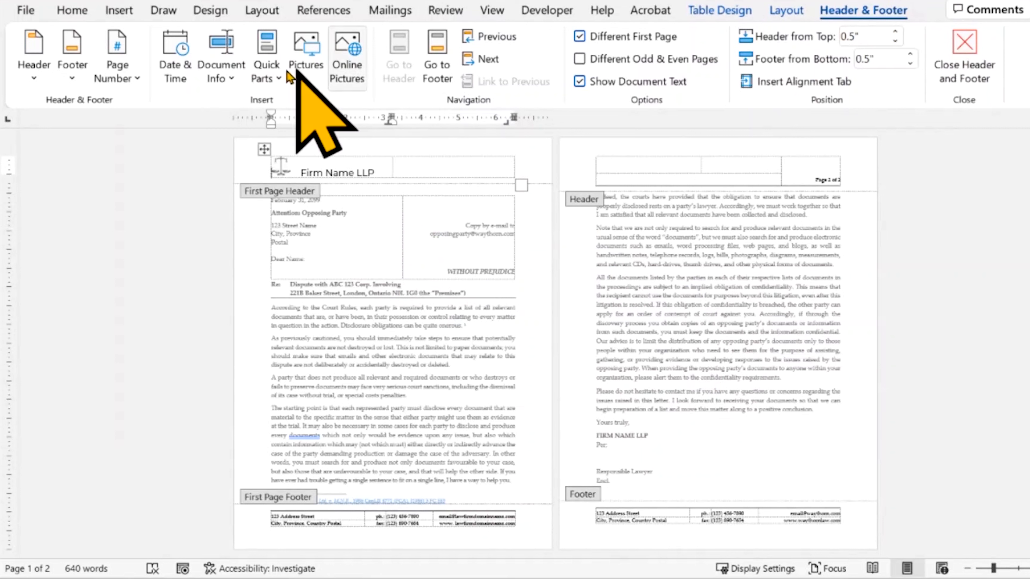
pyautogui.click(122, 75)
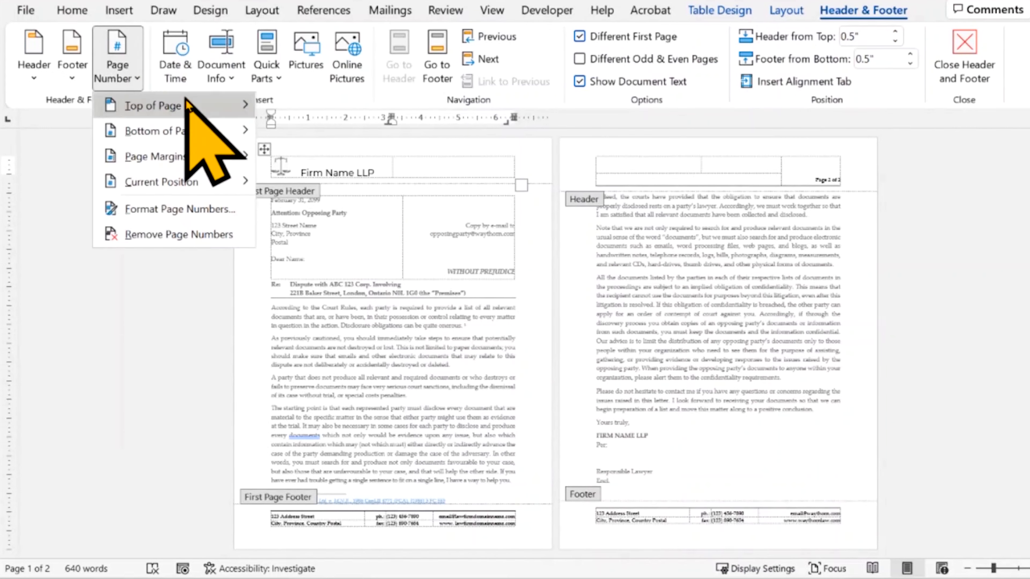
pyautogui.moveTo(184, 105)
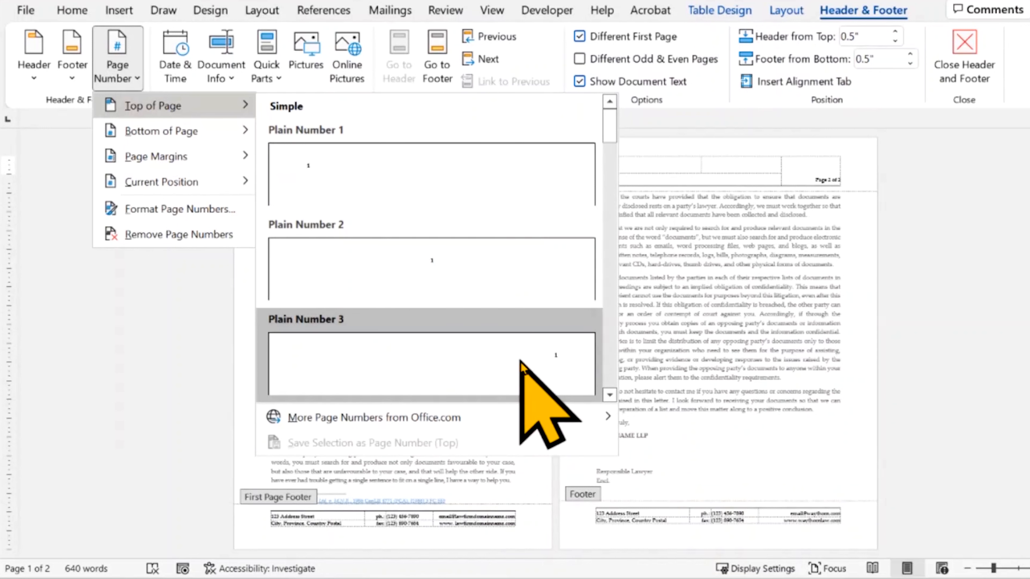
pyautogui.click(521, 363)
pyautogui.doubleClick(728, 287)
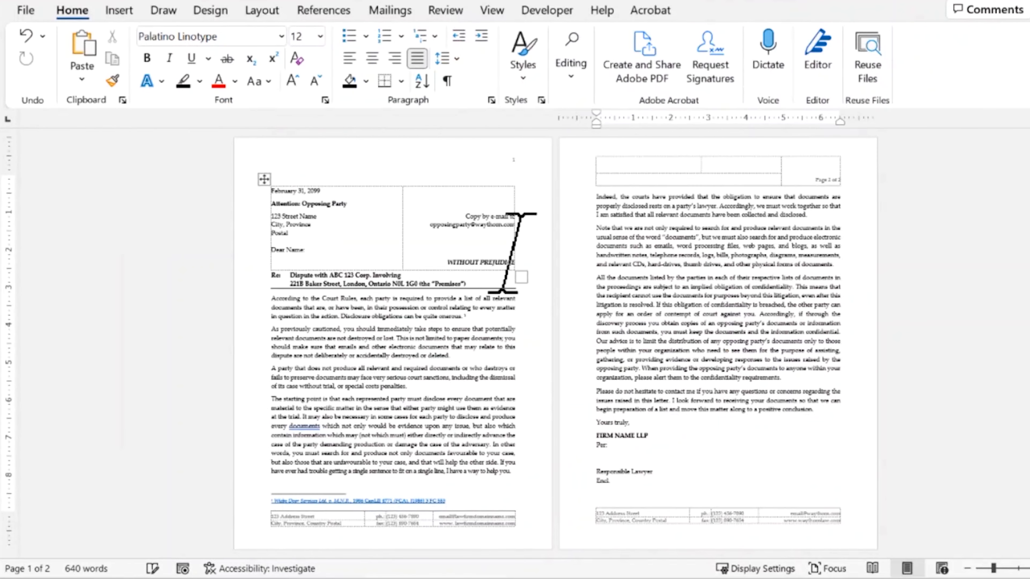
# - Open the page 2 header and insert a Plain Number 3 page number at the top of the page
pyautogui.keyDown('ctrl'); pyautogui.scroll(5, 529, 224); pyautogui.keyUp('ctrl')
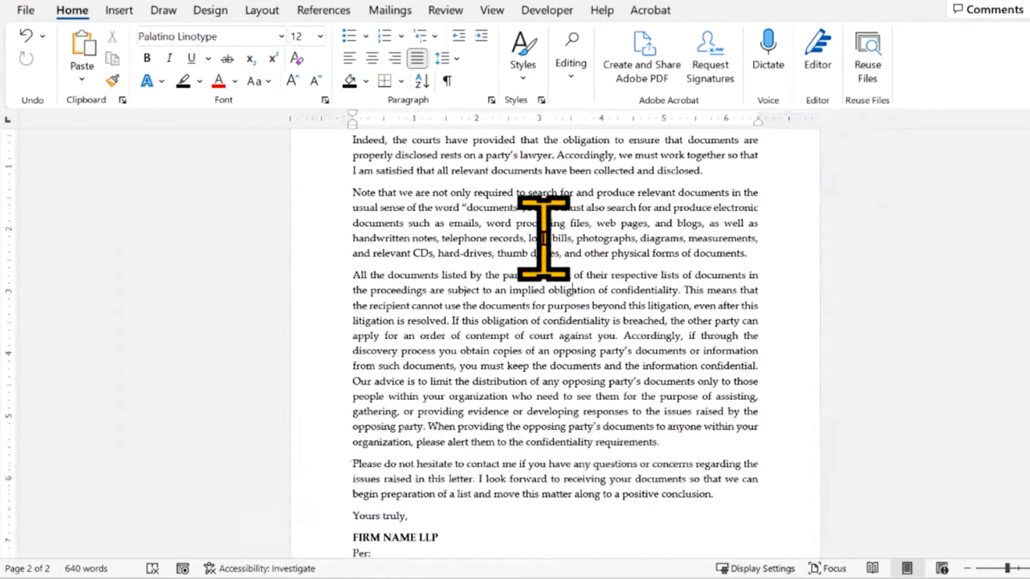
pyautogui.scroll(4, 545, 230)
pyautogui.scroll(5, 529, 230)
pyautogui.scroll(-7, 609, 322)
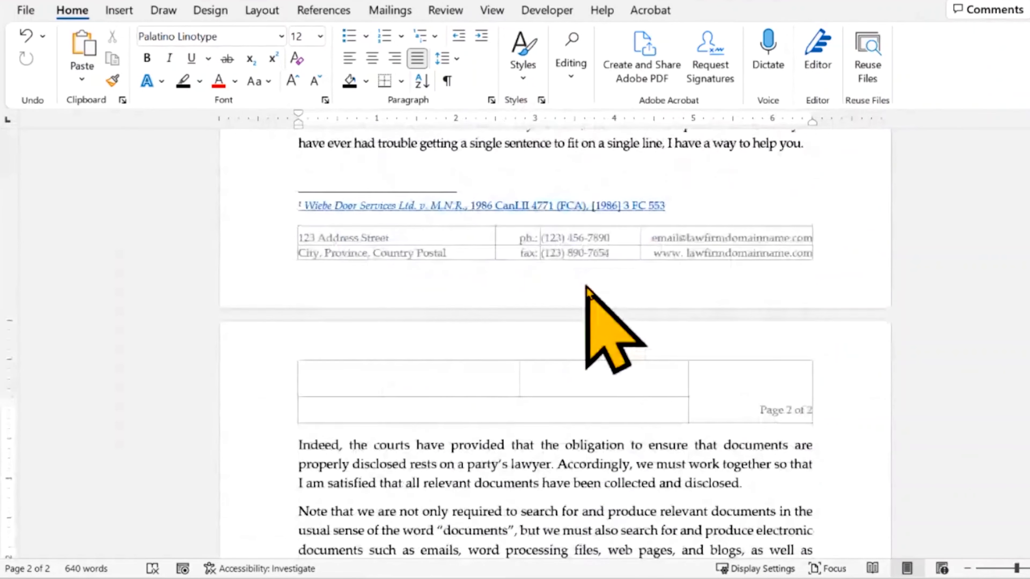
pyautogui.scroll(-3, 629, 326)
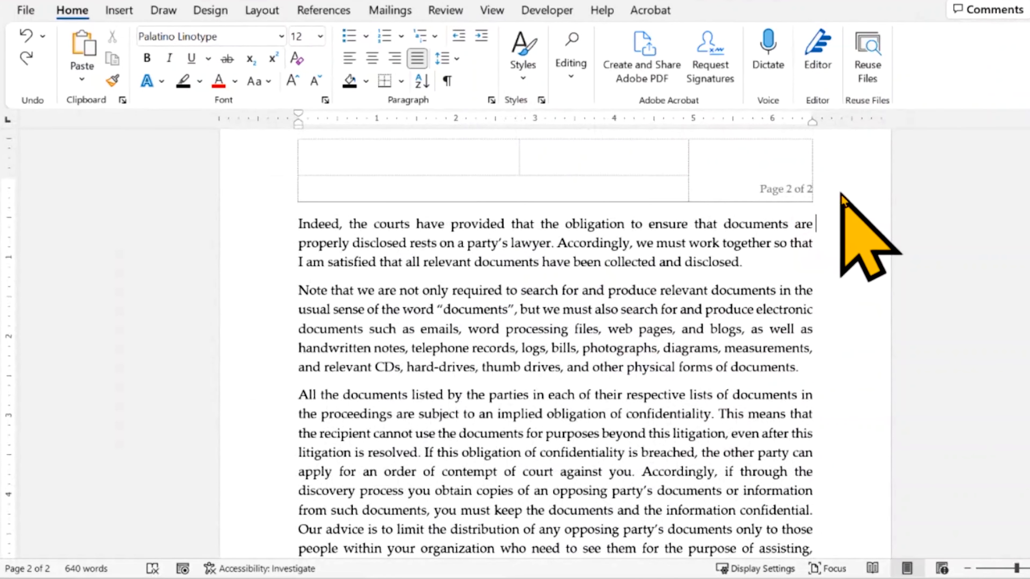
pyautogui.doubleClick(837, 186)
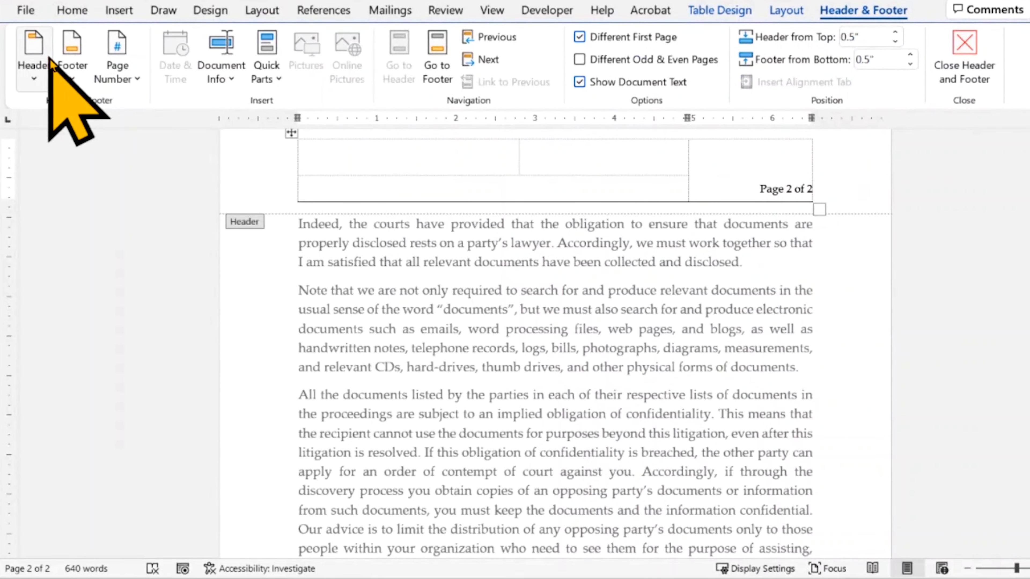
pyautogui.click(96, 78)
pyautogui.moveTo(237, 117)
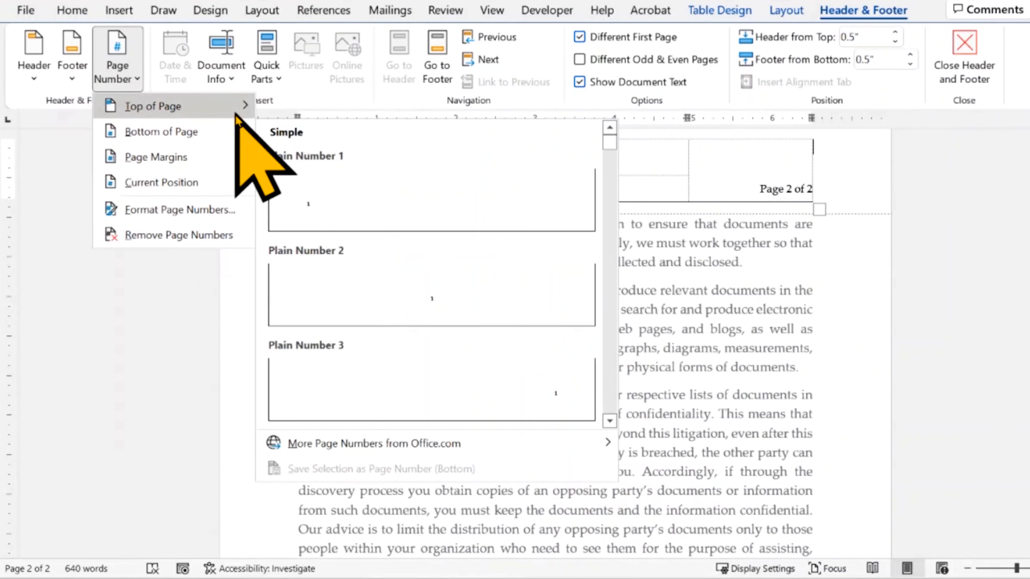
pyautogui.click(402, 370)
pyautogui.scroll(3, 807, 325)
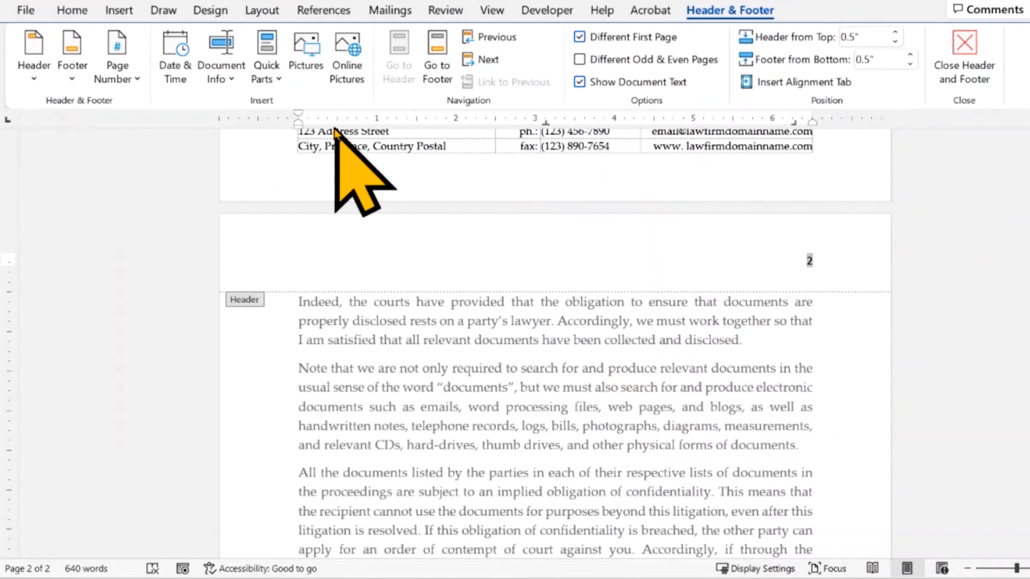
# - Close the header, check the page number on page 2, and undo its insertion
pyautogui.click(73, 10)
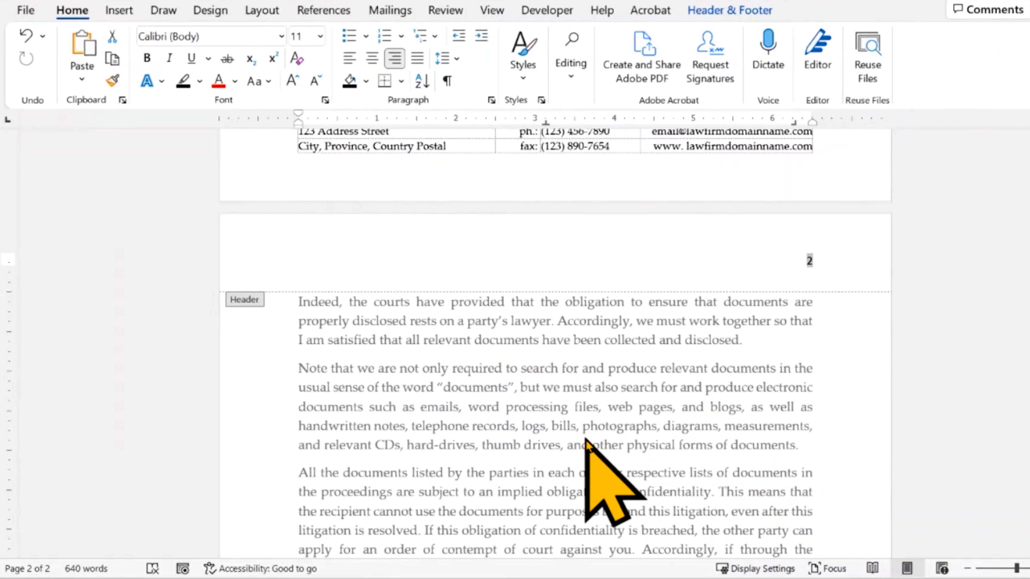
pyautogui.scroll(3, 645, 243)
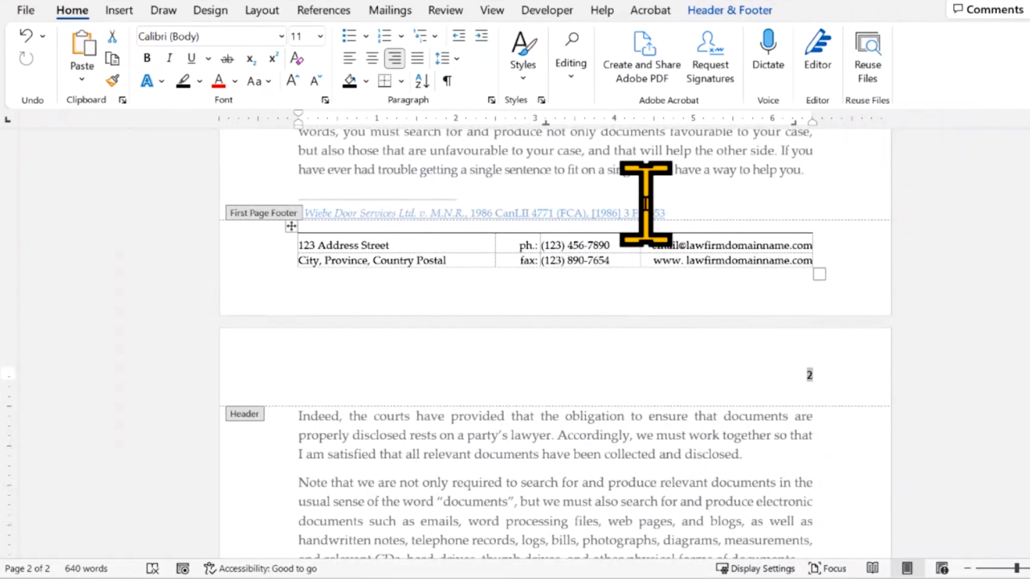
pyautogui.doubleClick(666, 207)
pyautogui.scroll(-4, 755, 368)
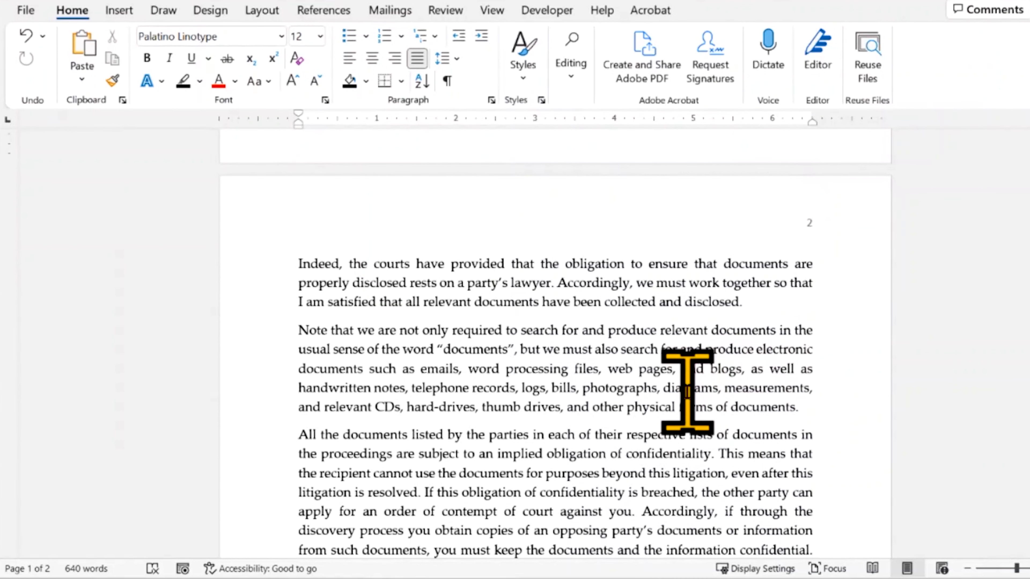
pyautogui.hotkey('ctrl', 'z')
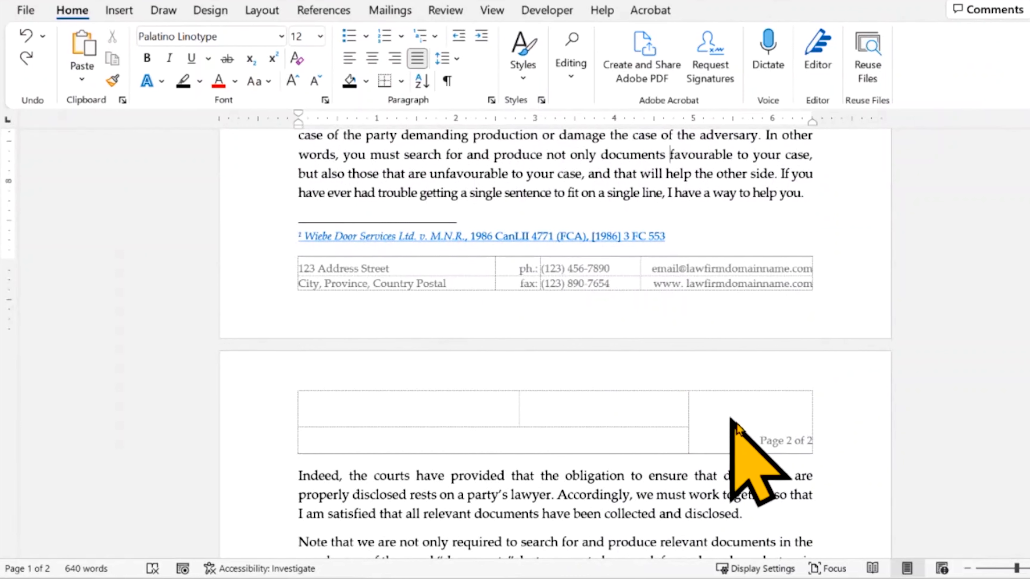
# - Reopen the page 2 header and place the cursor at the end of "Page 2 of 2"
pyautogui.doubleClick(740, 425)
pyautogui.scroll(-3, 834, 383)
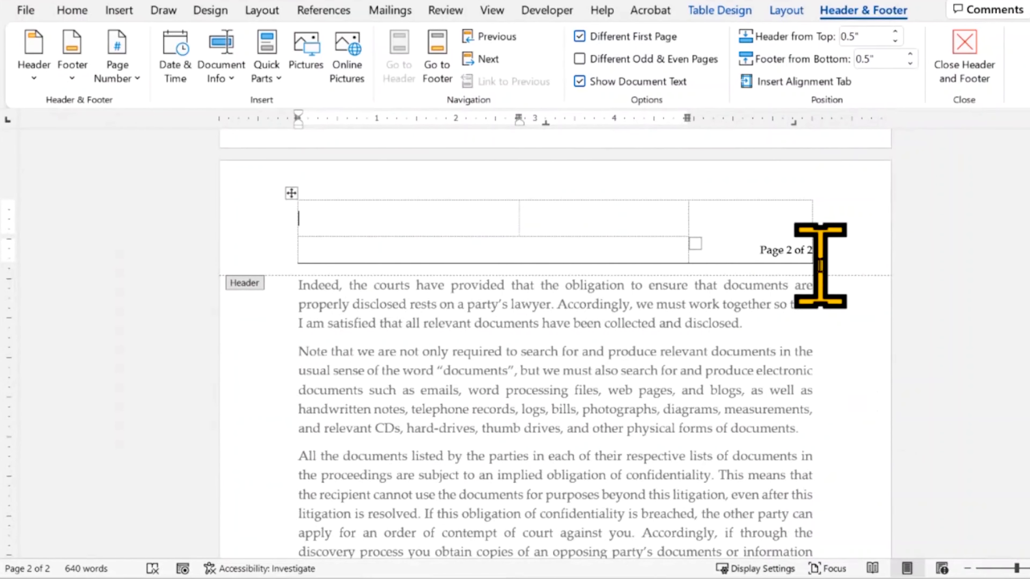
pyautogui.scroll(2, 820, 266)
pyautogui.click(812, 266)
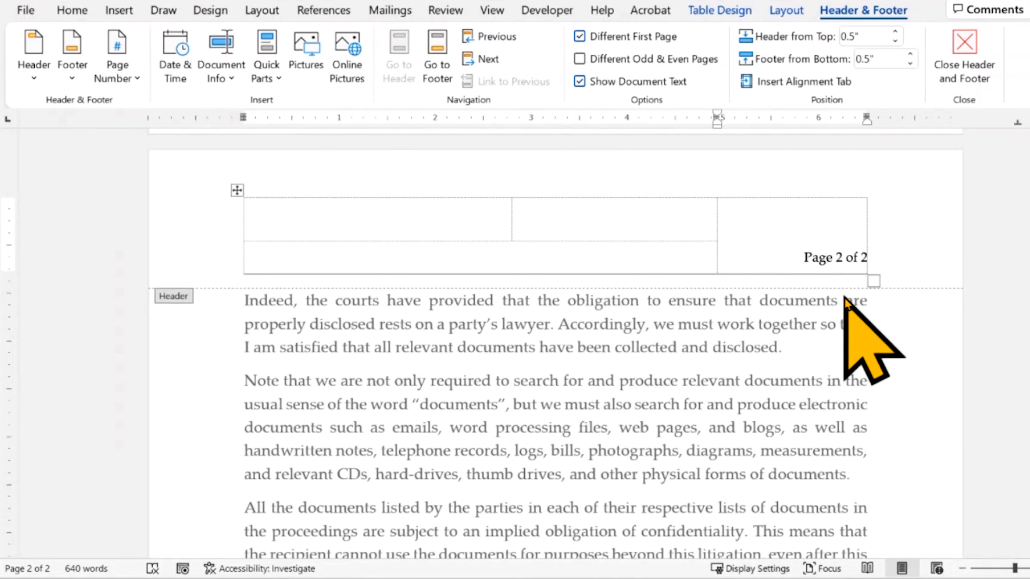
# - Delete "Page 2 of 2" from the page 2 header table cell and enter the word "Page" instead
pyautogui.press('BackSpace')
pyautogui.press('BackSpace')
pyautogui.press('Delete')
pyautogui.press('Delete')
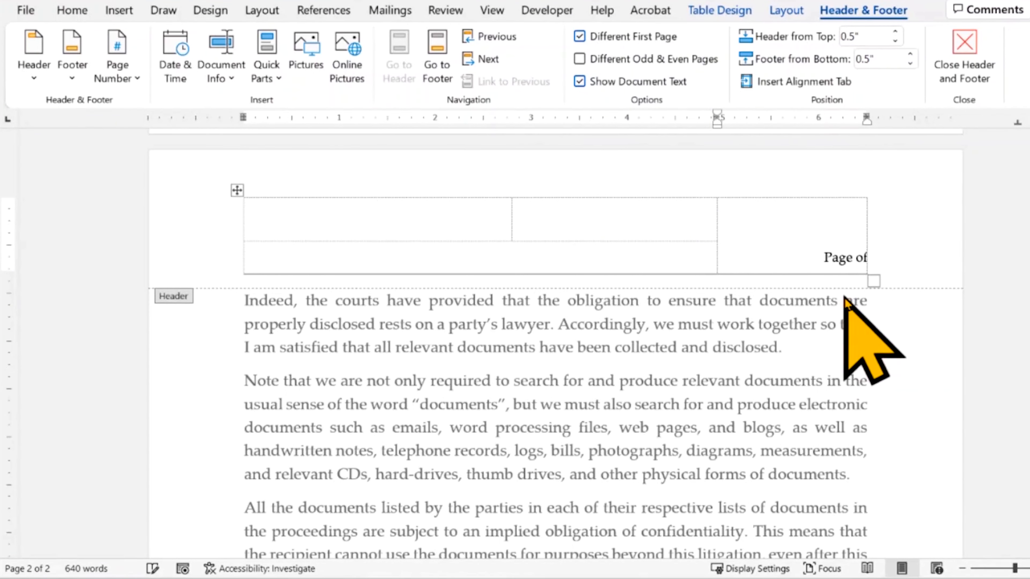
pyautogui.hotkey('shift', 'Home')
pyautogui.press('Delete')
pyautogui.write('Page')
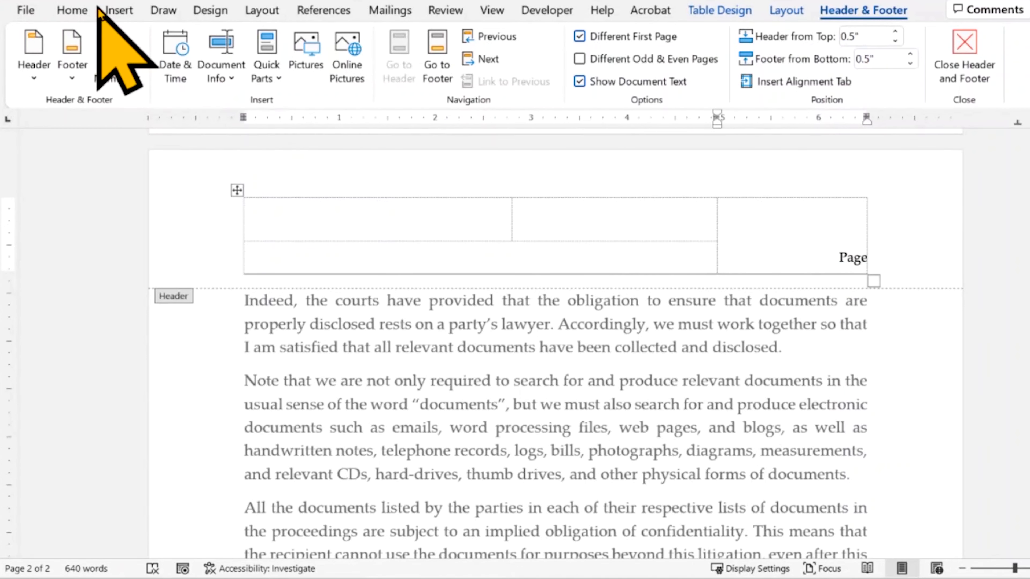
# - Insert a Page field after the word "Page" in the page 2 header
pyautogui.click(109, 12)
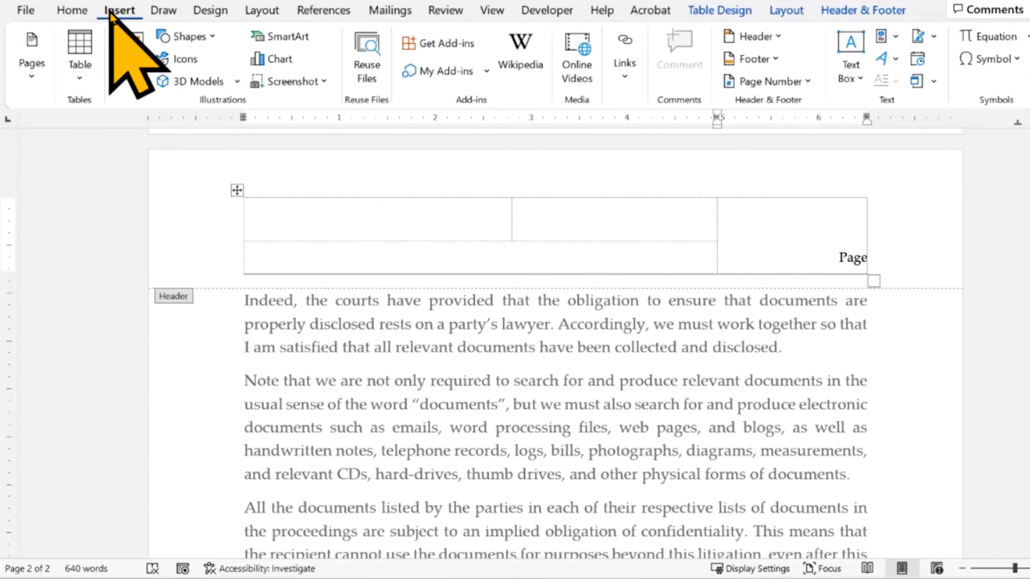
pyautogui.click(896, 39)
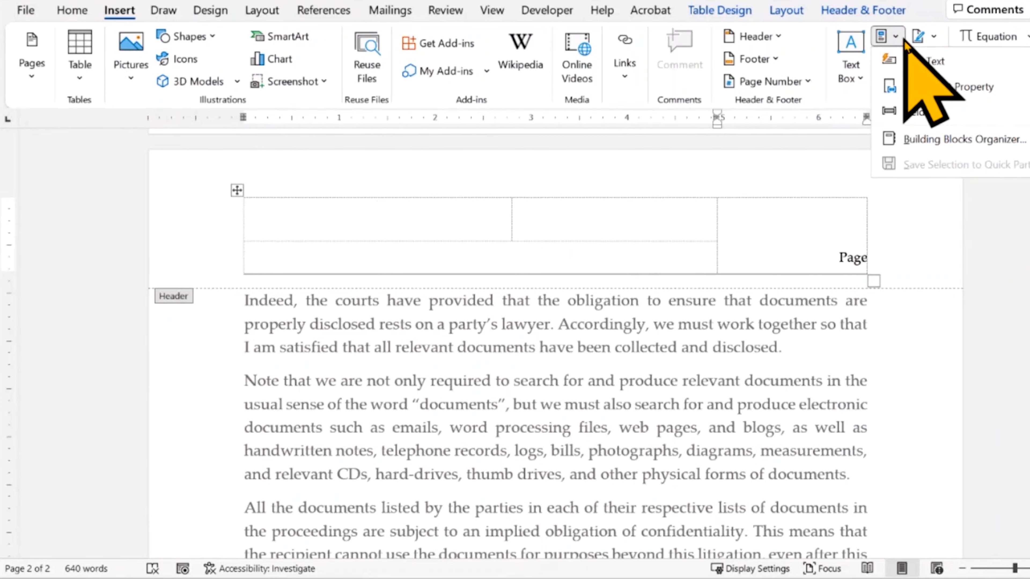
pyautogui.click(929, 112)
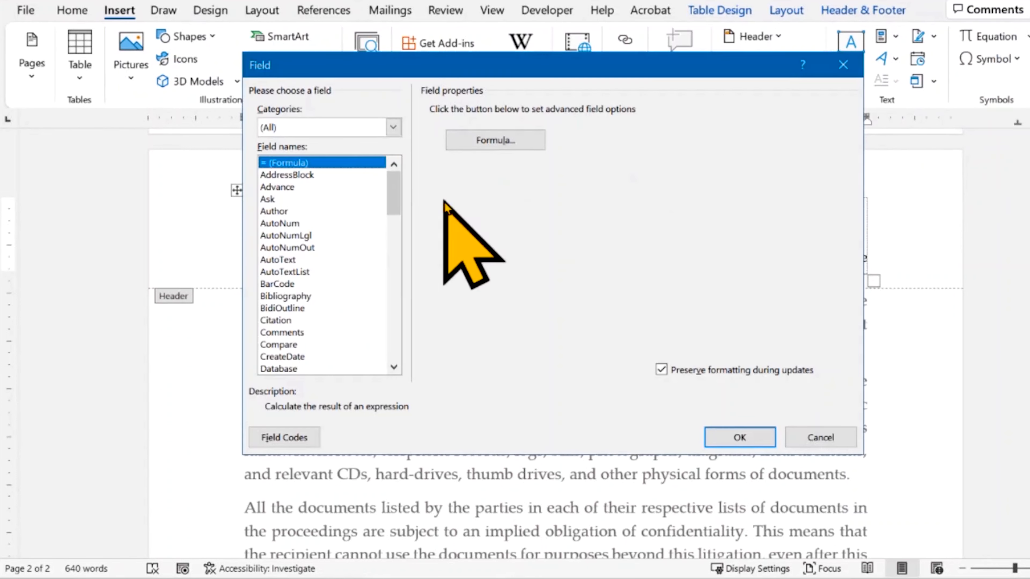
pyautogui.scroll(-13, 345, 286)
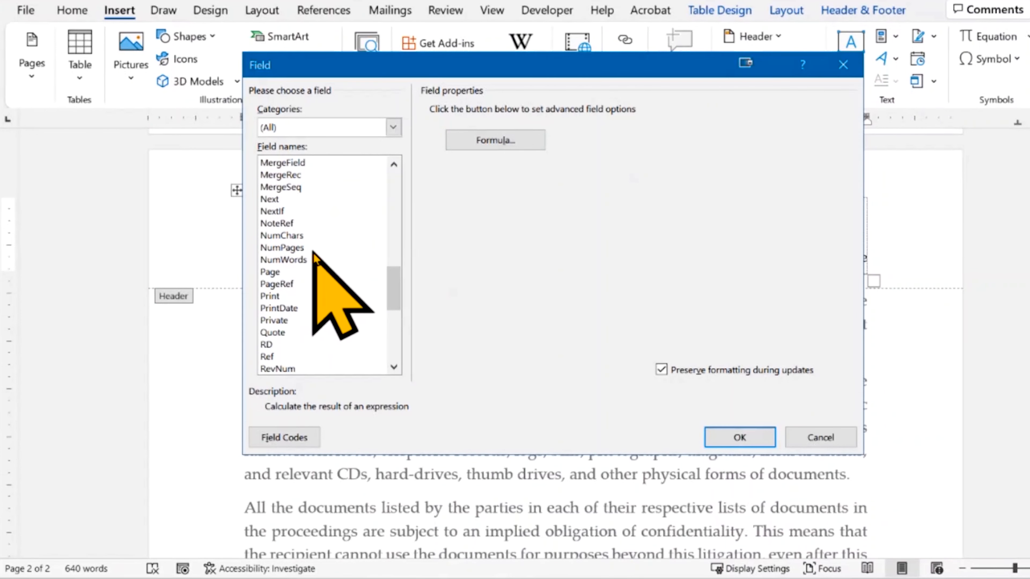
pyautogui.click(313, 248)
pyautogui.click(315, 272)
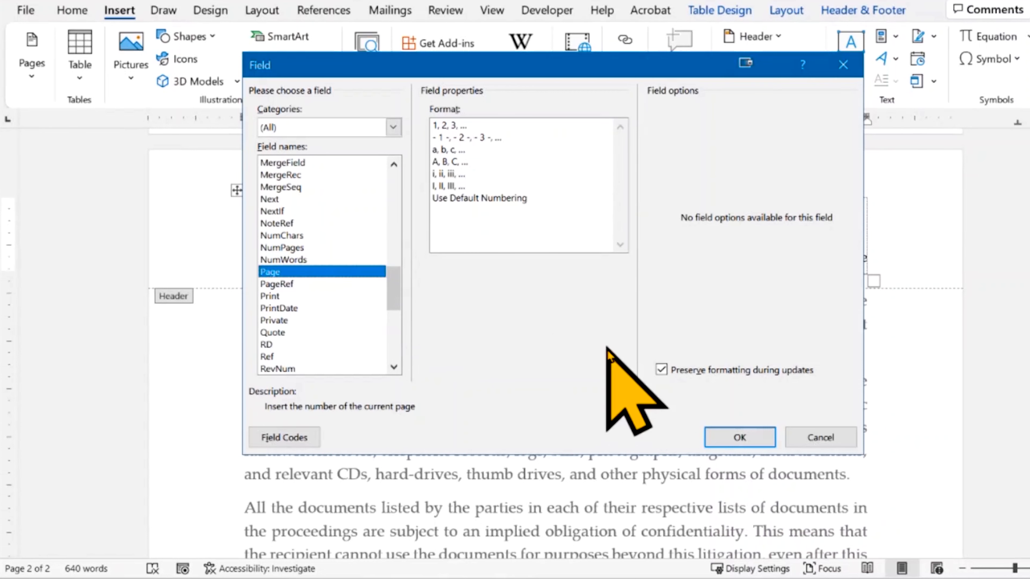
pyautogui.click(733, 437)
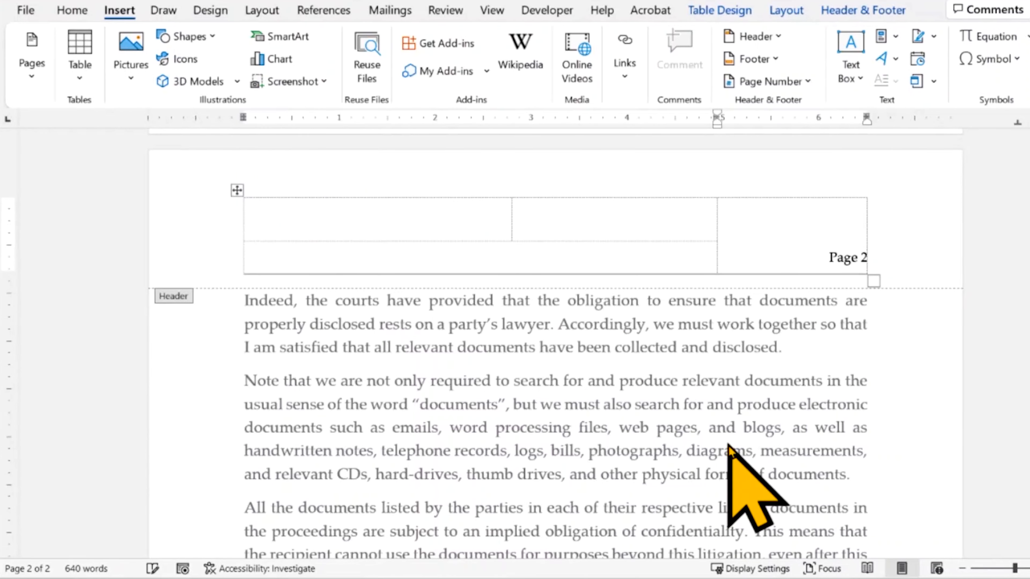
# - Add "of" after the page number in the header and insert a NumPages field behind it
pyautogui.write('of')
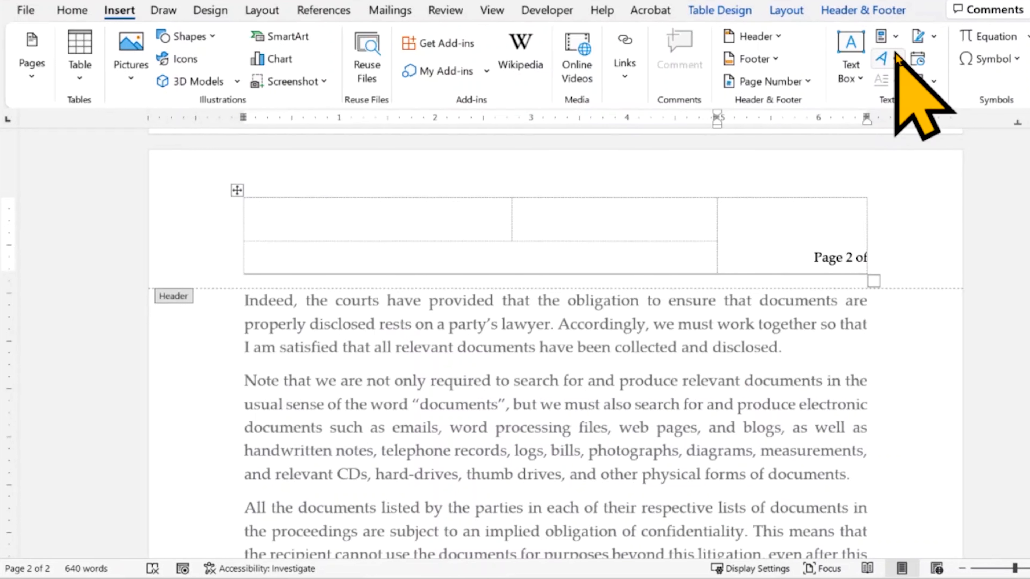
pyautogui.click(892, 37)
pyautogui.click(929, 112)
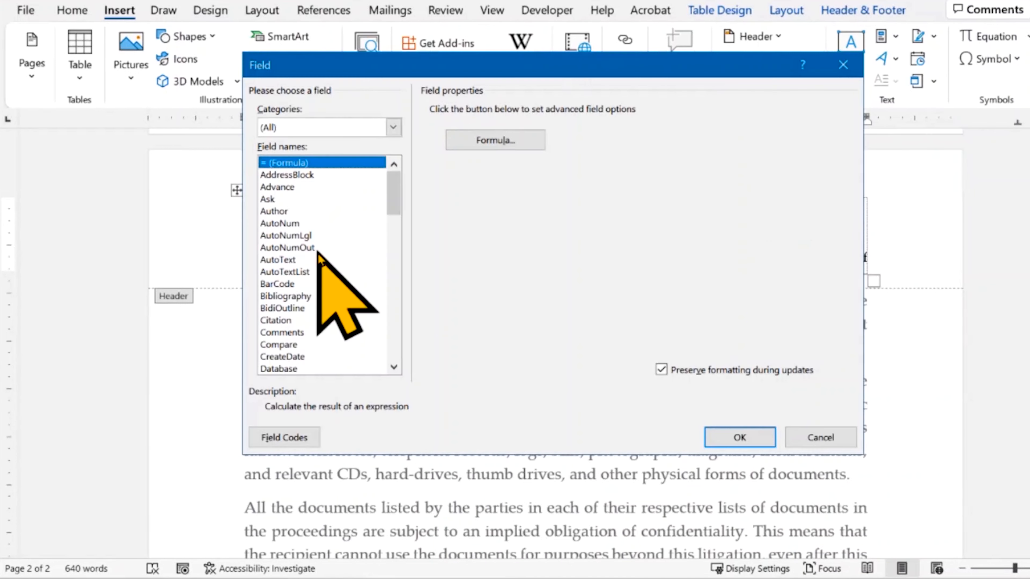
pyautogui.scroll(-8, 330, 260)
pyautogui.scroll(-2, 329, 251)
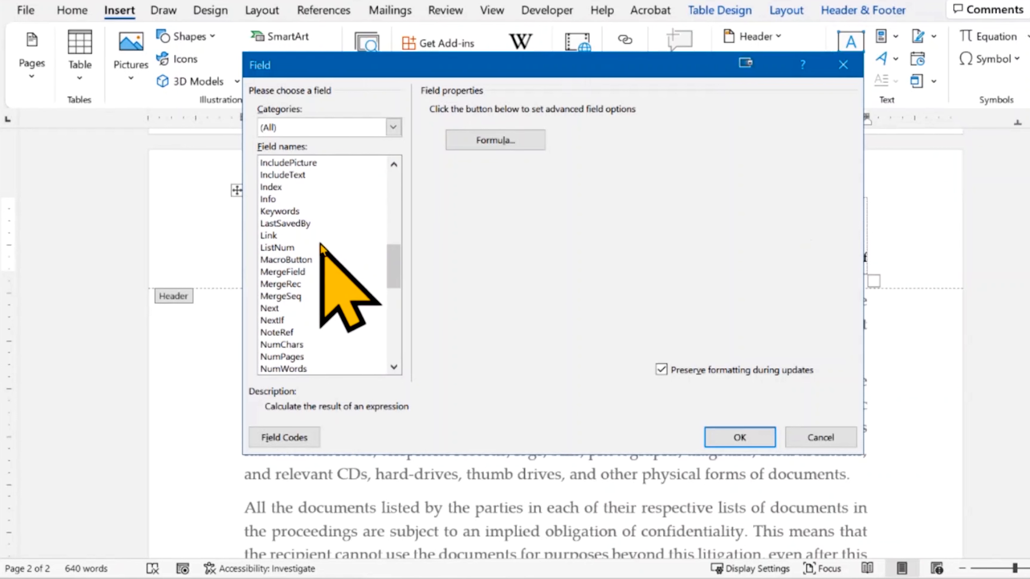
pyautogui.click(308, 357)
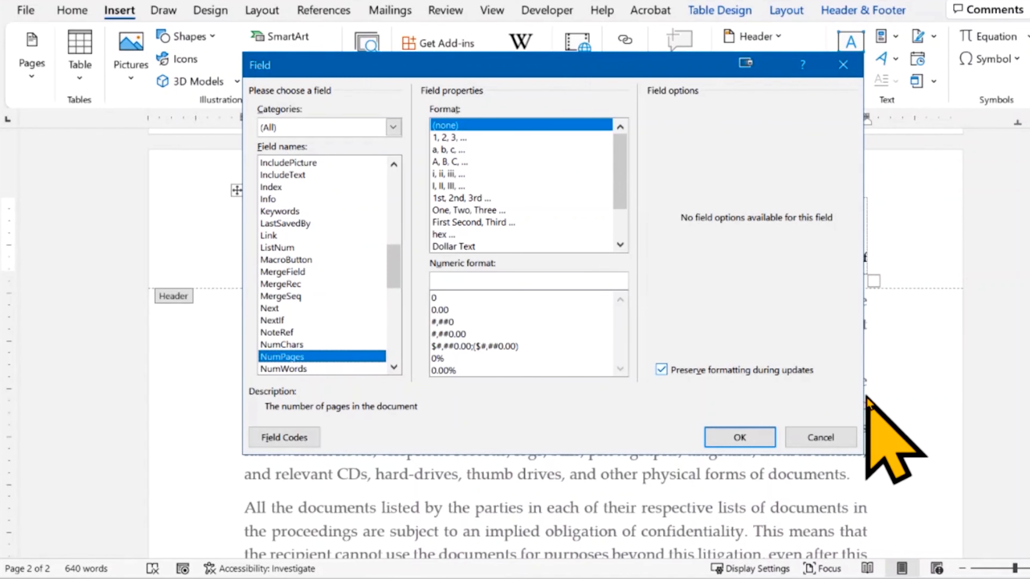
pyautogui.click(739, 438)
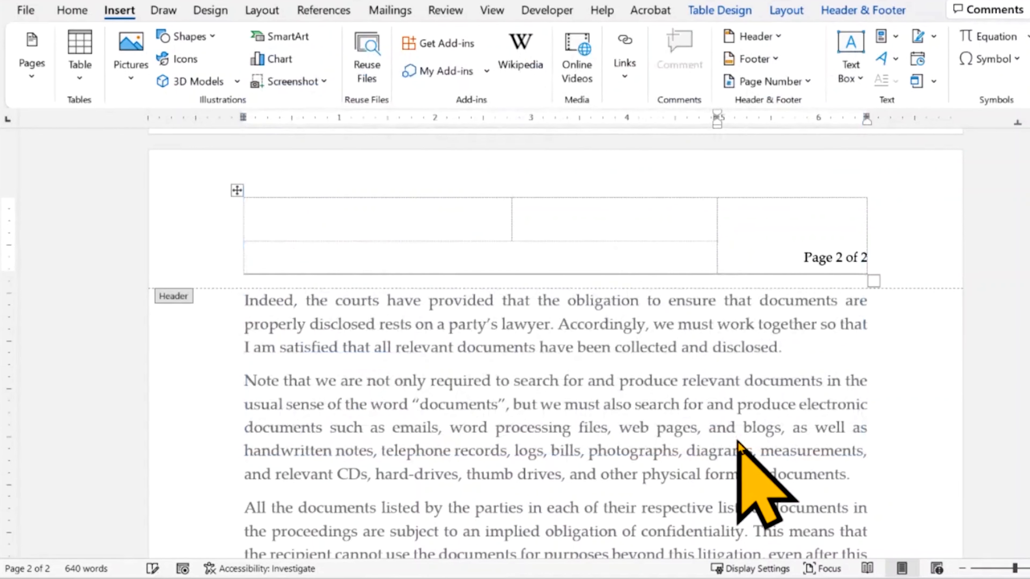
# - Close the header and paste repeated copies of the "All the documents listed by the parties" paragraph to lengthen the letter
pyautogui.doubleClick(755, 400)
pyautogui.scroll(-2, 755, 396)
pyautogui.scroll(-5, 748, 410)
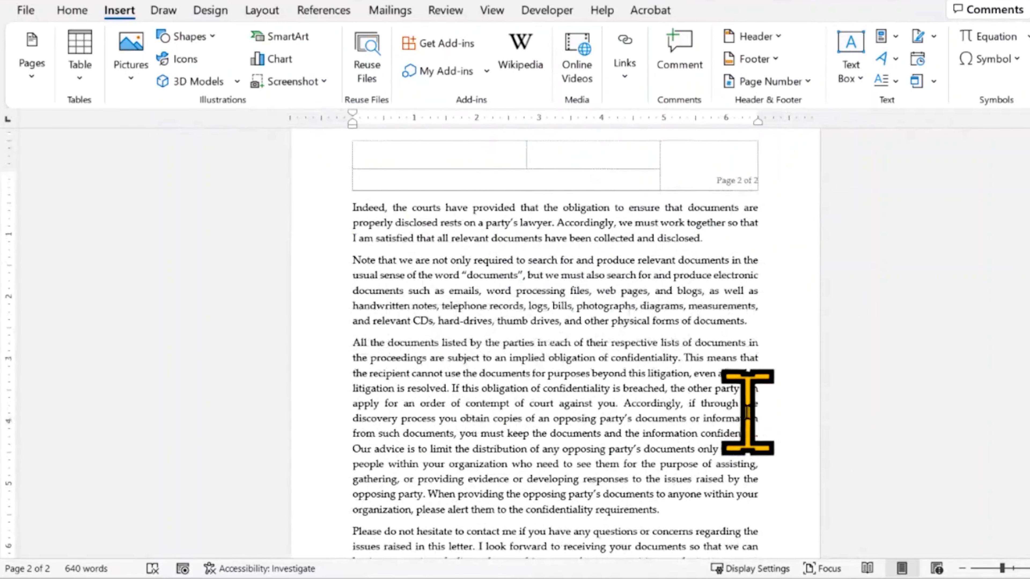
pyautogui.click(718, 355)
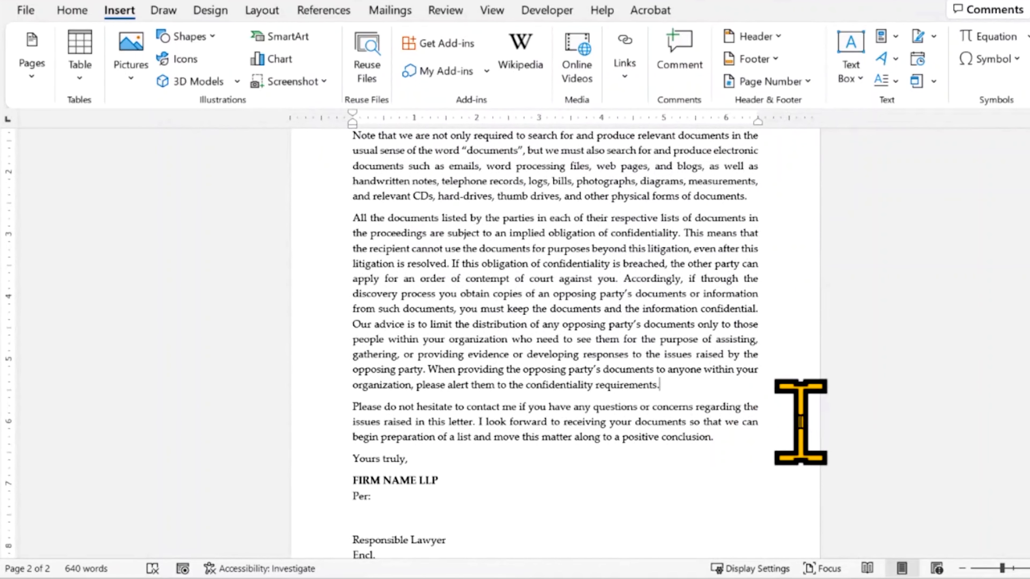
pyautogui.hotkey('ctrl', 'shift', 'Up')
pyautogui.press('Left')
pyautogui.hotkey('ctrl', 'v')
pyautogui.hotkey('ctrl', 'v')
pyautogui.hotkey('ctrl', 'v')
pyautogui.hotkey('ctrl', 'v')
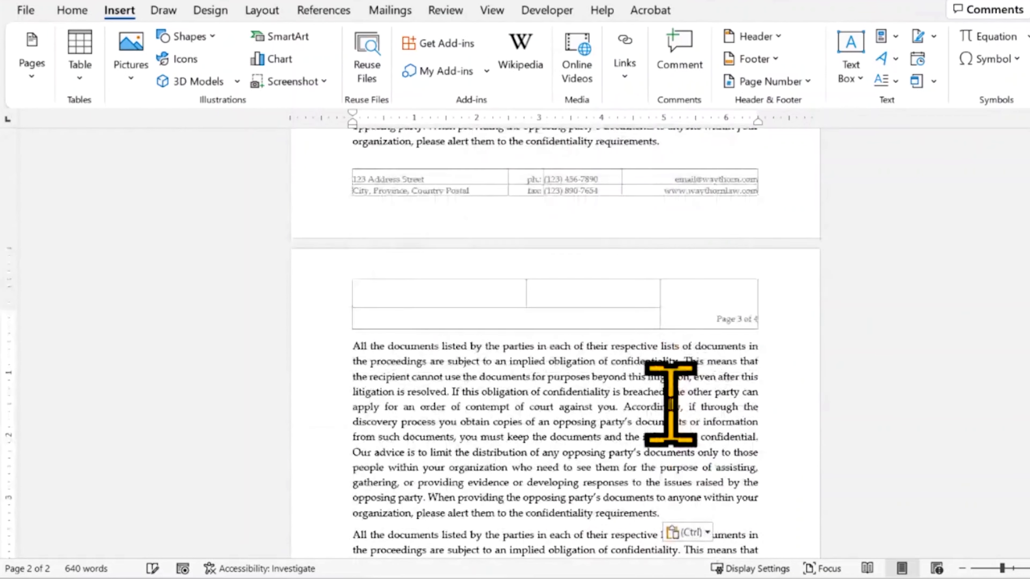
# - Check the "Page X of Y" numbering in the headers of the letter's added pages
pyautogui.scroll(-10, 672, 403)
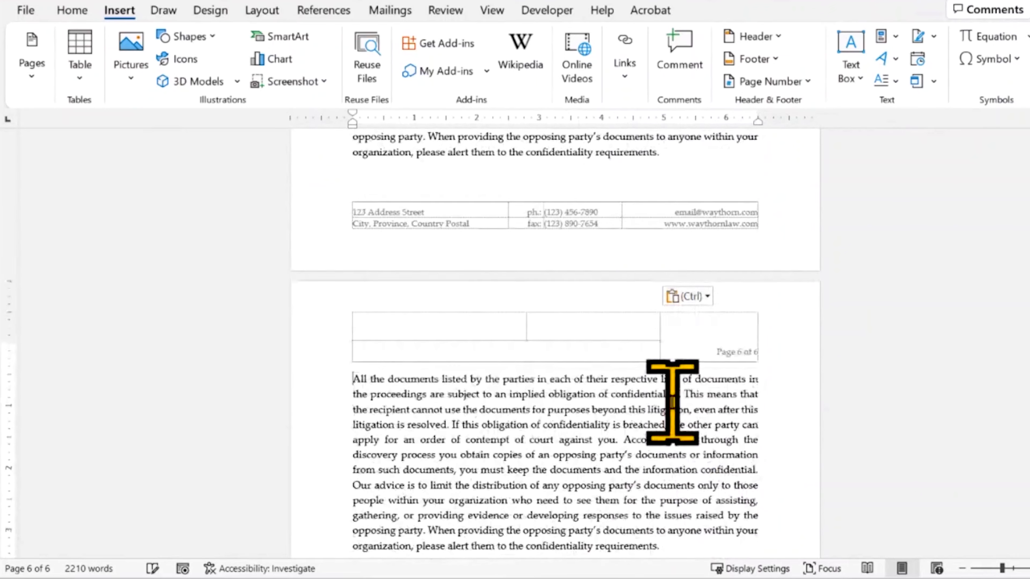
pyautogui.scroll(7, 671, 398)
pyautogui.keyDown('ctrl'); pyautogui.scroll(4, 729, 373); pyautogui.keyUp('ctrl')
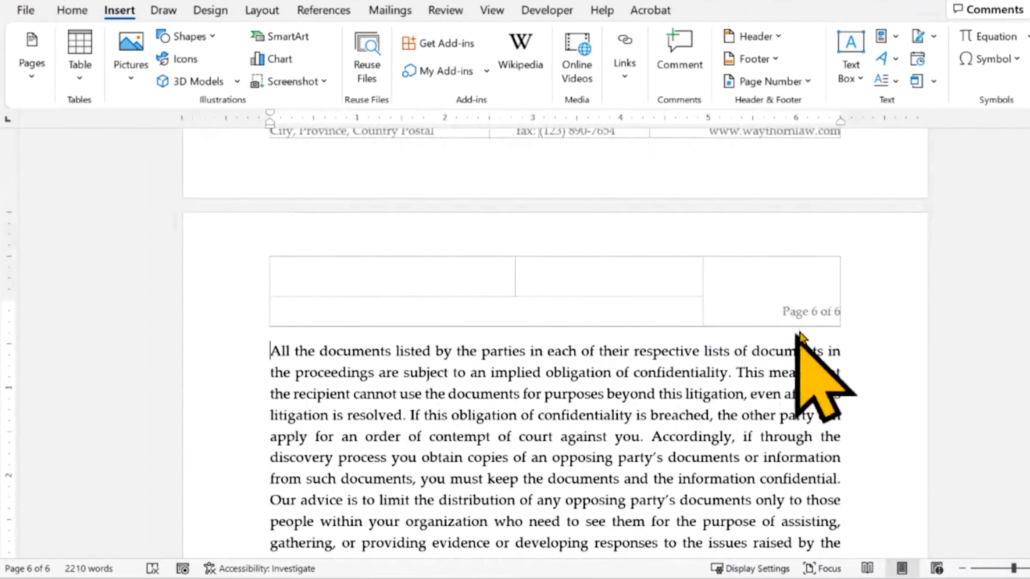
pyautogui.scroll(-4, 807, 324)
pyautogui.scroll(10, 807, 325)
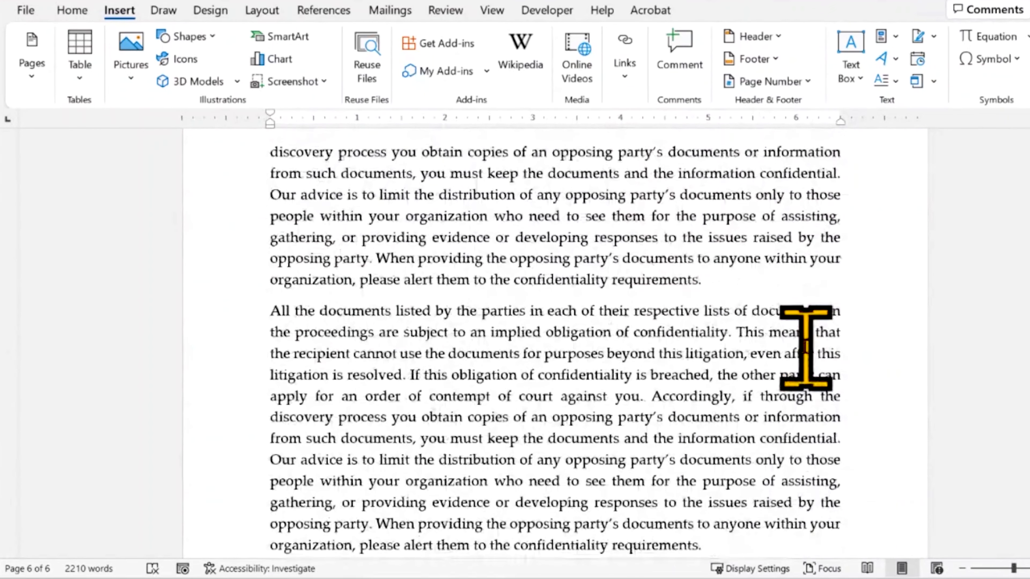
pyautogui.scroll(-5, 779, 337)
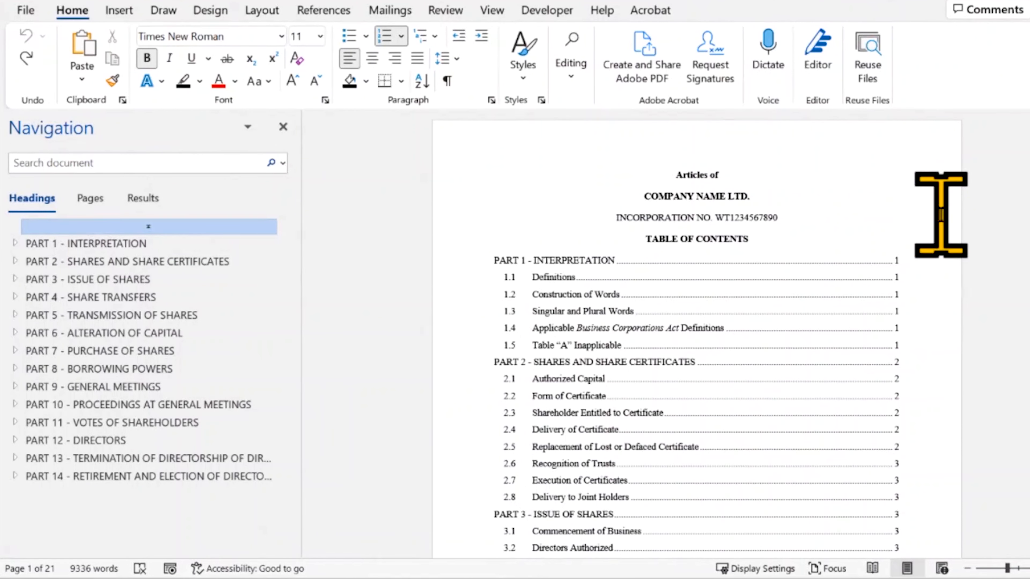
# - In the Articles document, close the Navigation pane and show the formatting marks
pyautogui.click(862, 349)
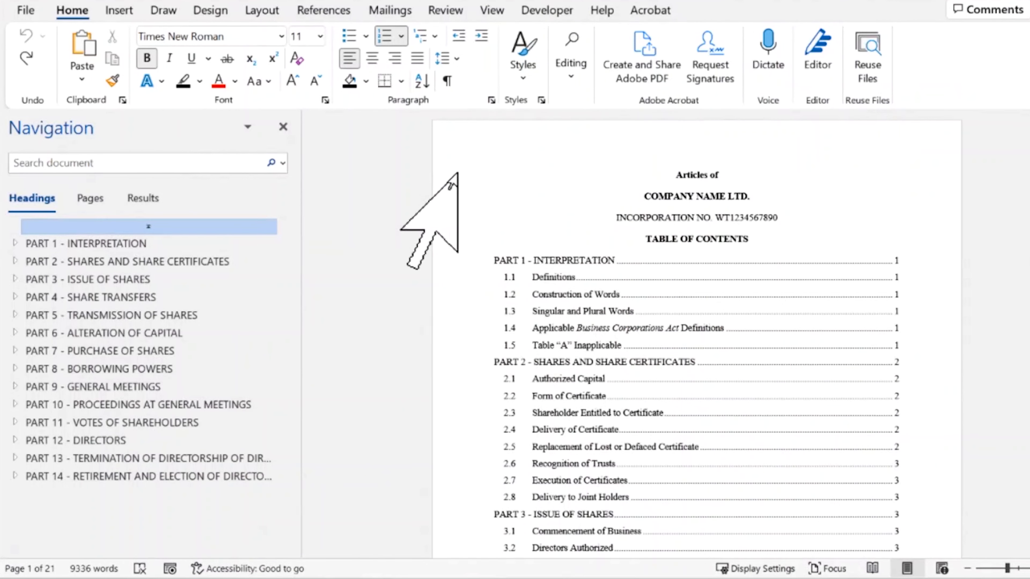
pyautogui.click(283, 127)
pyautogui.scroll(3, 289, 191)
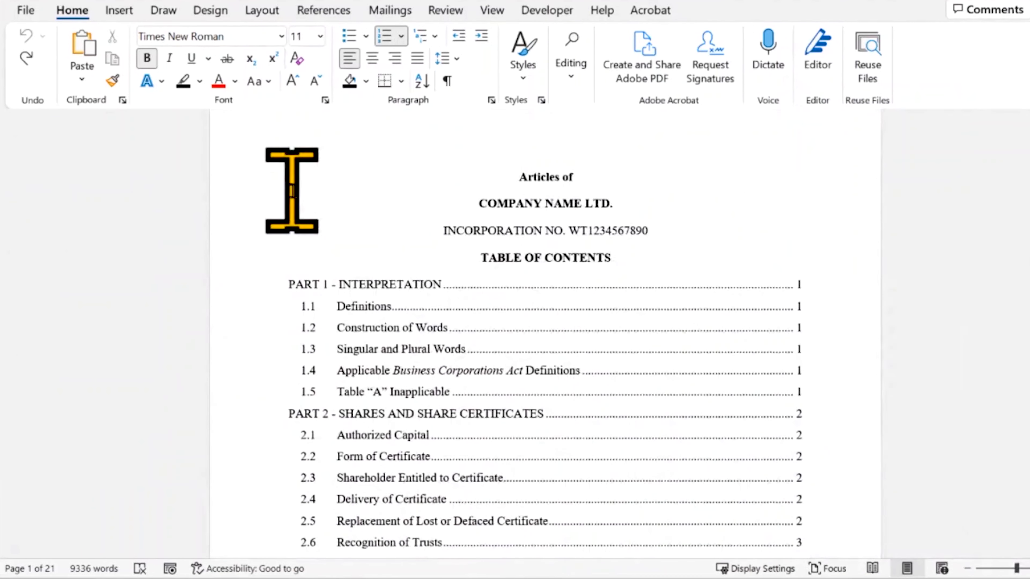
pyautogui.click(447, 81)
# - Examine the page numbering across the table of contents pages and the start of the Articles body
pyautogui.scroll(-20, 678, 261)
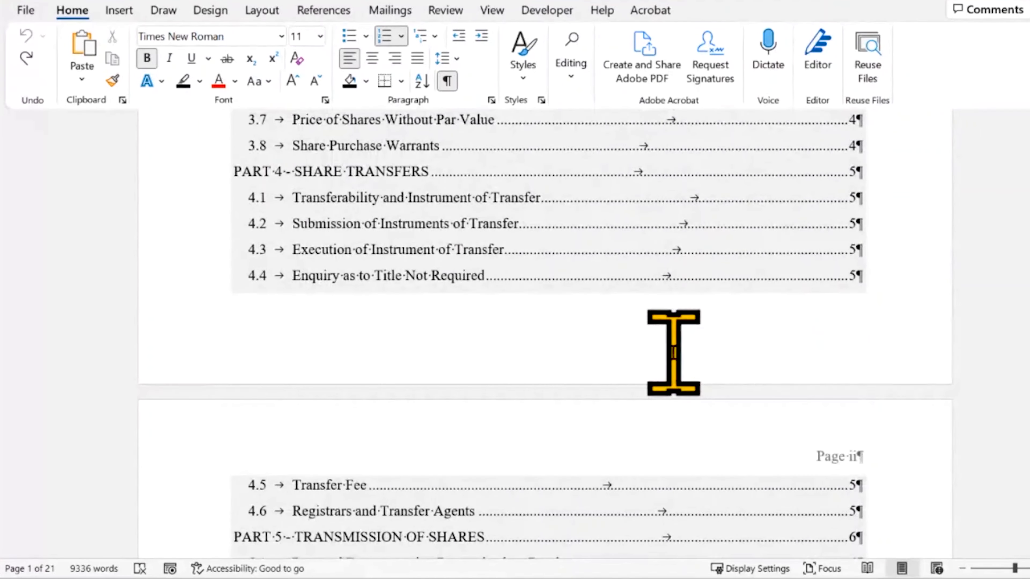
pyautogui.scroll(-5, 682, 357)
pyautogui.scroll(20, 682, 357)
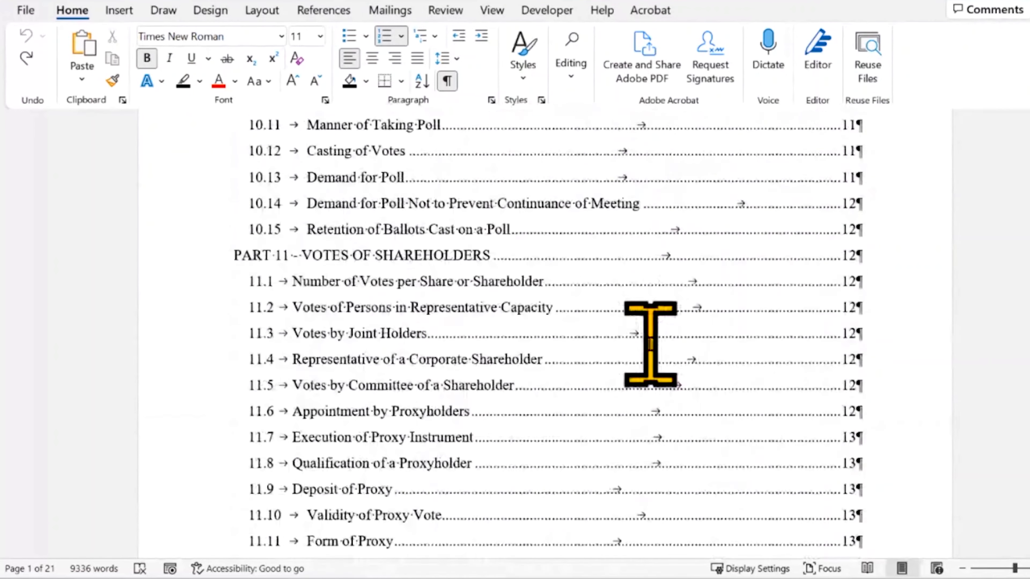
pyautogui.scroll(-2, 740, 357)
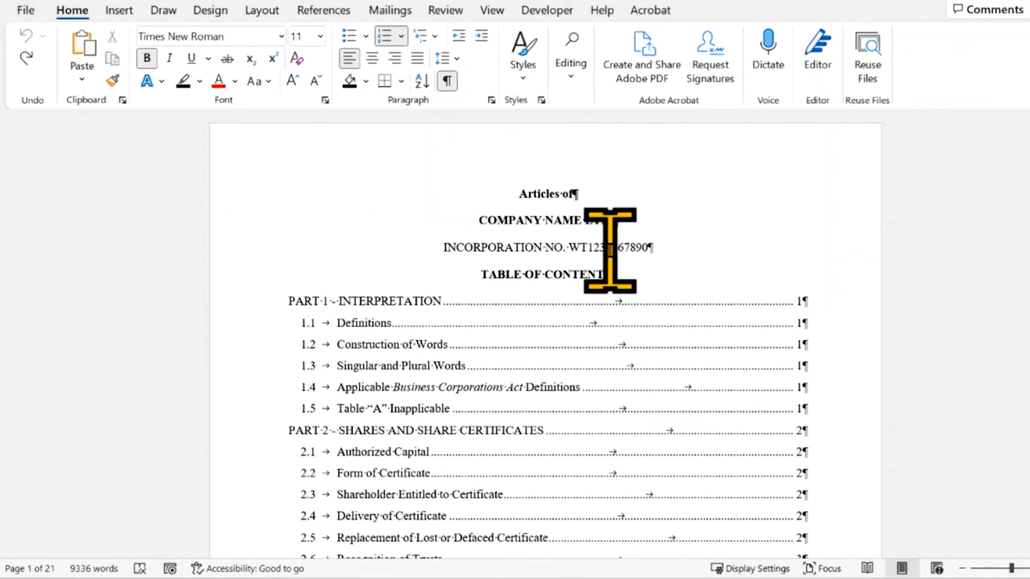
pyautogui.scroll(-3, 745, 342)
pyautogui.scroll(-20, 746, 345)
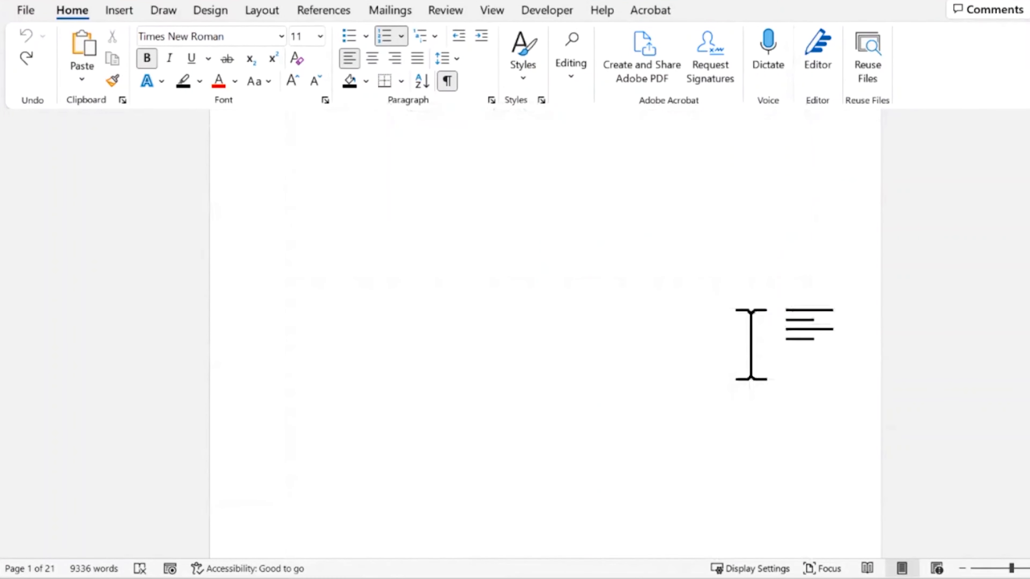
pyautogui.scroll(4, 760, 356)
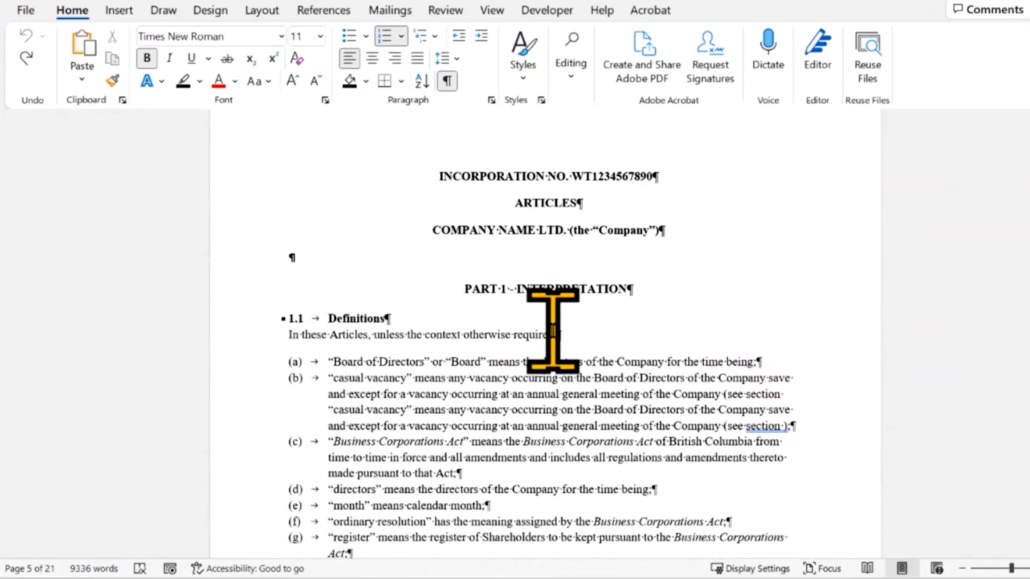
# - Locate the Next Page section break after the table of contents and place the cursor in front of it
pyautogui.scroll(2, 549, 329)
pyautogui.scroll(8, 757, 368)
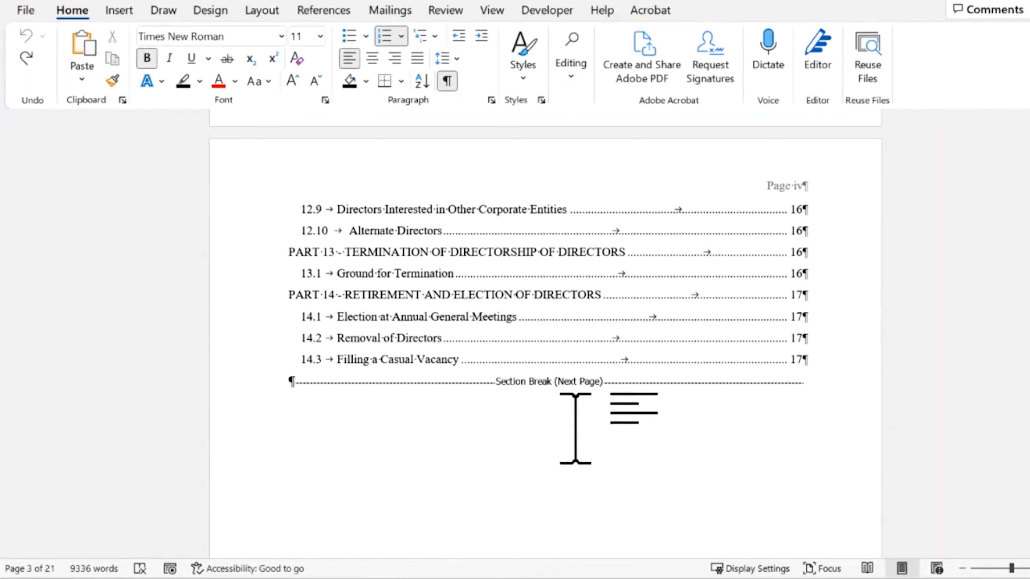
pyautogui.scroll(4, 678, 436)
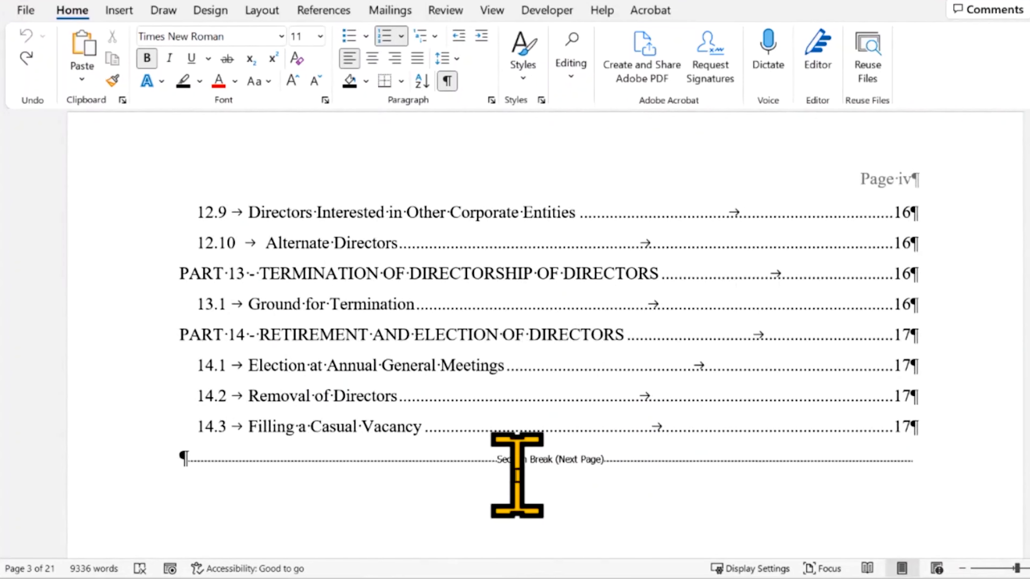
pyautogui.scroll(-4, 498, 475)
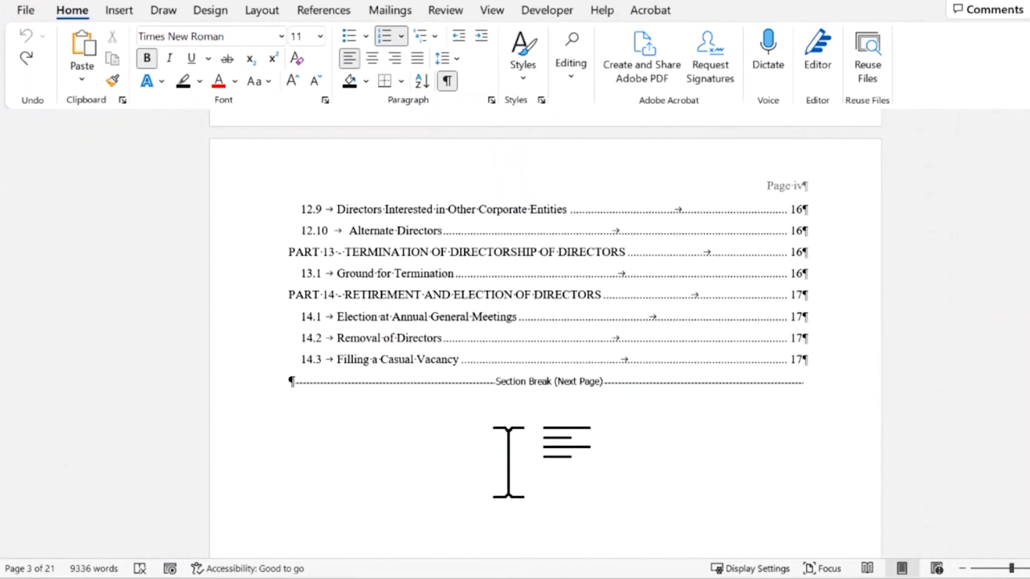
pyautogui.click(343, 352)
pyautogui.click(343, 380)
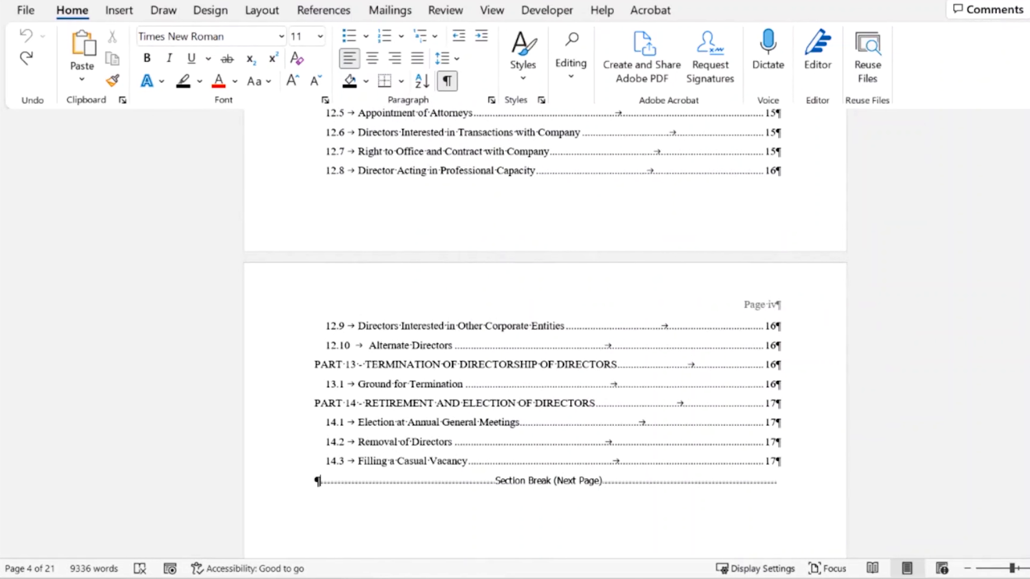
# - Check the first-page header of Section 1, close it, and open the header on page ii
pyautogui.hotkey('ctrl', 'Home')
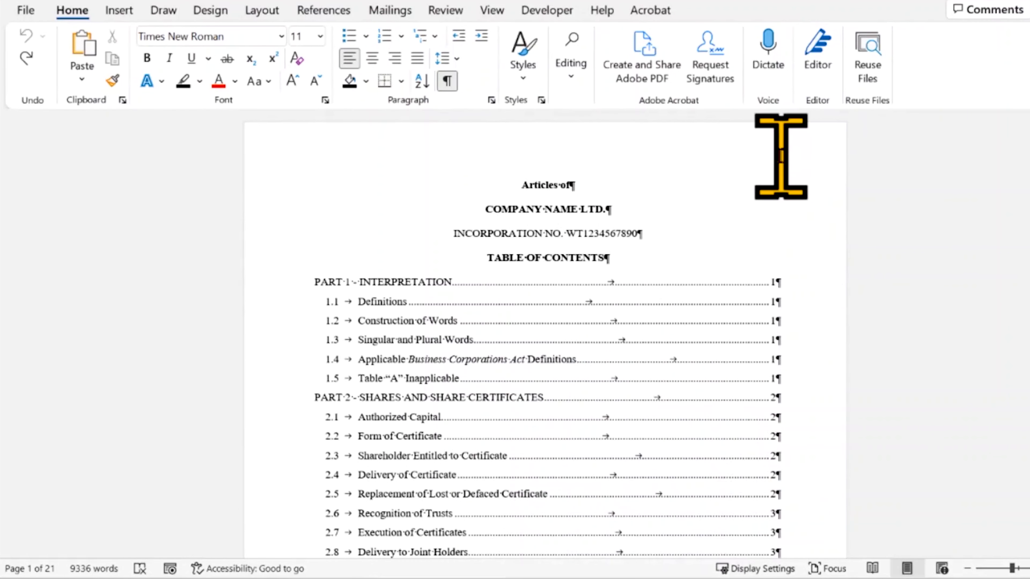
pyautogui.doubleClick(781, 151)
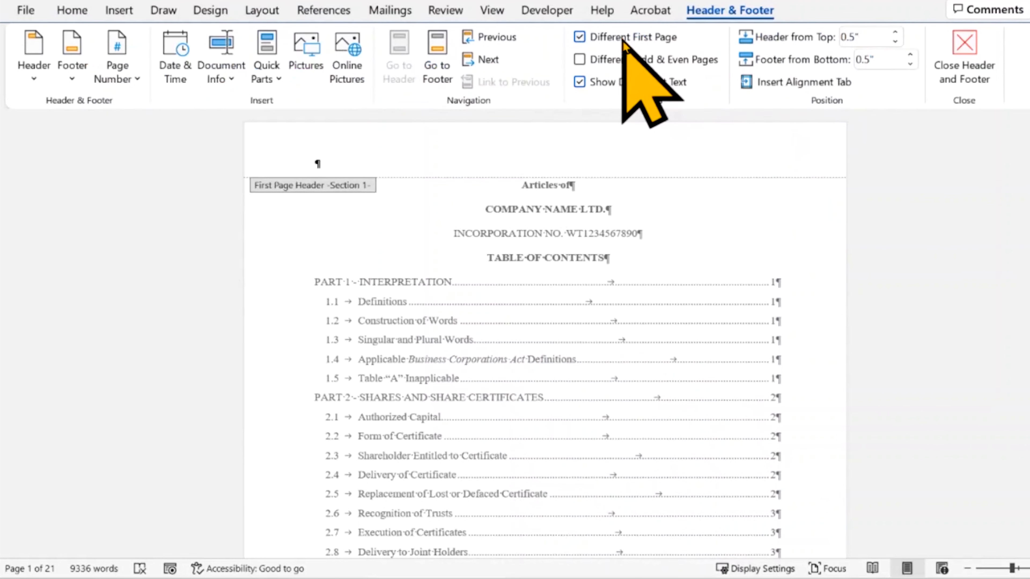
pyautogui.doubleClick(698, 233)
pyautogui.scroll(-10, 831, 476)
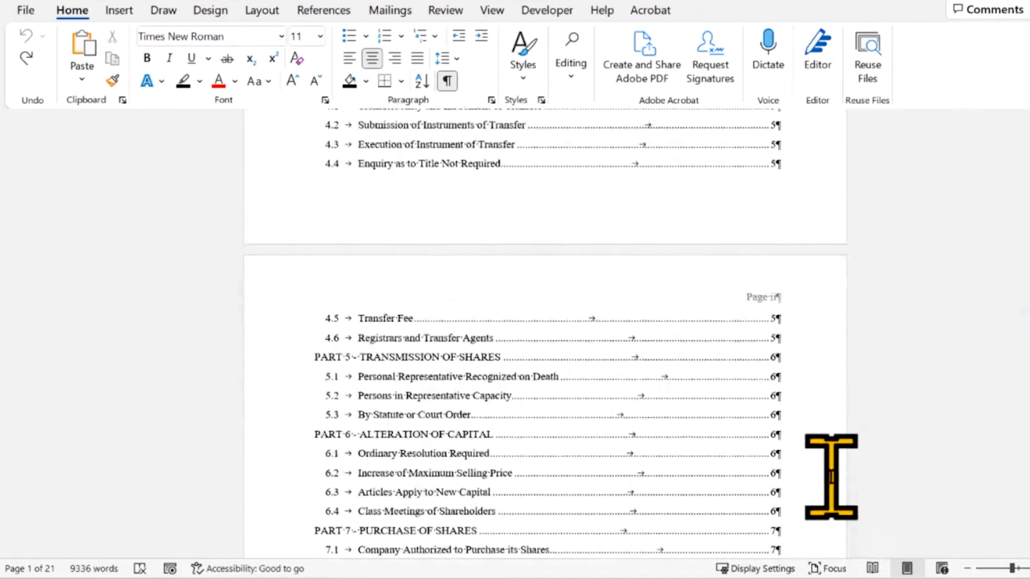
pyautogui.doubleClick(811, 303)
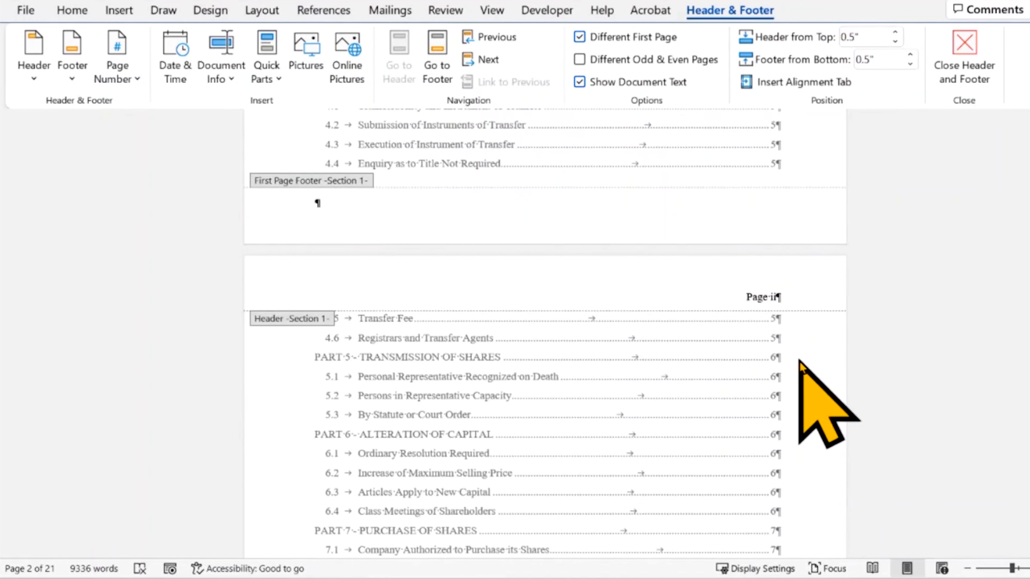
# - Close the header and examine the page numbering on the first two pages of the Articles body
pyautogui.doubleClick(793, 391)
pyautogui.scroll(-7, 793, 389)
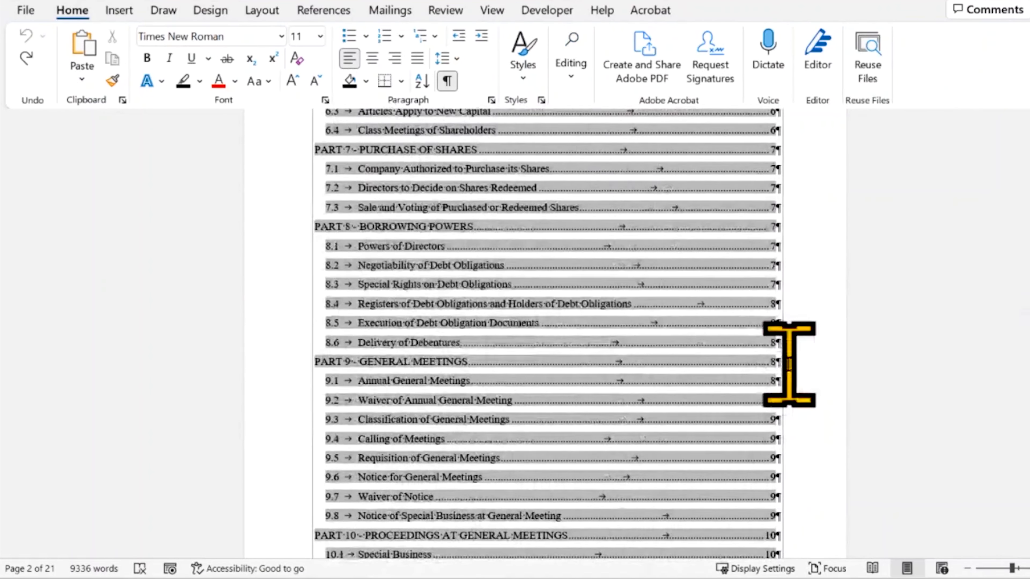
pyautogui.scroll(-20, 793, 373)
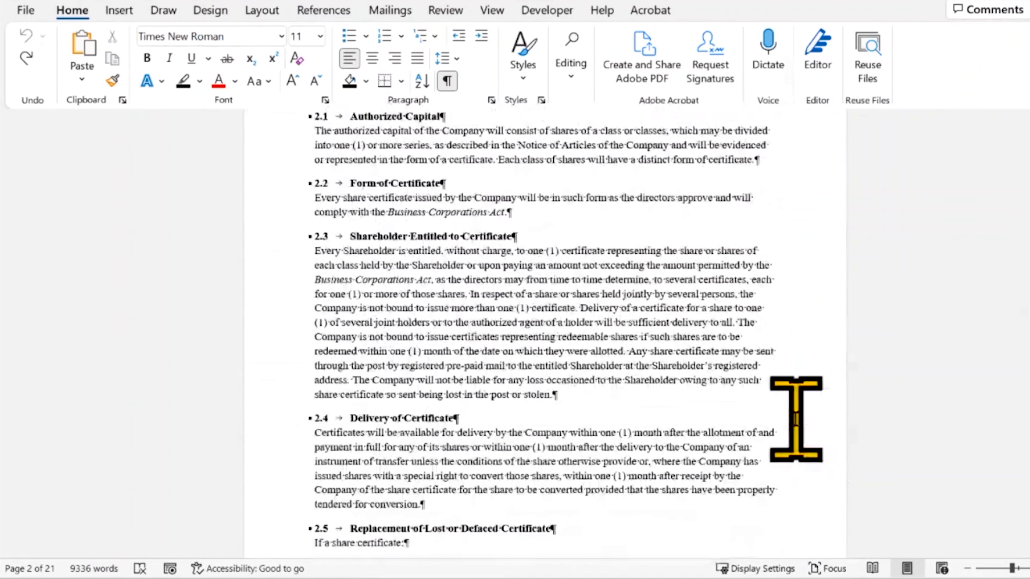
pyautogui.scroll(18, 796, 419)
pyautogui.scroll(-3, 817, 437)
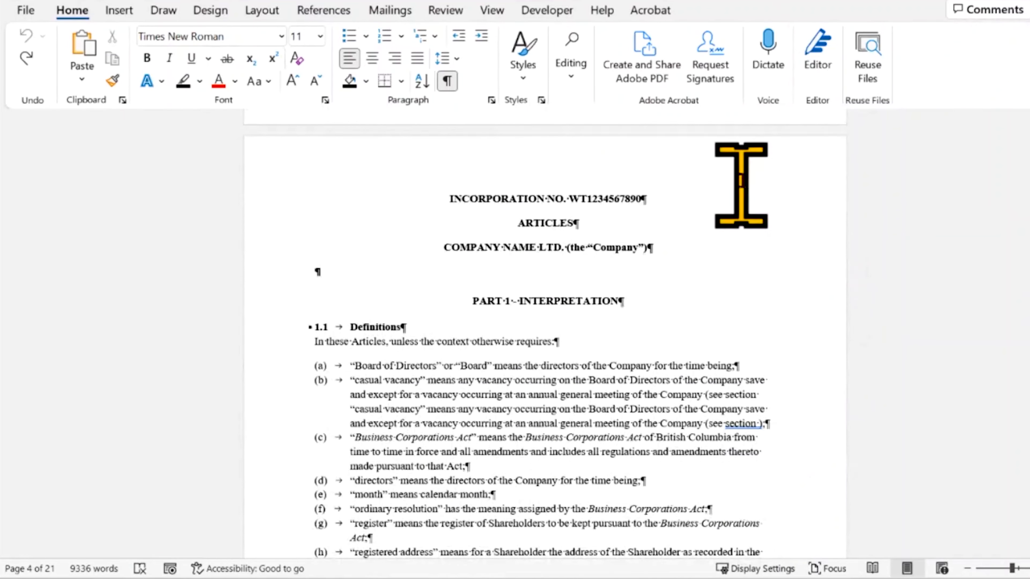
pyautogui.scroll(-6, 855, 302)
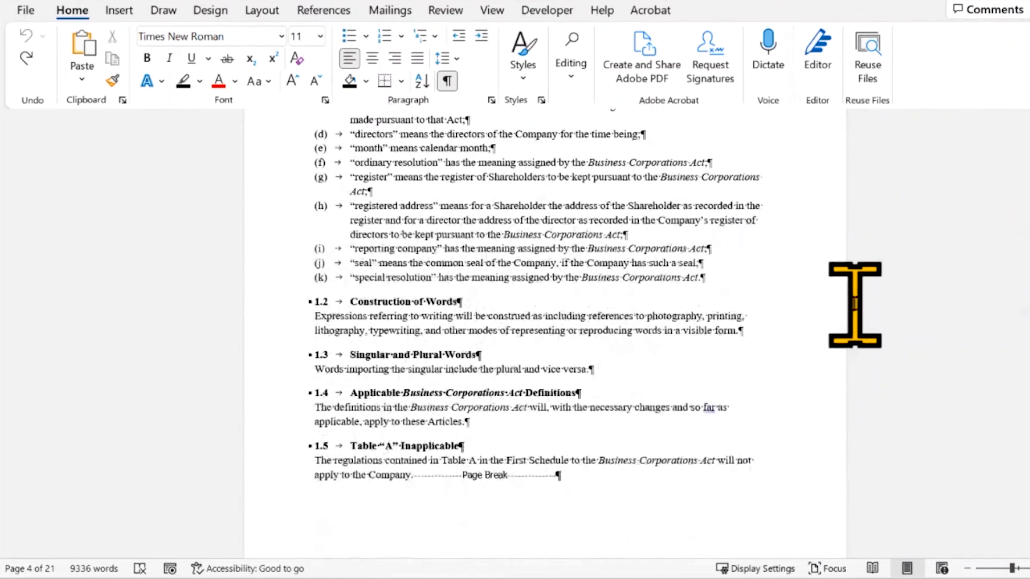
pyautogui.scroll(-6, 855, 302)
pyautogui.scroll(10, 855, 304)
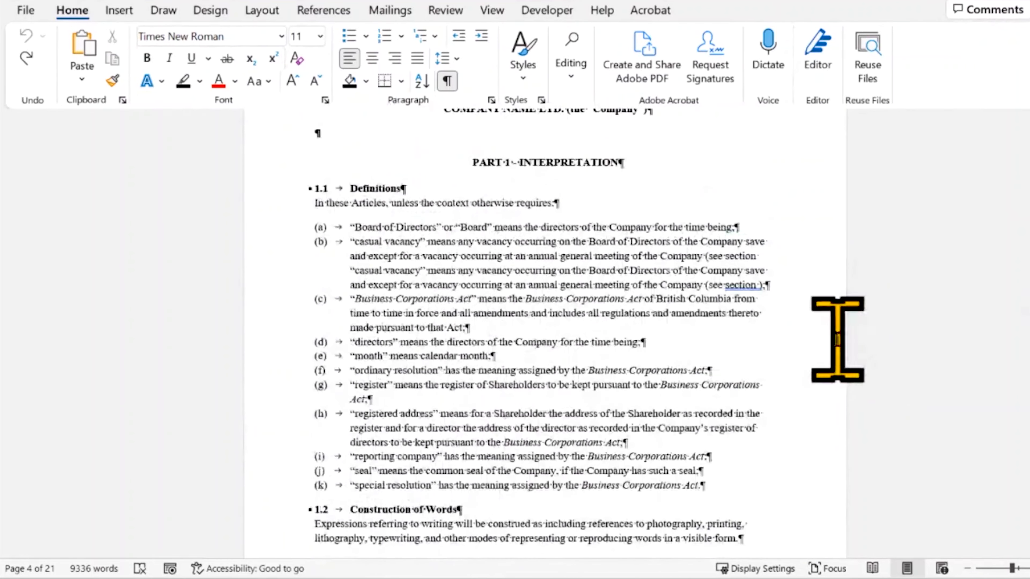
pyautogui.scroll(3, 837, 340)
pyautogui.scroll(-8, 827, 327)
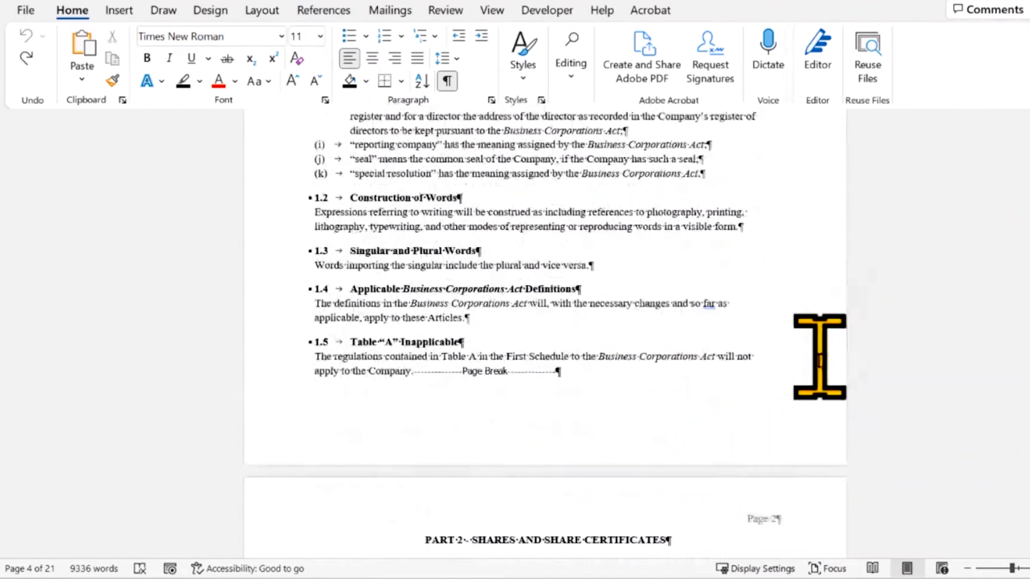
pyautogui.scroll(-5, 819, 357)
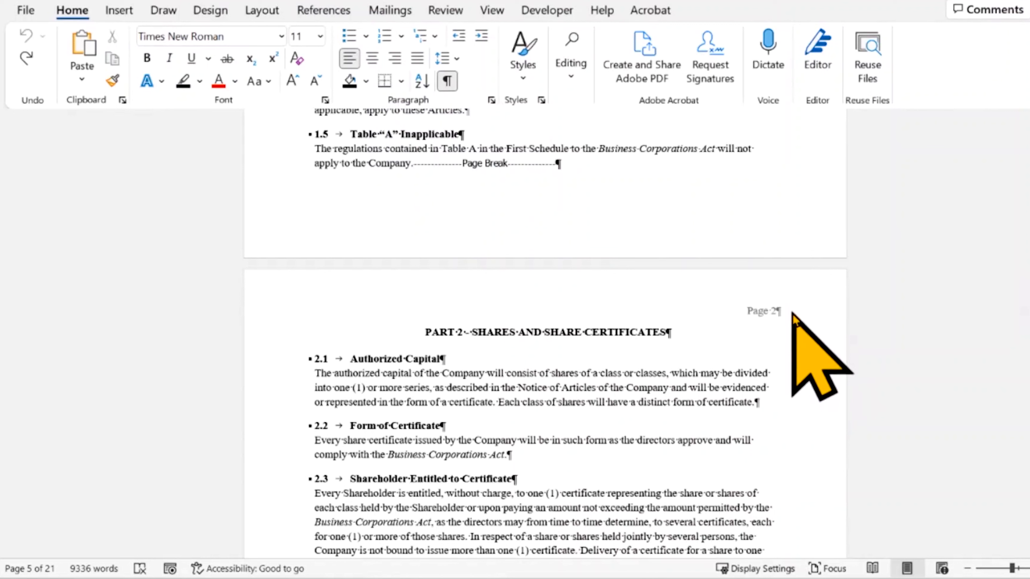
# - Check the Section 2 header on page 2, close it, and select the body text from the Part 2 heading into article 2.4
pyautogui.doubleClick(794, 315)
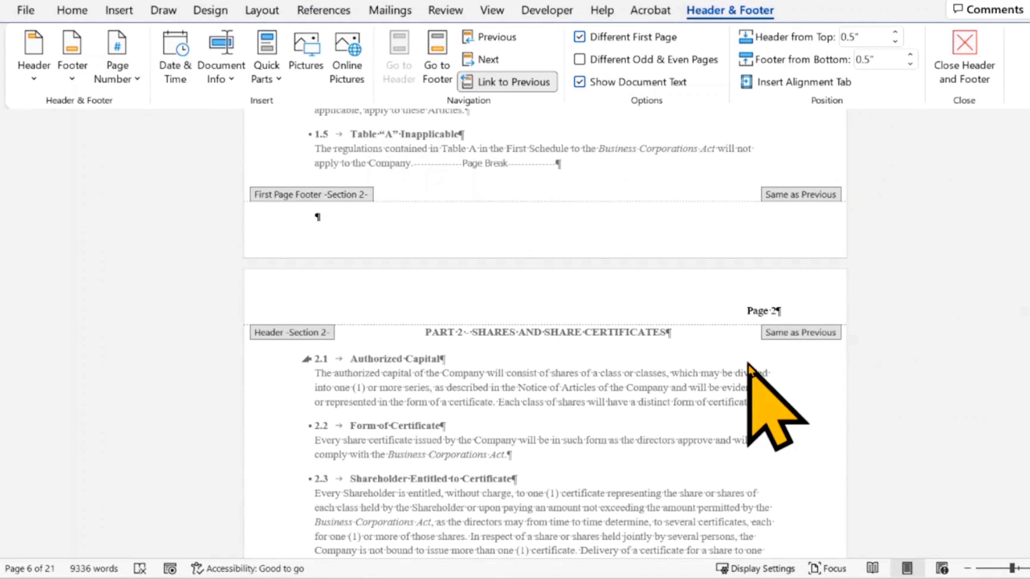
pyautogui.doubleClick(724, 391)
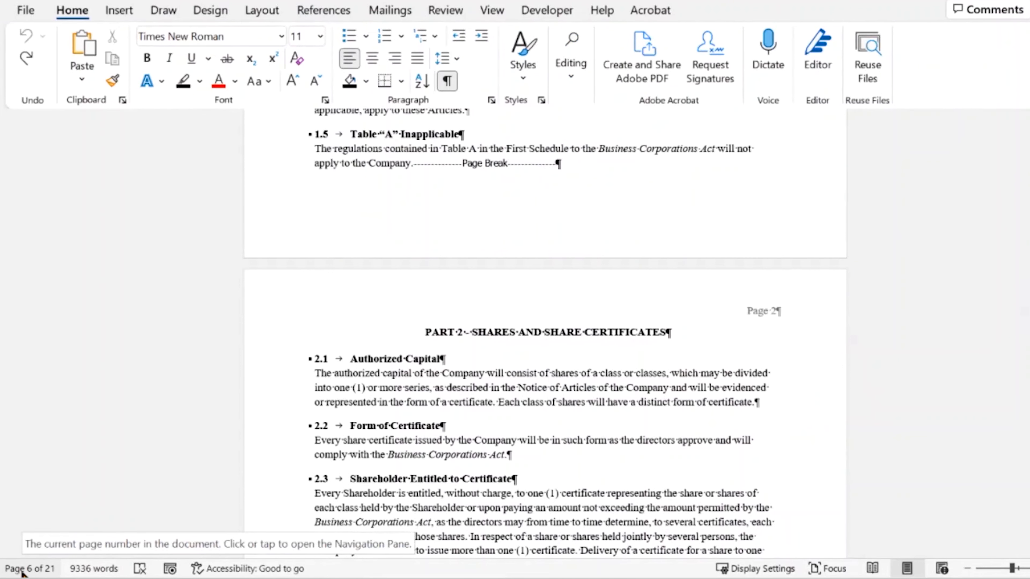
pyautogui.scroll(-3, 730, 280)
pyautogui.keyDown('ctrl'); pyautogui.scroll(-3, 729, 312); pyautogui.keyUp('ctrl')
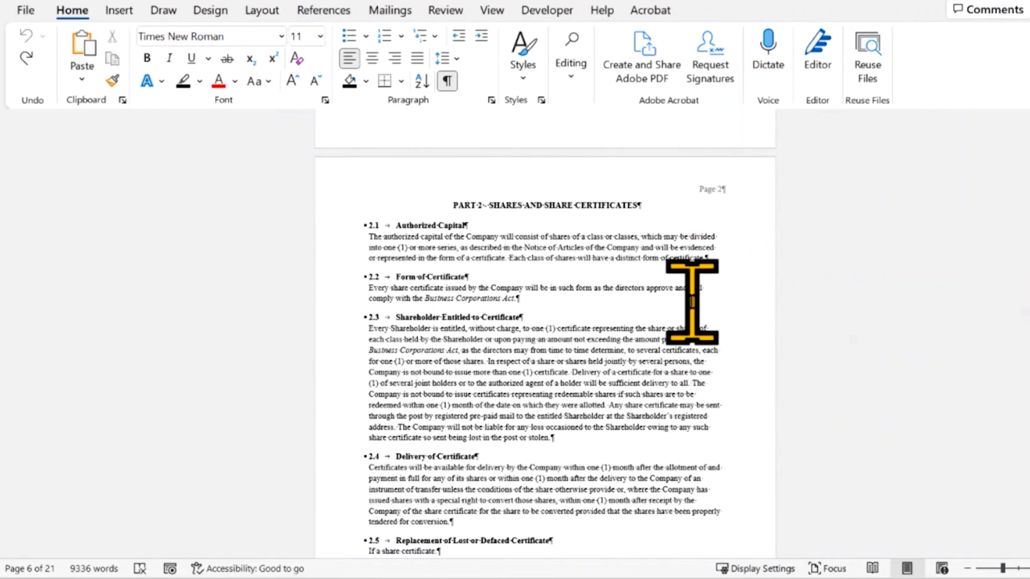
pyautogui.scroll(-1, 689, 299)
pyautogui.moveTo(437, 178); pyautogui.dragTo(599, 453)
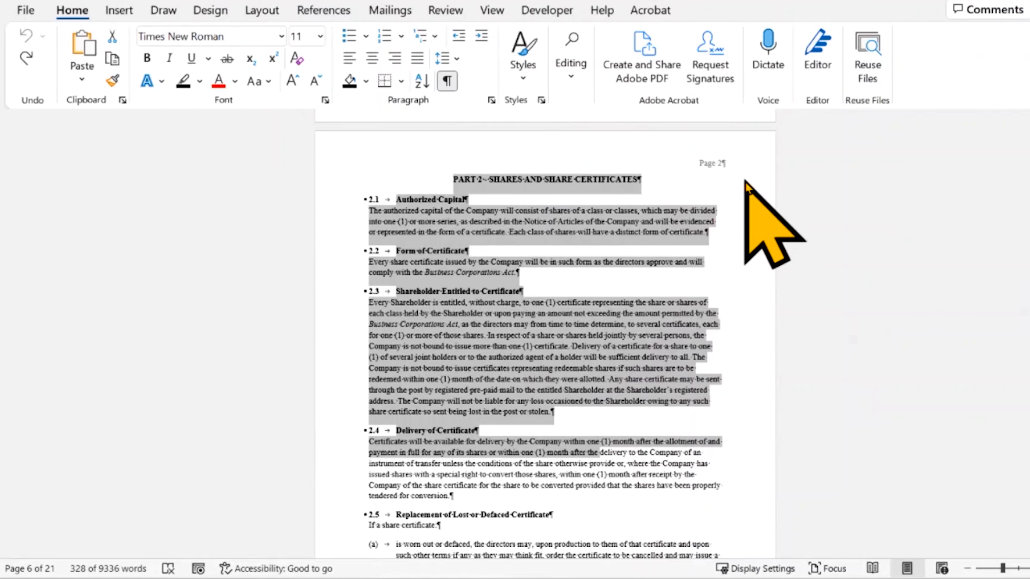
# - Delete the Next Page section break after the table of contents and undo the deletion
pyautogui.scroll(15, 728, 255)
pyautogui.scroll(10, 726, 251)
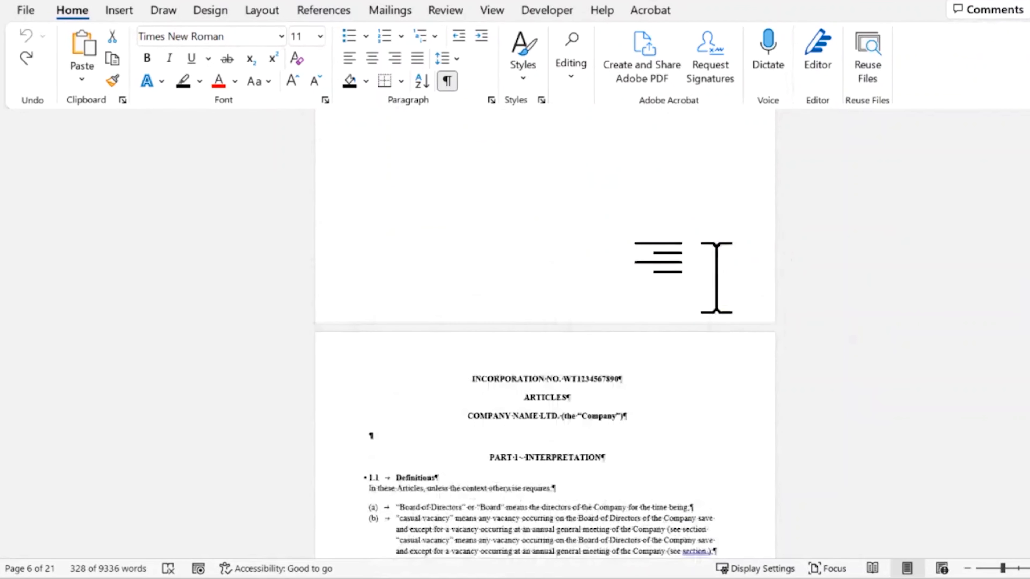
pyautogui.click(709, 271)
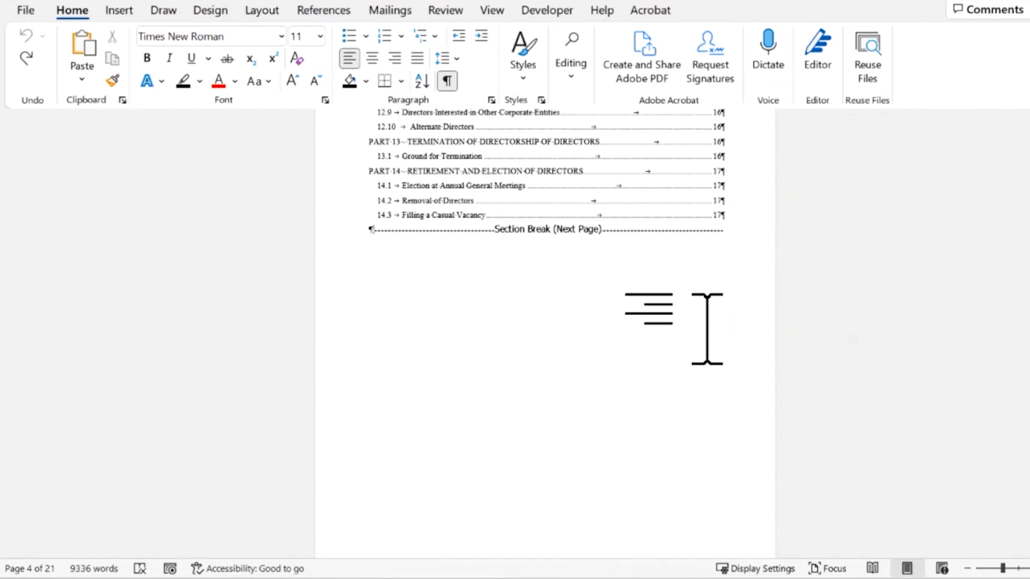
pyautogui.press('Delete')
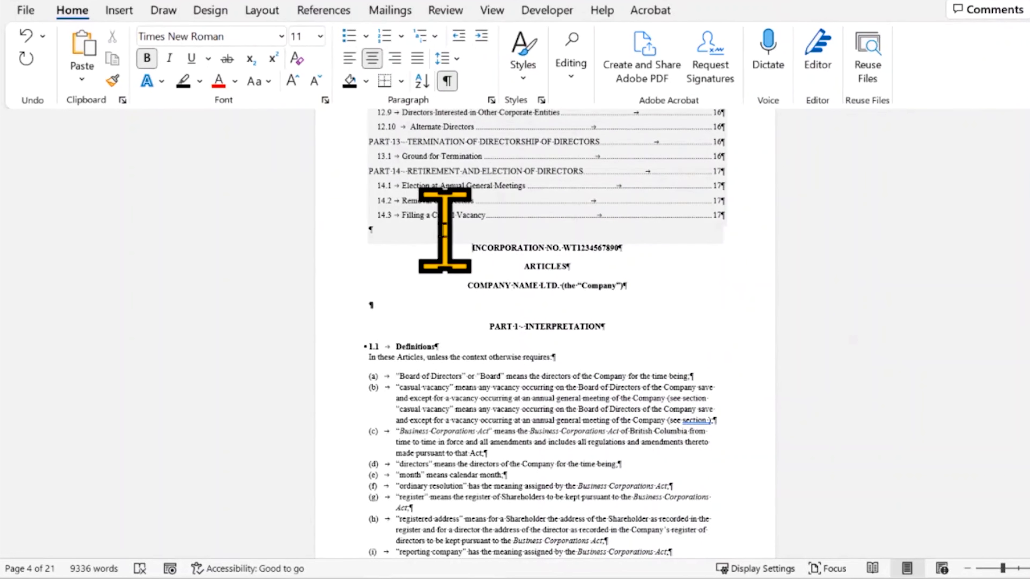
pyautogui.hotkey('ctrl', 'z')
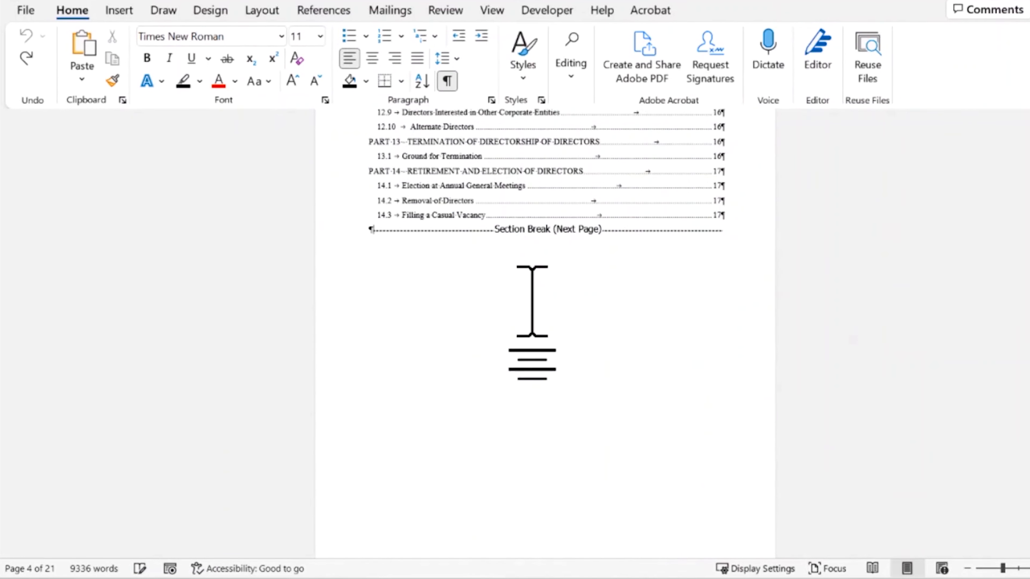
# - Replace the section break after the table of contents with a plain page break, and remove that page break
pyautogui.press('Delete')
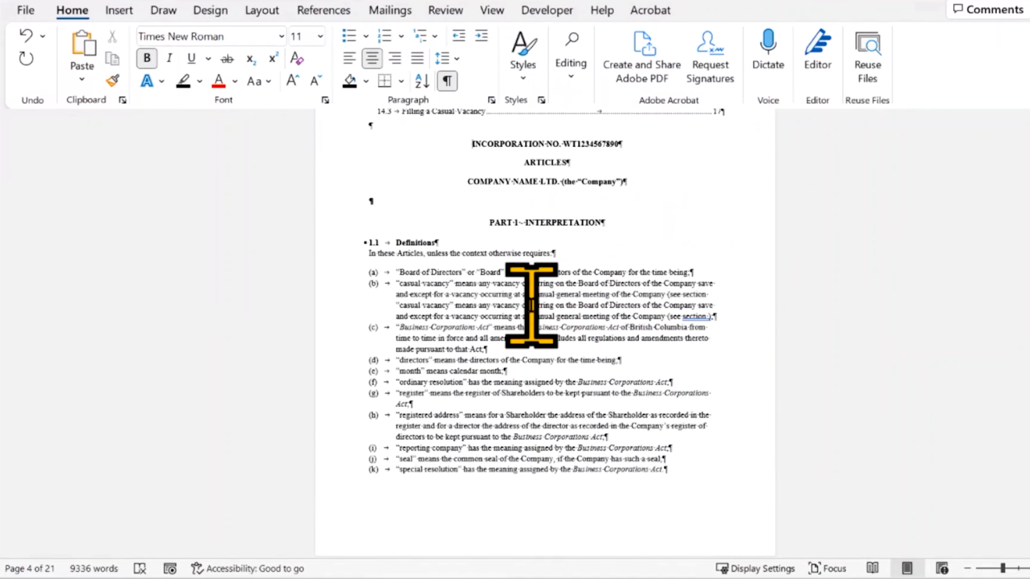
pyautogui.hotkey('ctrl', 'Return')
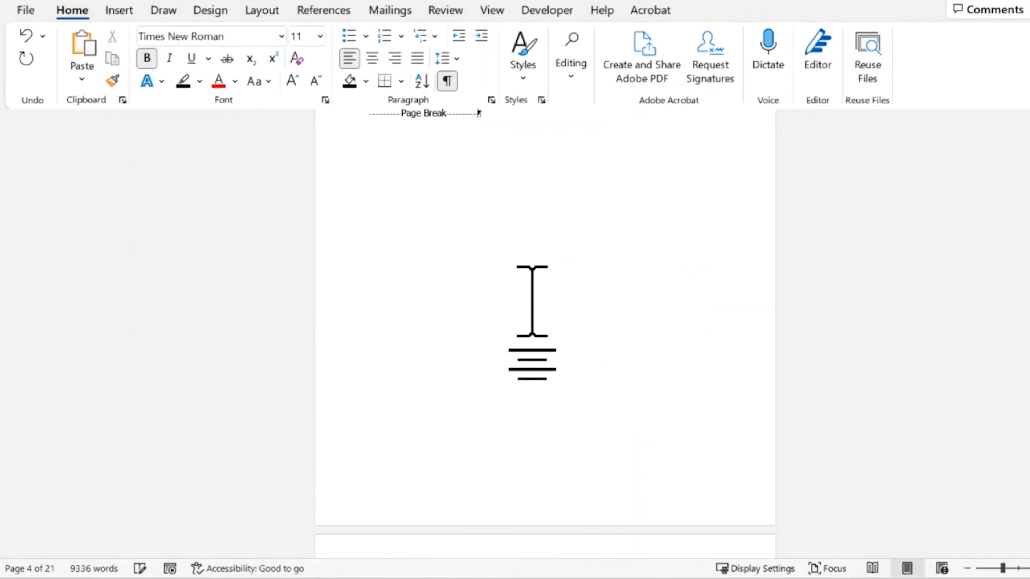
pyautogui.hotkey('ctrl', 'z')
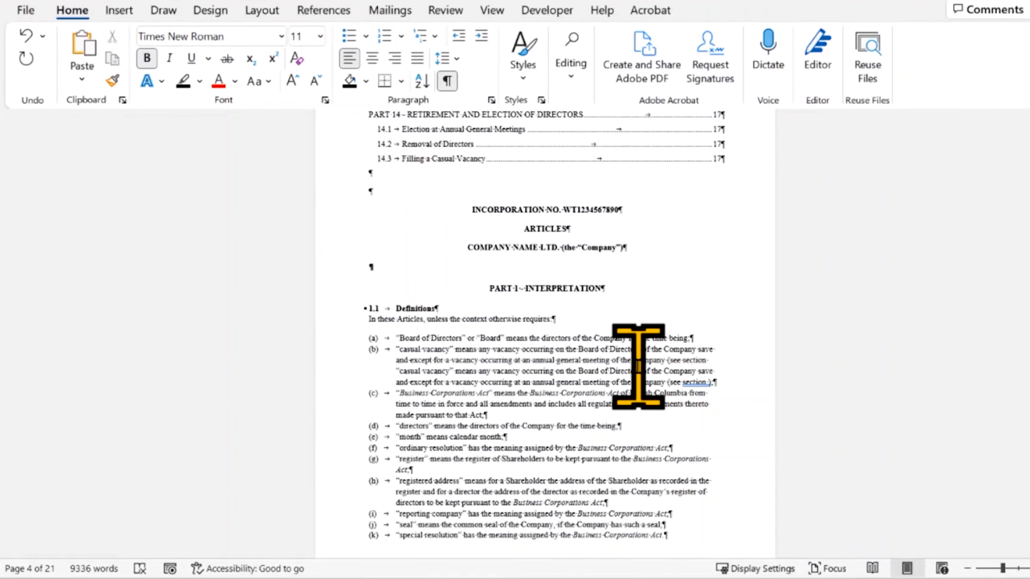
# - Insert a Next Page section break between the table of contents and the incorporation number heading of the Articles
pyautogui.click(339, 10)
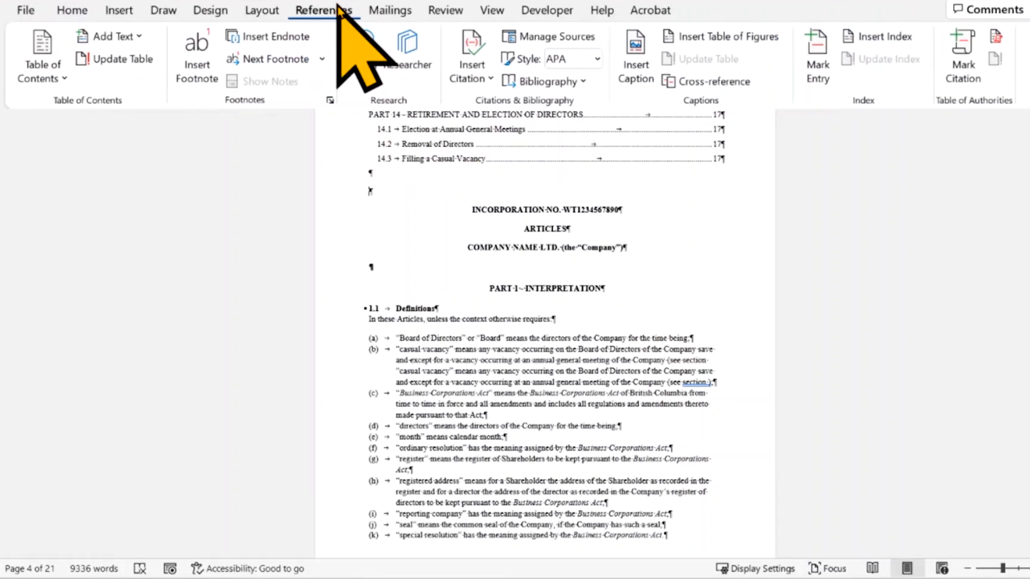
pyautogui.click(262, 10)
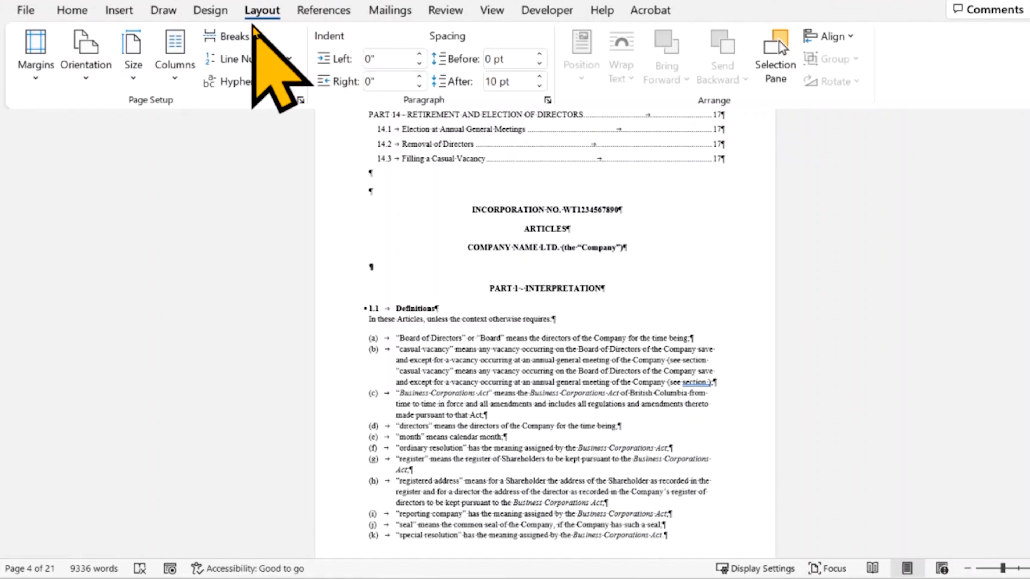
pyautogui.click(256, 36)
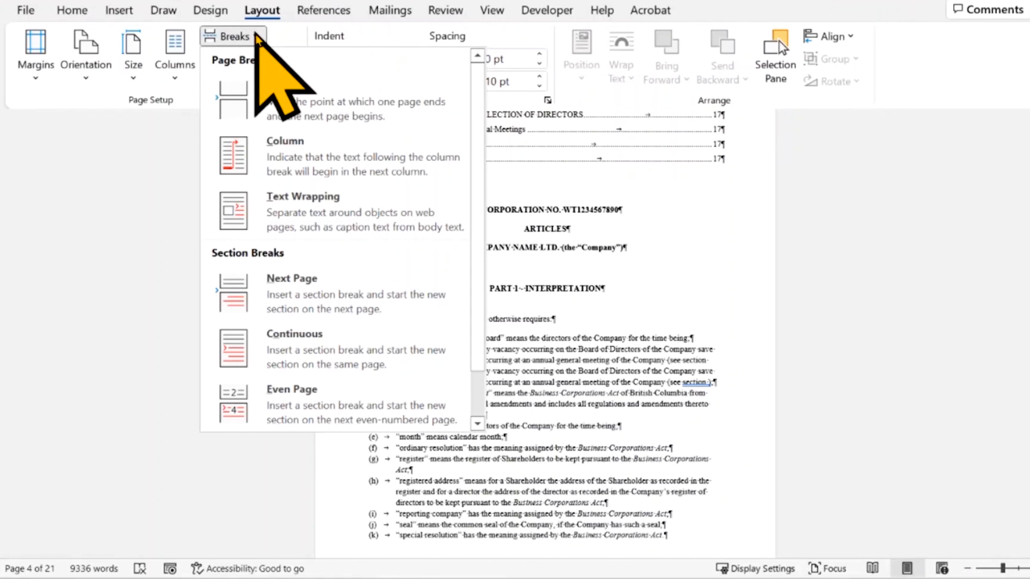
pyautogui.click(366, 298)
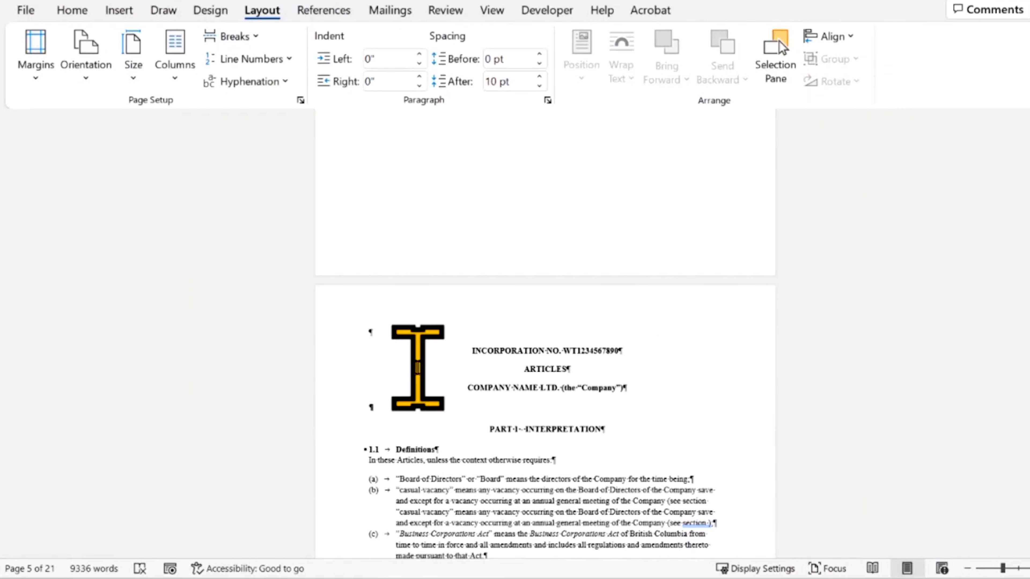
pyautogui.scroll(-5, 565, 429)
pyautogui.scroll(3, 616, 402)
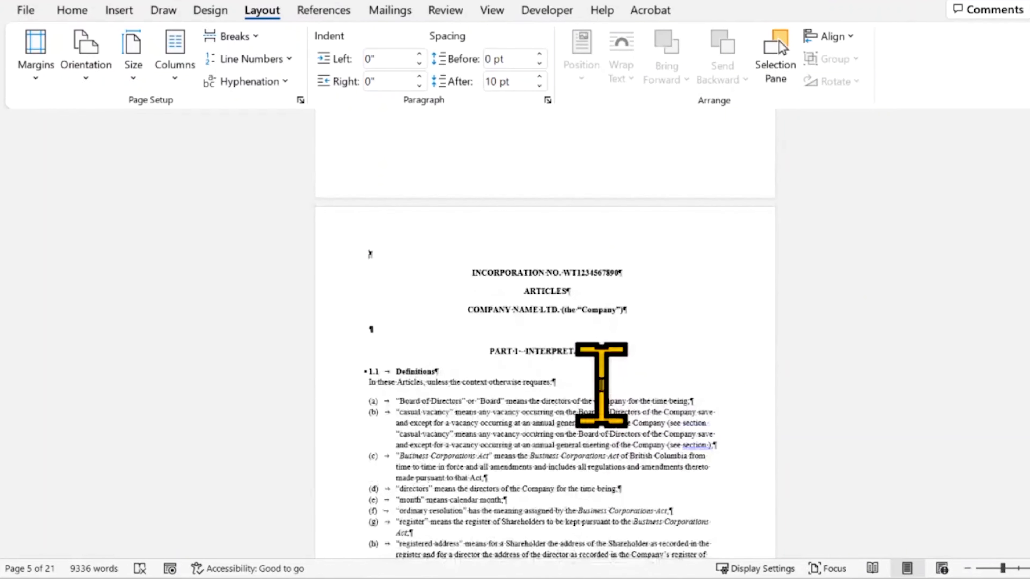
# - Examine the page number on the last table of contents page, above the section break
pyautogui.scroll(5, 563, 368)
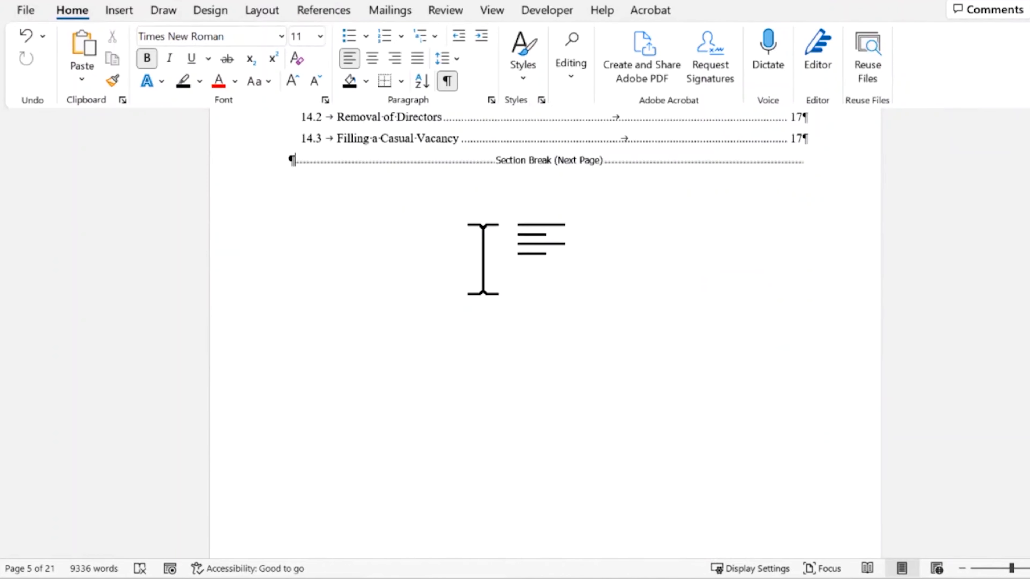
pyautogui.scroll(3, 483, 267)
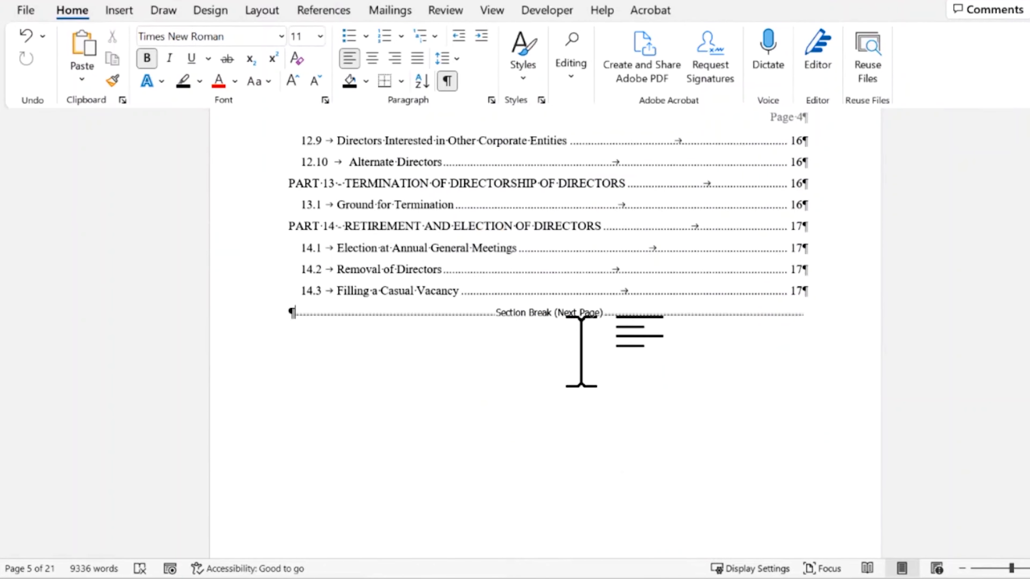
pyautogui.scroll(3, 581, 347)
pyautogui.click(903, 495)
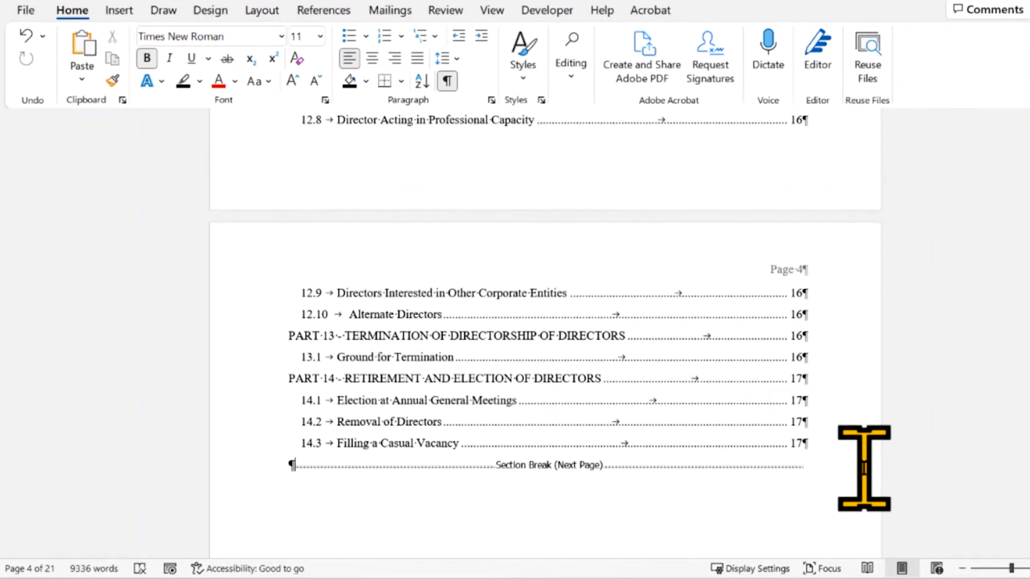
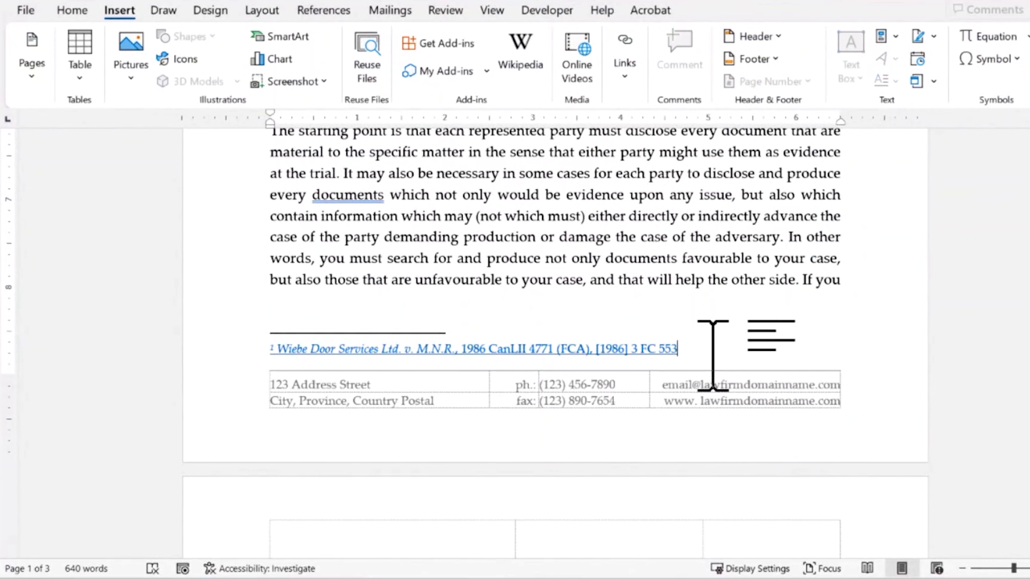
# - In the letter, place the cursor at the footnote reference after "quite onerous." and at the end of the footnote 1 citation
pyautogui.scroll(8, 725, 345)
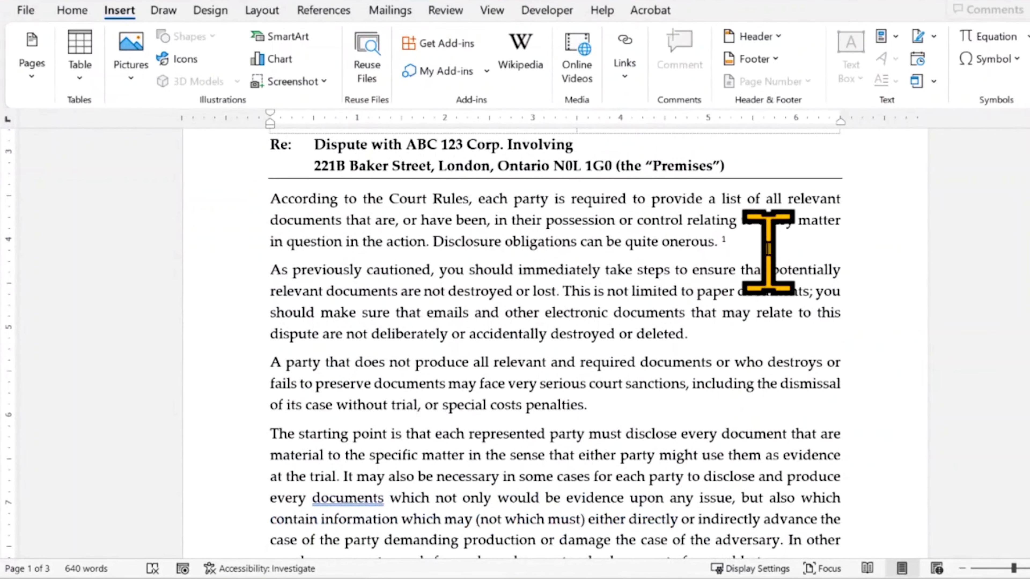
pyautogui.click(755, 241)
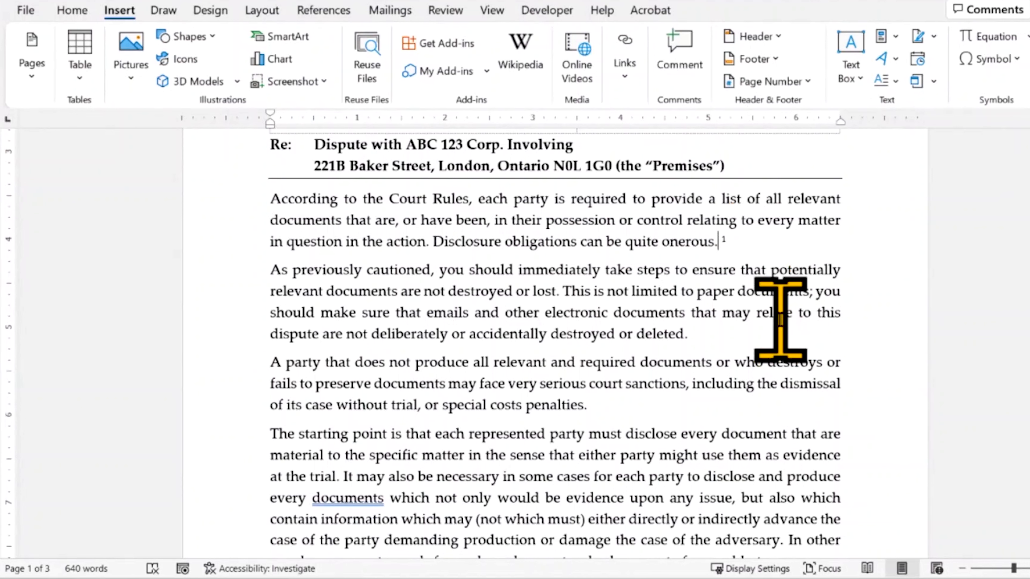
pyautogui.scroll(-5, 779, 323)
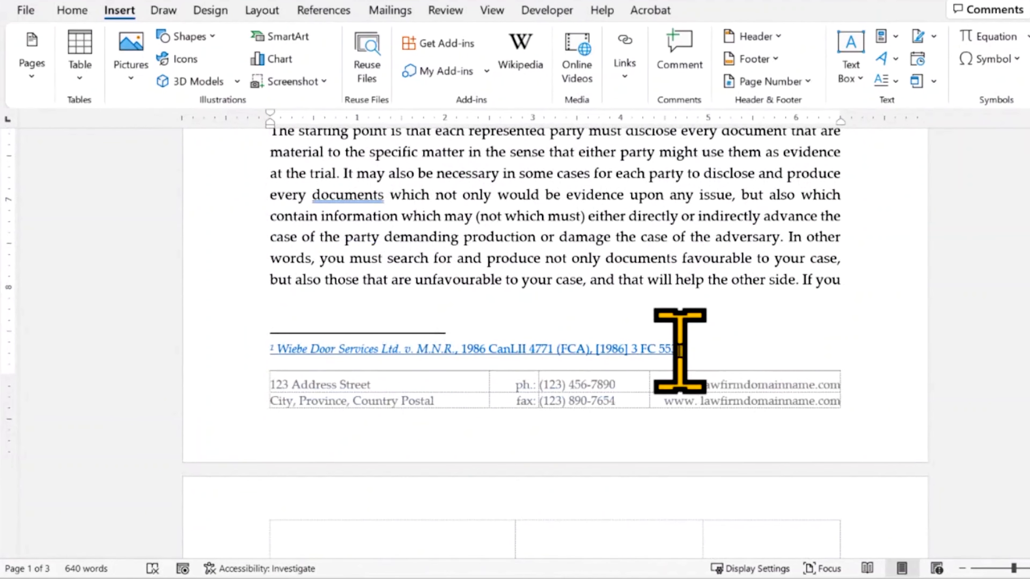
pyautogui.click(689, 348)
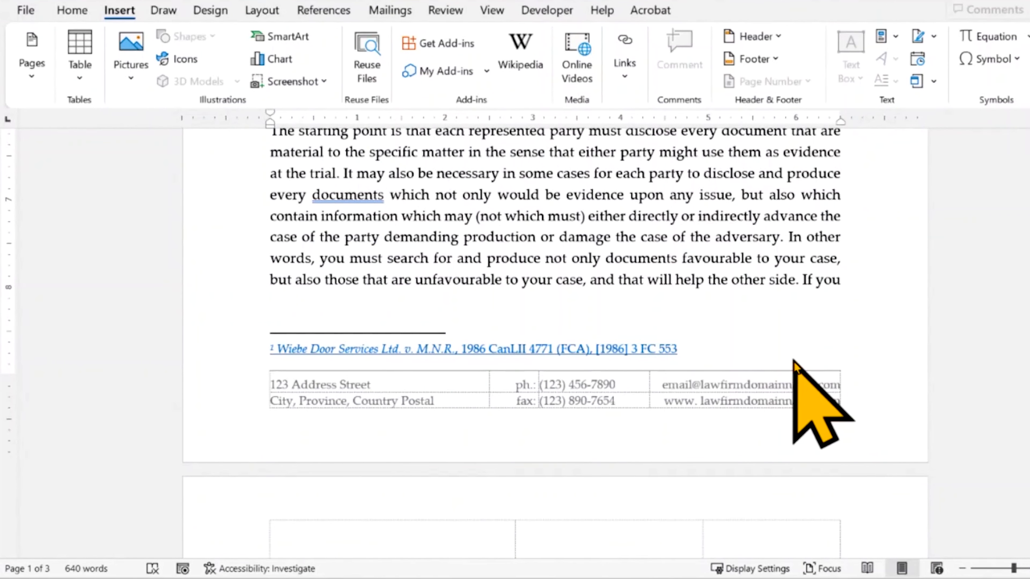
pyautogui.scroll(5, 801, 365)
pyautogui.scroll(-5, 693, 451)
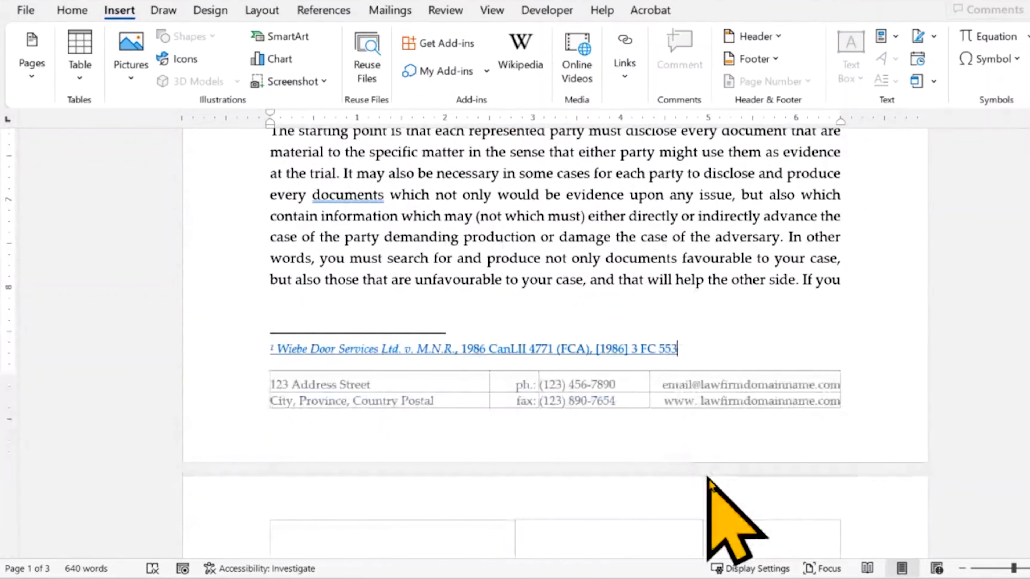
# - Select the footnote 1 citation, follow its hyperlink to the CanLII case page in the browser, and select the page's web address
pyautogui.hotkey('shift', 'Home')
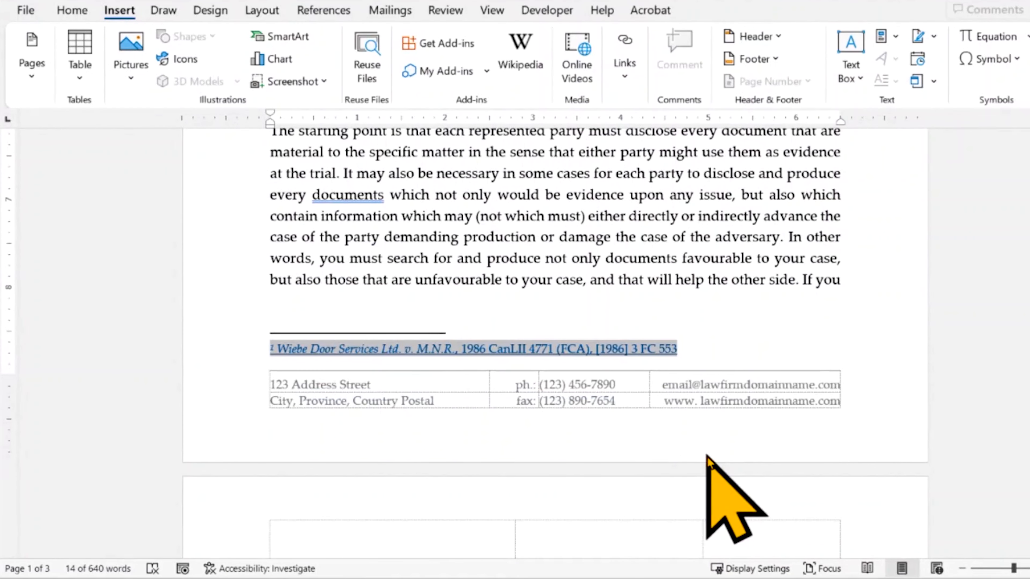
pyautogui.keyDown('ctrl'); pyautogui.click(516, 351); pyautogui.keyUp('ctrl')
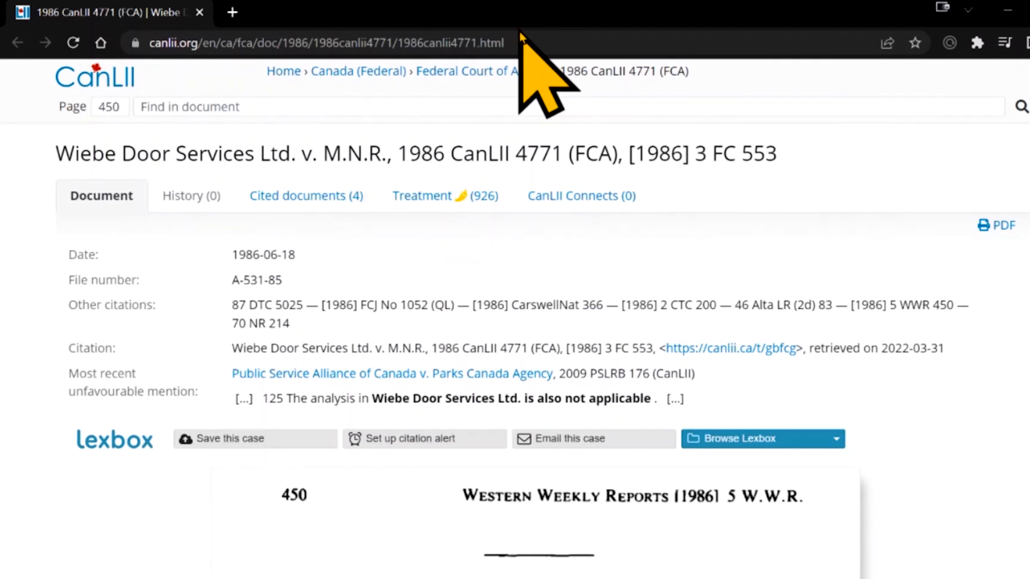
pyautogui.click(521, 35)
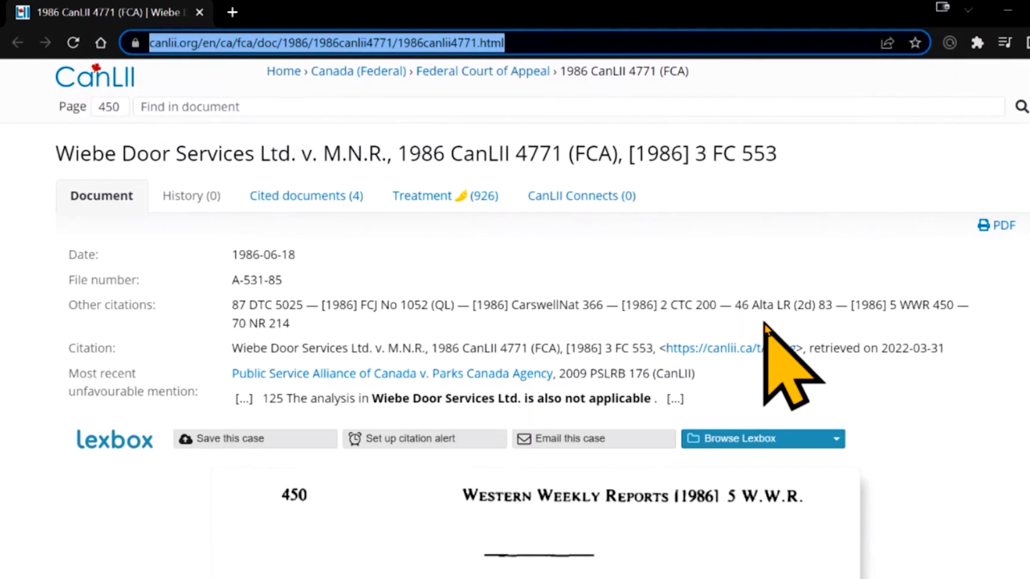
# - Copy the address of the short link in the case's Citation line on CanLII and return to the letter in Word
pyautogui.rightClick(732, 350)
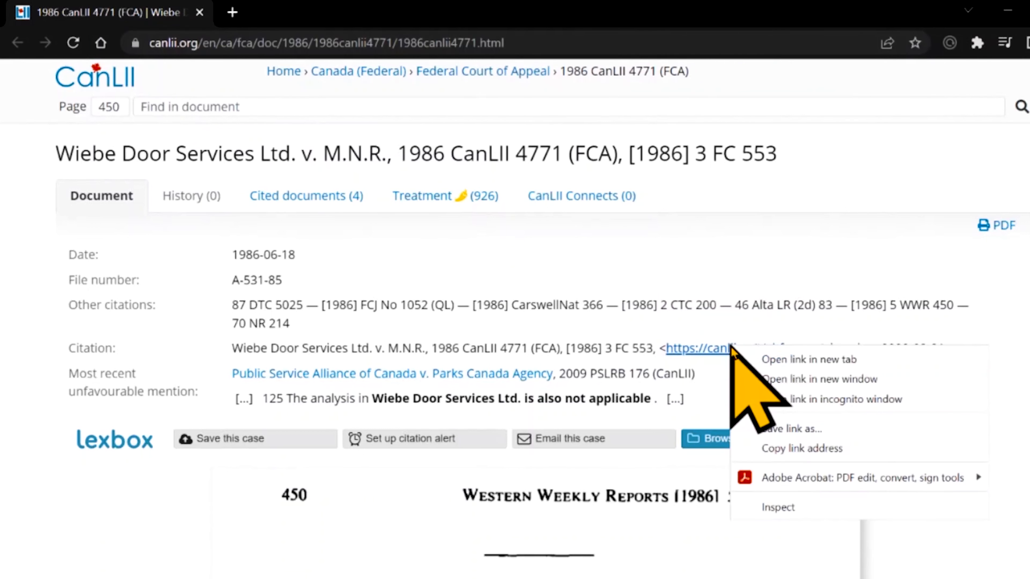
pyautogui.click(893, 448)
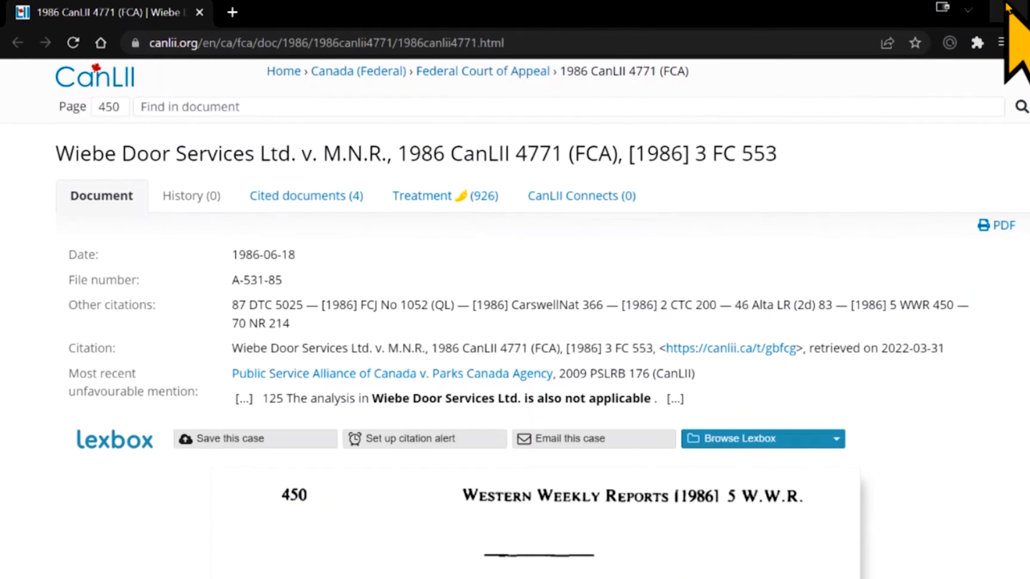
pyautogui.click(994, 3)
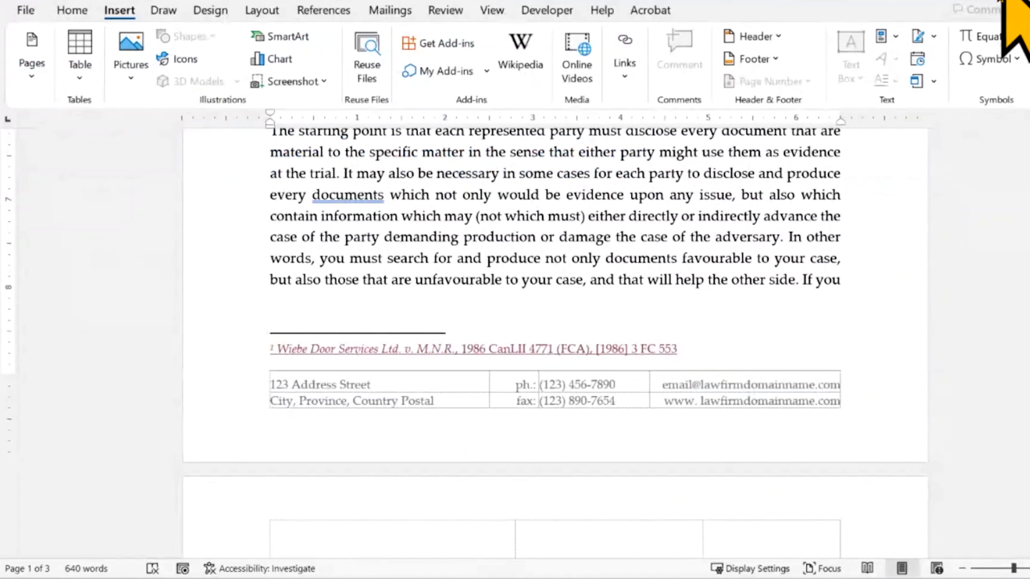
# - Remove the hyperlink from the footnote 1 citation and place the cursor at its end
pyautogui.rightClick(627, 348)
pyautogui.click(750, 483)
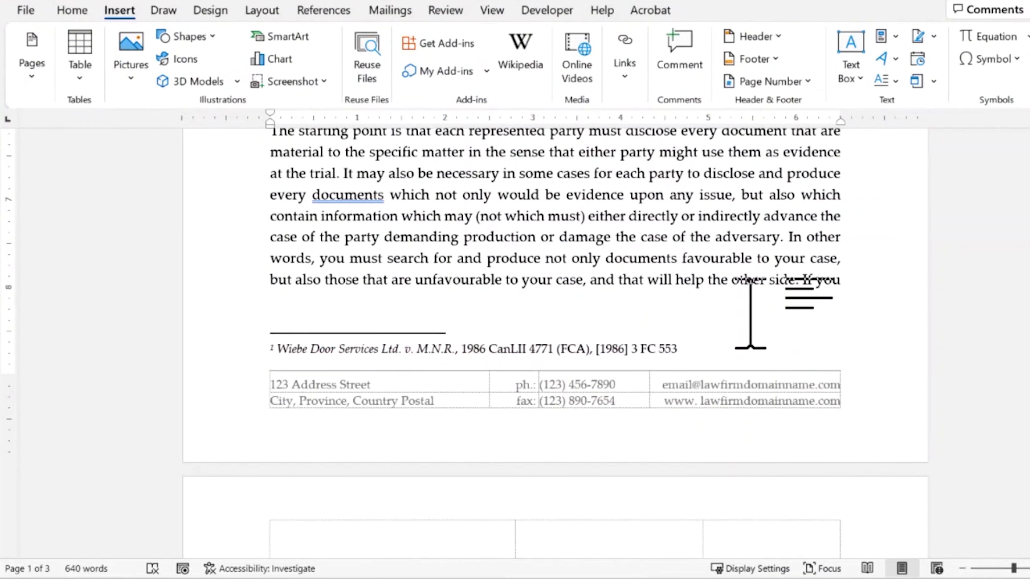
pyautogui.click(750, 314)
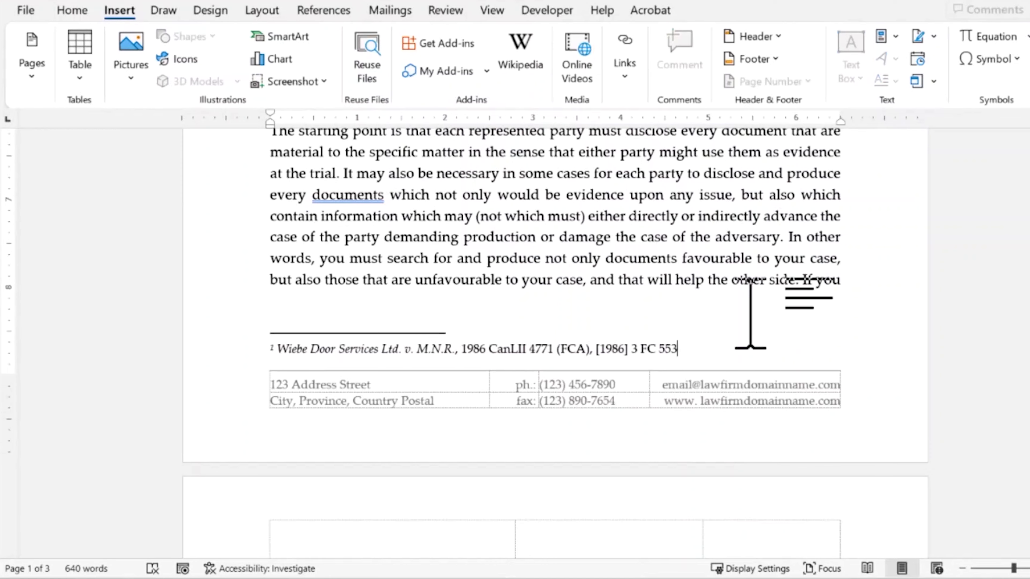
# - Replace the case name "Wiebe Door Services Ltd. v. M.N.R.," in footnote 1 with "LINK TO CASE"
pyautogui.scroll(-1, 750, 314)
pyautogui.hotkey('ctrl', 'a')
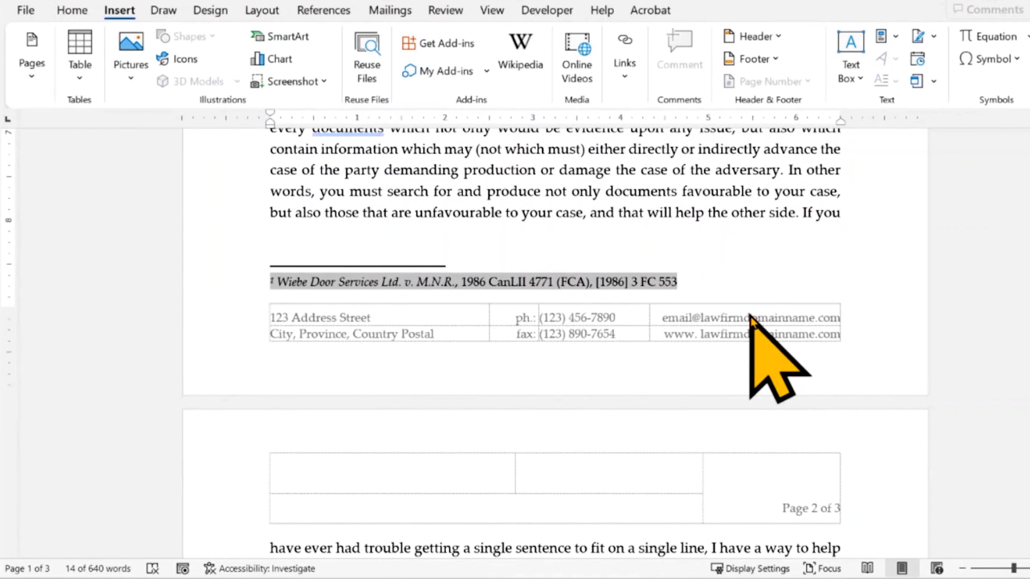
pyautogui.press('Left')
pyautogui.hotkey('ctrl', 'shift', 'Right')
pyautogui.hotkey('ctrl', 'shift', 'Right')
pyautogui.hotkey('ctrl', 'shift', 'Right')
pyautogui.hotkey('ctrl', 'shift', 'Right')
pyautogui.hotkey('ctrl', 'shift', 'Right')
pyautogui.hotkey('ctrl', 'shift', 'Right')
pyautogui.hotkey('ctrl', 'shift', 'Right')
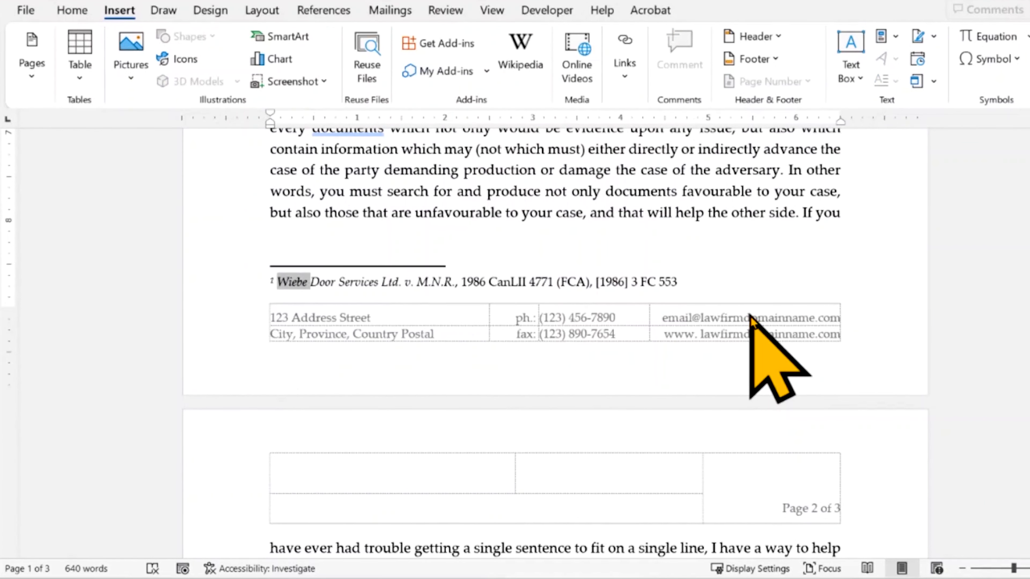
pyautogui.hotkey('ctrl', 'shift', 'Left')
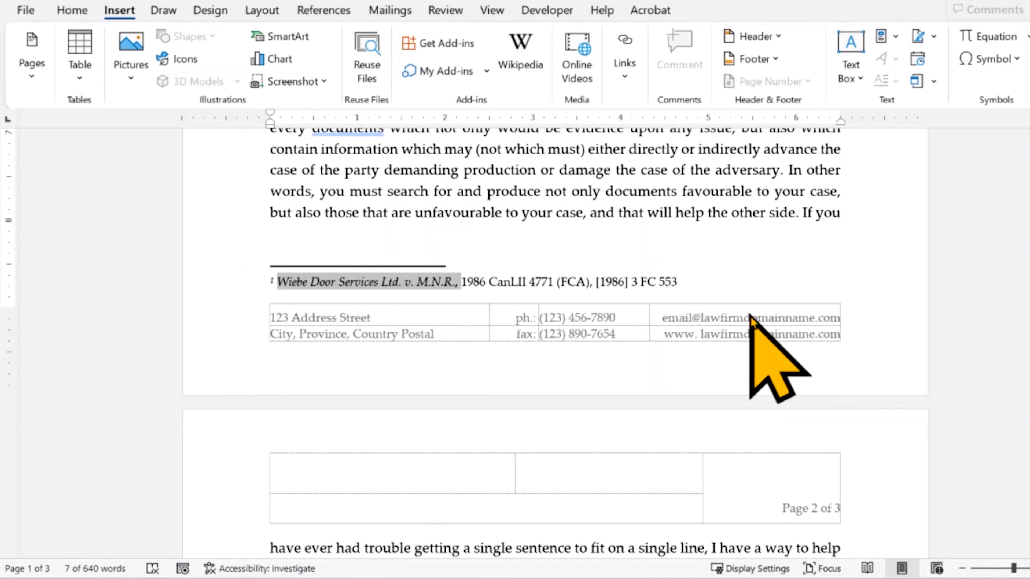
pyautogui.write('LINK TO CASE')
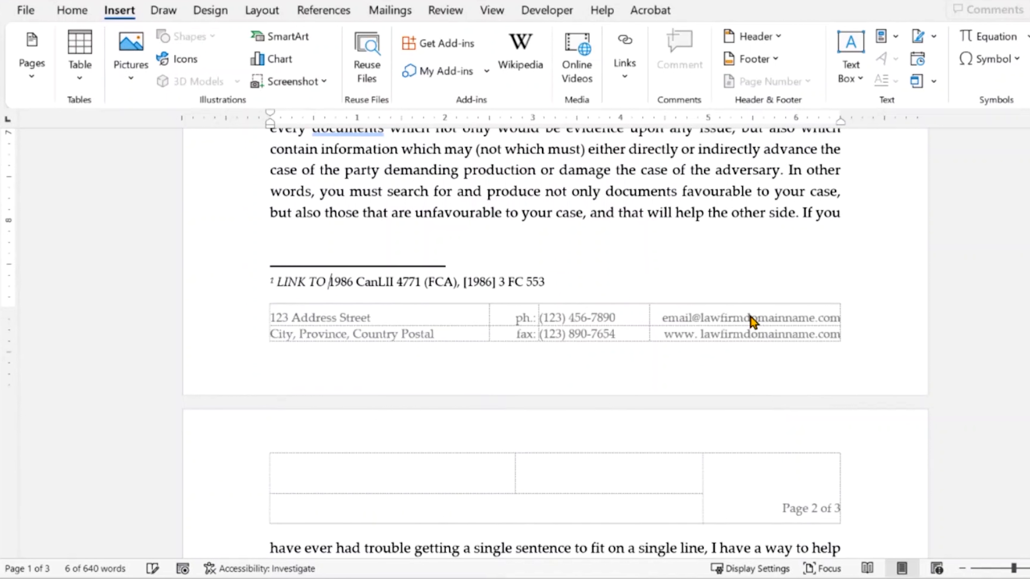
# - Delete the rest of the citation after "LINK TO CASE" in footnote 1 and select the "LINK TO CASE" text
pyautogui.hotkey('ctrl', 'shift', 'Right')
pyautogui.hotkey('ctrl', 'shift', 'Right')
pyautogui.hotkey('ctrl', 'shift', 'Right')
pyautogui.hotkey('ctrl', 'shift', 'Right')
pyautogui.hotkey('ctrl', 'shift', 'Right')
pyautogui.hotkey('ctrl', 'shift', 'Right')
pyautogui.hotkey('ctrl', 'shift', 'Right')
pyautogui.hotkey('ctrl', 'shift', 'Right')
pyautogui.hotkey('ctrl', 'shift', 'Right')
pyautogui.hotkey('ctrl', 'shift', 'Right')
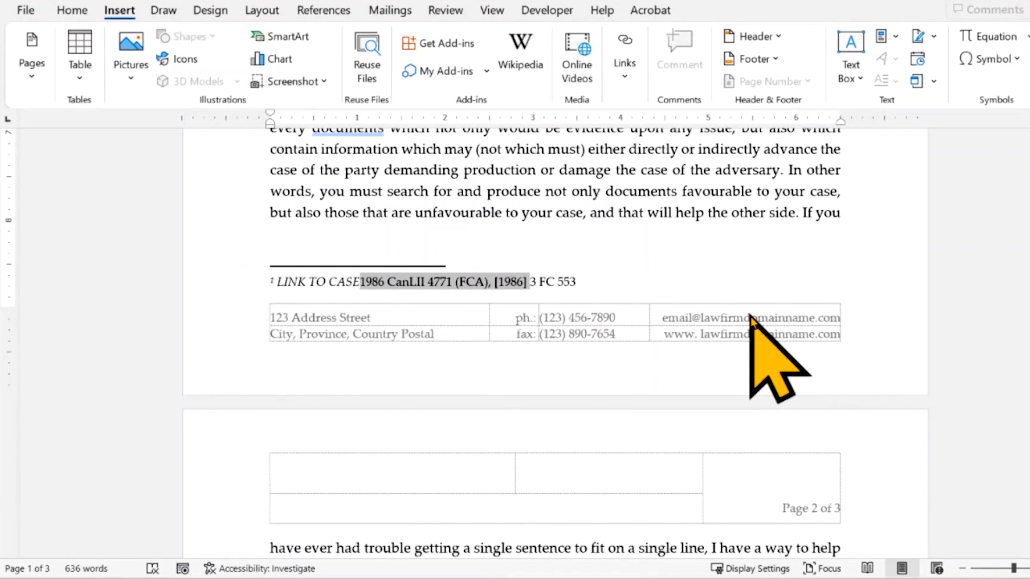
pyautogui.press('Delete')
pyautogui.hotkey('ctrl', 'shift', 'Left')
pyautogui.hotkey('ctrl', 'shift', 'Left')
pyautogui.hotkey('ctrl', 'shift', 'Left')
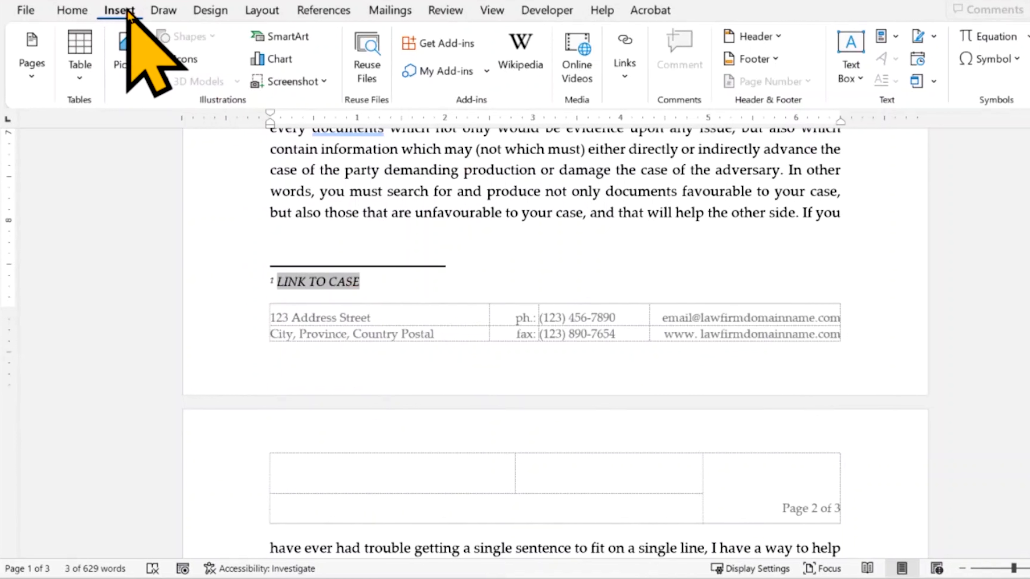
pyautogui.click(627, 75)
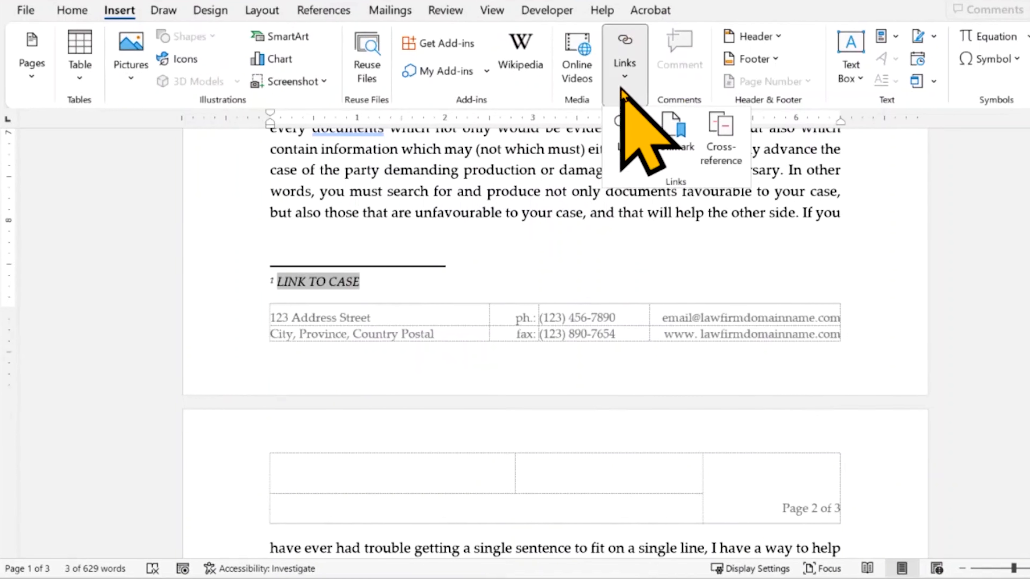
pyautogui.click(626, 148)
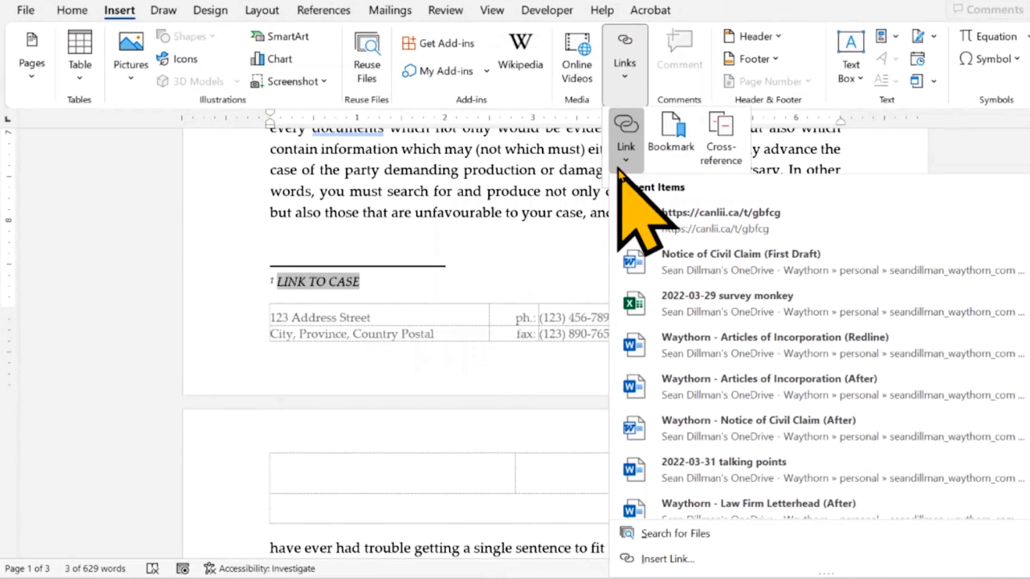
pyautogui.click(685, 559)
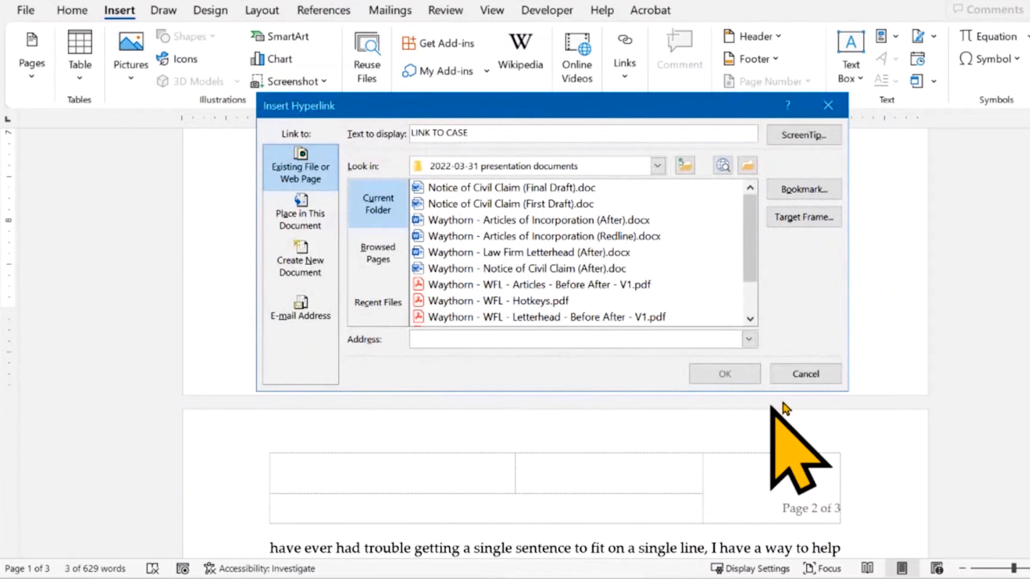
pyautogui.click(803, 374)
pyautogui.rightClick(321, 294)
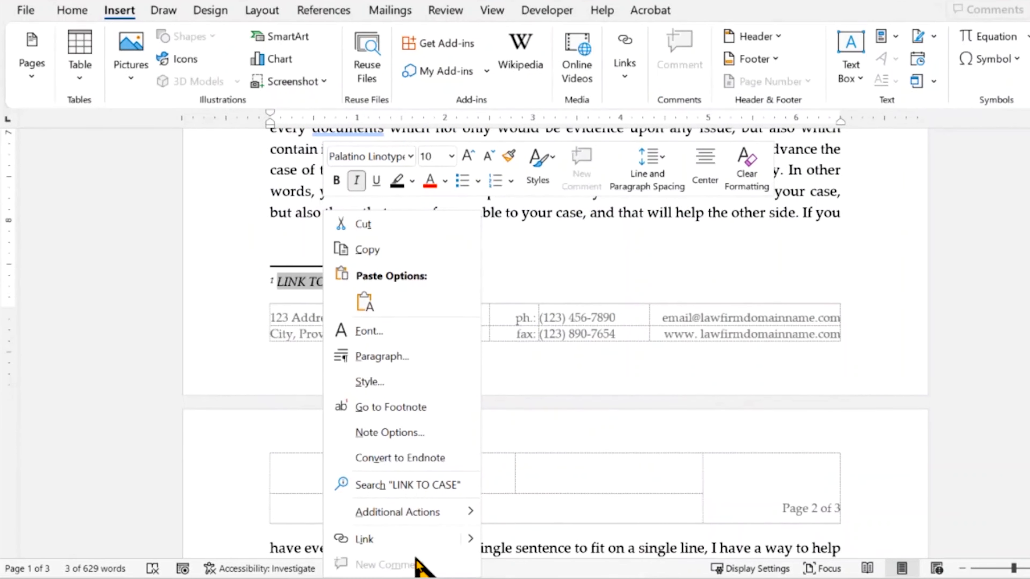
pyautogui.click(424, 540)
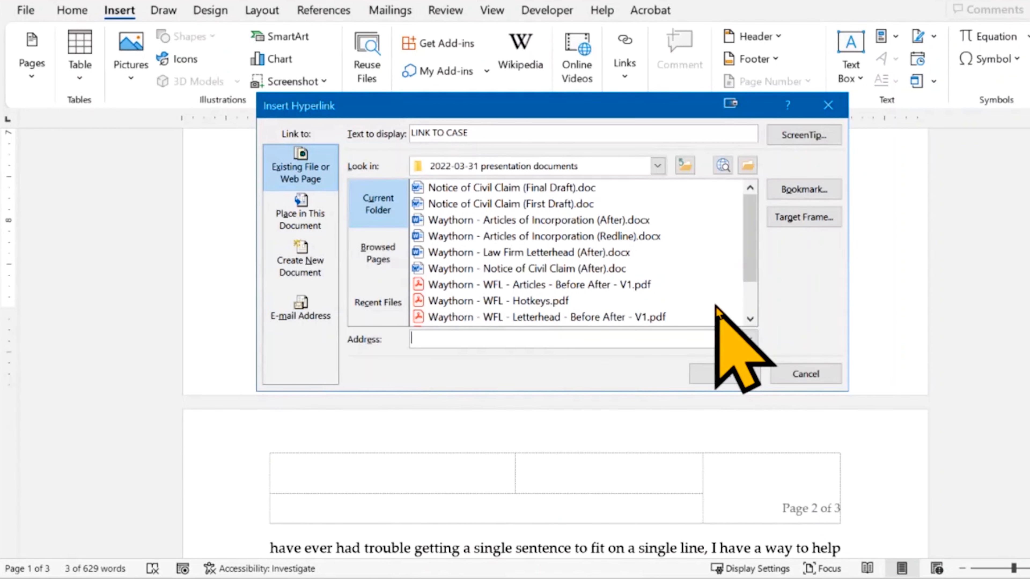
pyautogui.hotkey('ctrl', 'v')
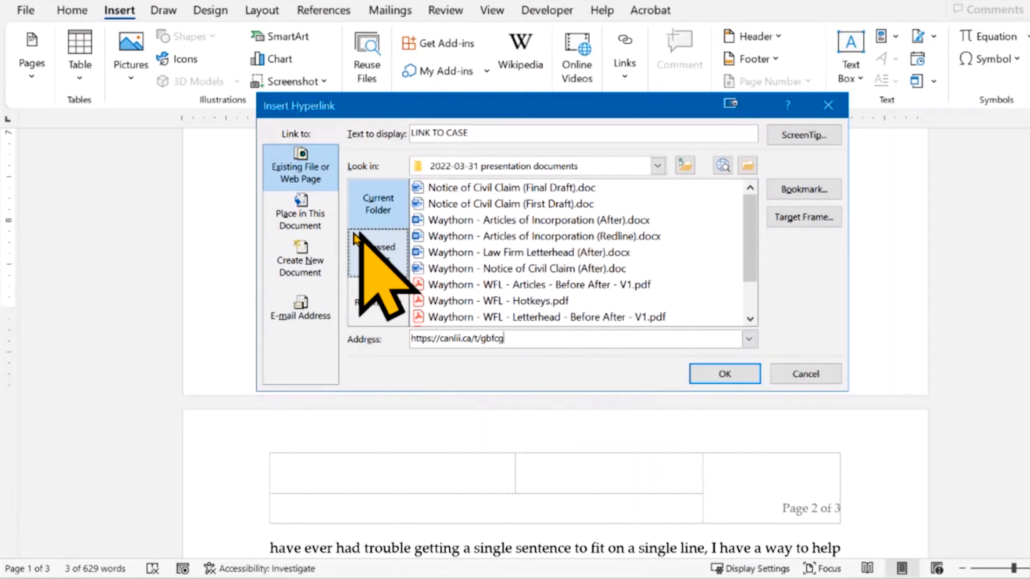
pyautogui.click(300, 219)
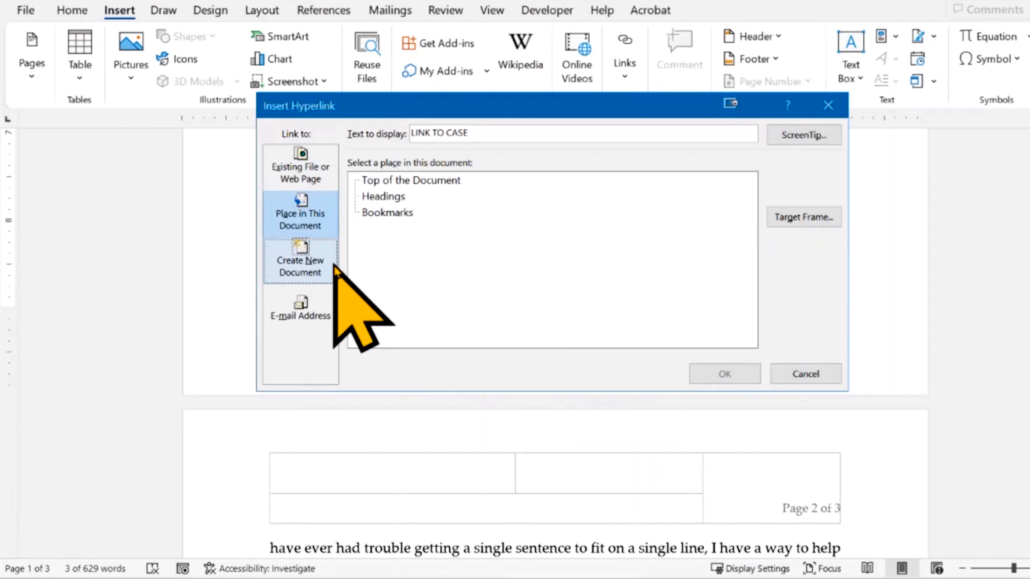
pyautogui.click(313, 307)
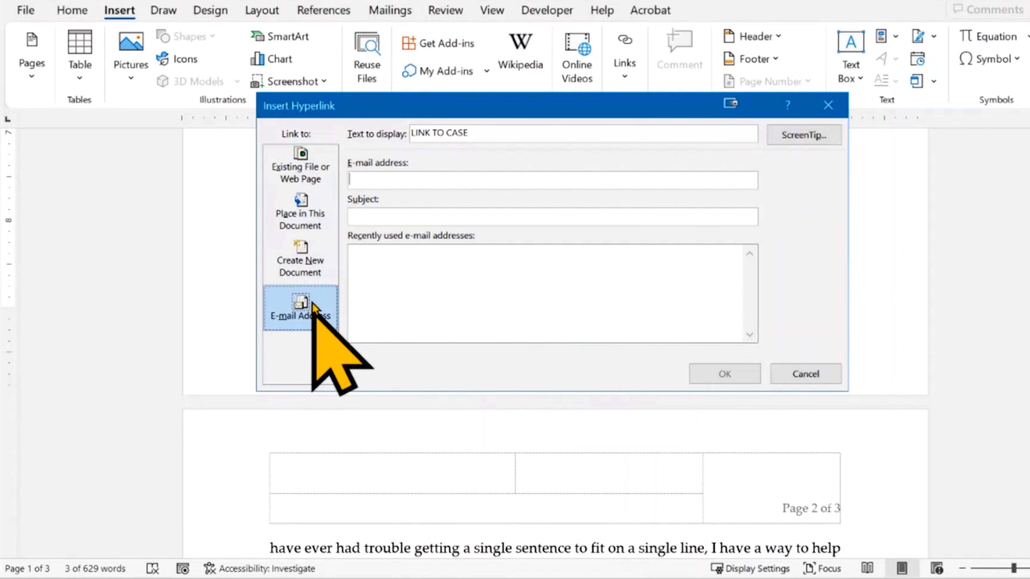
pyautogui.click(316, 166)
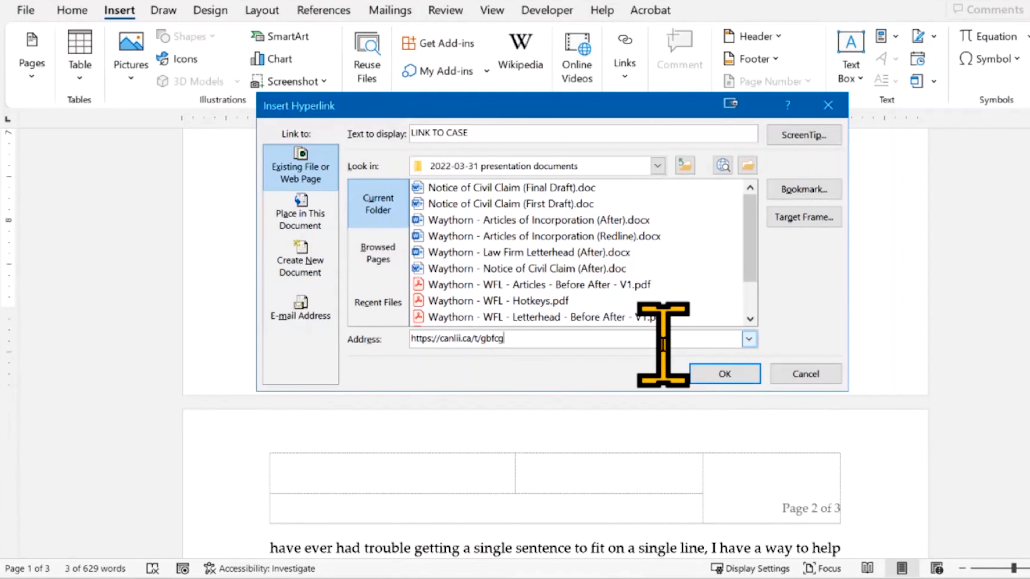
pyautogui.click(716, 375)
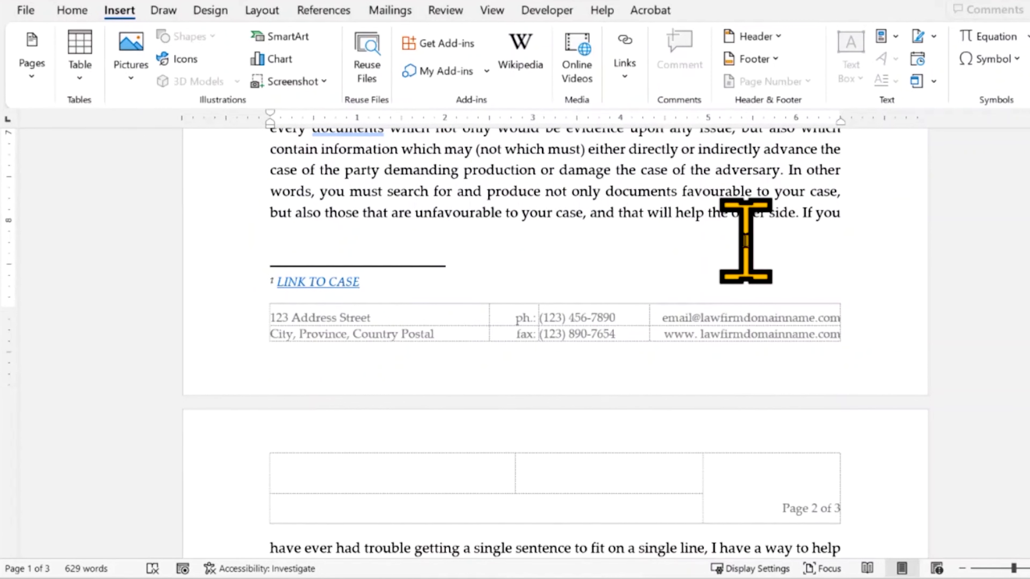